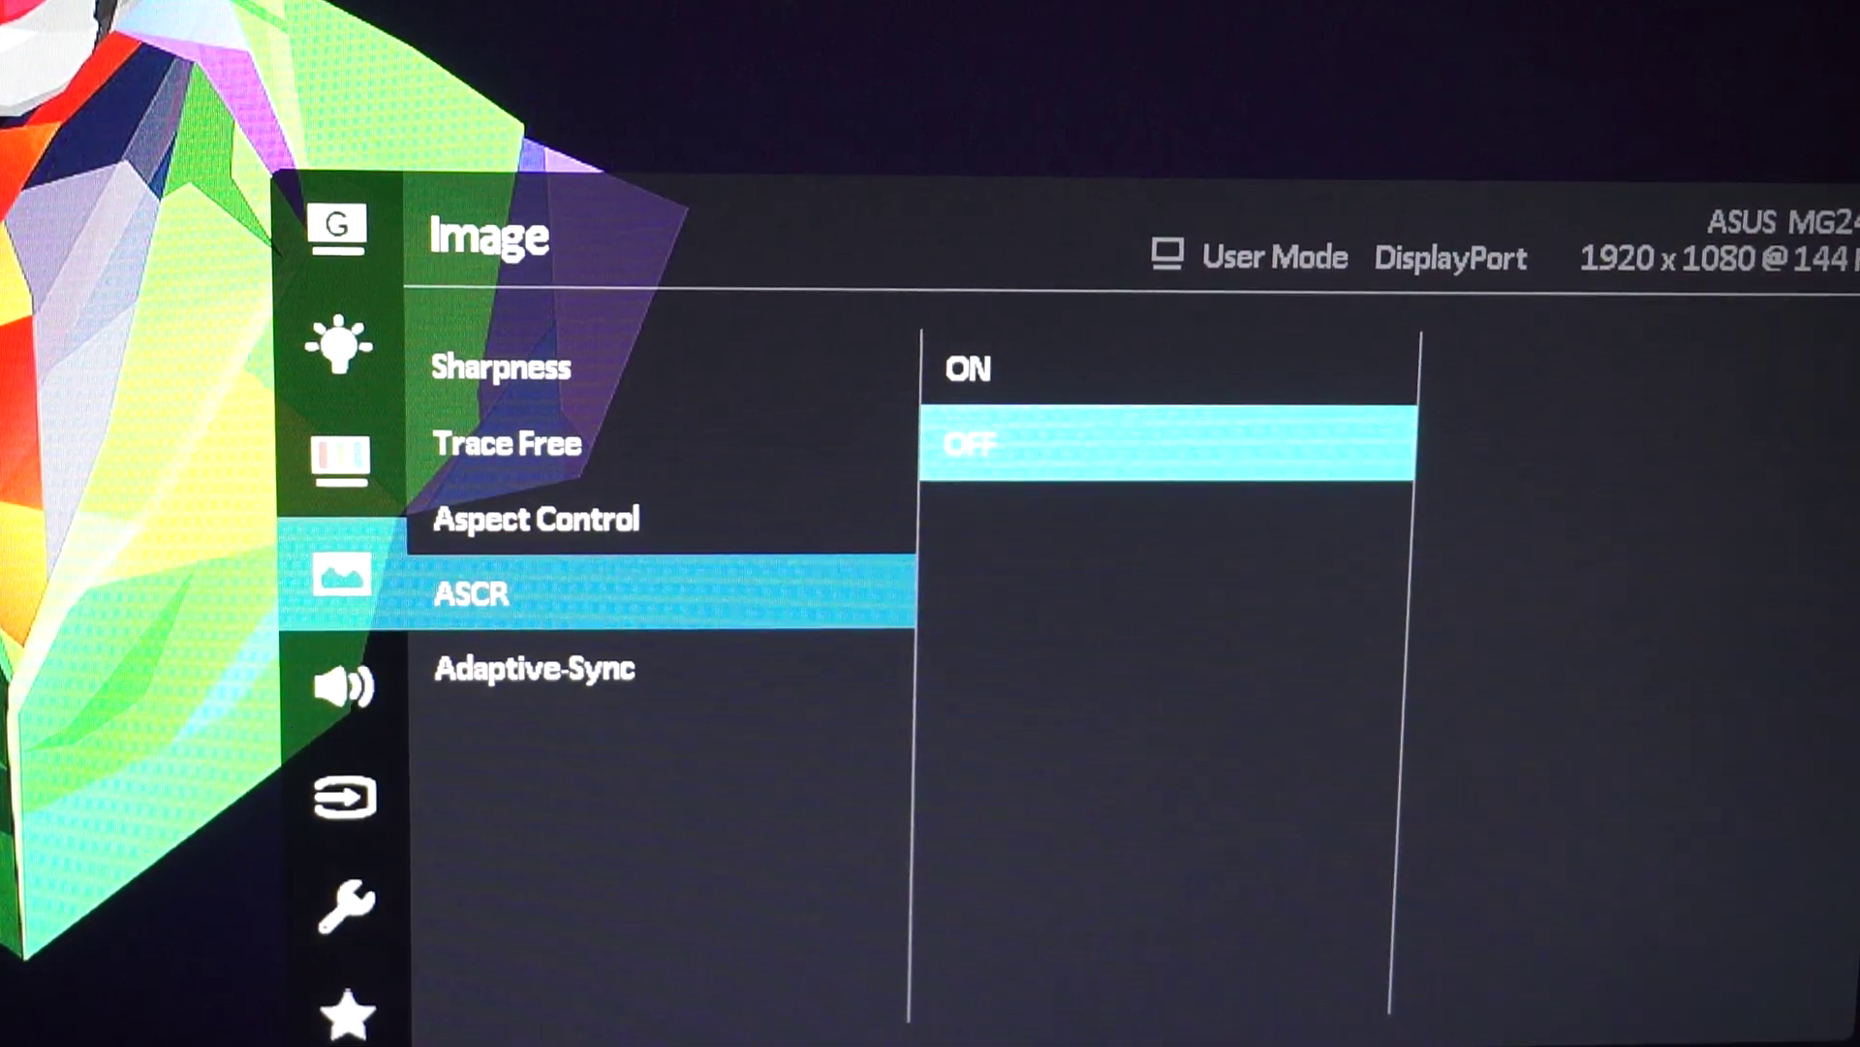
Move from the ASCR setting to the Adaptive-Sync option in the monitor's Image settings and check its state.
{"action": "key", "text": "Left"}
{"action": "key", "text": "Down"}
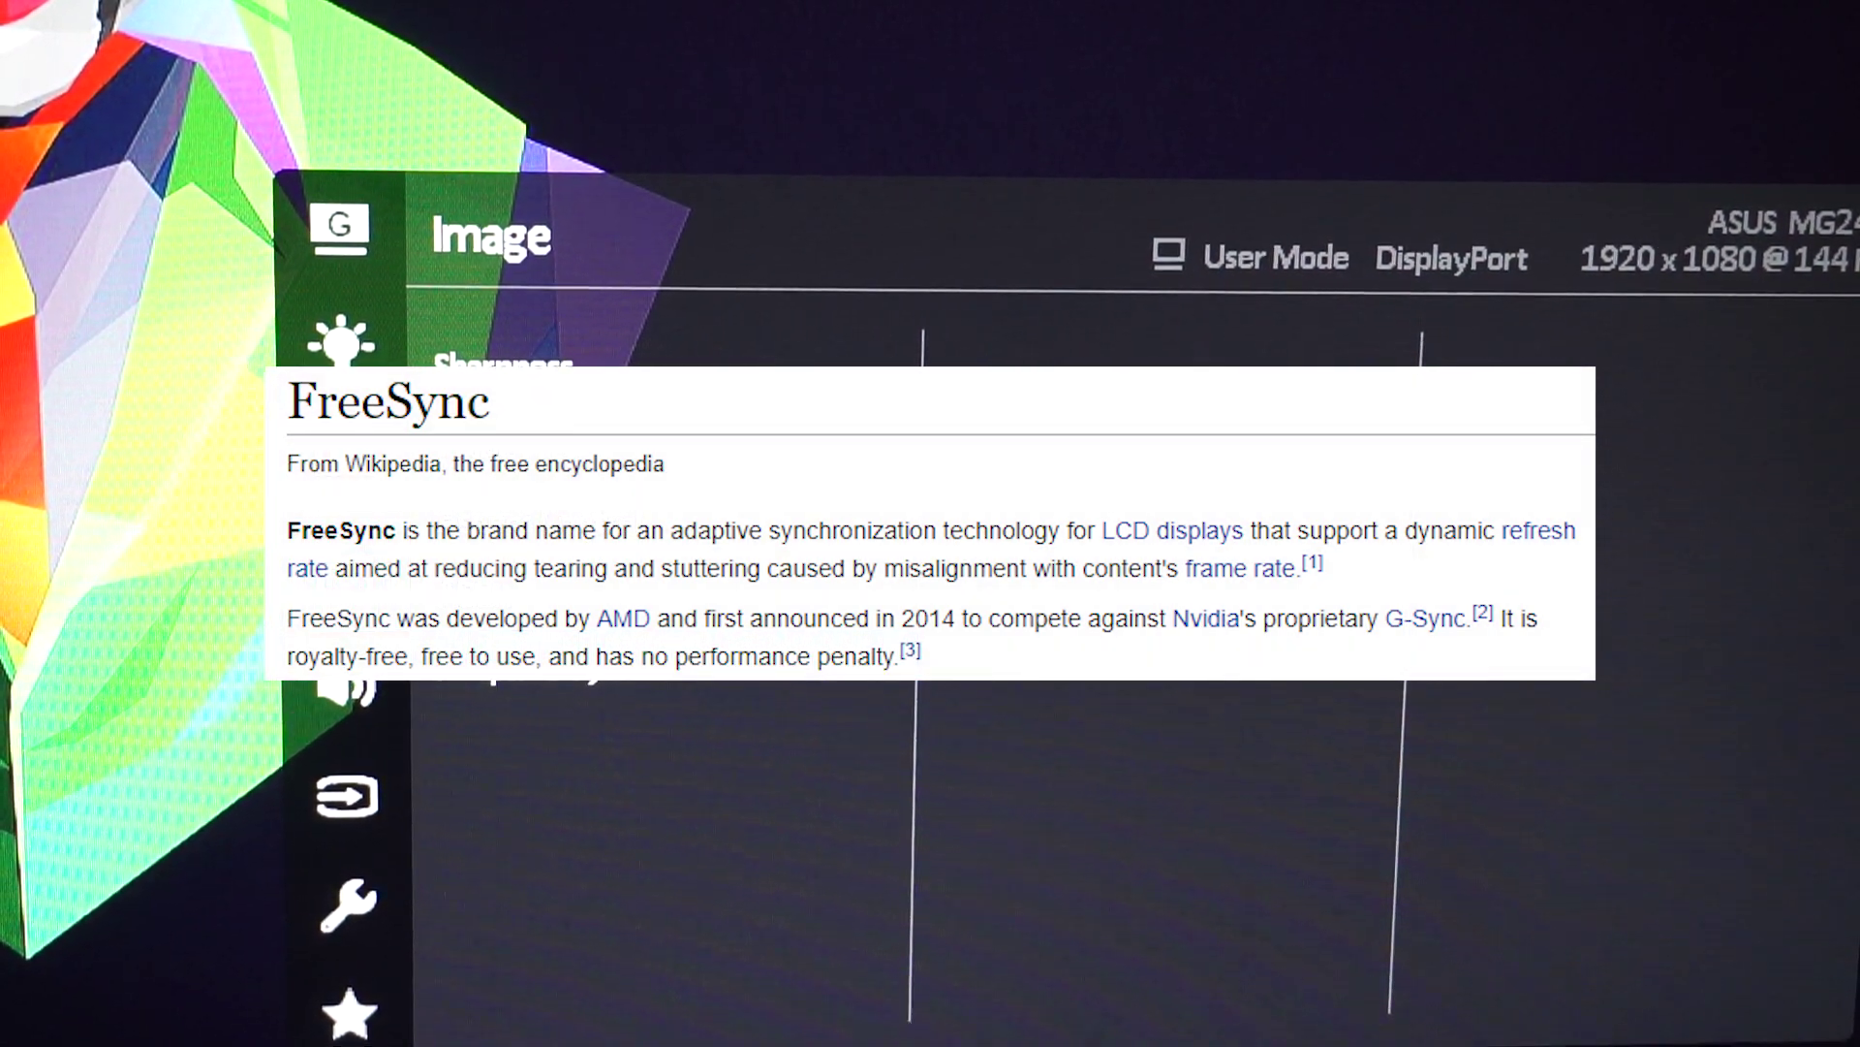
{"action": "key", "text": "Down"}
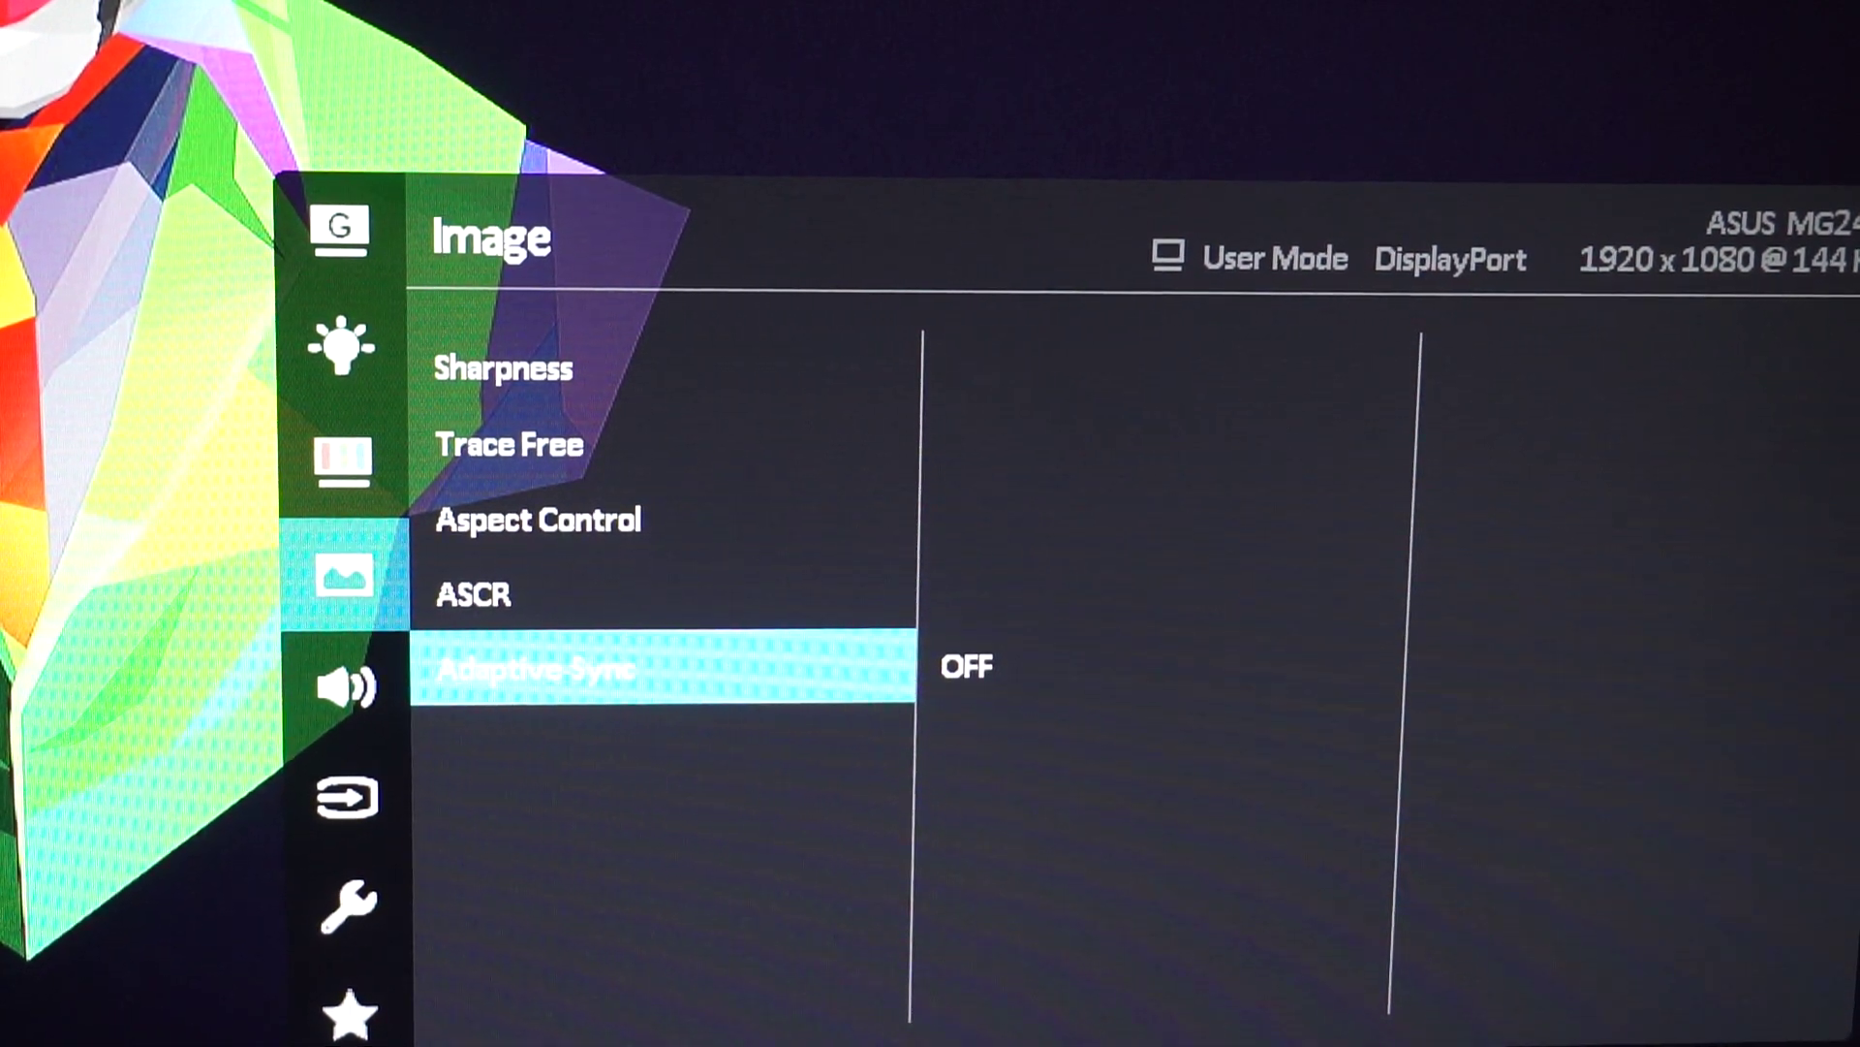
Review the monitor's Sound, Blue Light Filter, Color and Image pages and close the on-screen display.
{"action": "key", "text": "Left"}
{"action": "key", "text": "Down"}
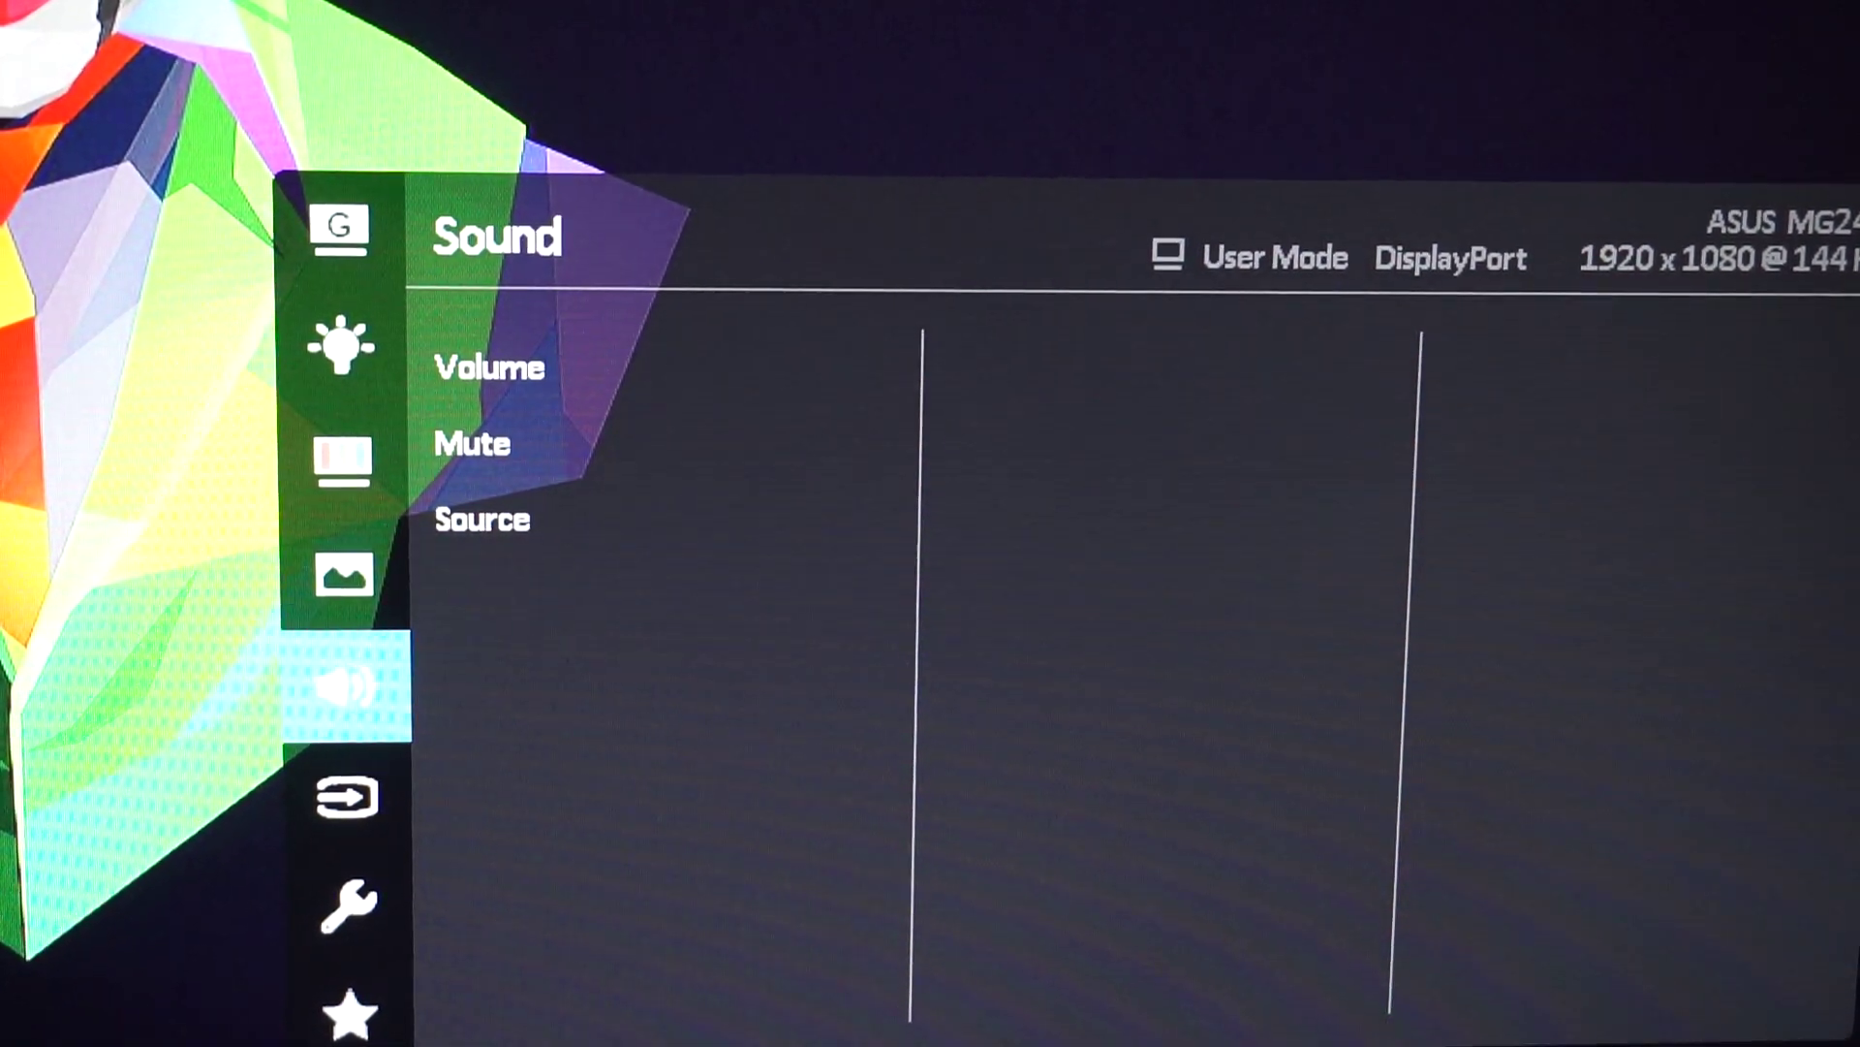
{"action": "key", "text": "Up"}
{"action": "key", "text": "Up"}
{"action": "key", "text": "Up"}
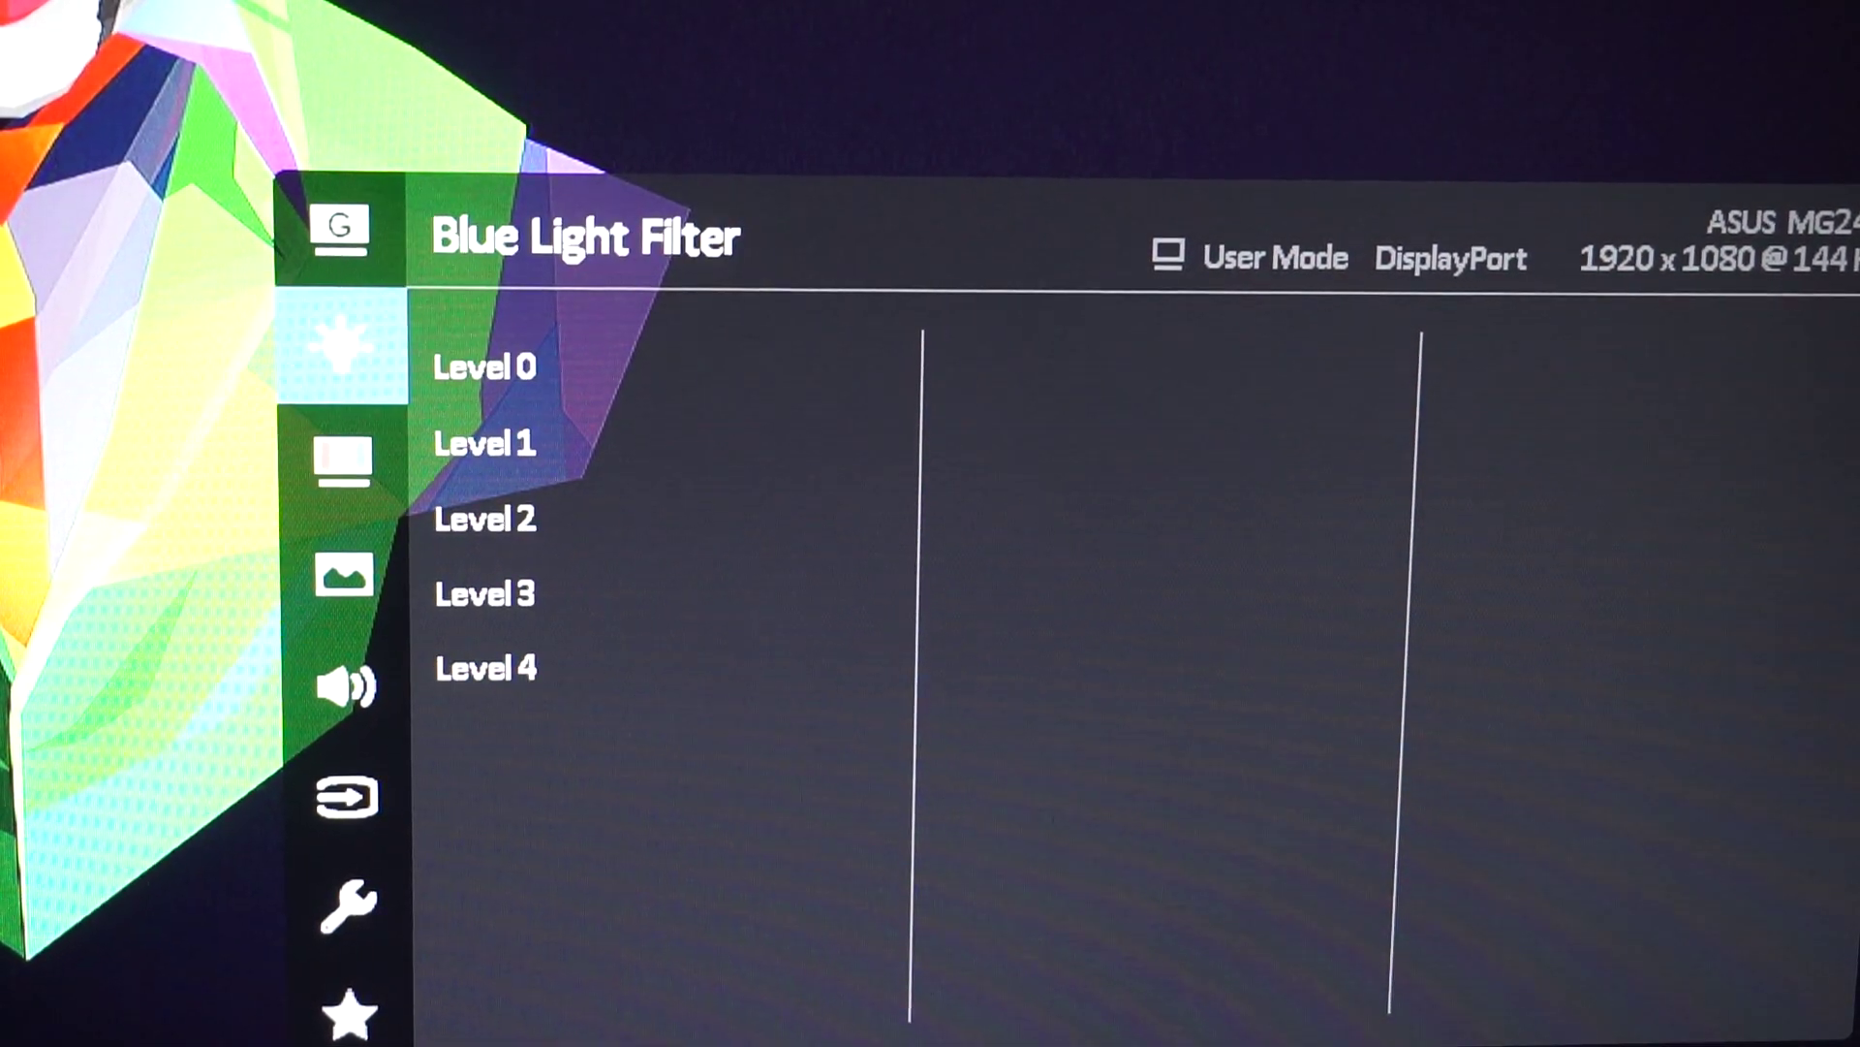
{"action": "key", "text": "Down"}
{"action": "key", "text": "Right"}
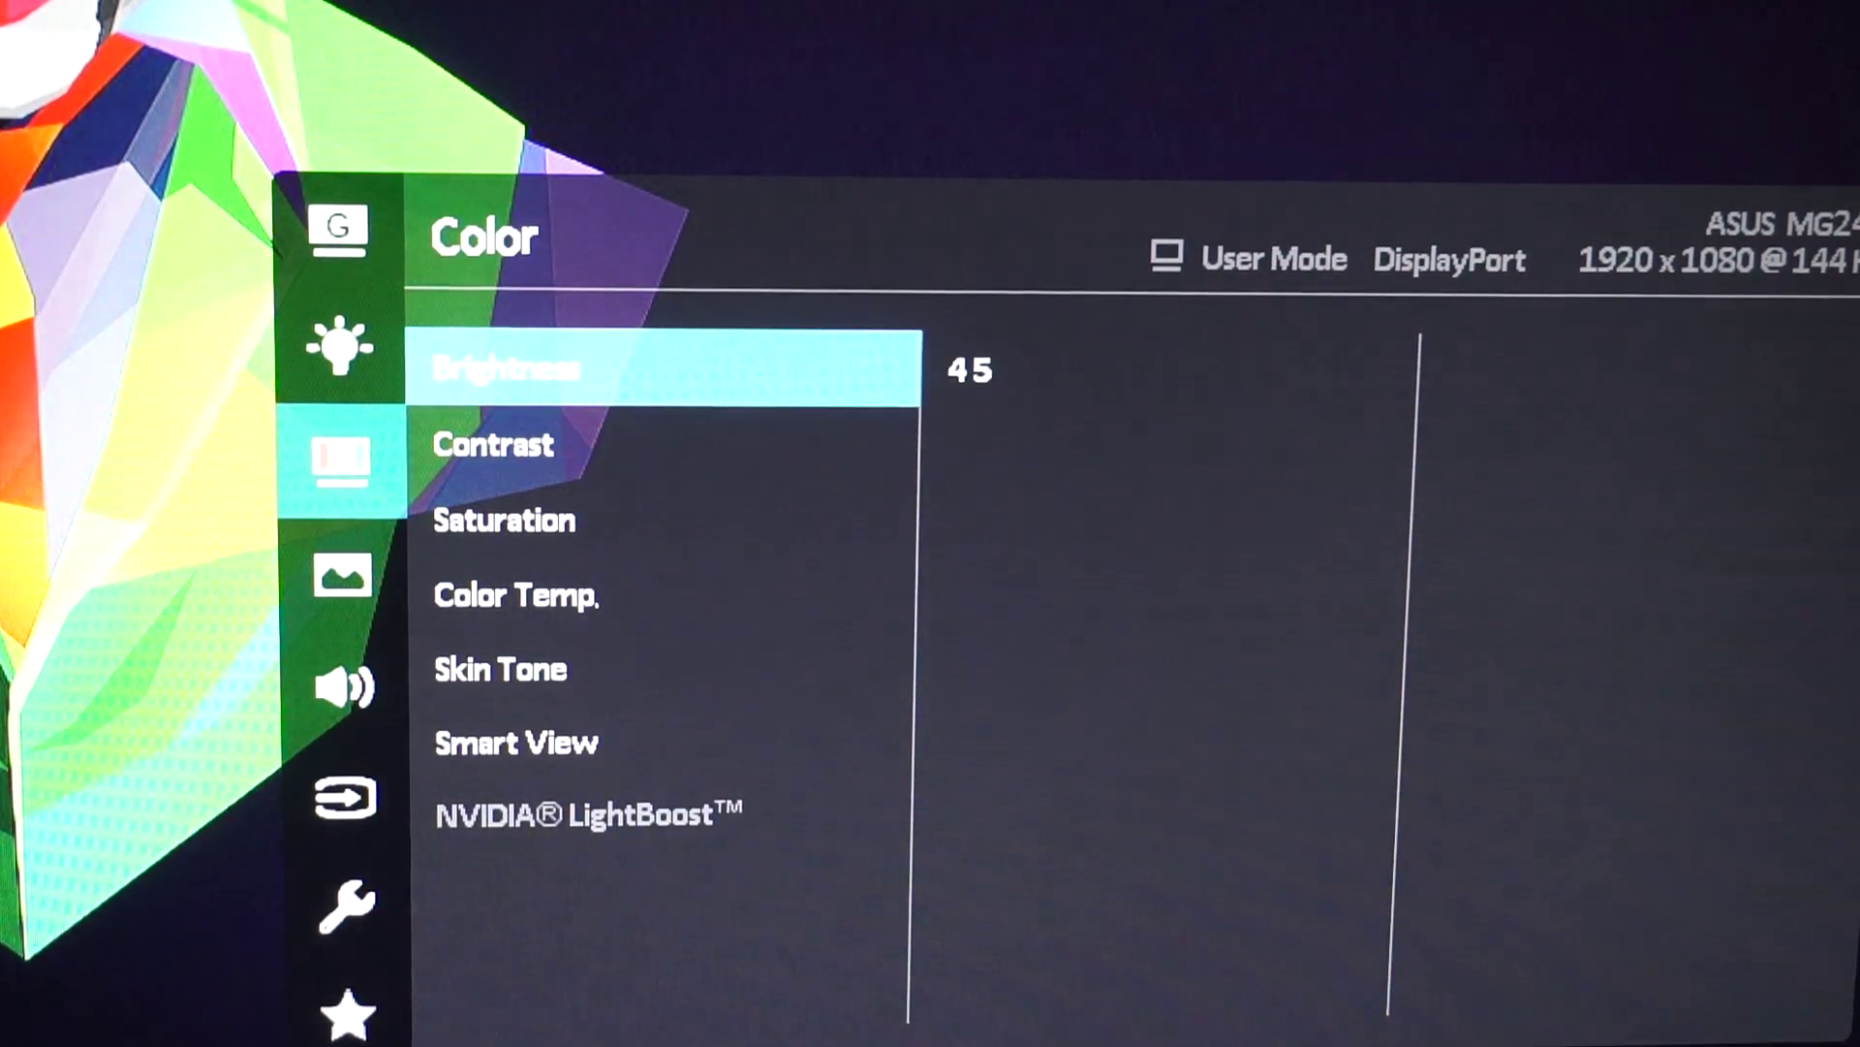
{"action": "key", "text": "Left"}
{"action": "key", "text": "Down"}
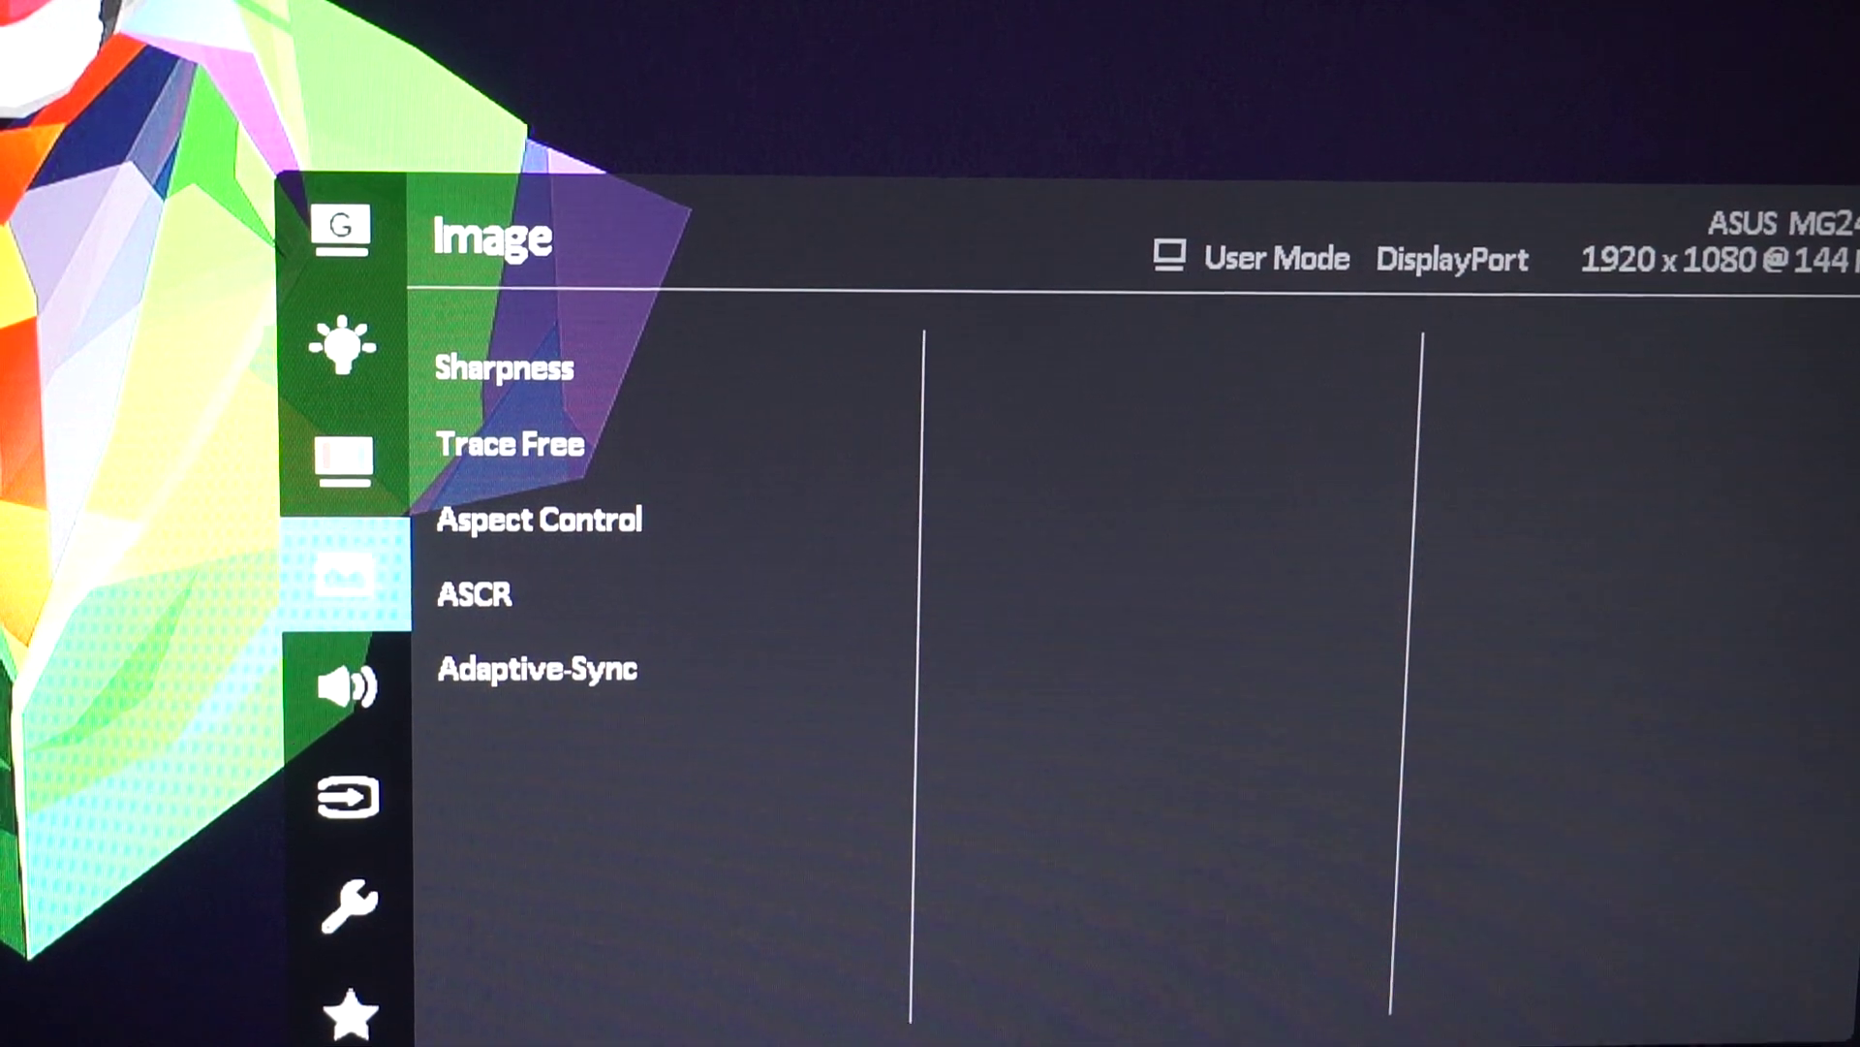
{"action": "key", "text": "Escape"}
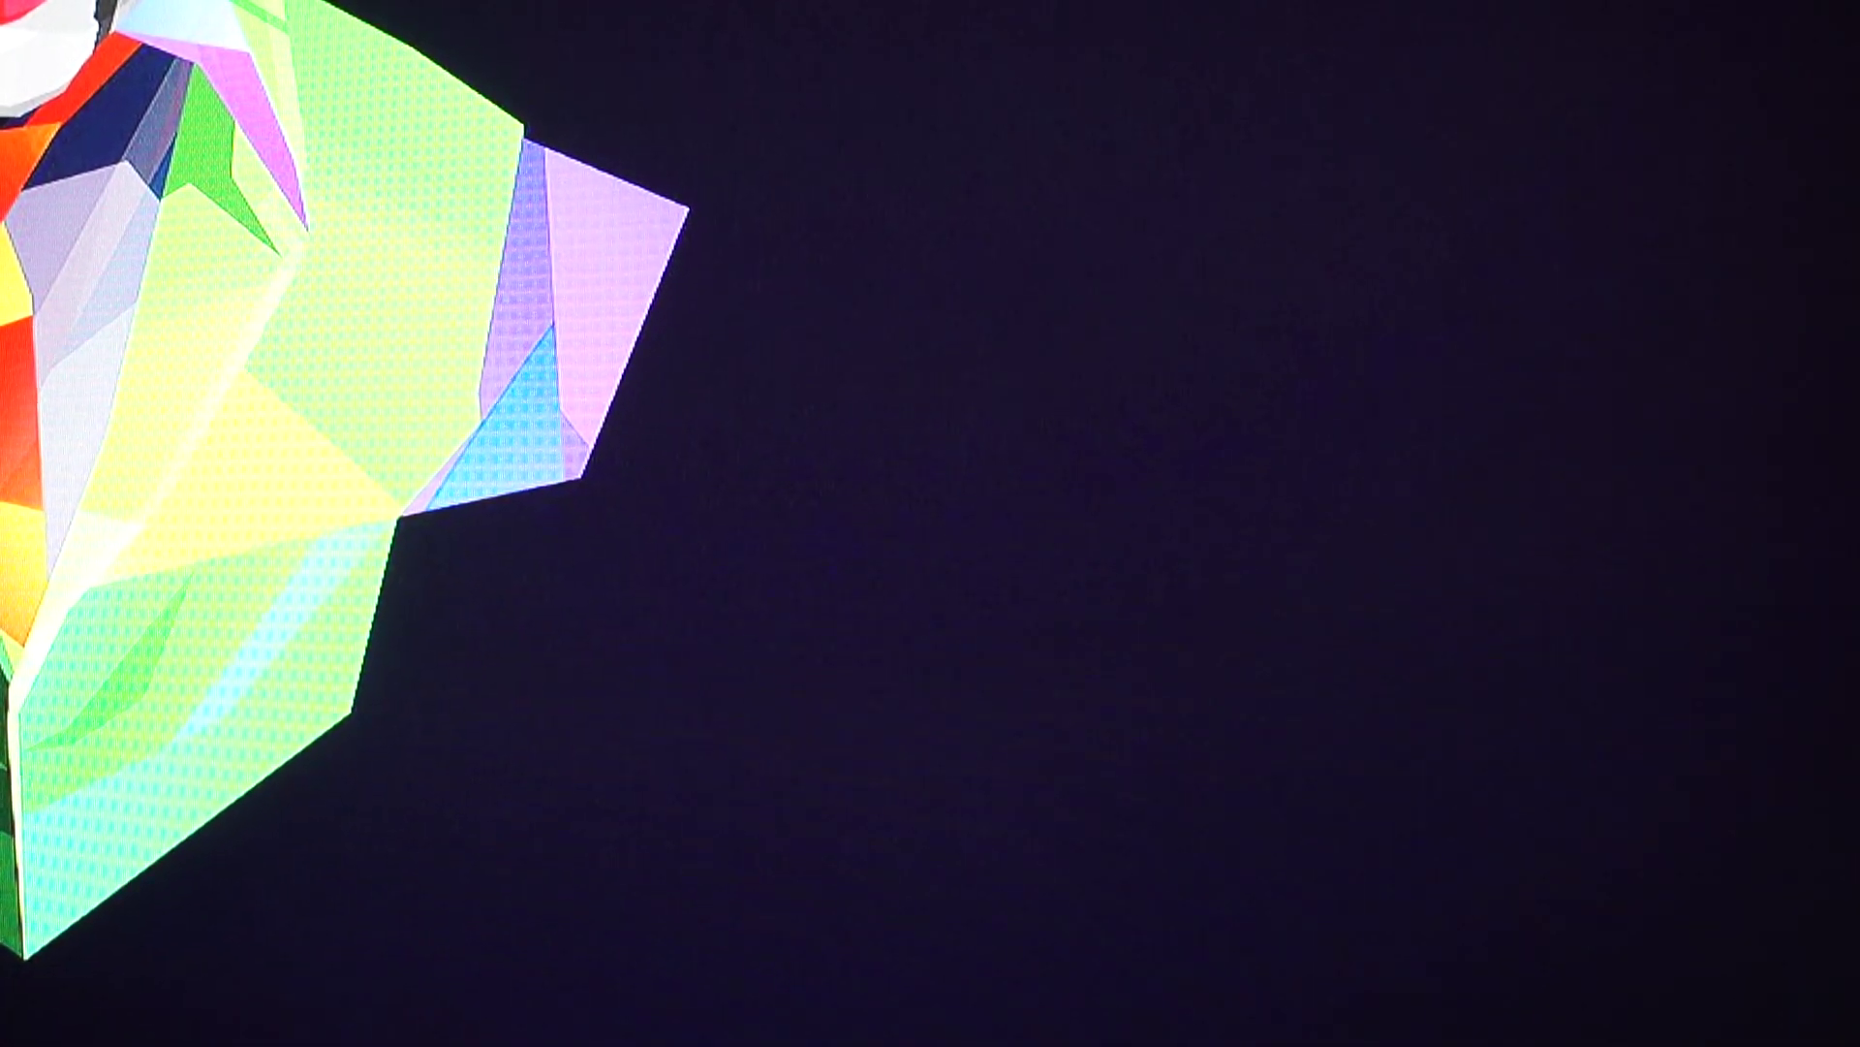
Open the NVIDIA Control Panel from the desktop and move its window toward the middle of the screen.
{"action": "right_click", "coordinate": [424, 221]}
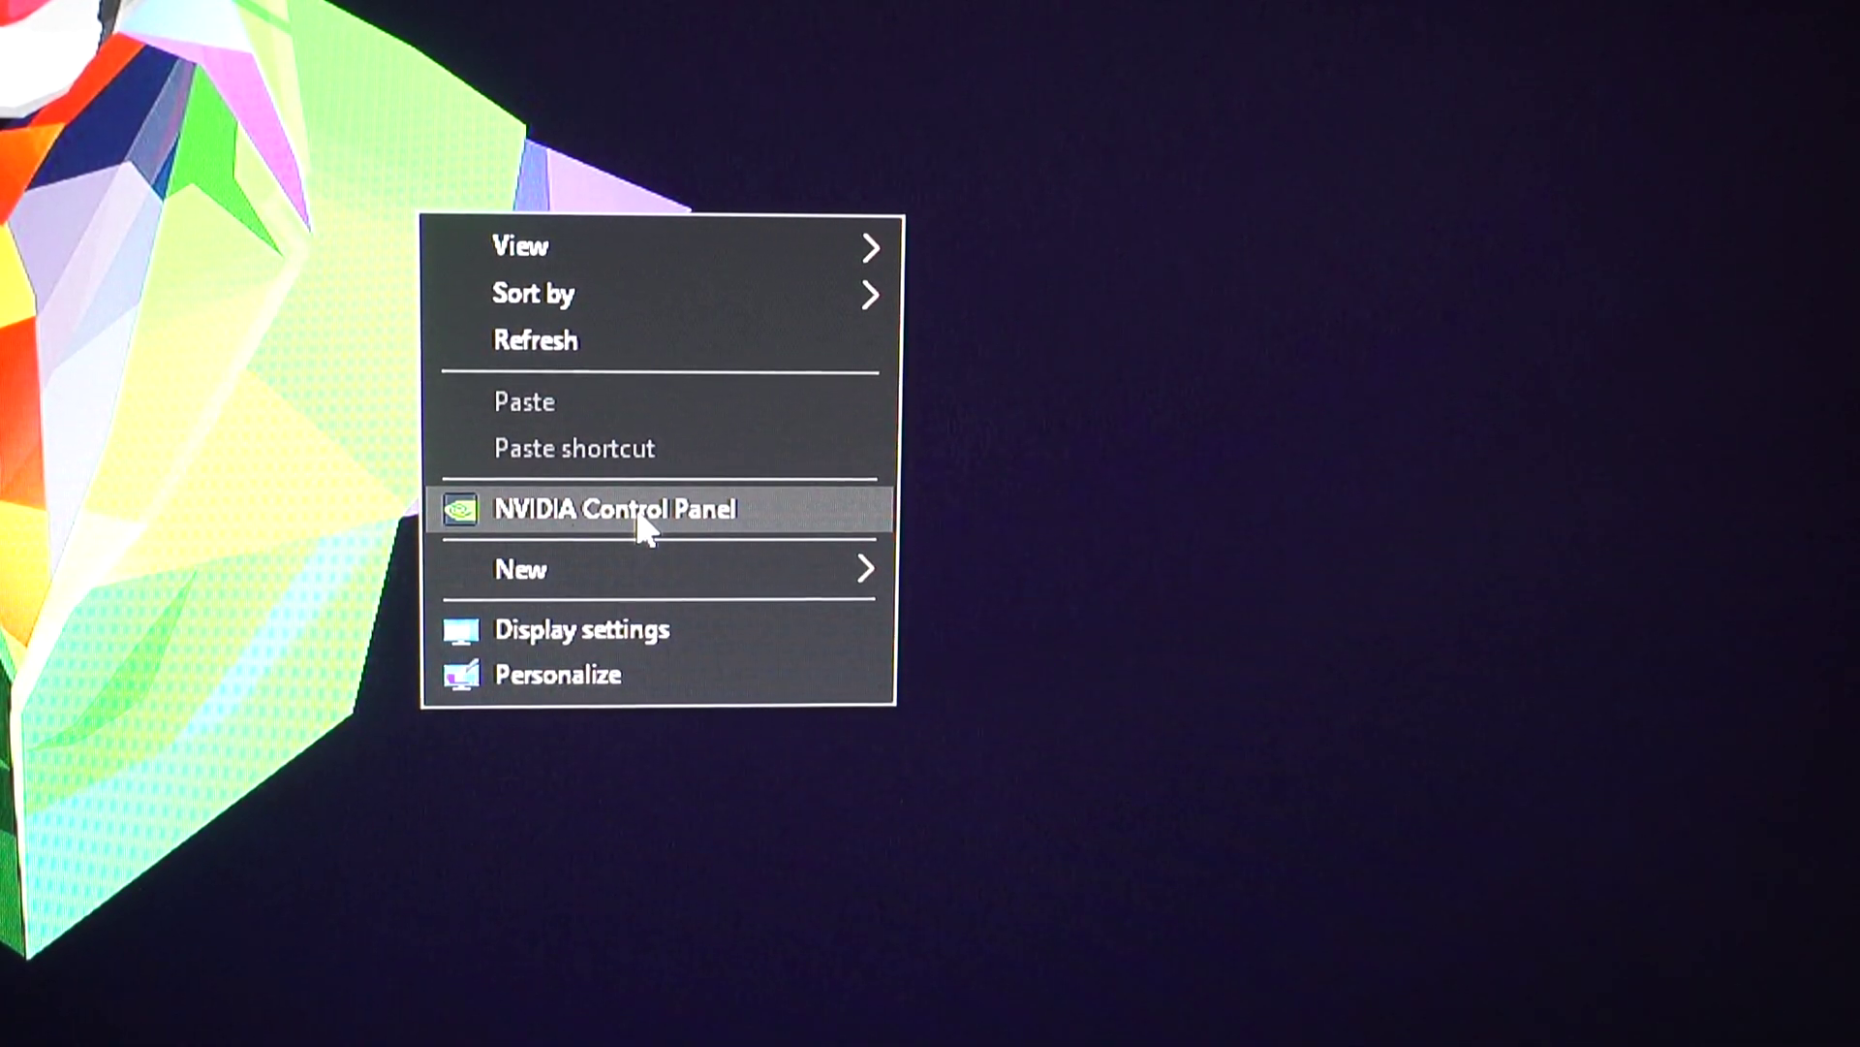
{"action": "left_click", "coordinate": [642, 522]}
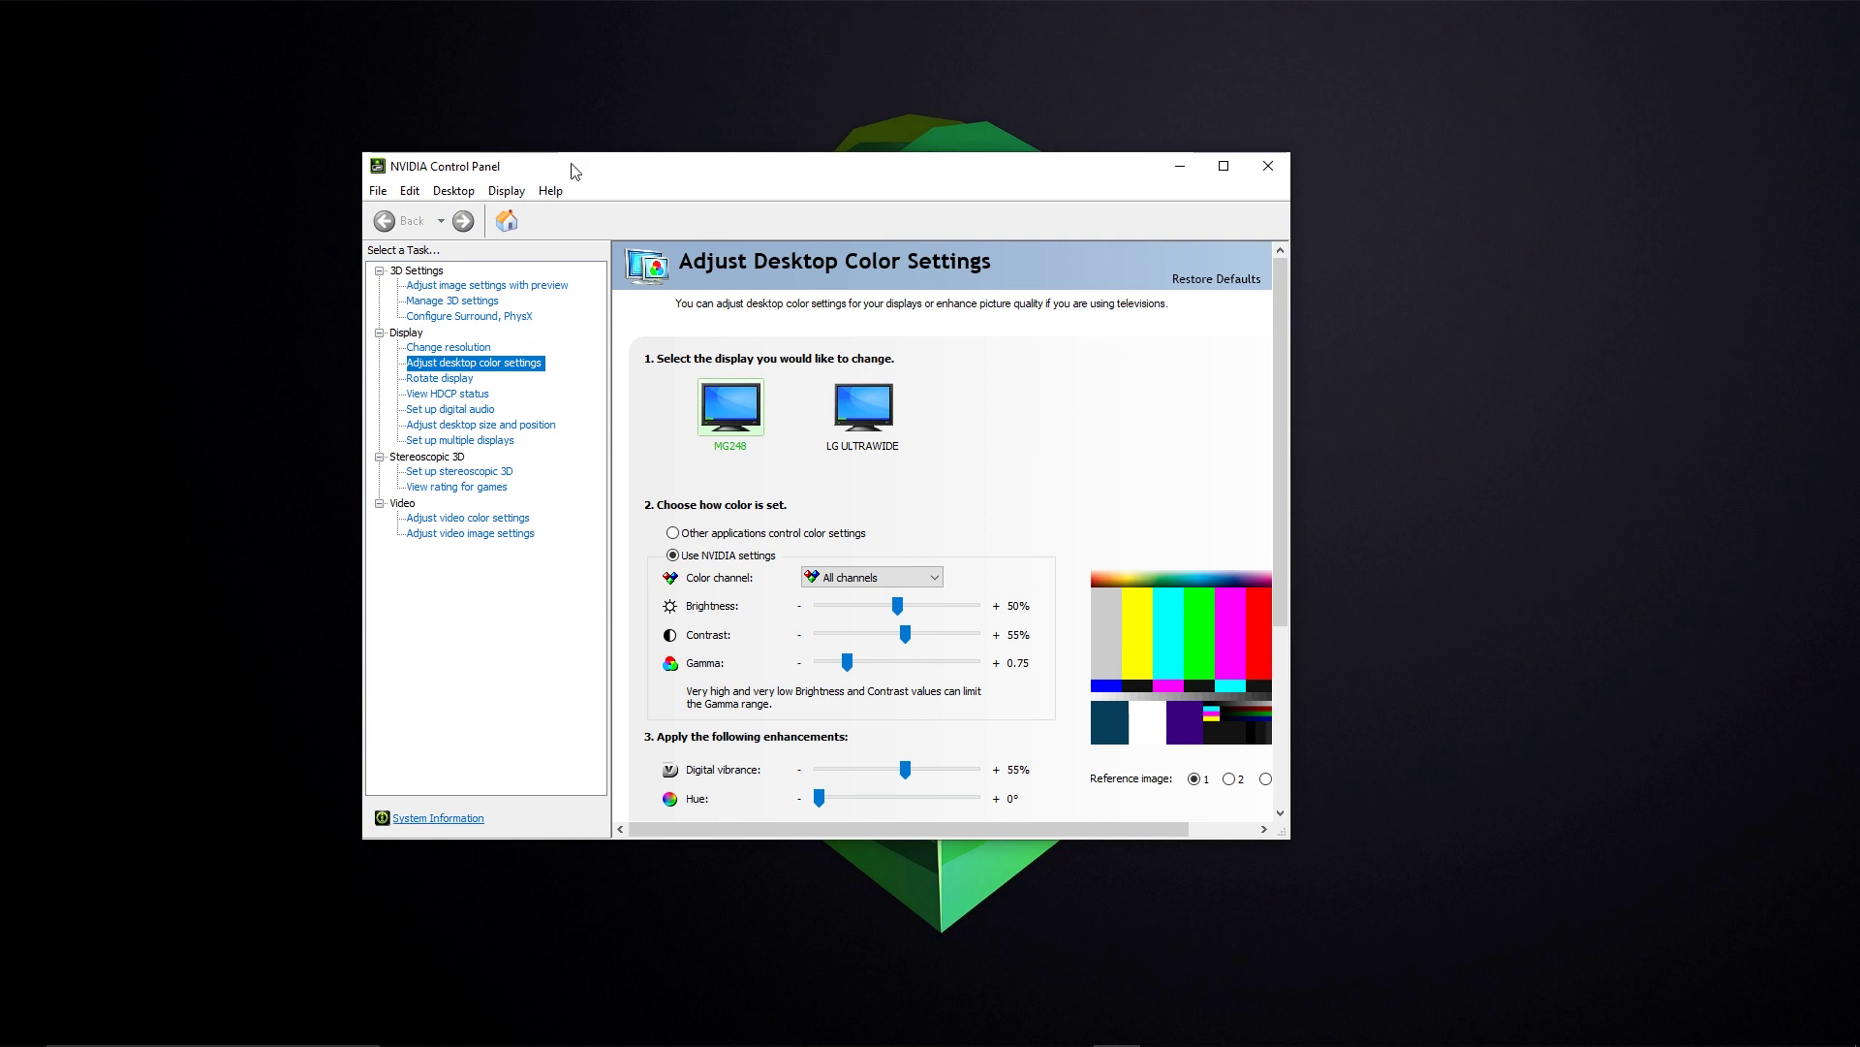
{"action": "left_click_drag", "start_coordinate": [570, 172], "coordinate": [803, 152]}
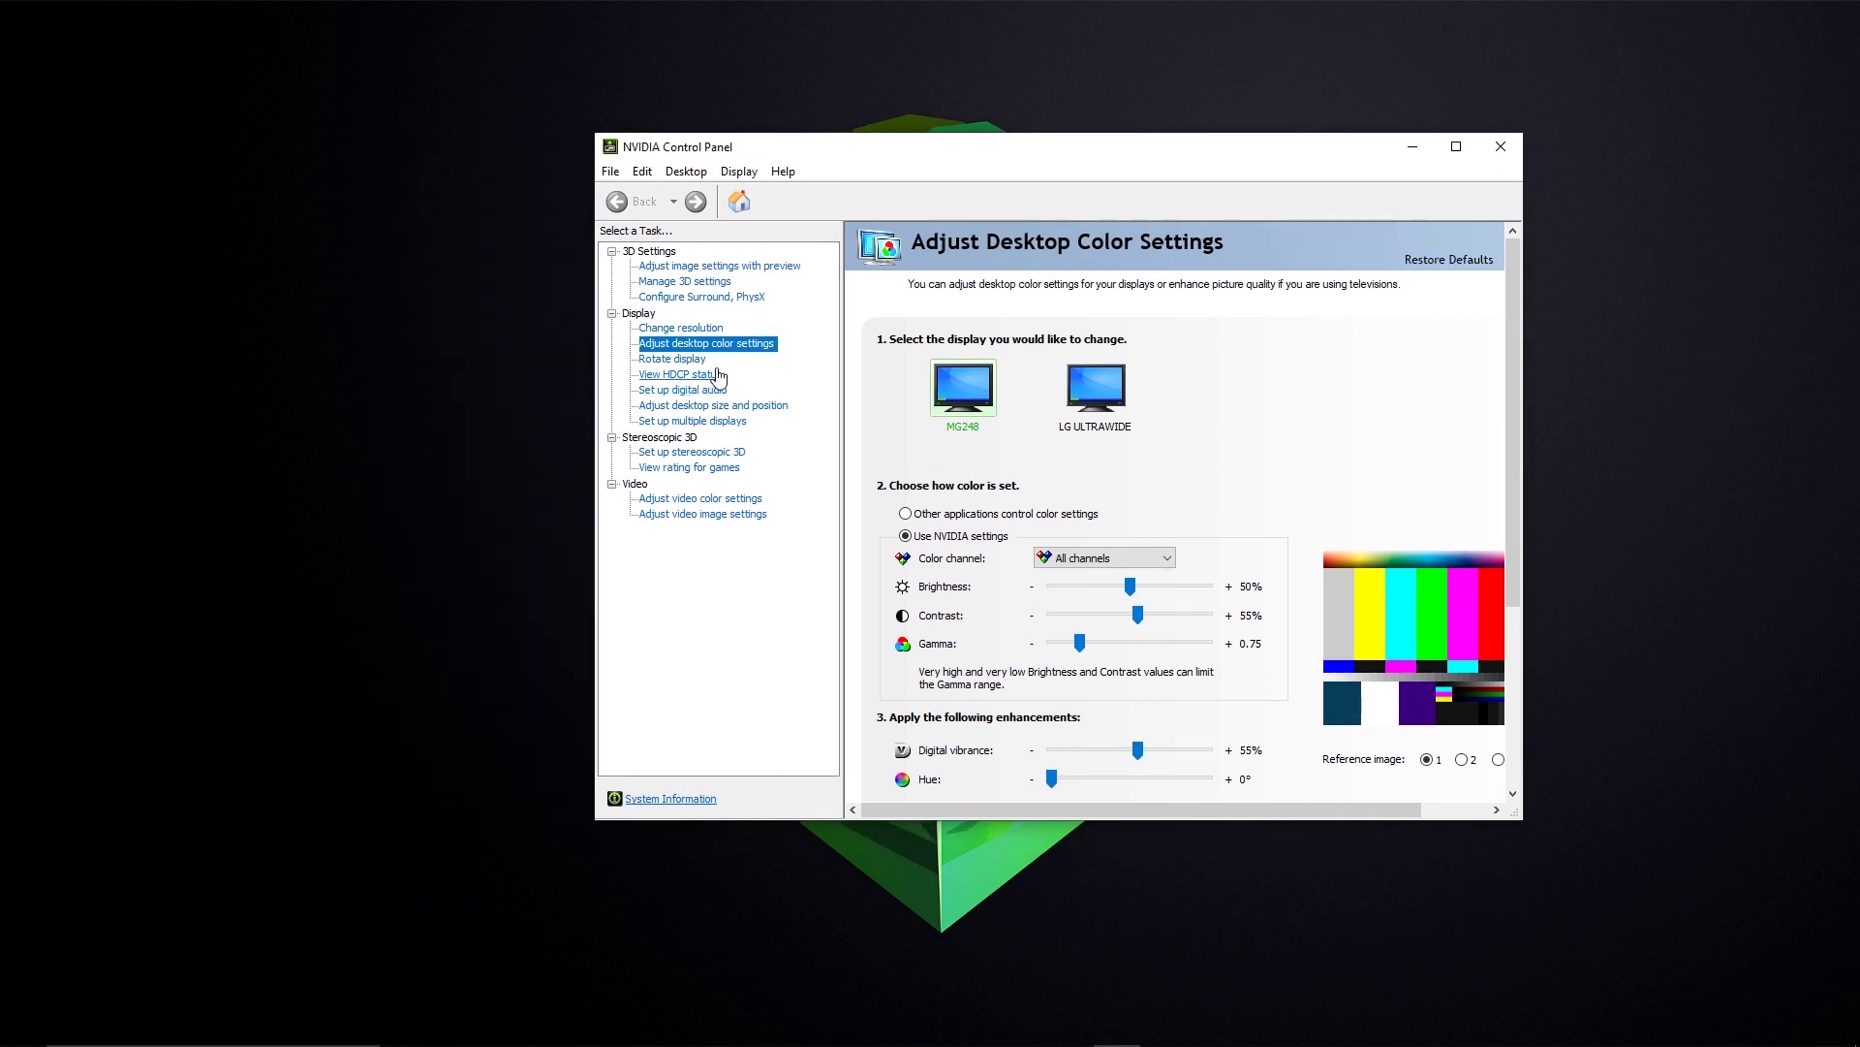
Look through the multiple displays, size and position, and digital audio pages, and return to the desktop color settings.
{"action": "left_click", "coordinate": [707, 422]}
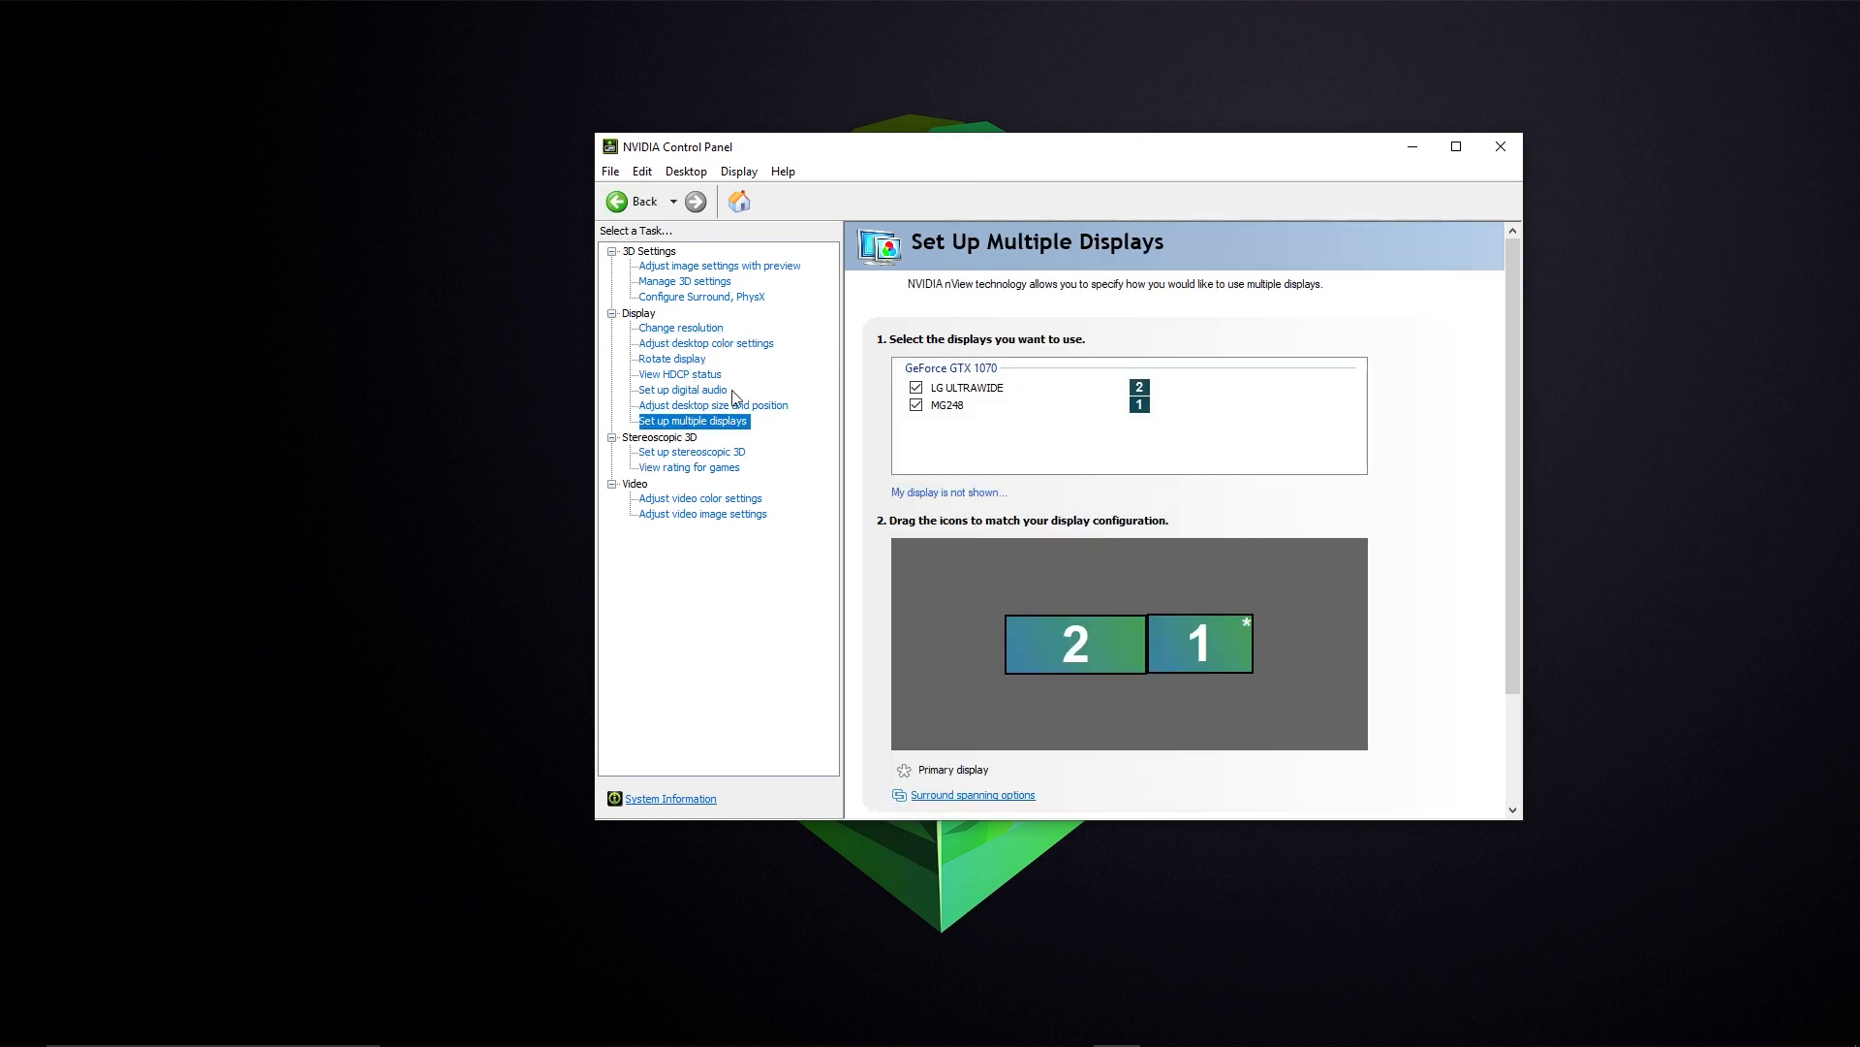
{"action": "left_click", "coordinate": [725, 407]}
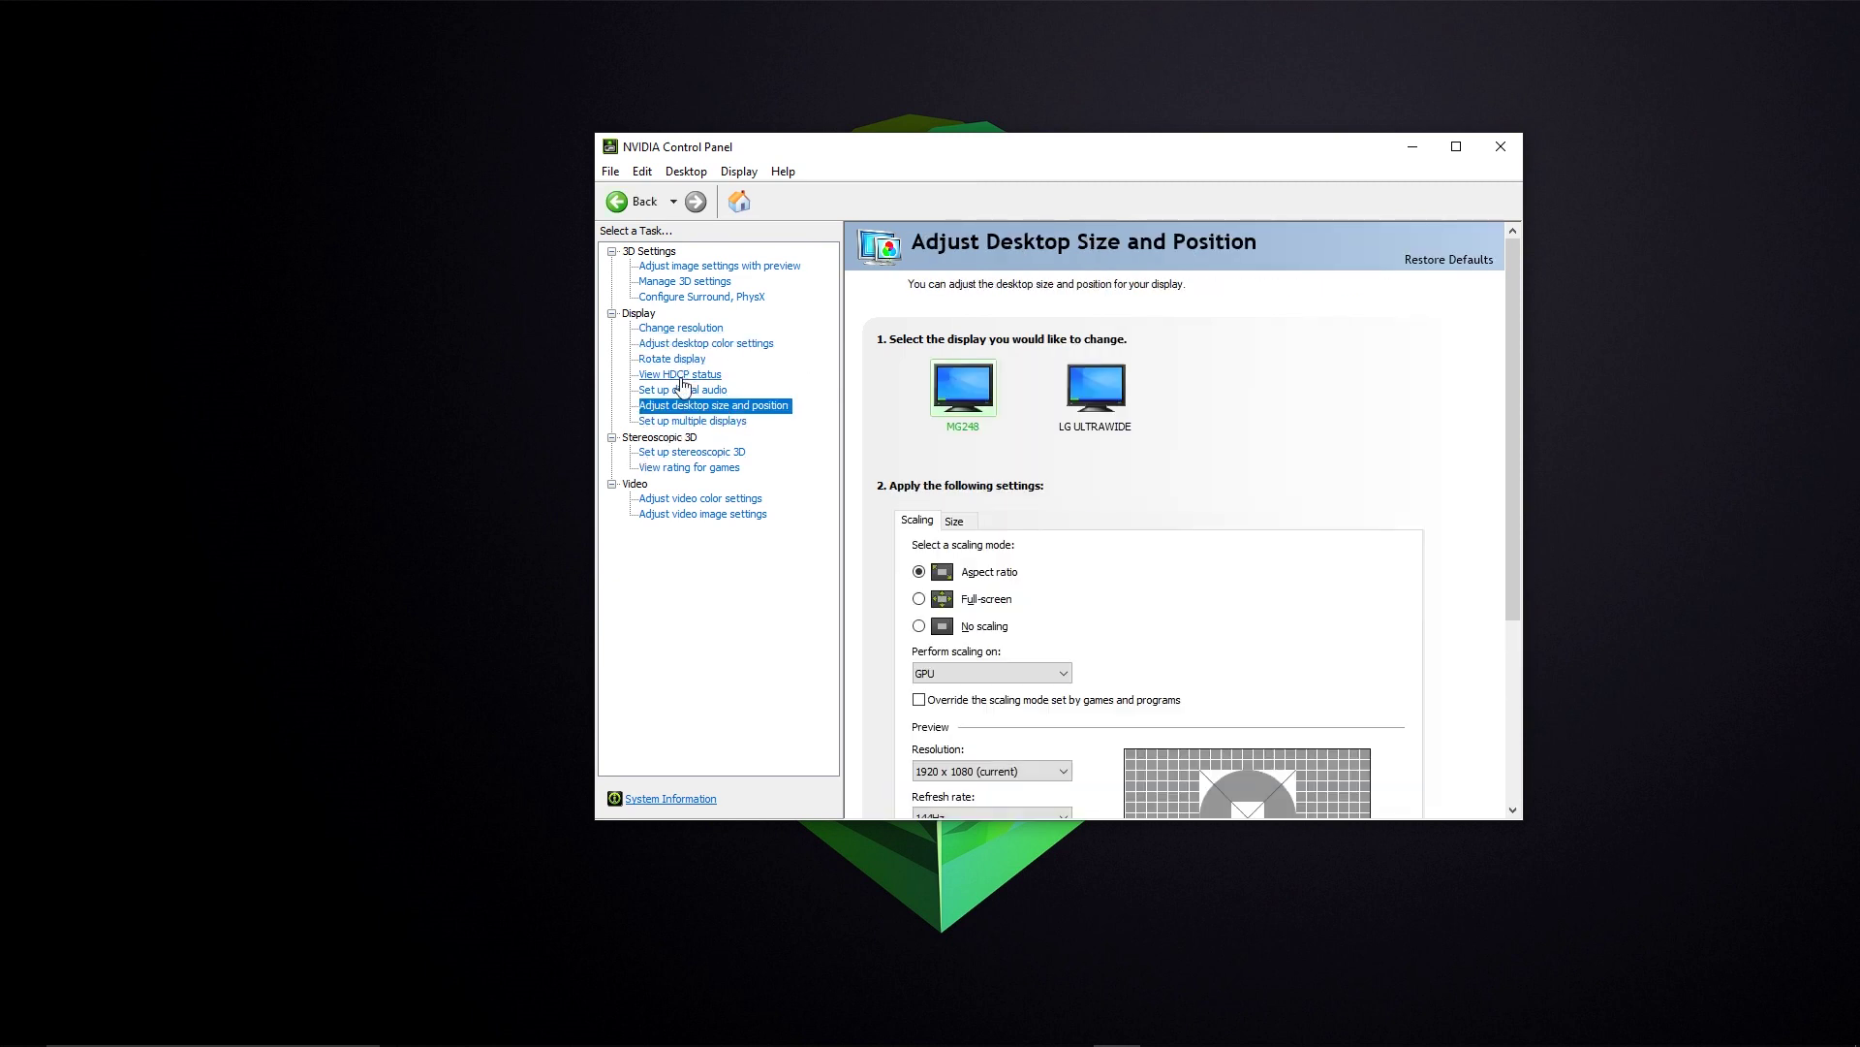
{"action": "left_click", "coordinate": [705, 384]}
{"action": "left_click", "coordinate": [700, 375]}
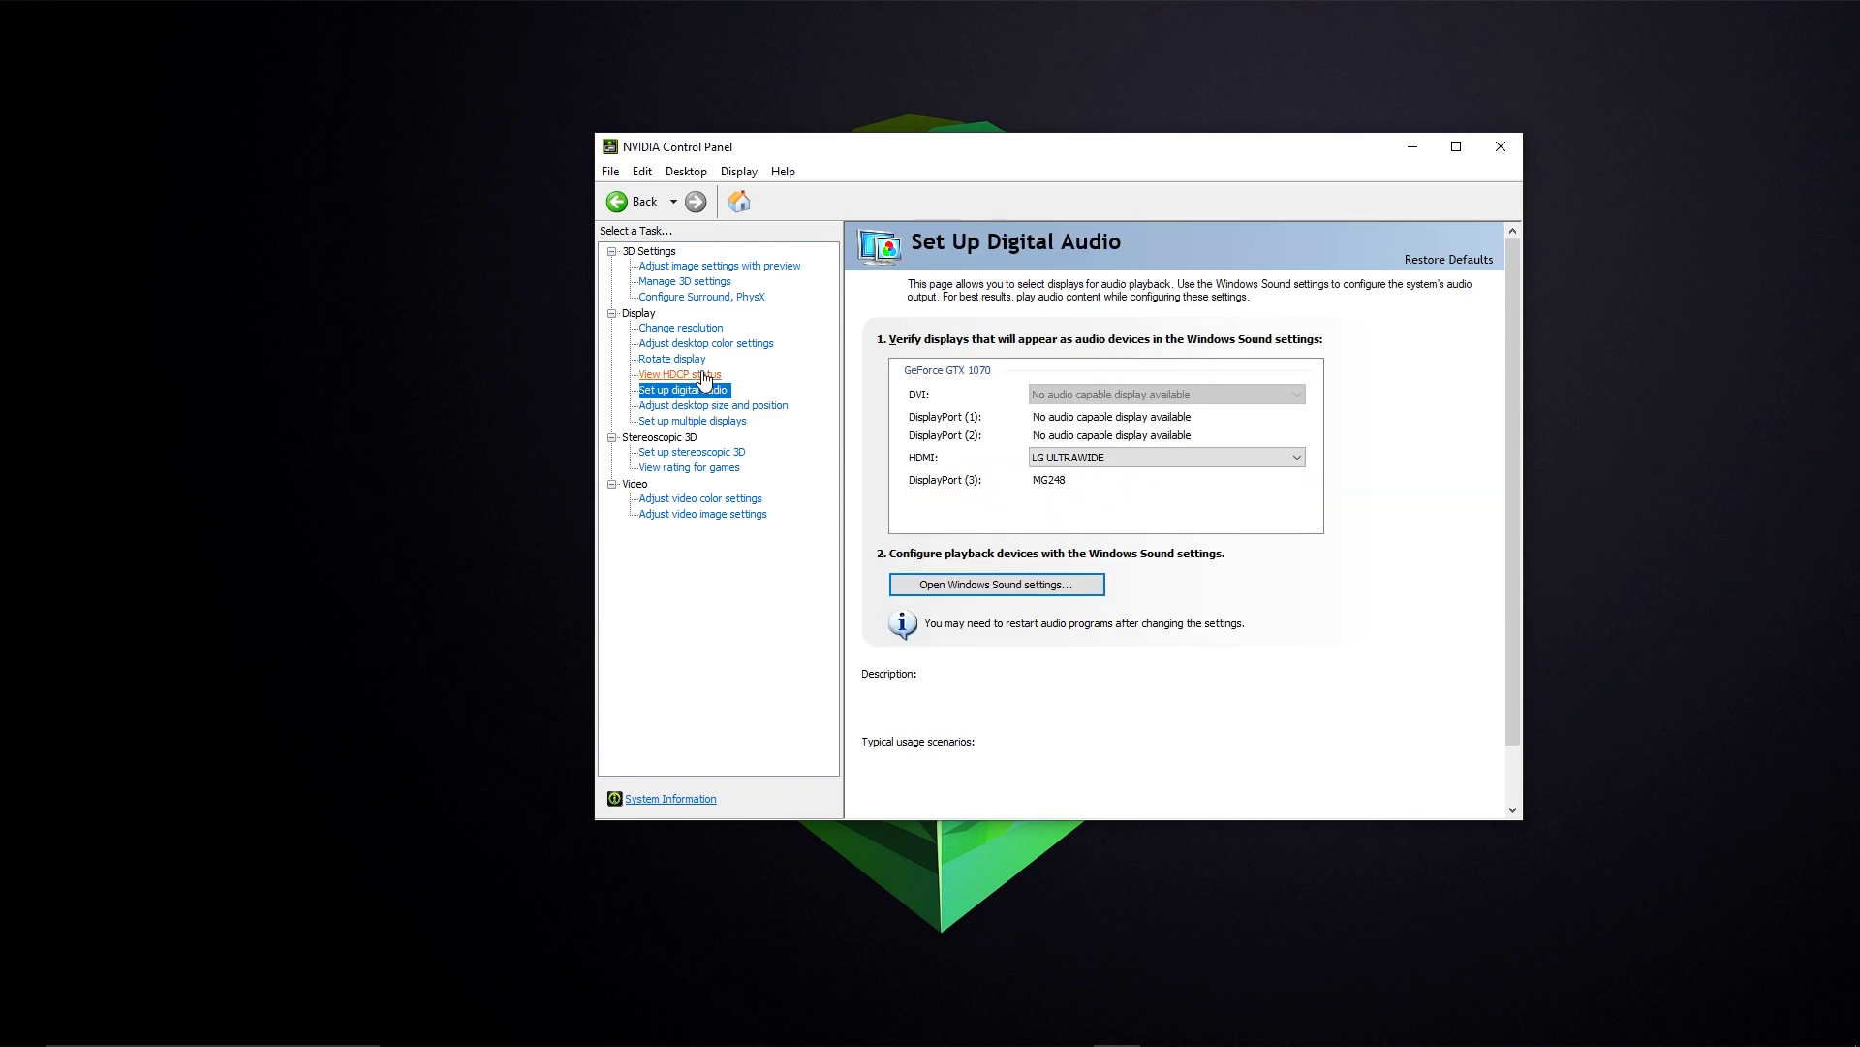
{"action": "left_click", "coordinate": [681, 363]}
{"action": "left_click", "coordinate": [707, 345]}
{"action": "left_click", "coordinate": [702, 330]}
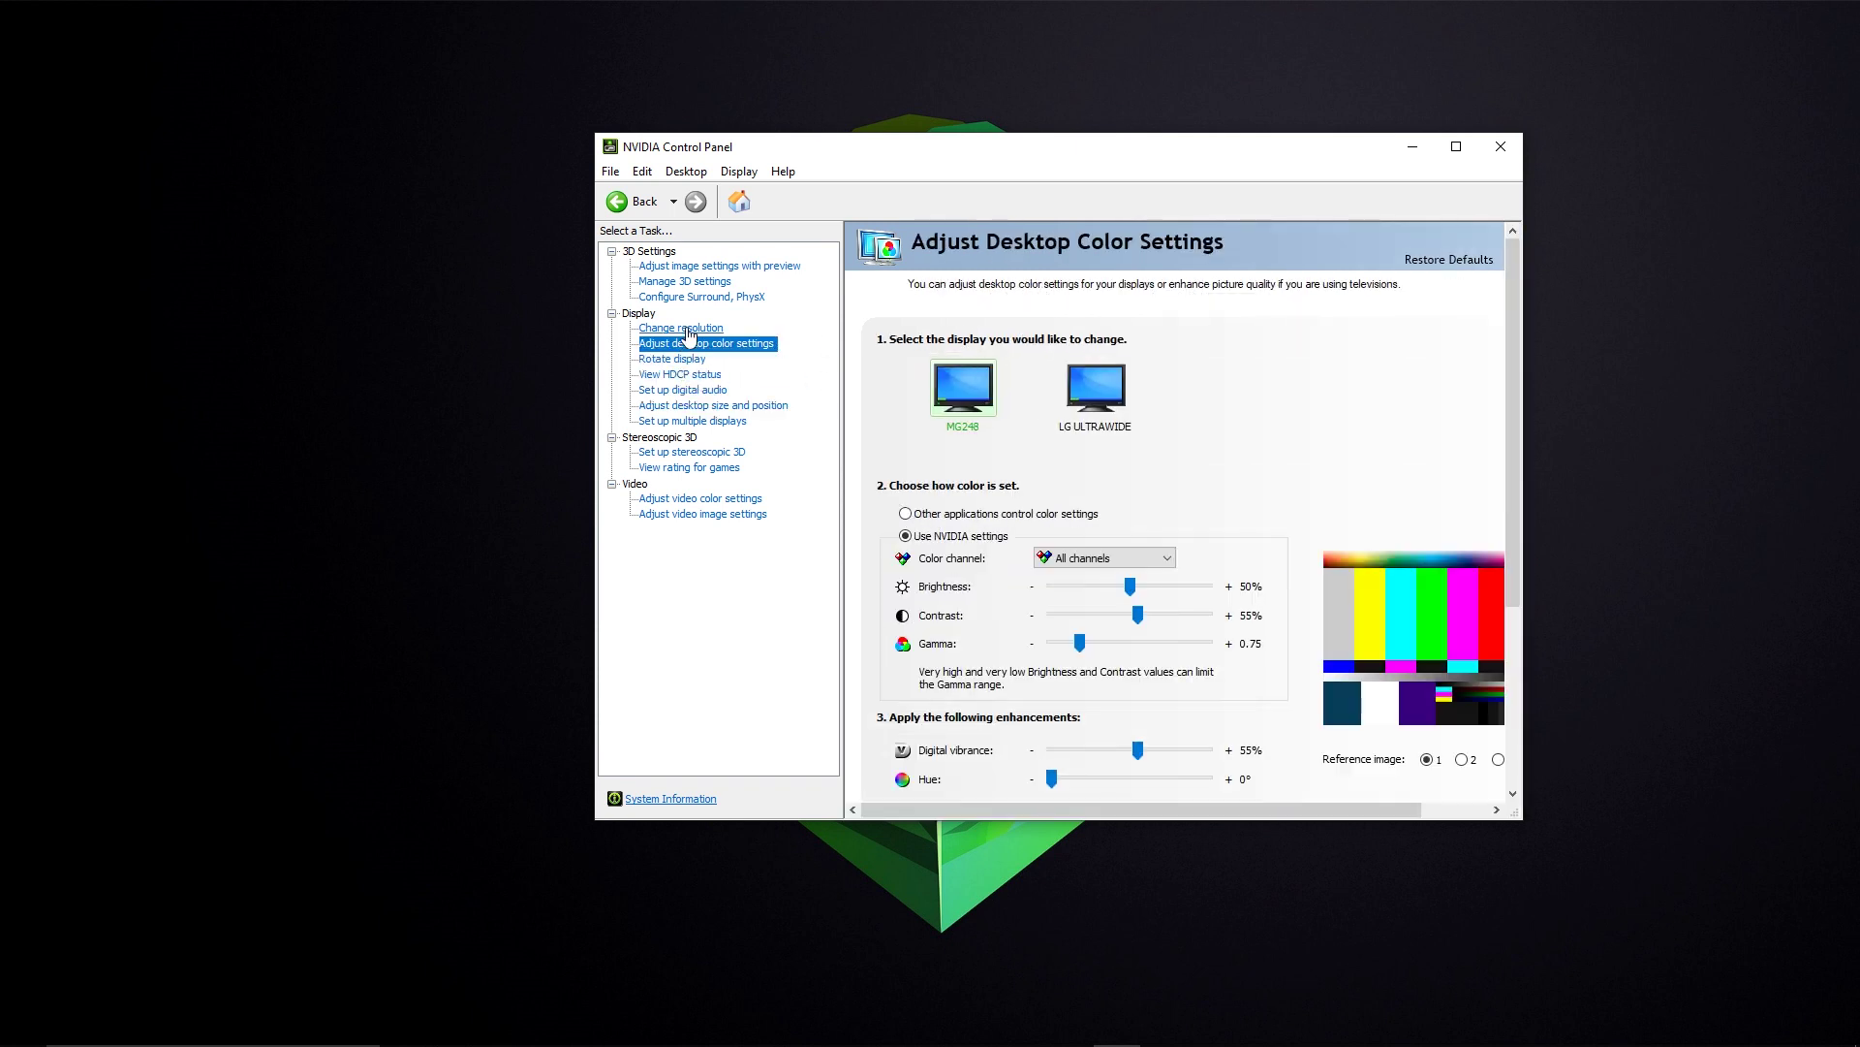
{"action": "left_click", "coordinate": [720, 347]}
{"action": "left_click_drag", "start_coordinate": [1042, 155], "coordinate": [998, 109]}
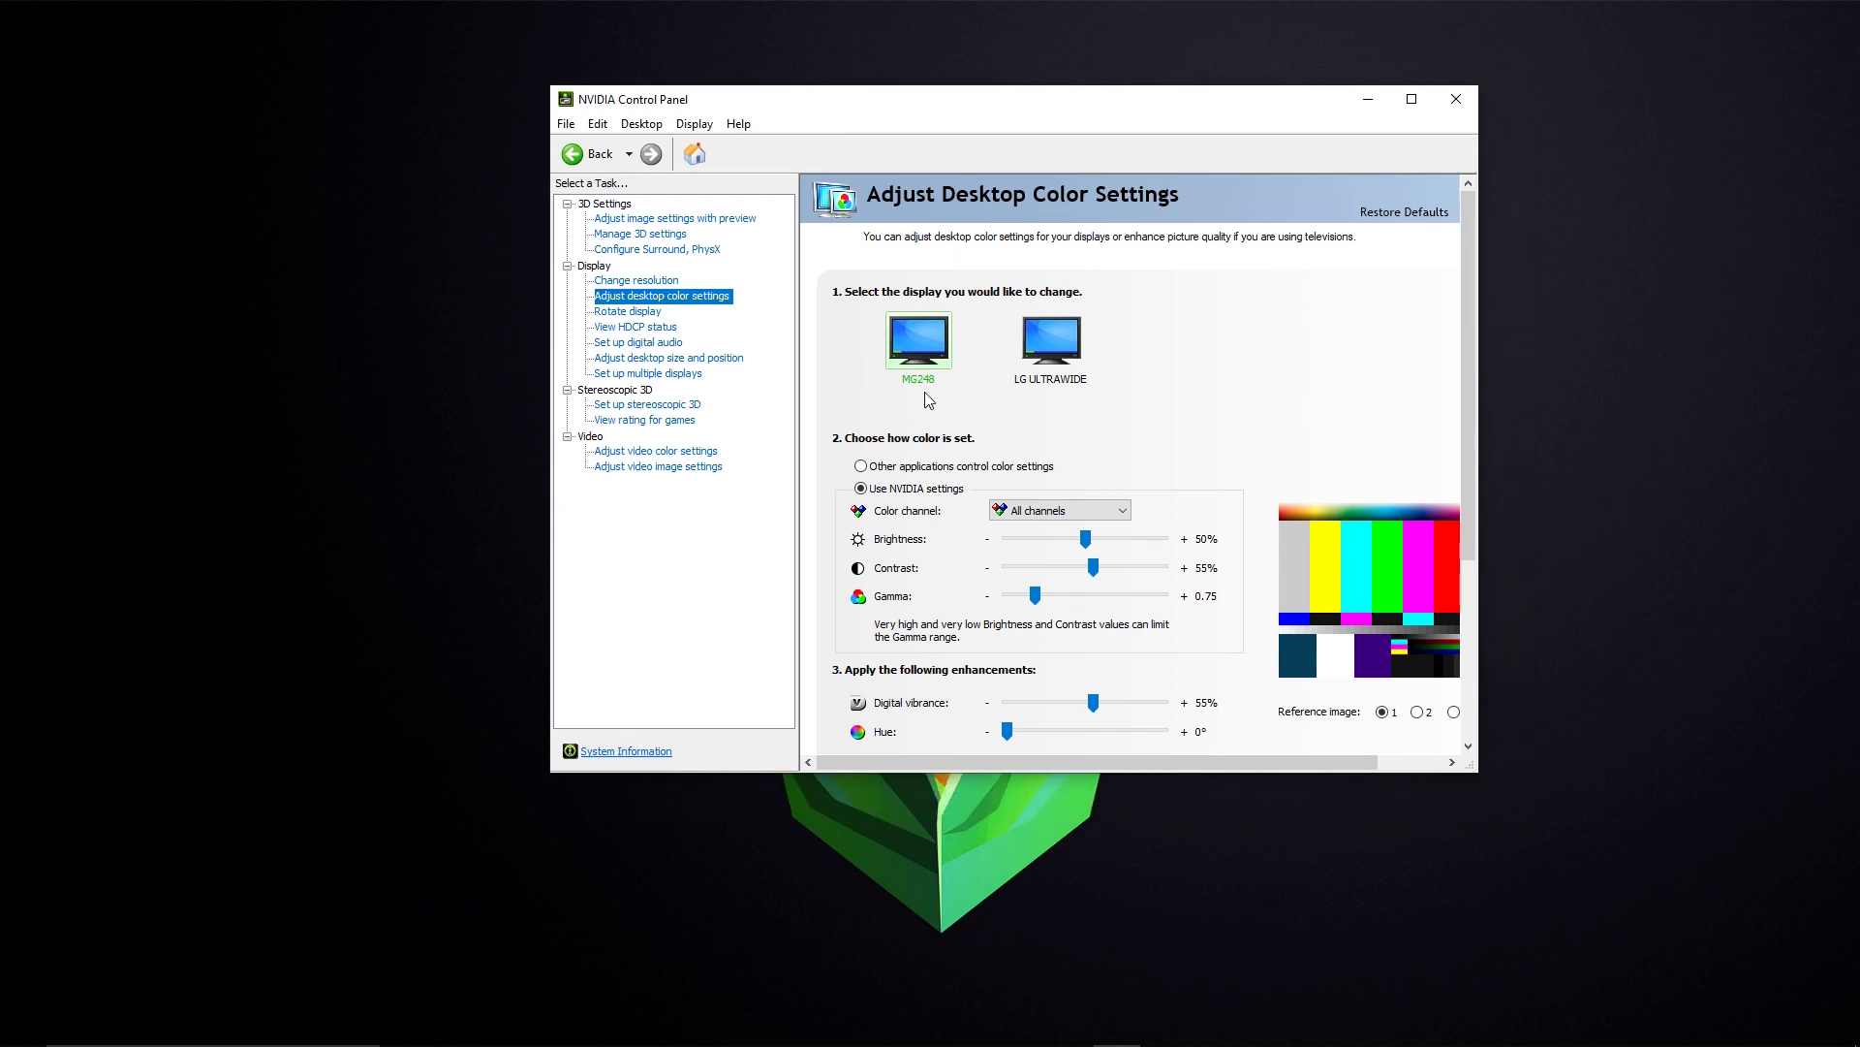
Look at the available color channels and widen the window to fit the whole reference image.
{"action": "scroll", "coordinate": [955, 465], "scroll_direction": "down", "scroll_amount": 2}
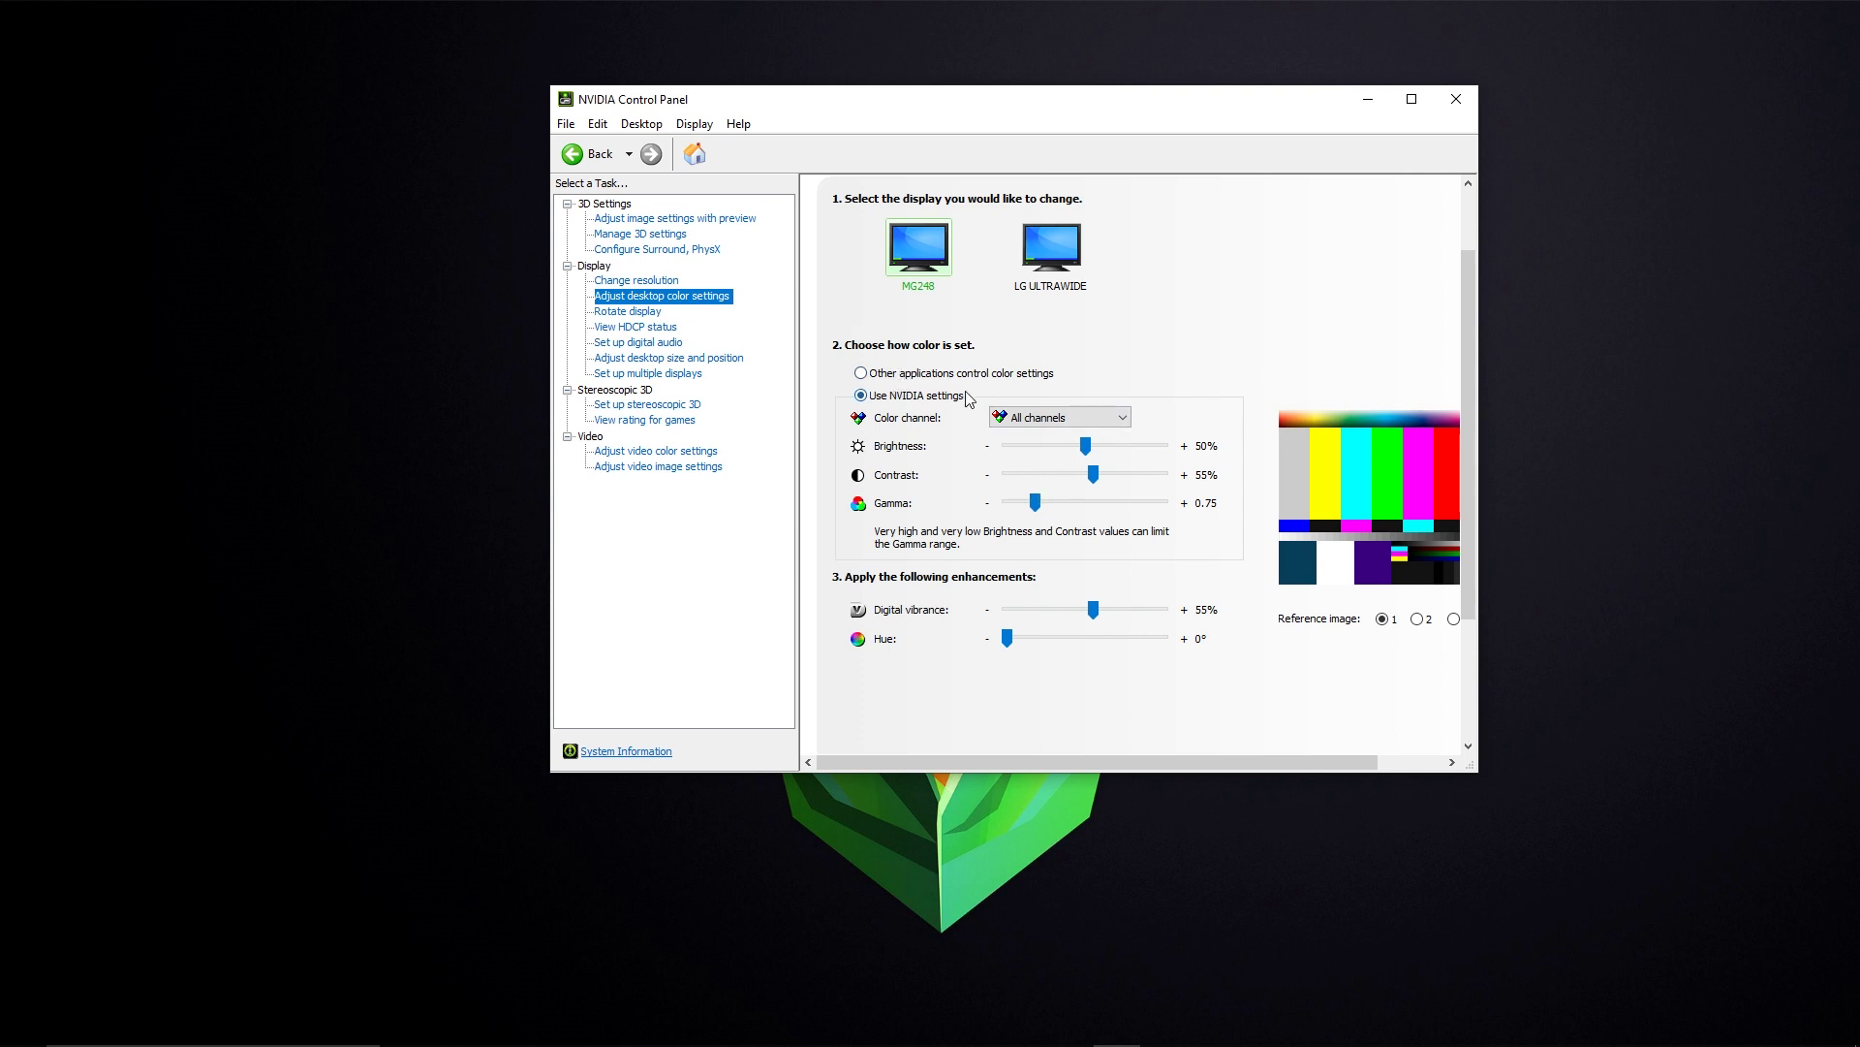
{"action": "left_click", "coordinate": [1056, 416]}
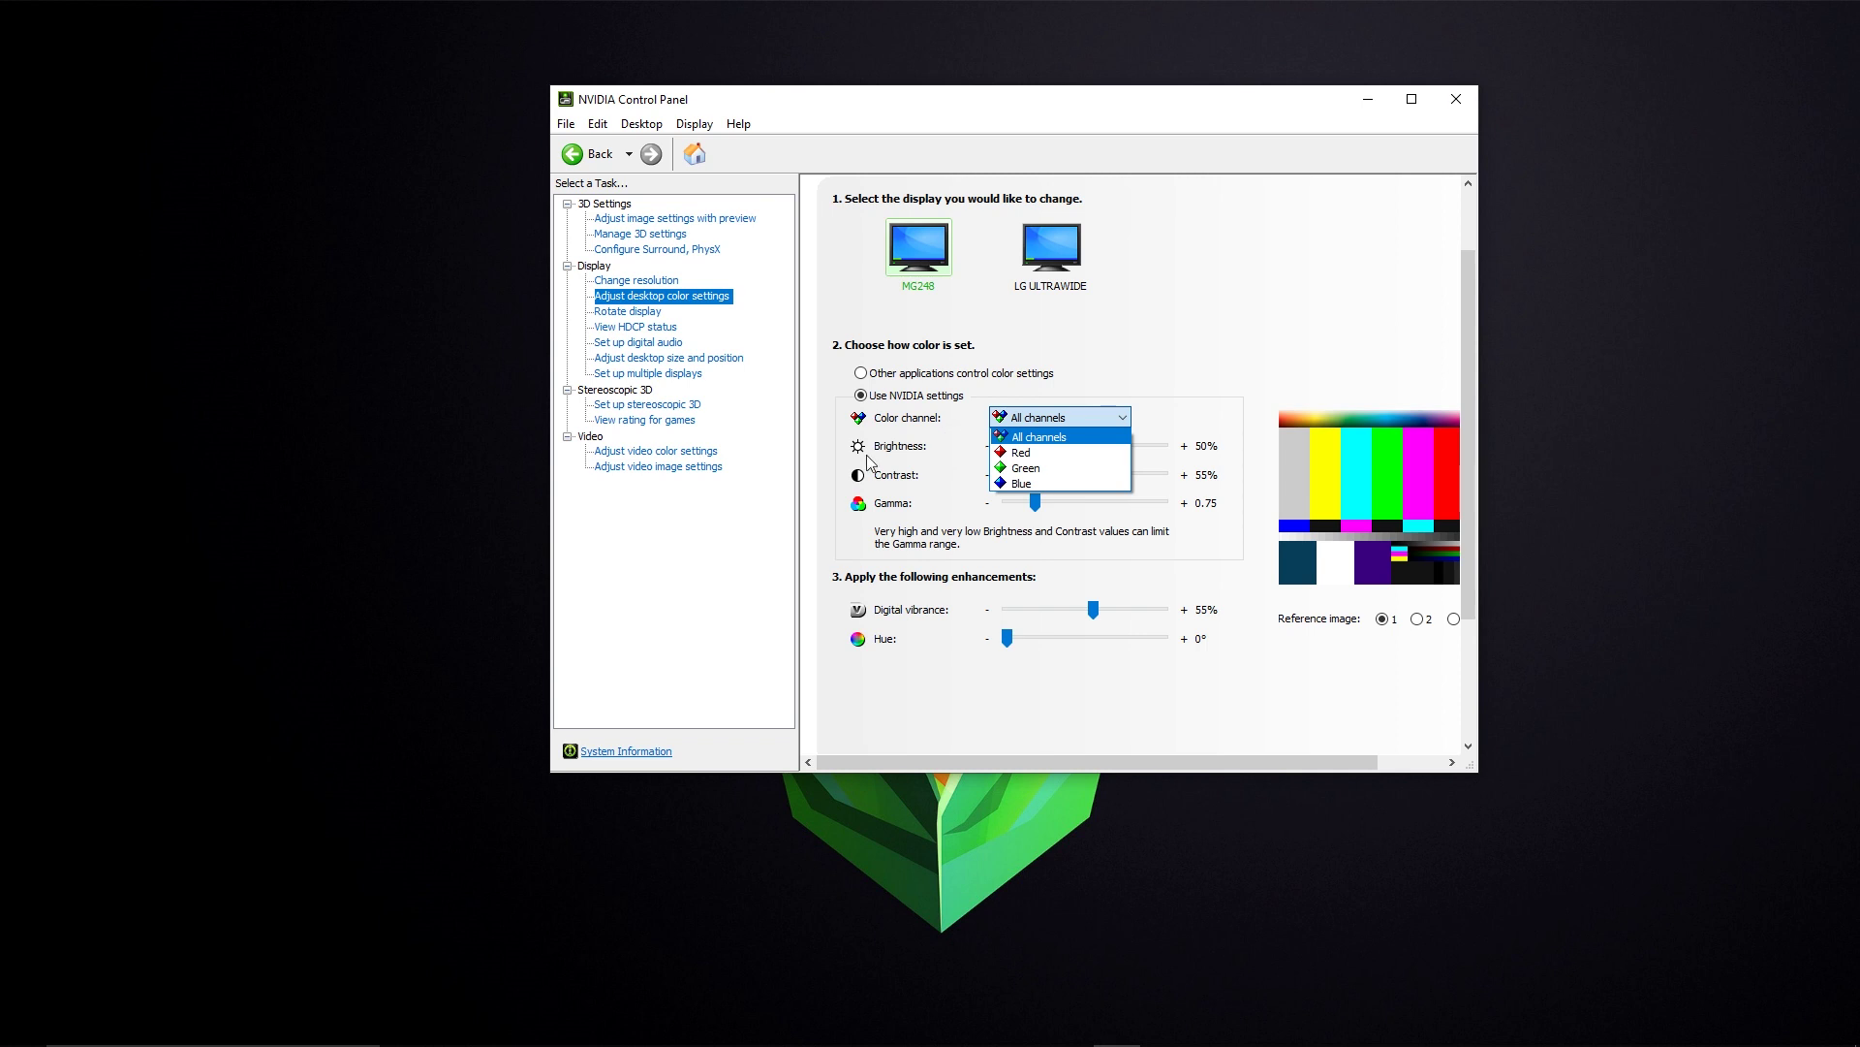
{"action": "left_click", "coordinate": [931, 659]}
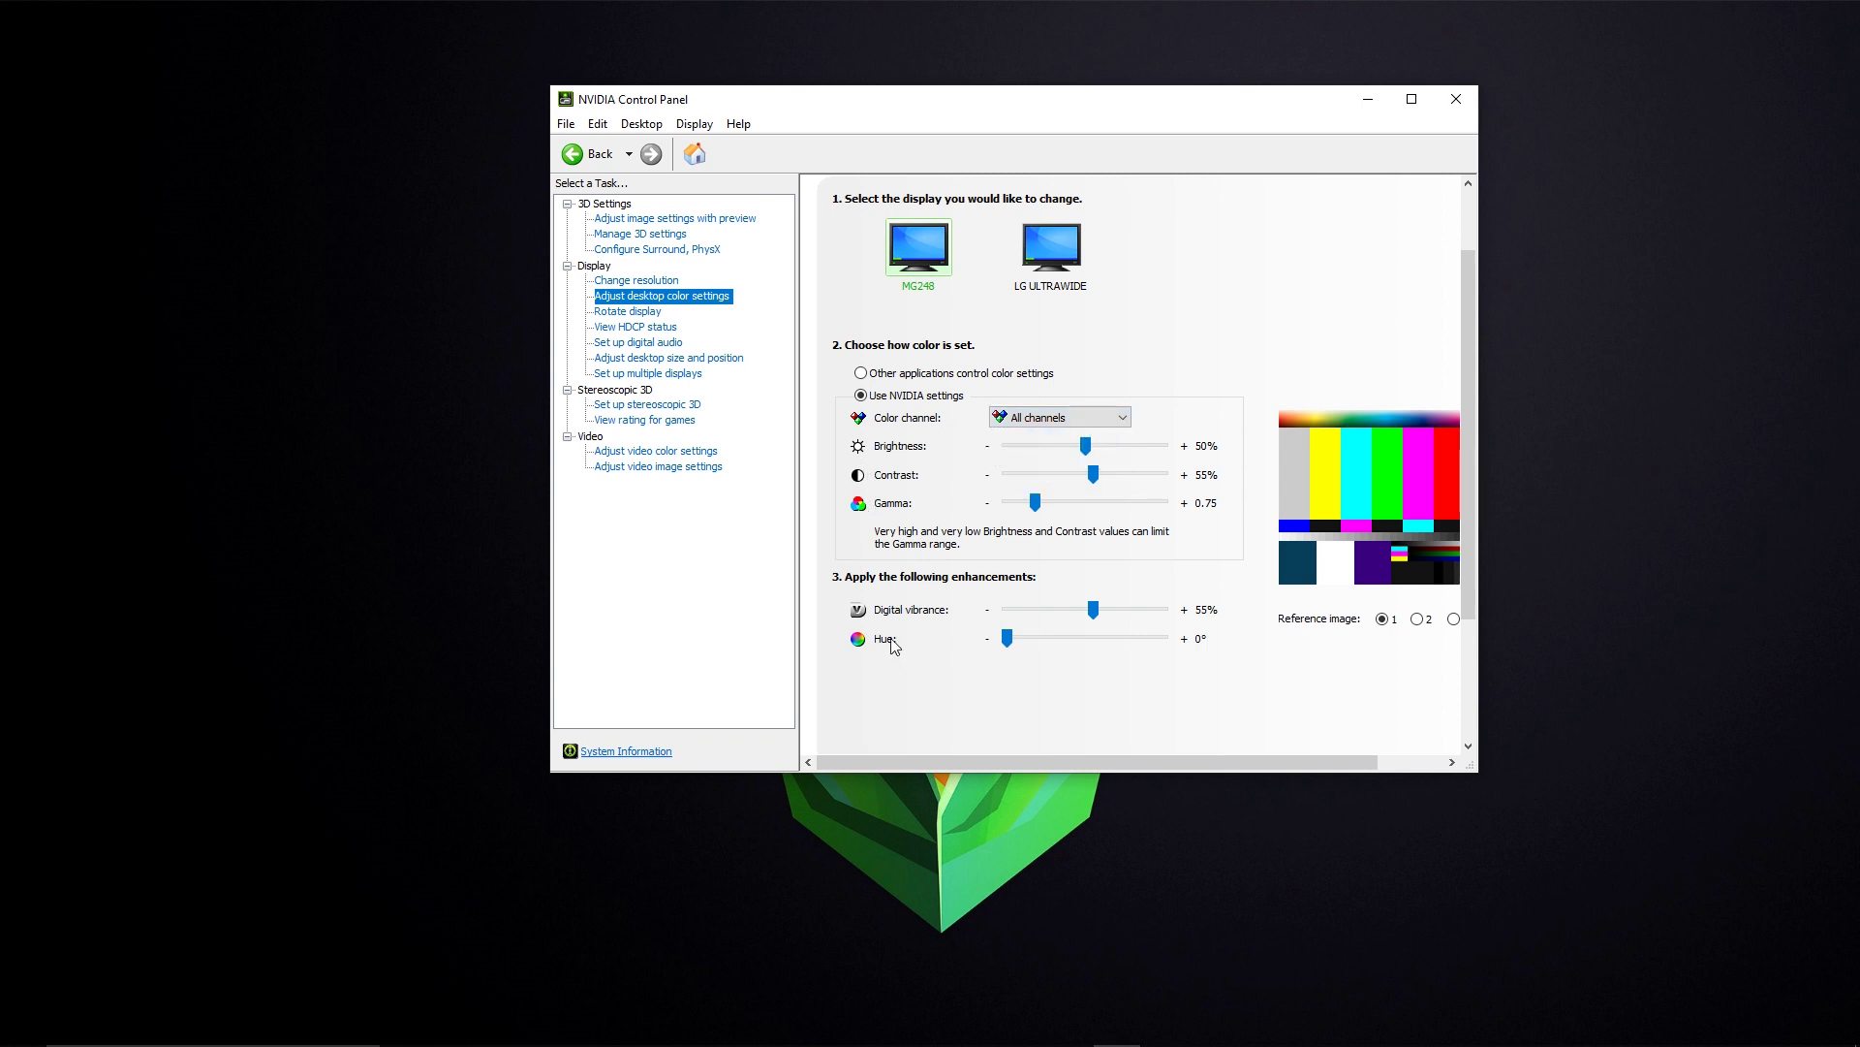
{"action": "left_click_drag", "start_coordinate": [1479, 386], "coordinate": [1617, 382]}
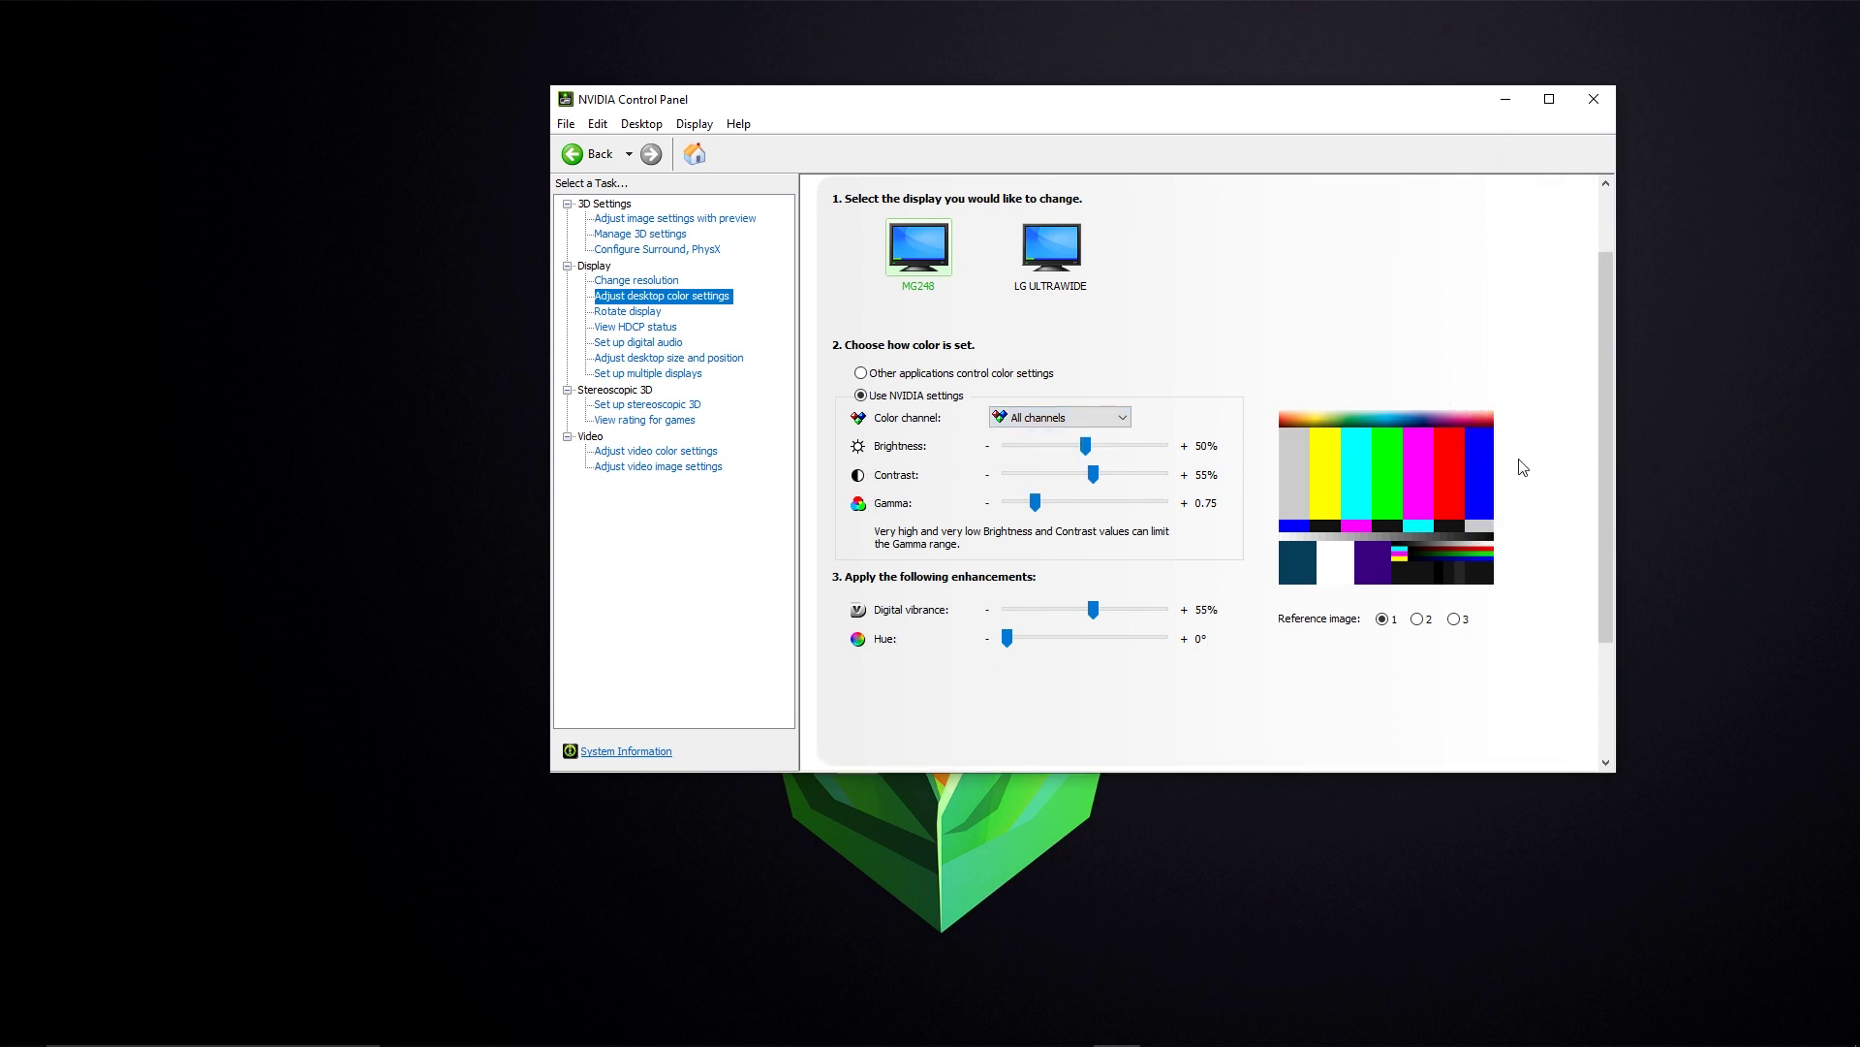
Compare reference images 1, 2 and 3 in the desktop color settings, ending on image 2.
{"action": "left_click", "coordinate": [1420, 621]}
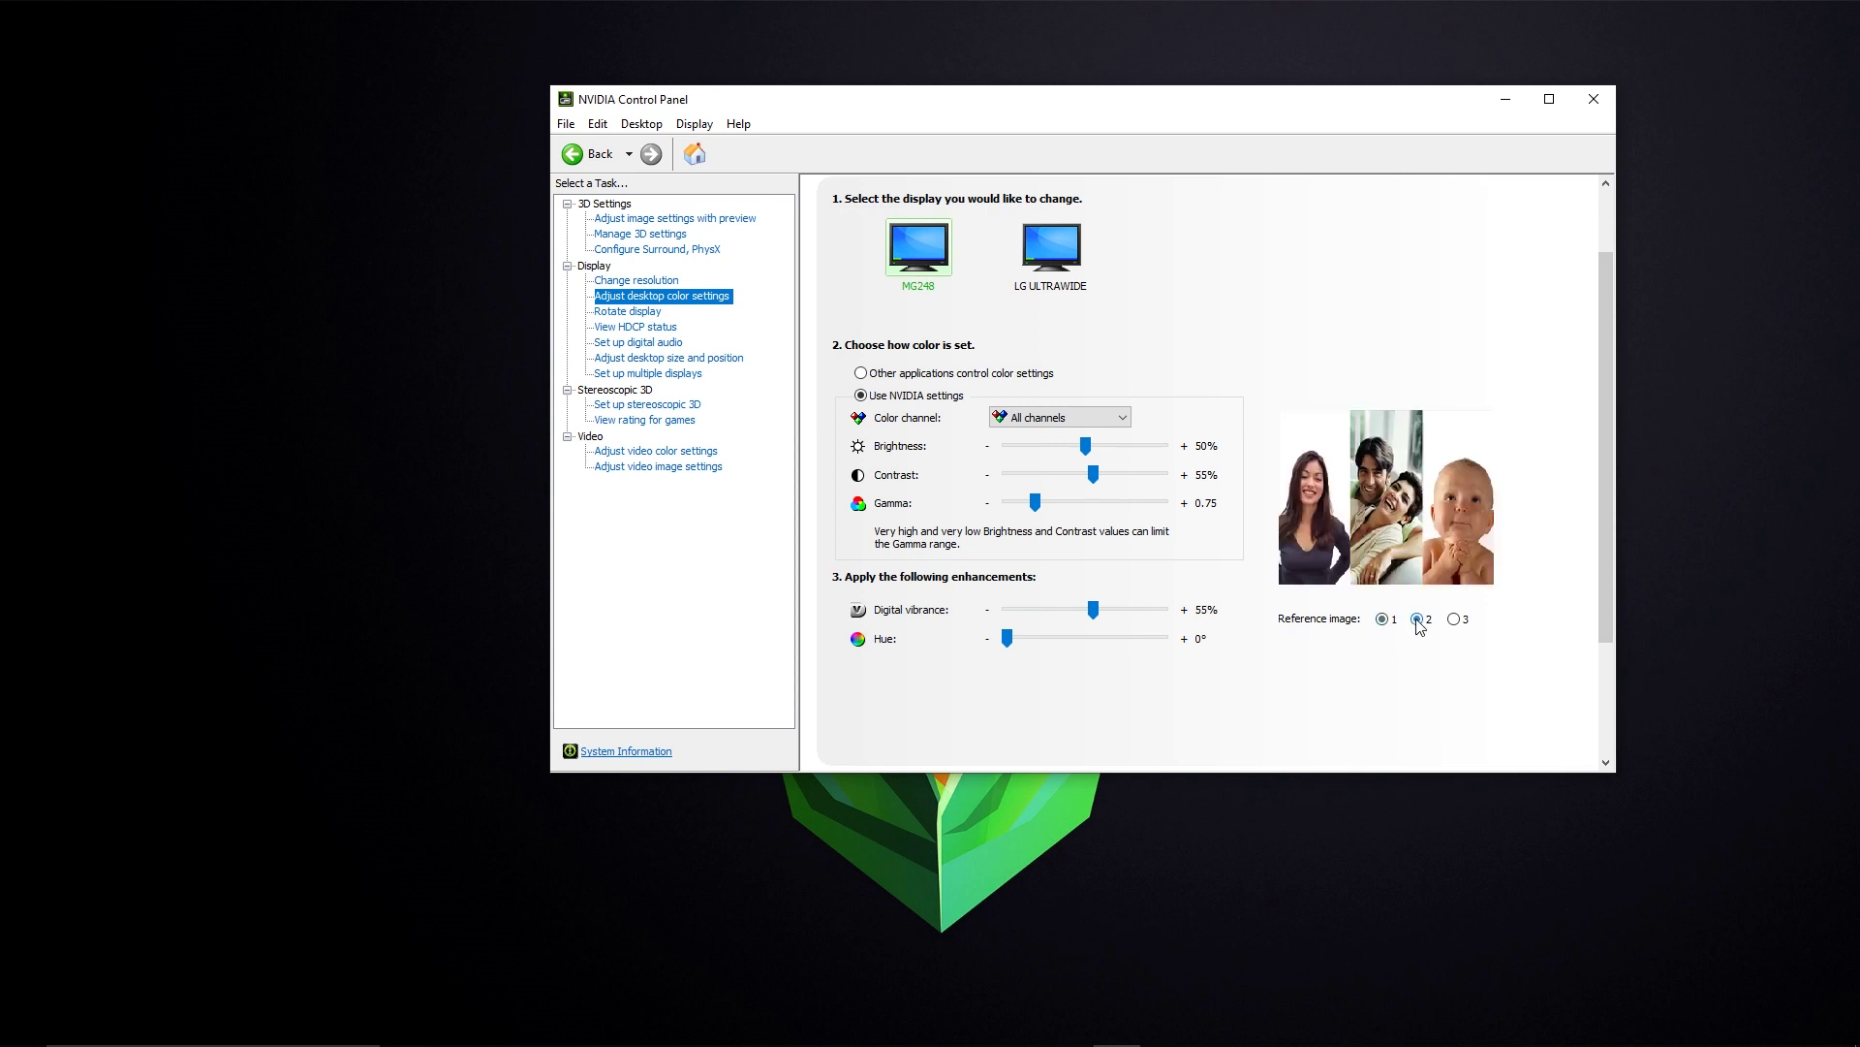
{"action": "left_click", "coordinate": [1454, 620]}
{"action": "left_click", "coordinate": [1417, 620]}
{"action": "key", "text": "Left"}
{"action": "left_click", "coordinate": [1423, 621]}
{"action": "left_click", "coordinate": [1383, 620]}
{"action": "key", "text": "Left"}
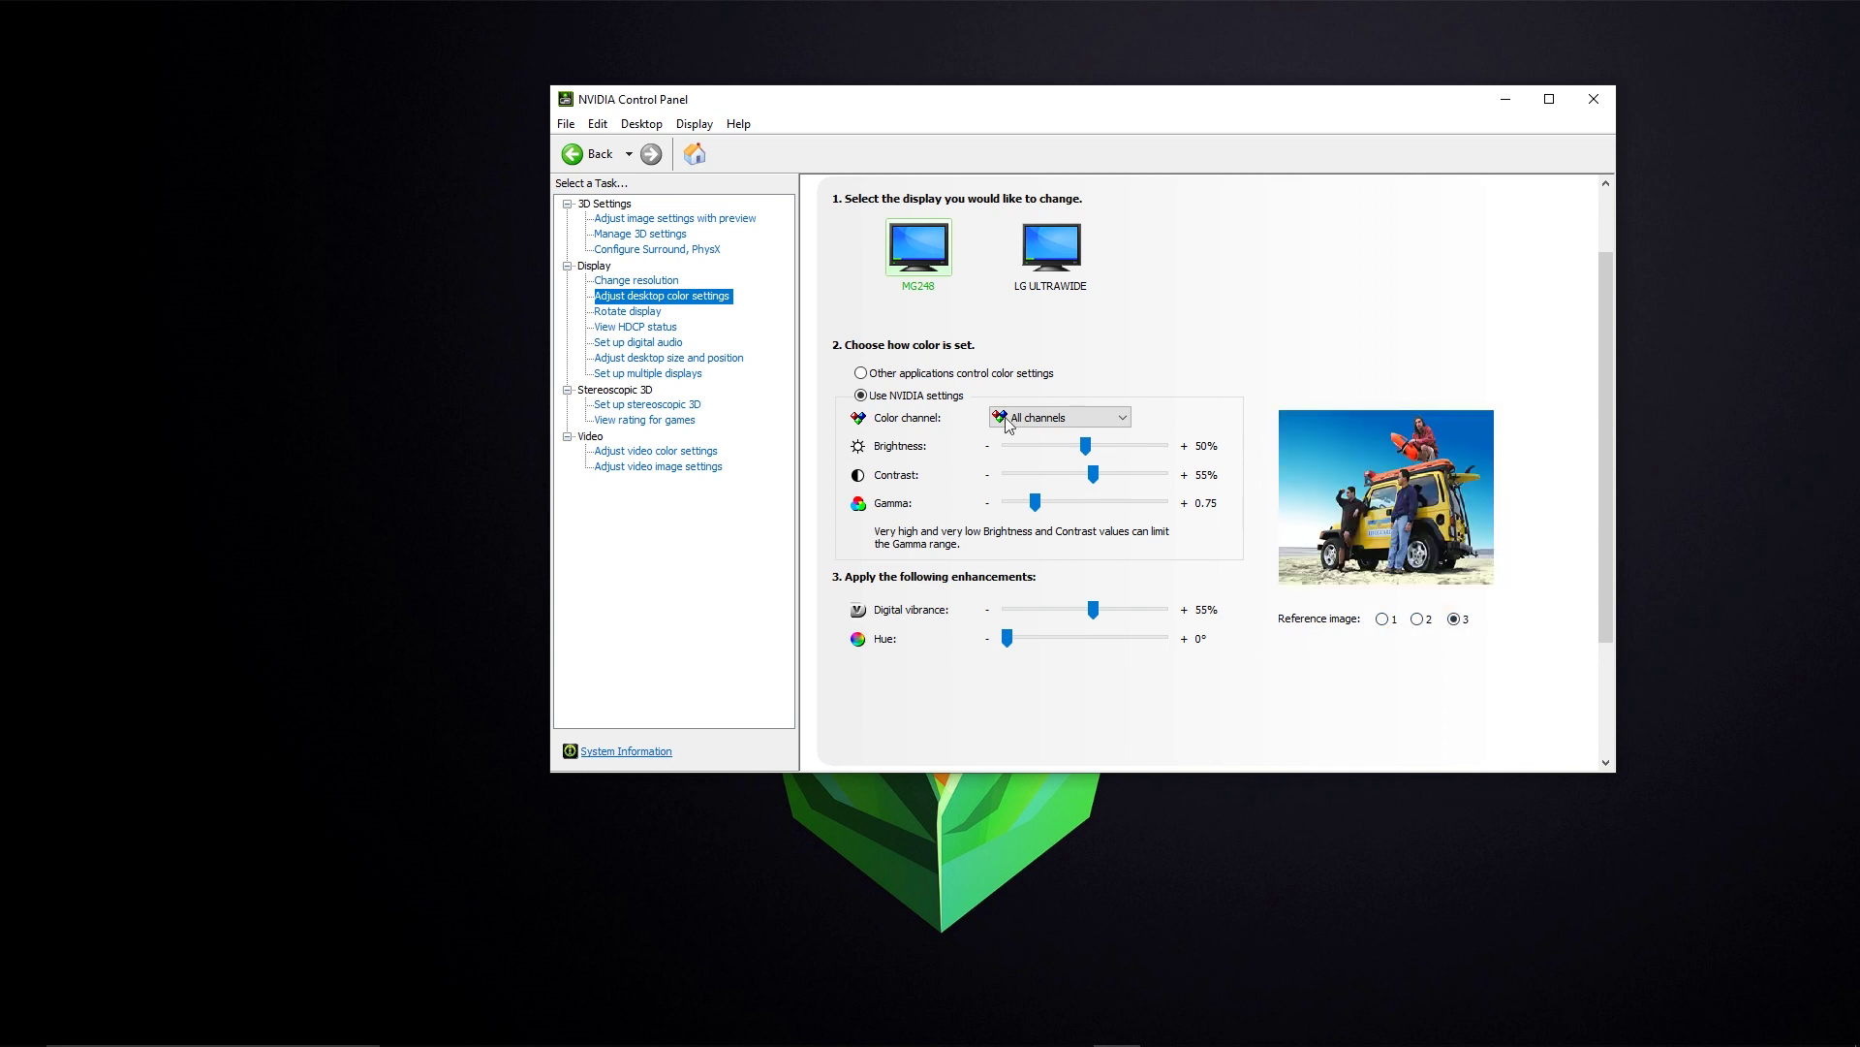
{"action": "left_click", "coordinate": [1383, 621]}
{"action": "left_click", "coordinate": [1418, 620]}
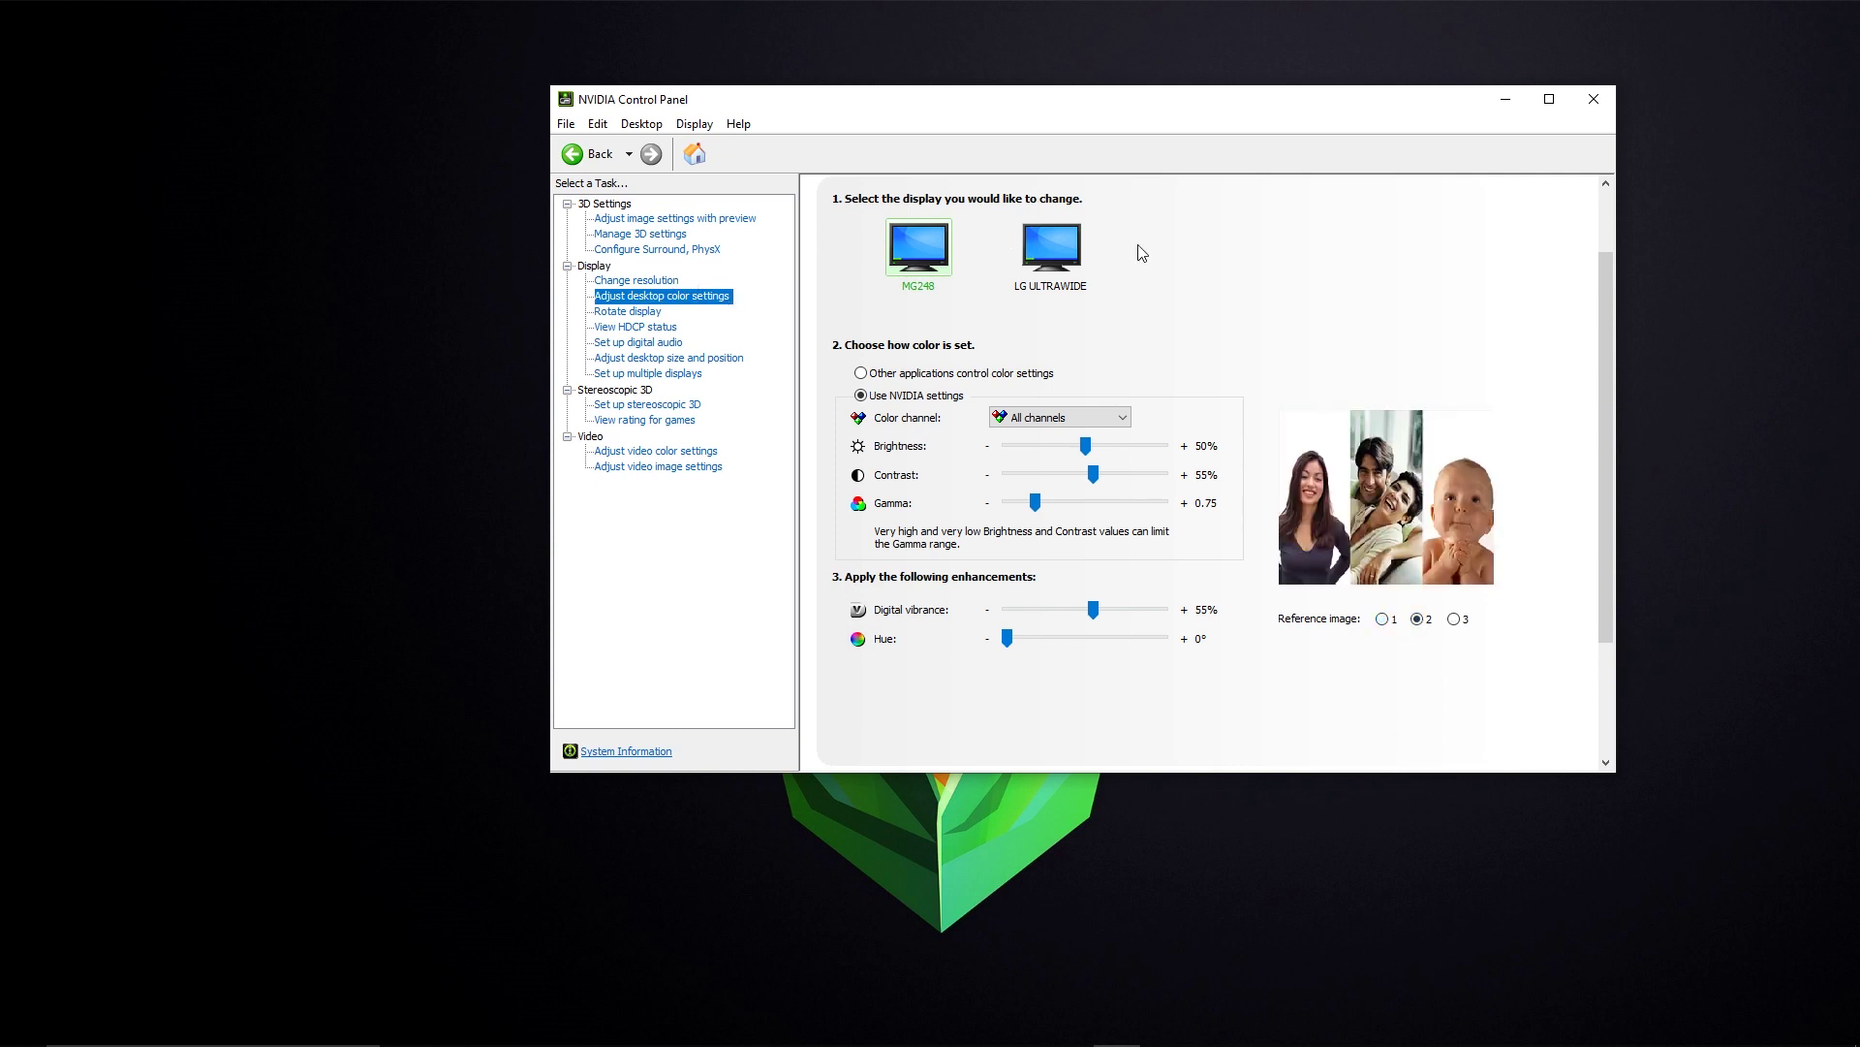
Select MG248 as the display to change and show reference image 1.
{"action": "left_click", "coordinate": [1055, 255]}
{"action": "left_click", "coordinate": [930, 257]}
{"action": "left_click_drag", "start_coordinate": [1054, 108], "coordinate": [902, 179]}
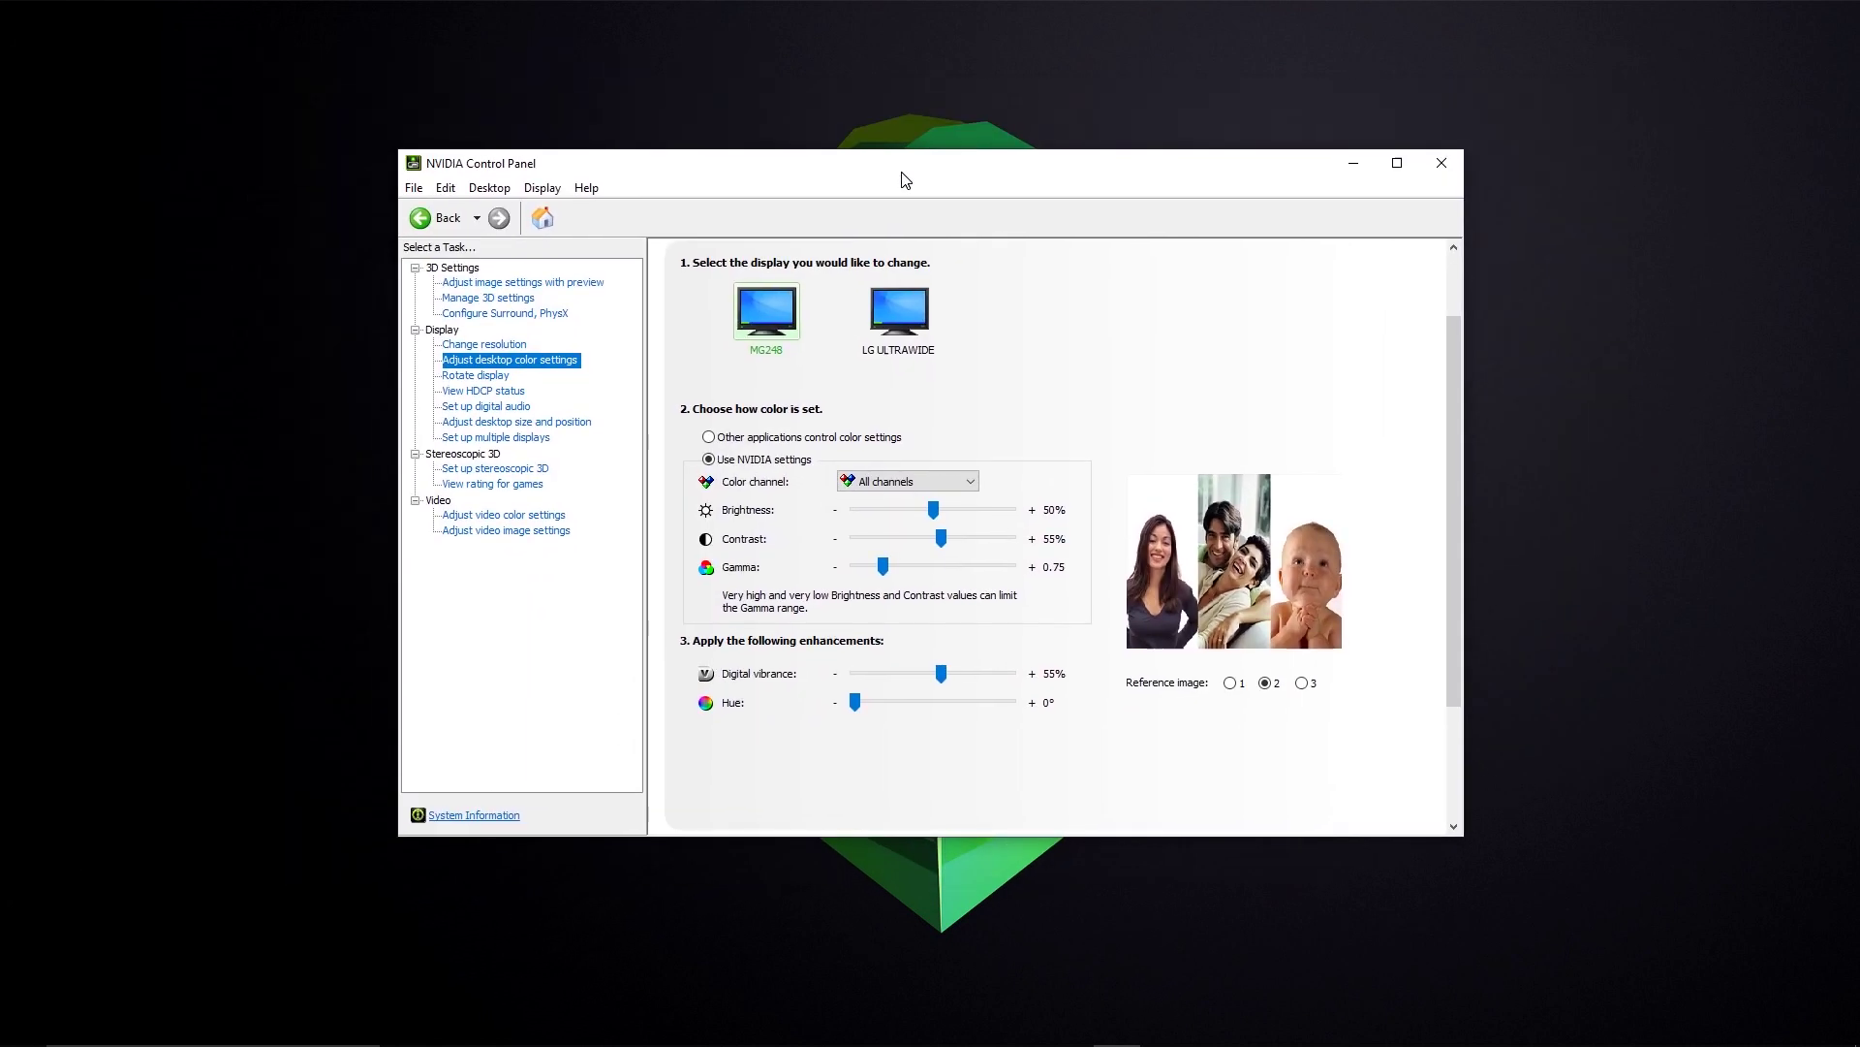
{"action": "left_click", "coordinate": [1230, 682]}
{"action": "left_click_drag", "start_coordinate": [972, 178], "coordinate": [1044, 136]}
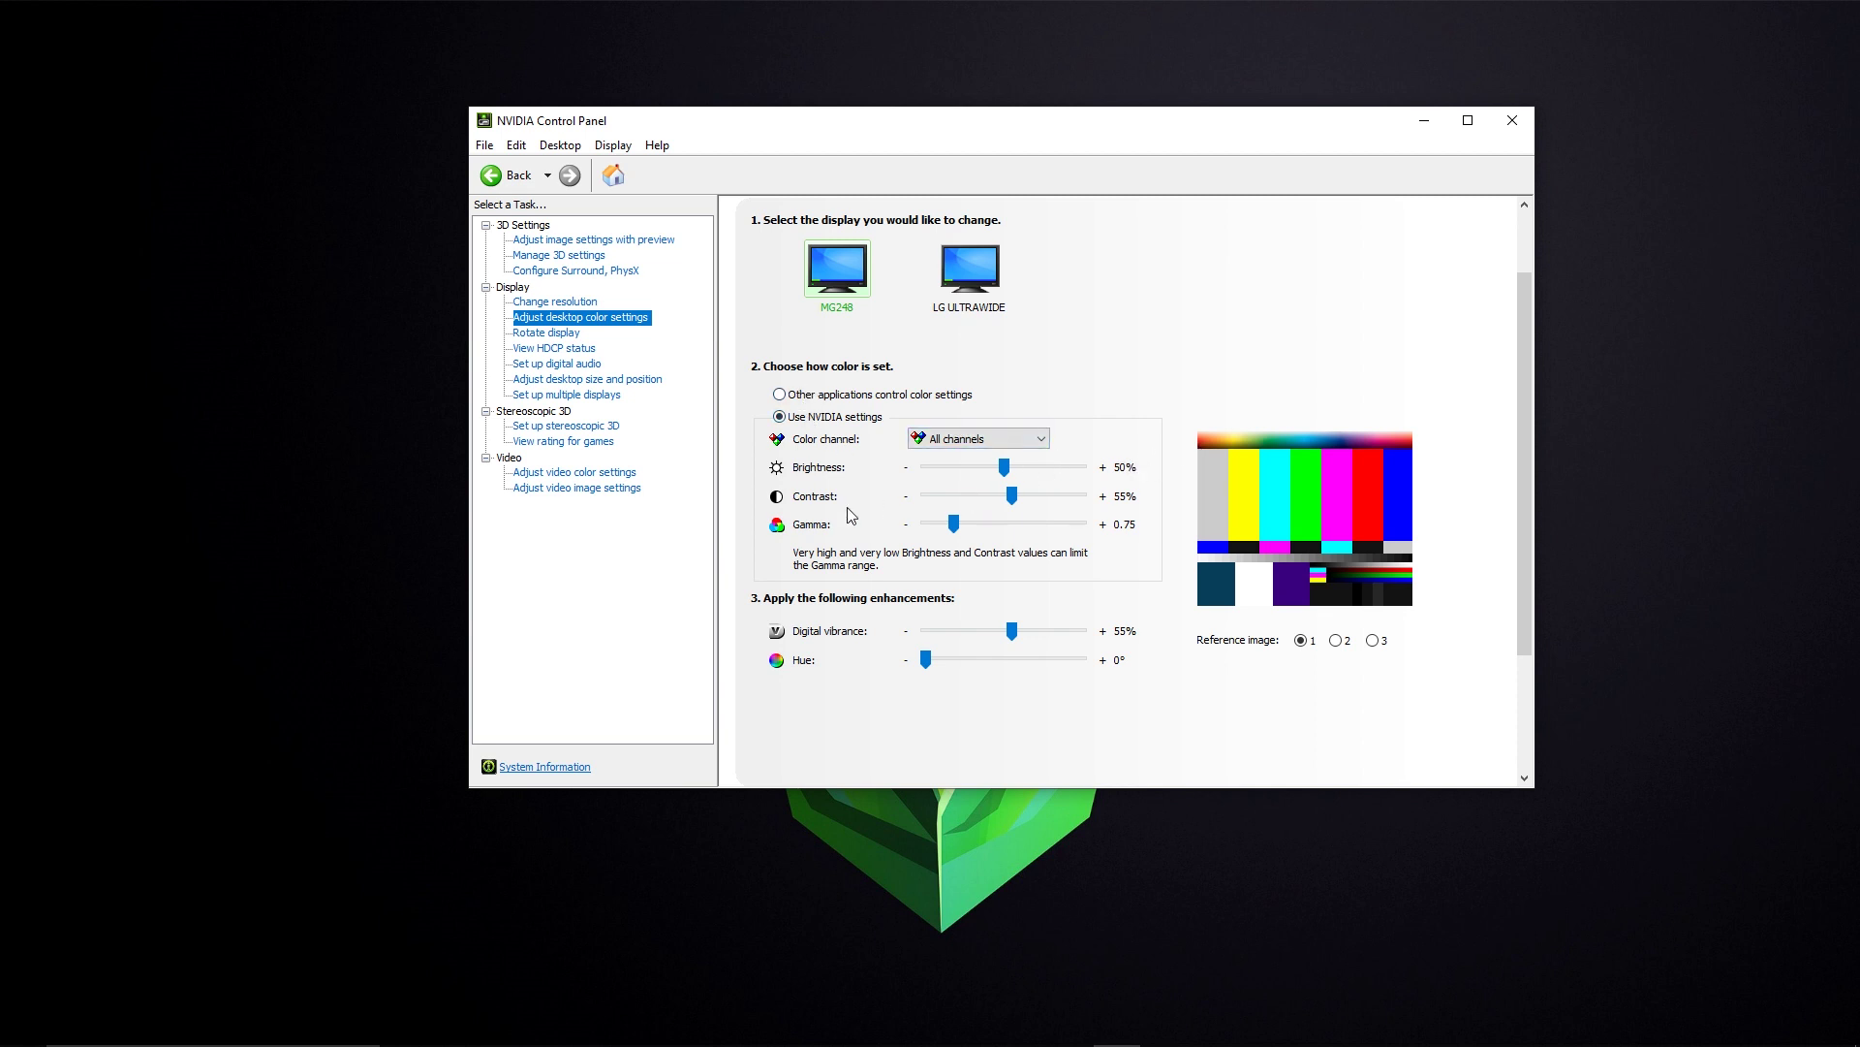
View the Red, Green and Blue color channels one after another and return to All channels.
{"action": "left_click", "coordinate": [954, 439]}
{"action": "left_click", "coordinate": [949, 475]}
{"action": "left_click", "coordinate": [988, 439]}
{"action": "left_click", "coordinate": [941, 490]}
{"action": "left_click", "coordinate": [983, 439]}
{"action": "left_click", "coordinate": [945, 501]}
{"action": "left_click", "coordinate": [985, 439]}
{"action": "left_click", "coordinate": [955, 459]}
{"action": "scroll", "coordinate": [884, 583], "scroll_direction": "down", "scroll_amount": 1}
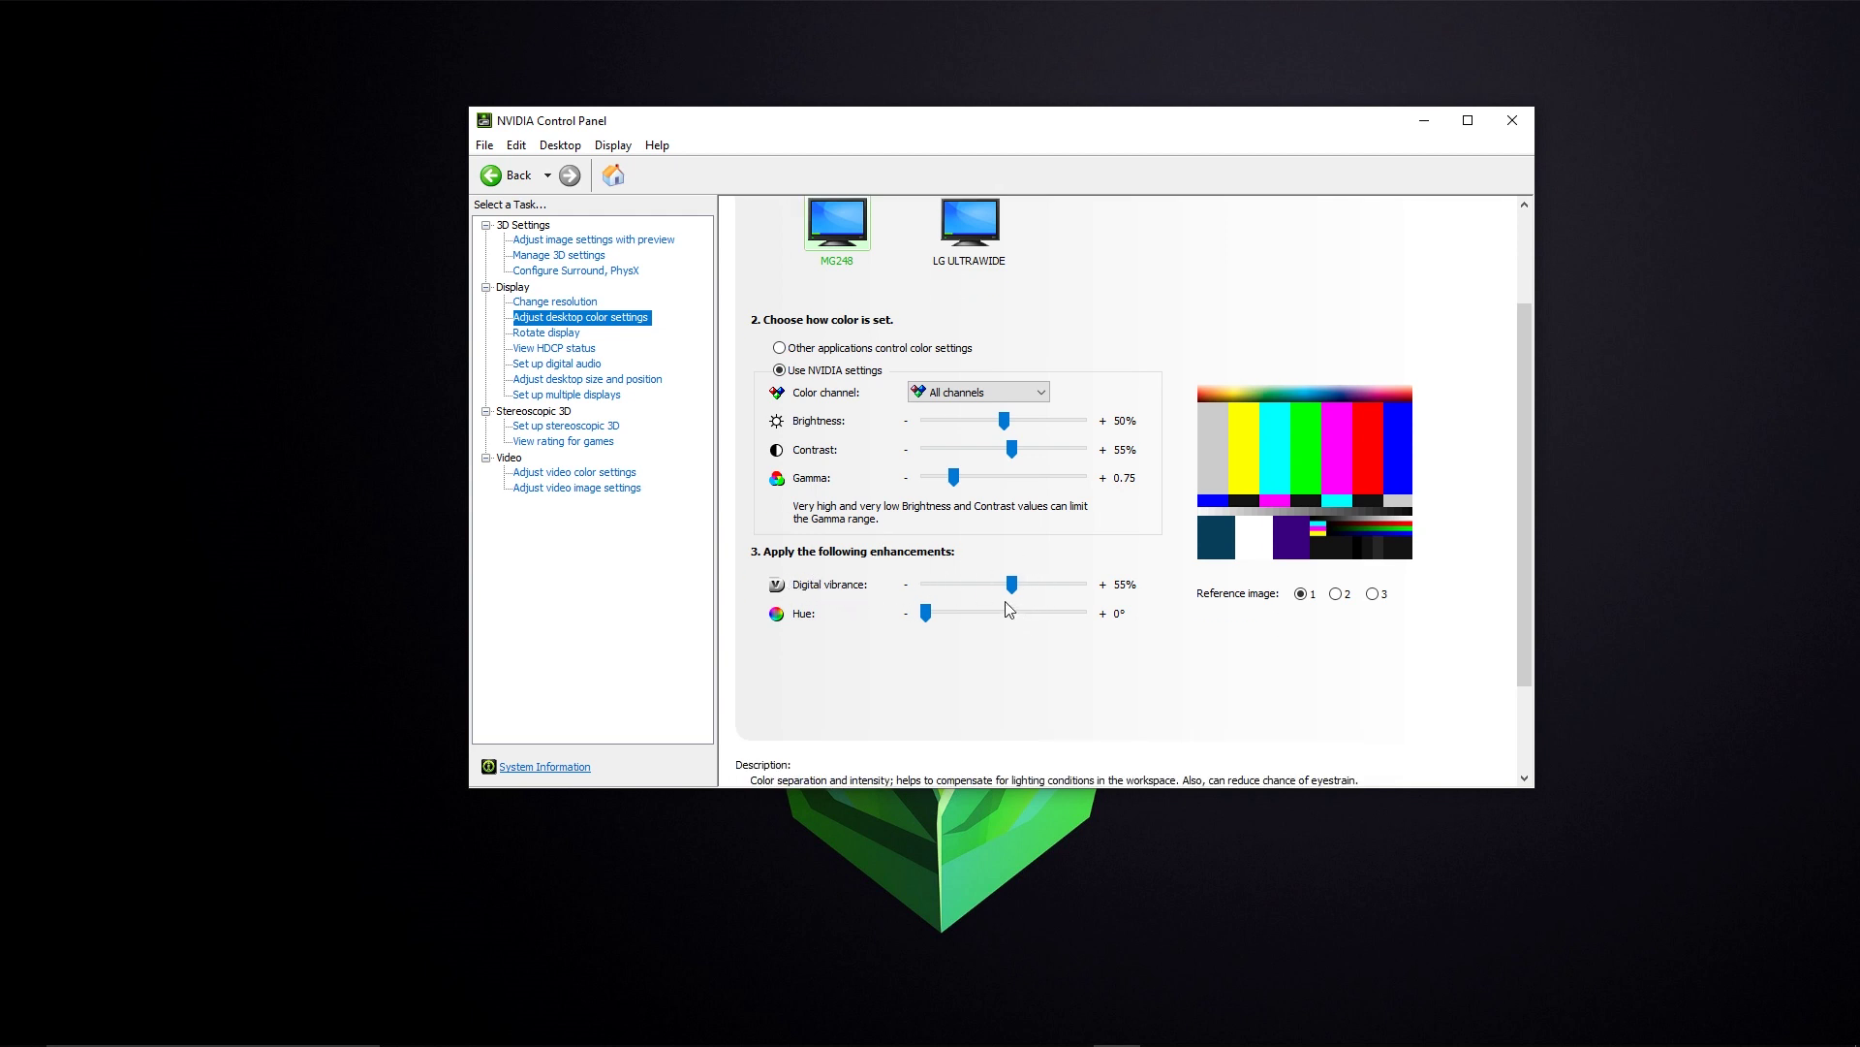
Set the contrast of the MG248 display to 50% for all channels.
{"action": "left_click_drag", "start_coordinate": [1170, 125], "coordinate": [1013, 277]}
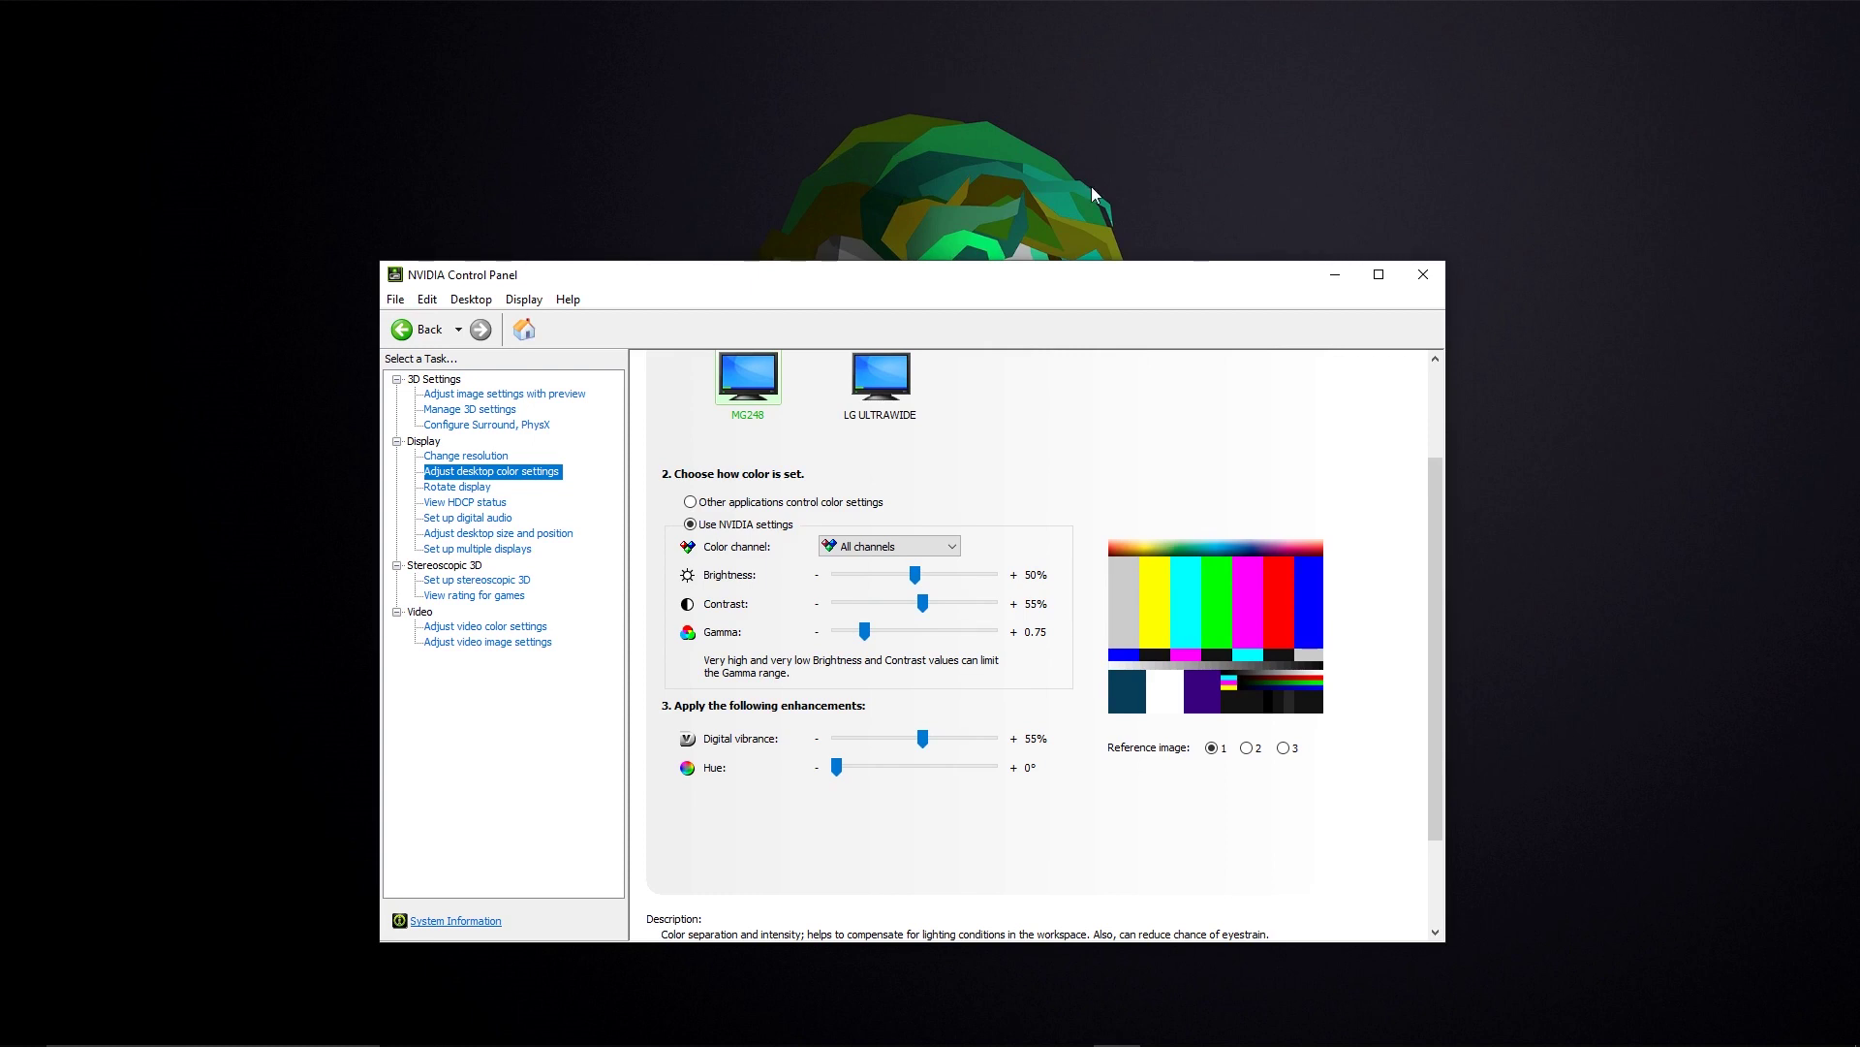
{"action": "left_click_drag", "start_coordinate": [990, 290], "coordinate": [1045, 216]}
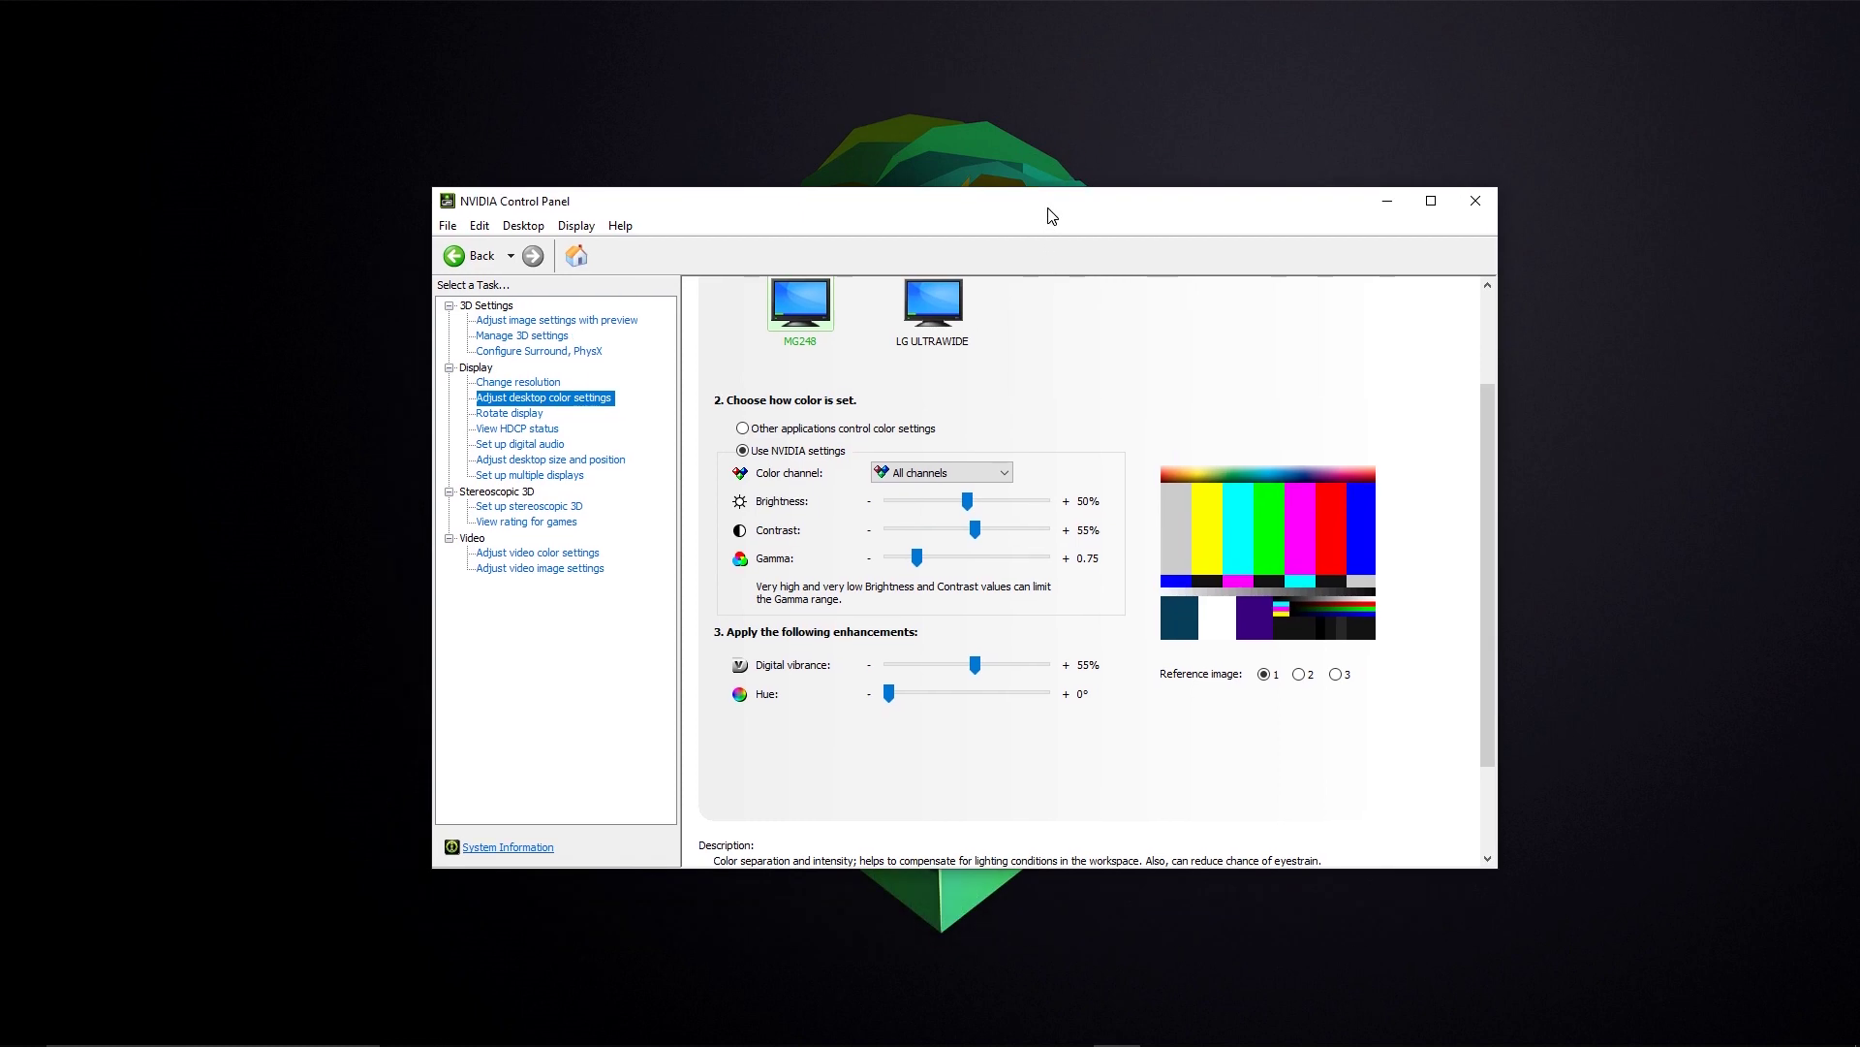
{"action": "left_click_drag", "start_coordinate": [975, 531], "coordinate": [969, 530]}
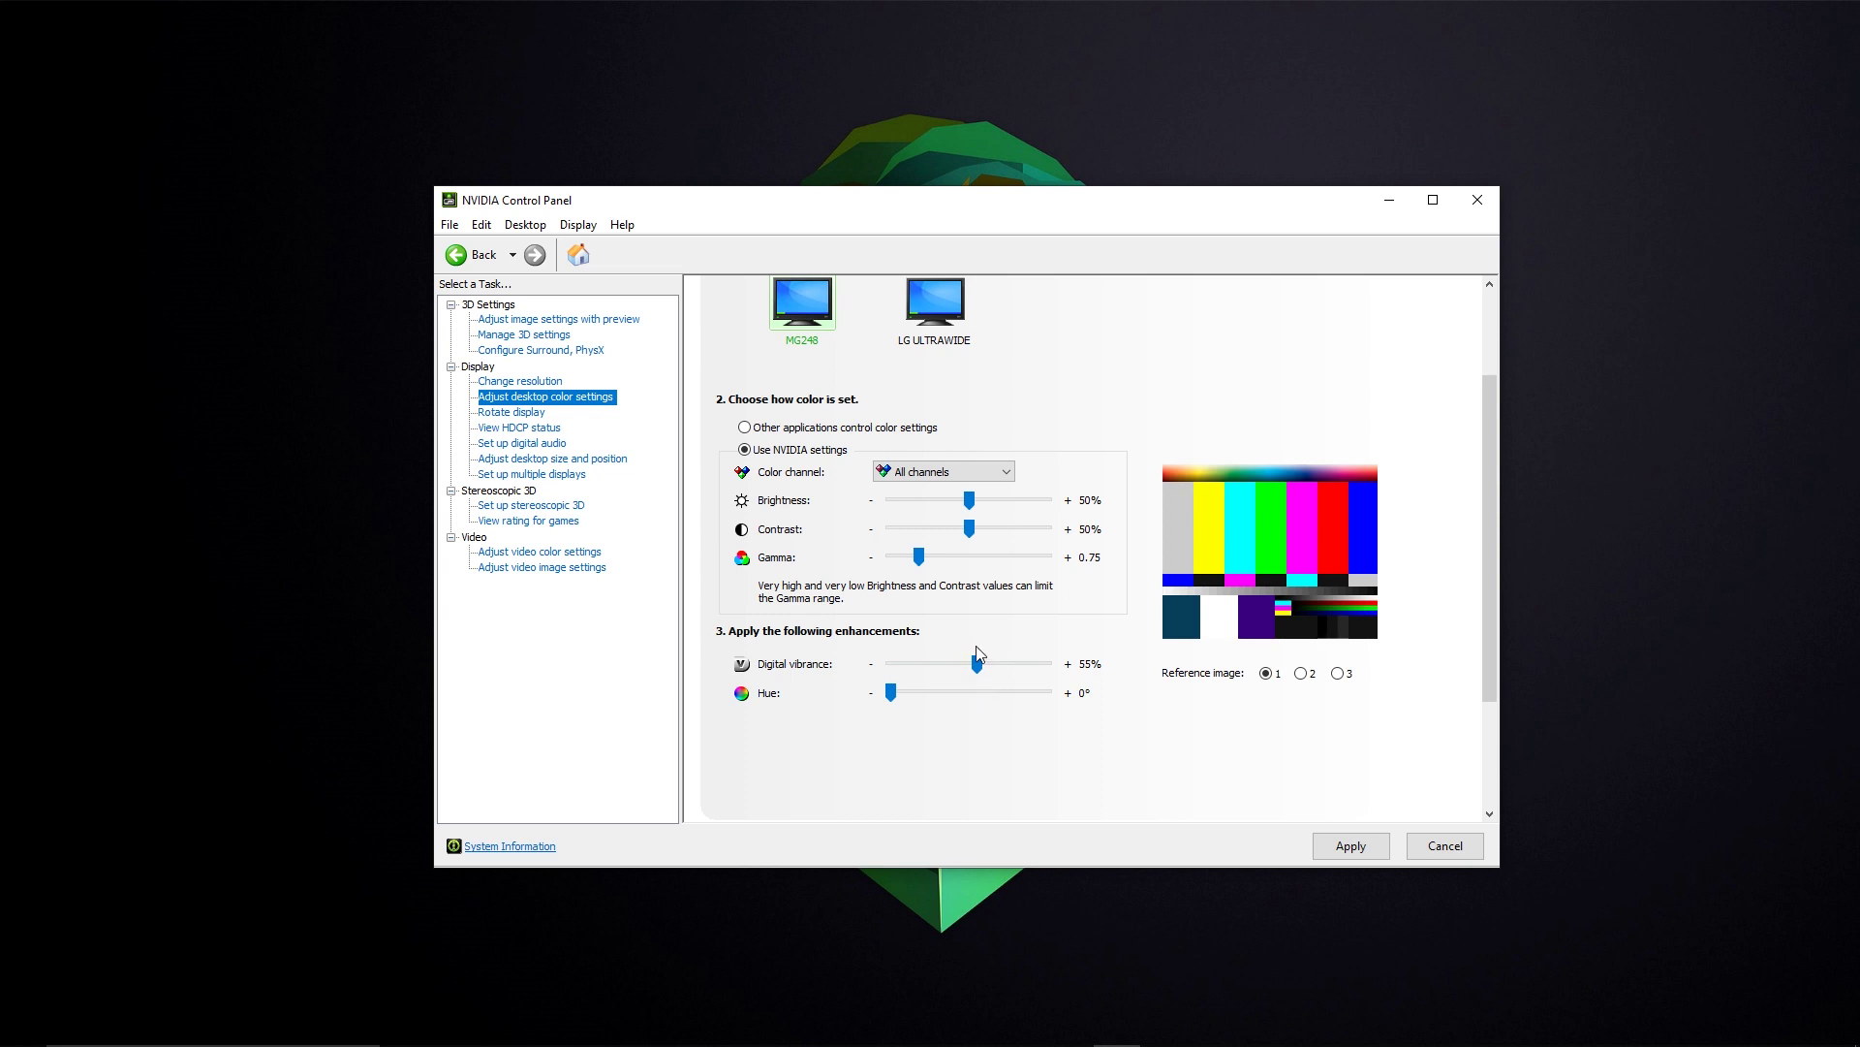
Set the gamma of the MG248 display to 0.85 and apply the color changes.
{"action": "scroll", "coordinate": [1459, 586], "scroll_direction": "up", "scroll_amount": 1}
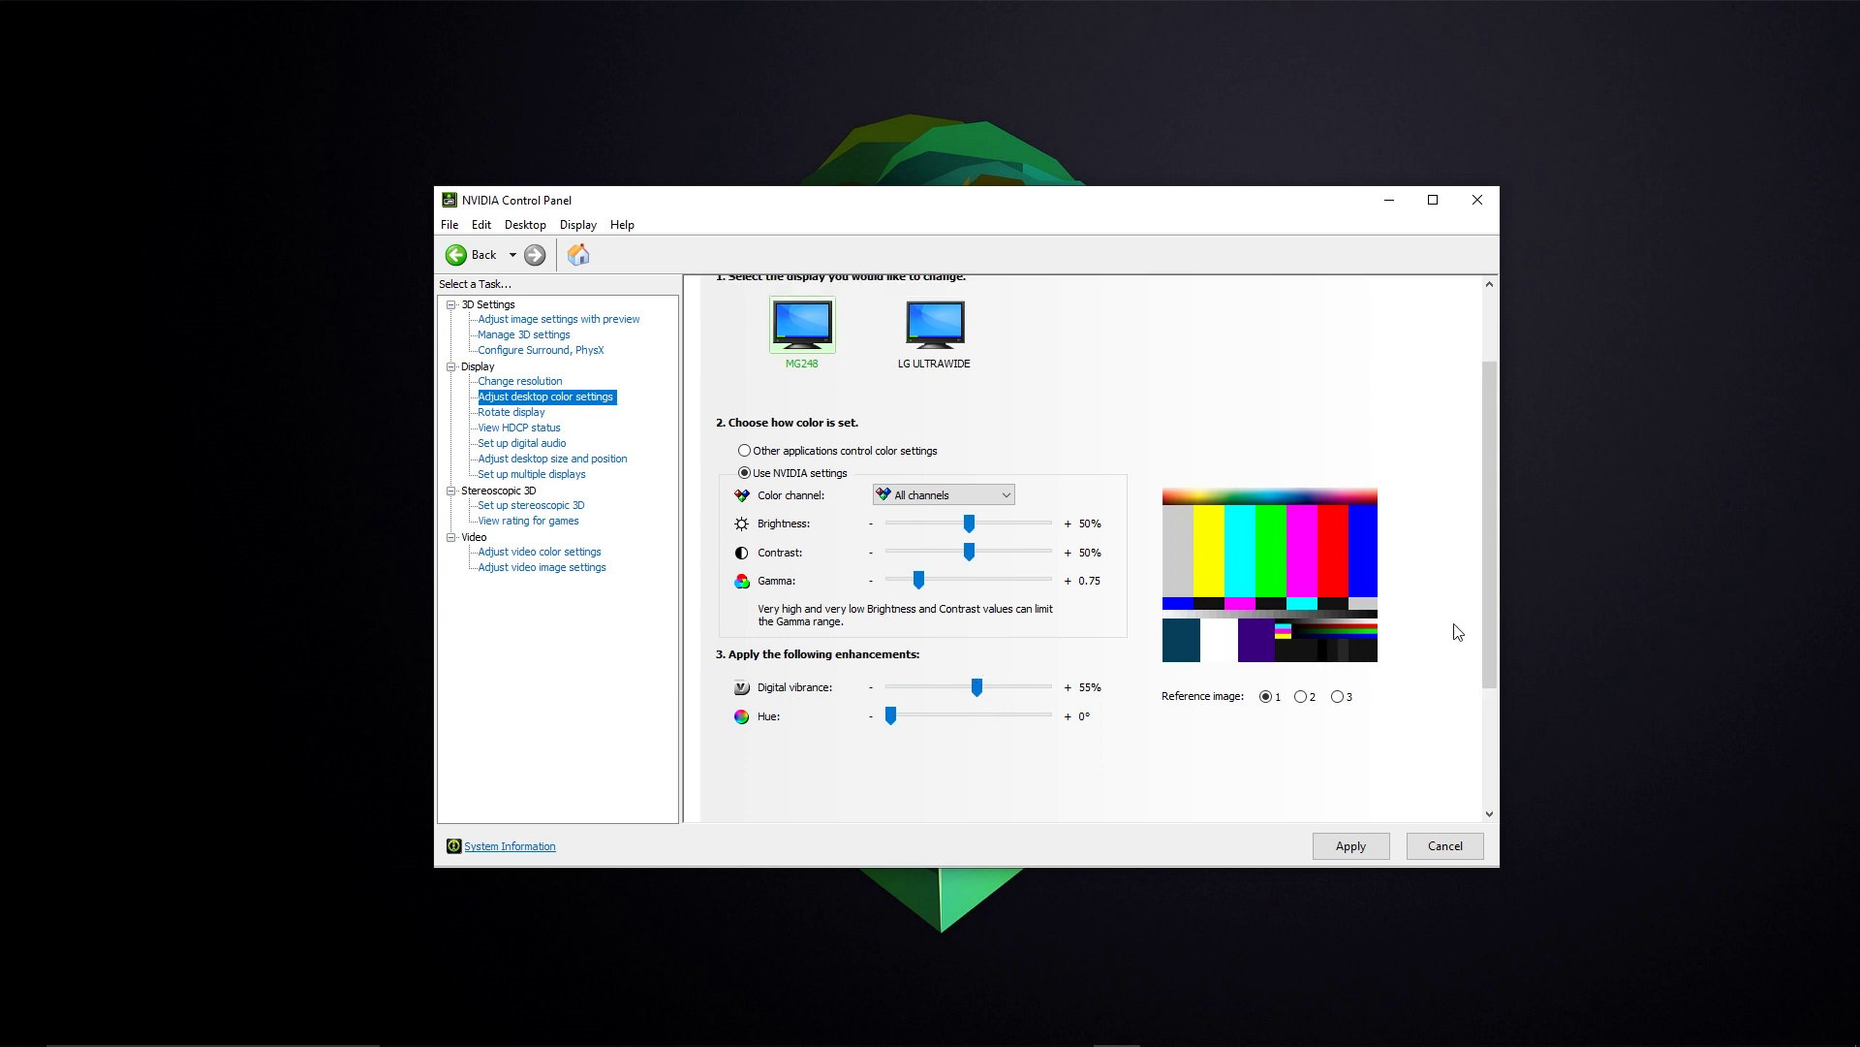
{"action": "scroll", "coordinate": [966, 591], "scroll_direction": "down", "scroll_amount": 3}
{"action": "scroll", "coordinate": [969, 640], "scroll_direction": "up", "scroll_amount": 5}
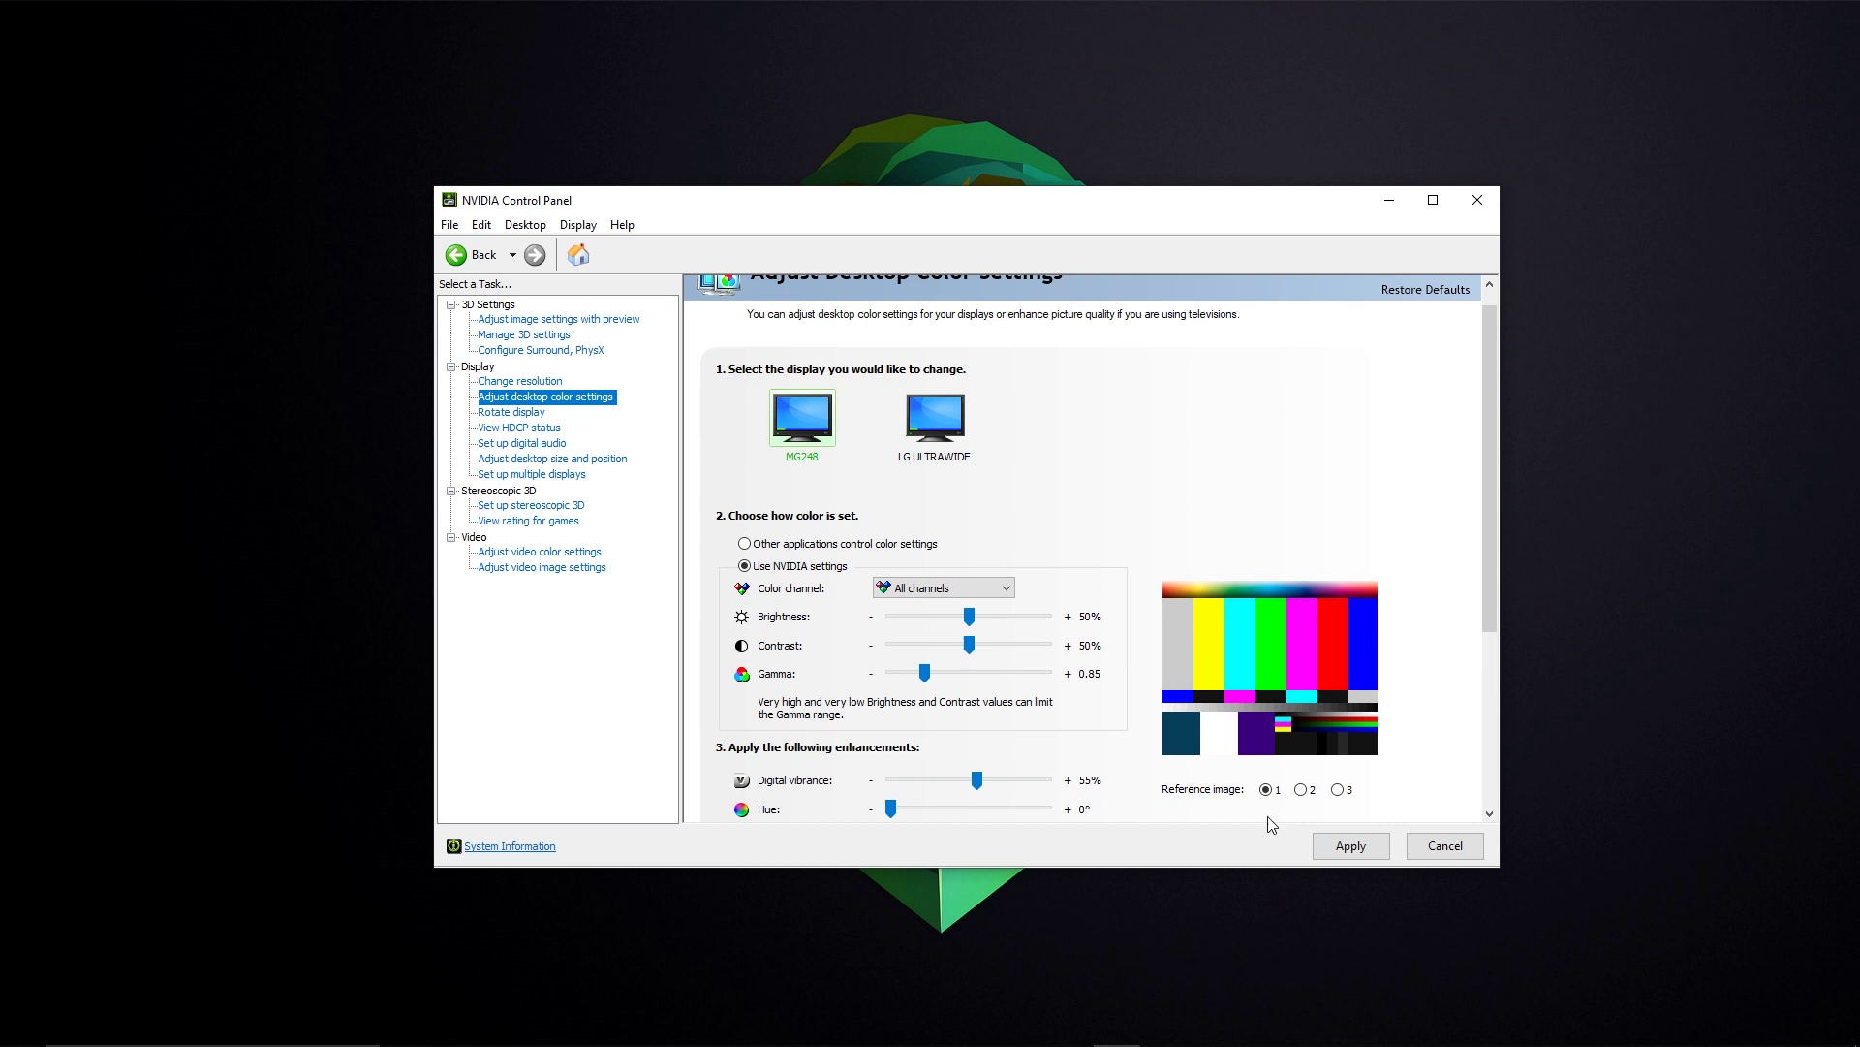
{"action": "scroll", "coordinate": [1092, 695], "scroll_direction": "down", "scroll_amount": 3}
{"action": "scroll", "coordinate": [1092, 695], "scroll_direction": "down", "scroll_amount": 3}
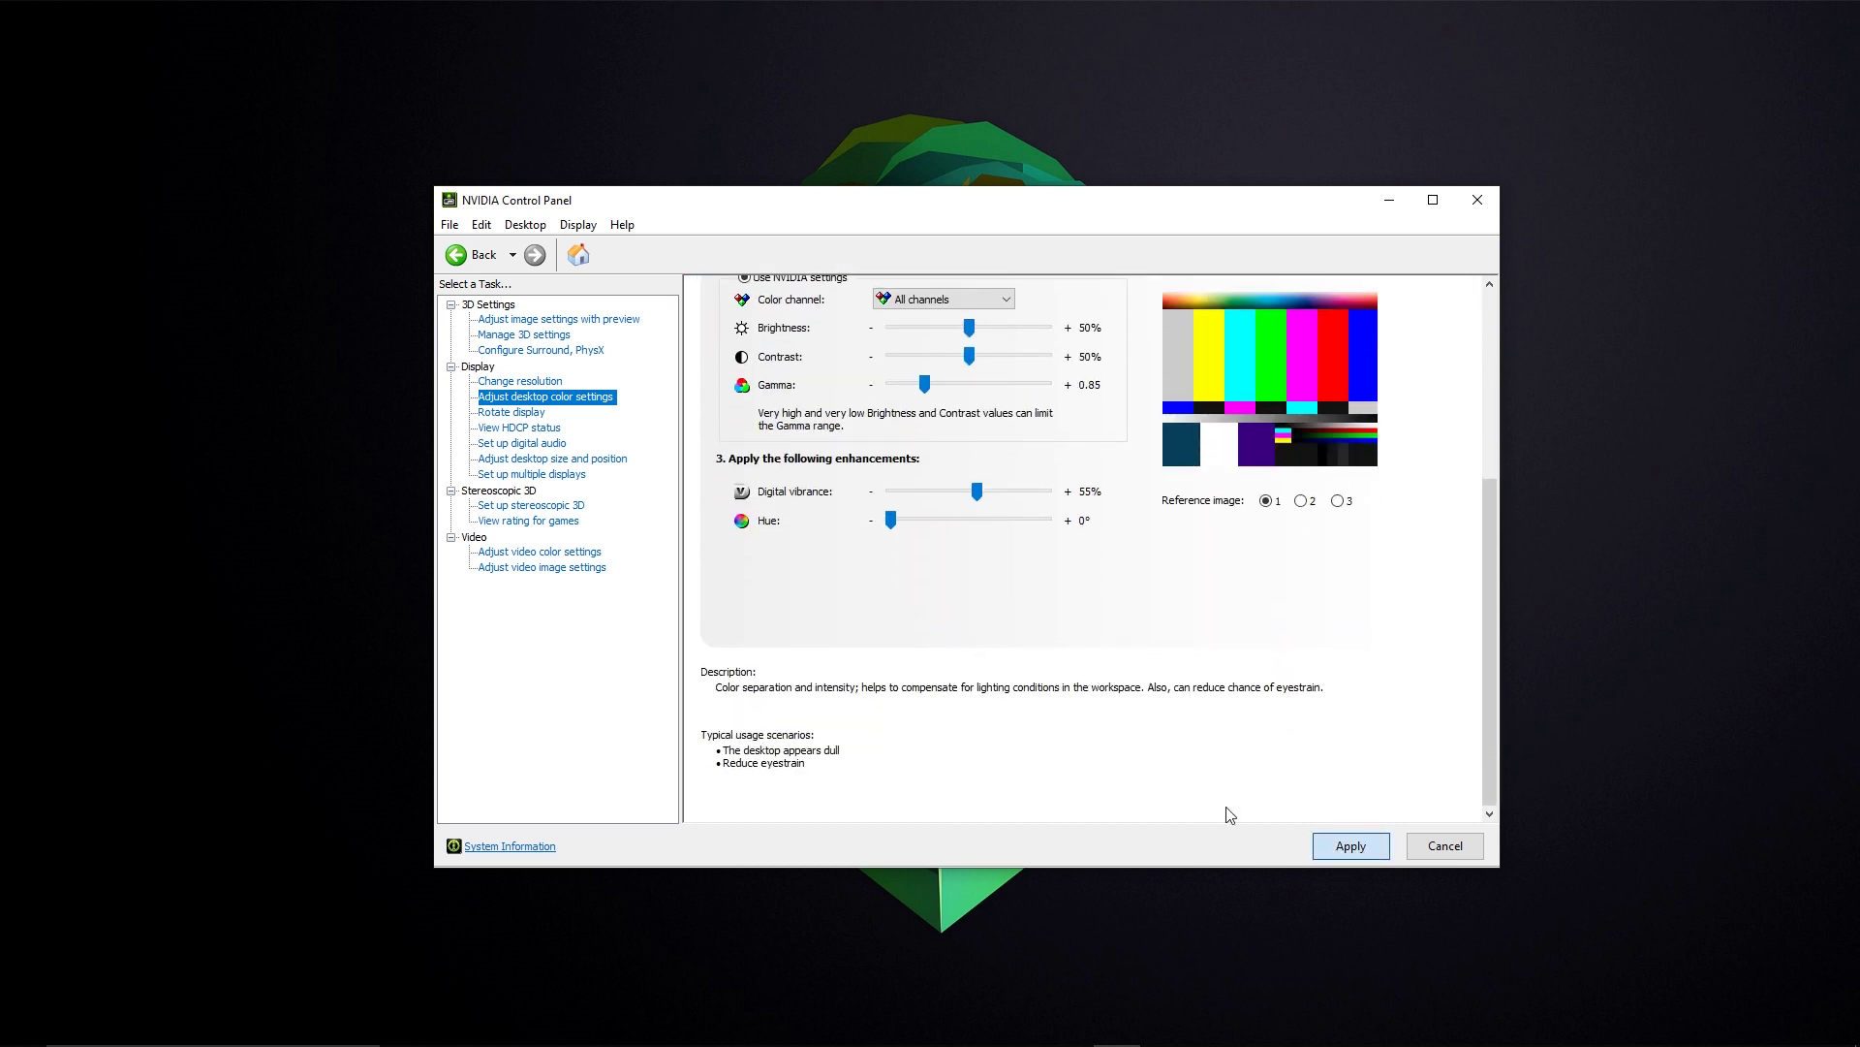
{"action": "left_click", "coordinate": [1352, 847]}
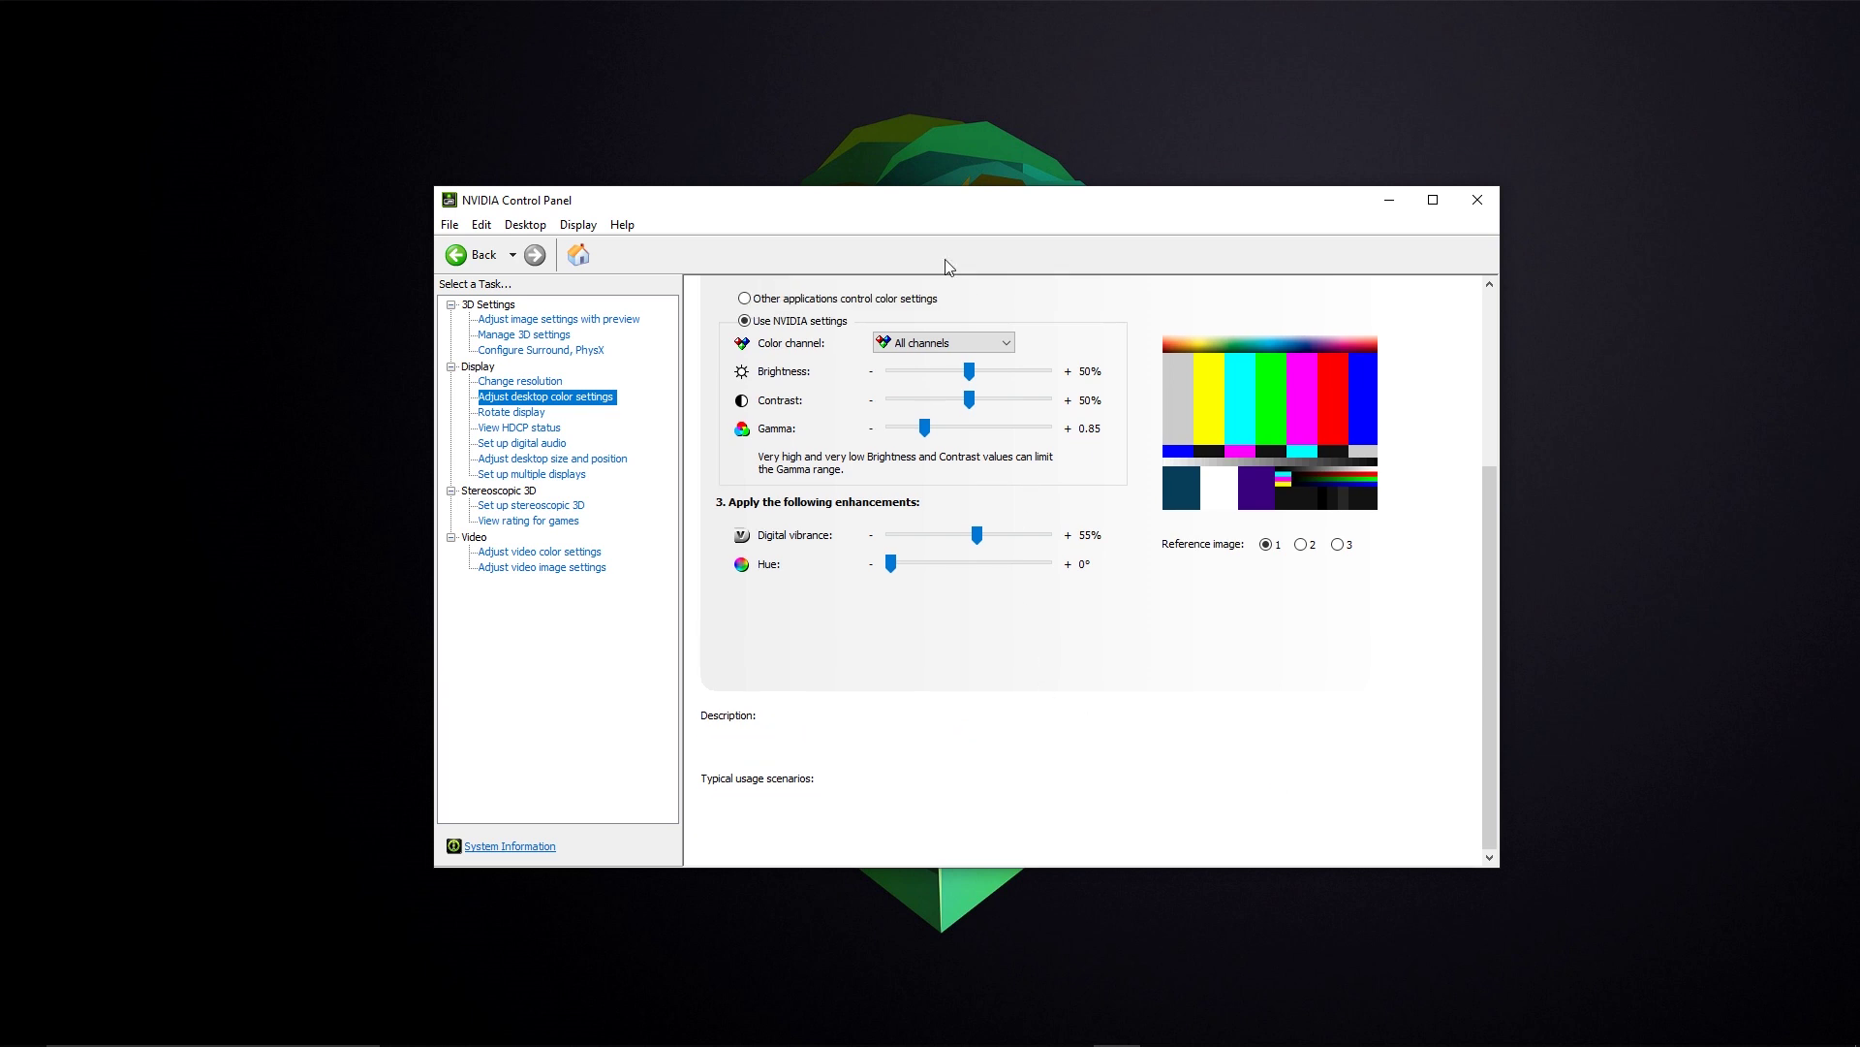
Close the NVIDIA Control Panel and open it again from the desktop.
{"action": "left_click_drag", "start_coordinate": [928, 218], "coordinate": [855, 276]}
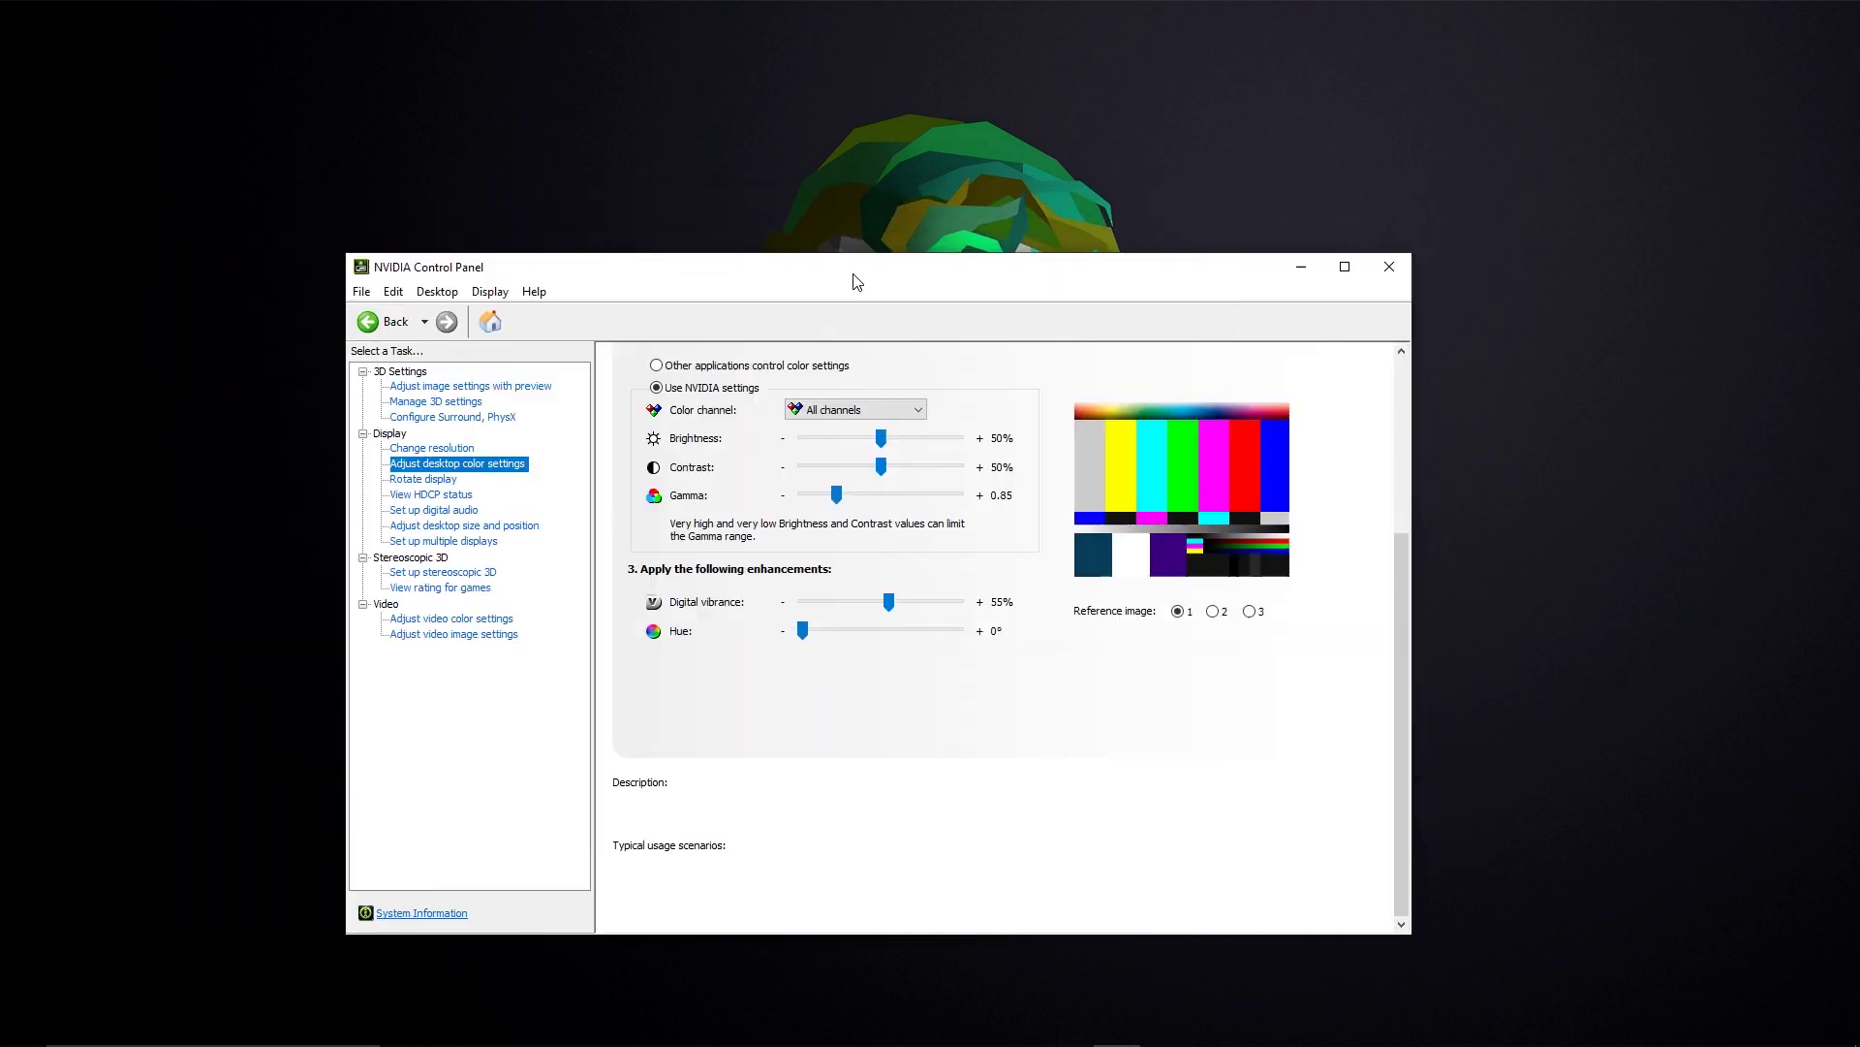
{"action": "left_click", "coordinate": [1389, 265]}
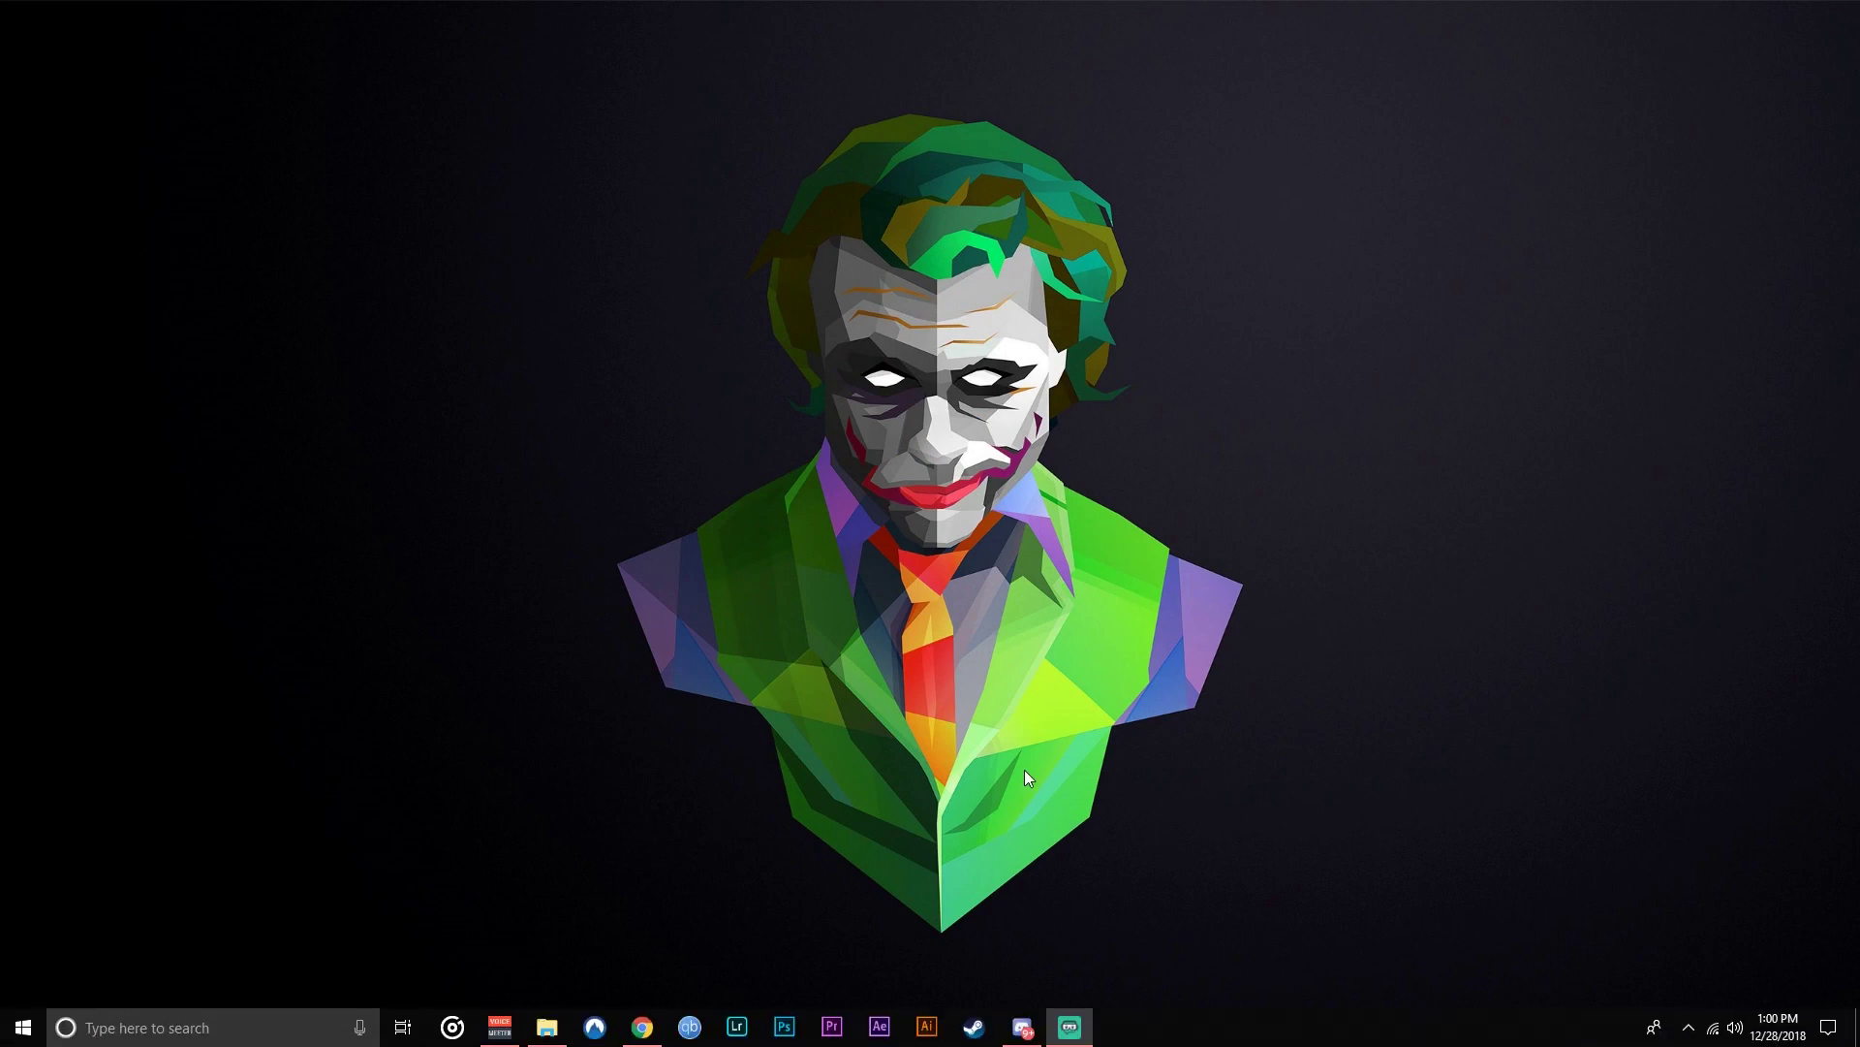
{"action": "right_click", "coordinate": [996, 725]}
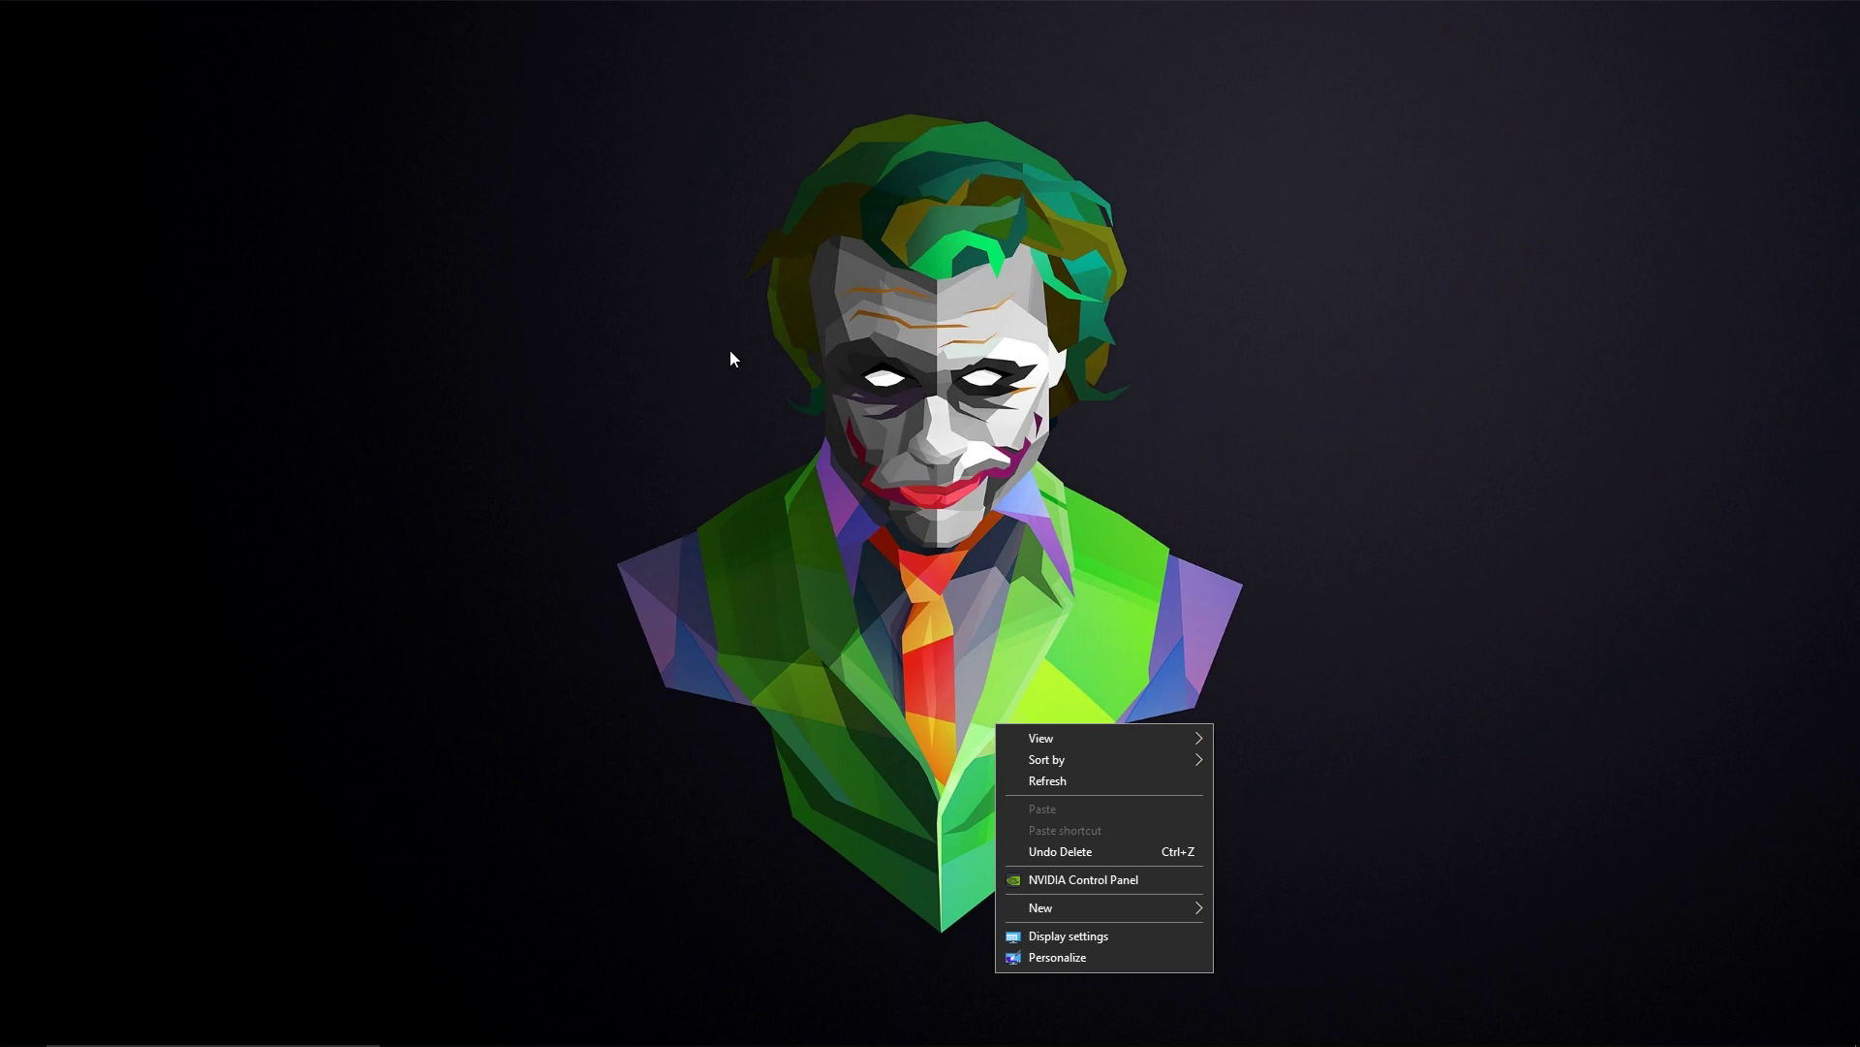
{"action": "left_click", "coordinate": [1042, 879]}
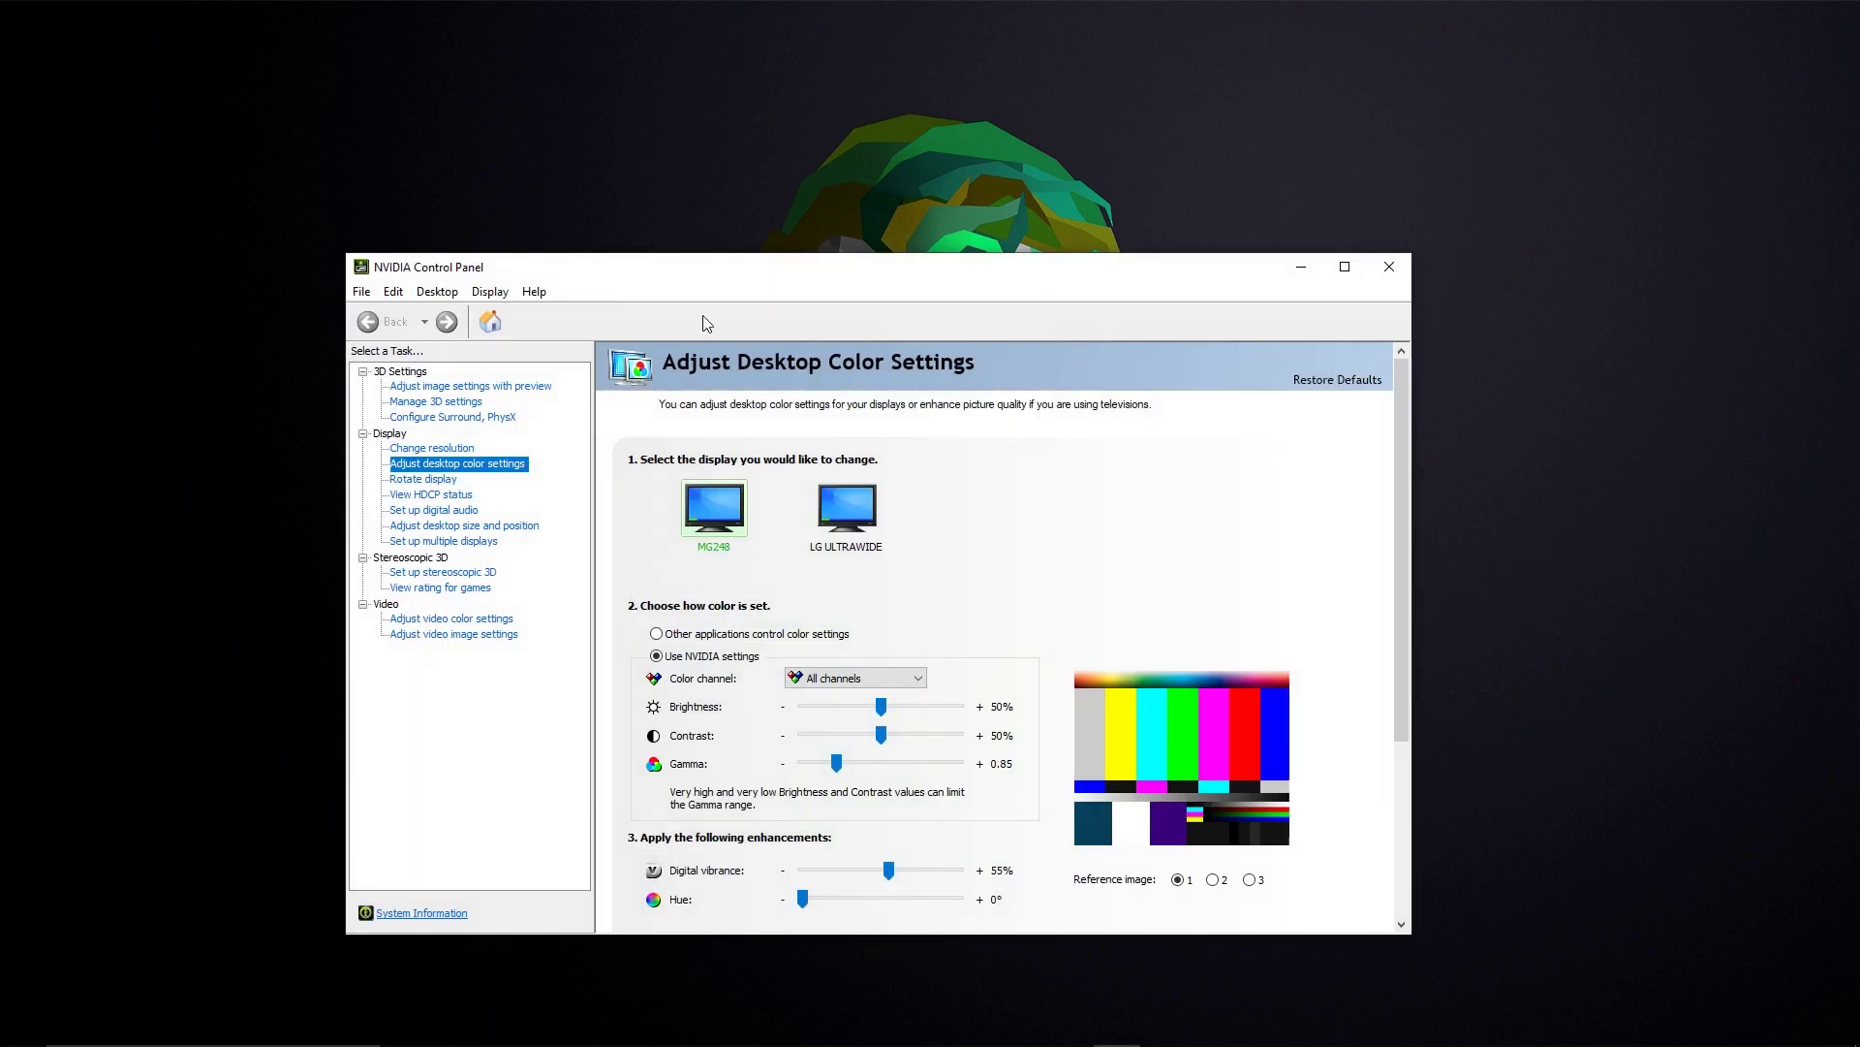
{"action": "left_click_drag", "start_coordinate": [714, 269], "coordinate": [810, 232]}
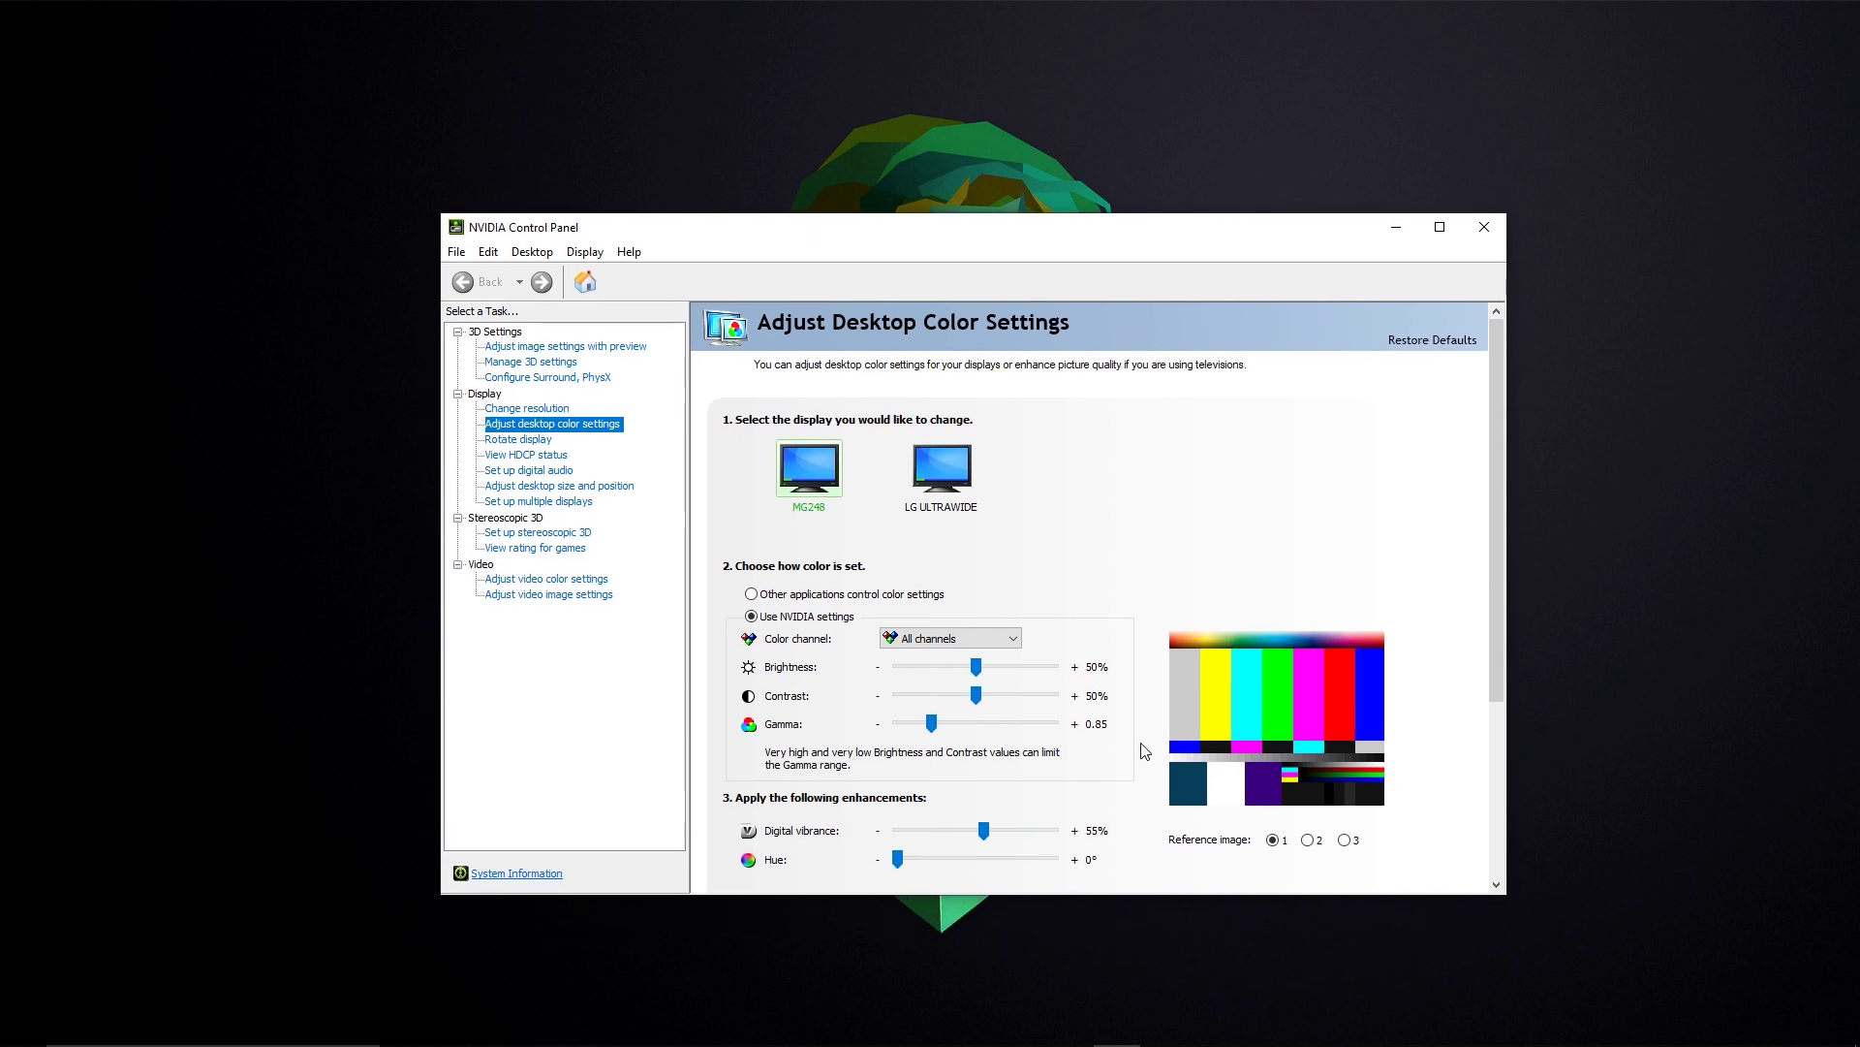
View the desktop color settings of the LG ULTRAWIDE display.
{"action": "scroll", "coordinate": [911, 678], "scroll_direction": "down", "scroll_amount": 3}
{"action": "scroll", "coordinate": [1085, 708], "scroll_direction": "up", "scroll_amount": 3}
{"action": "left_click", "coordinate": [944, 481]}
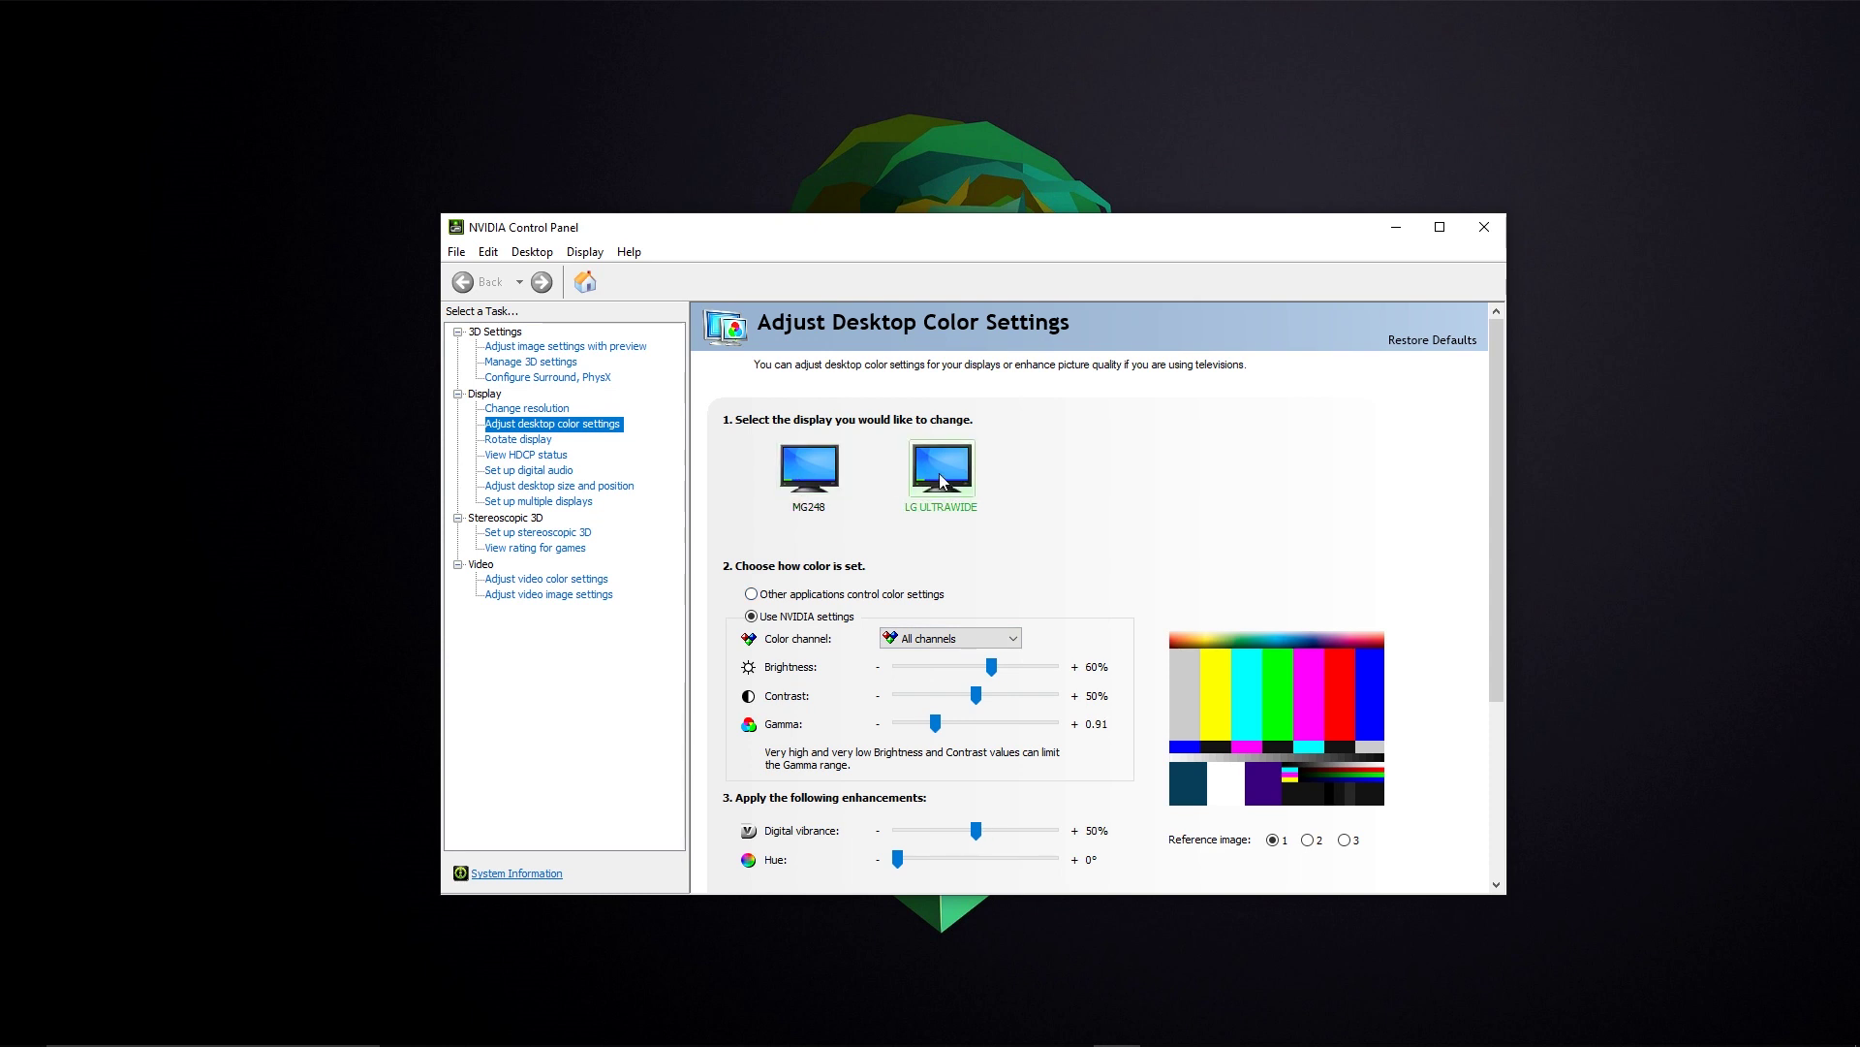
Set the MG248 display's contrast to 55% and gamma to 0.75 for all channels and apply the changes.
{"action": "left_click", "coordinate": [826, 483]}
{"action": "scroll", "coordinate": [964, 728], "scroll_direction": "up", "scroll_amount": 1}
{"action": "left_click_drag", "start_coordinate": [976, 694], "coordinate": [984, 695]}
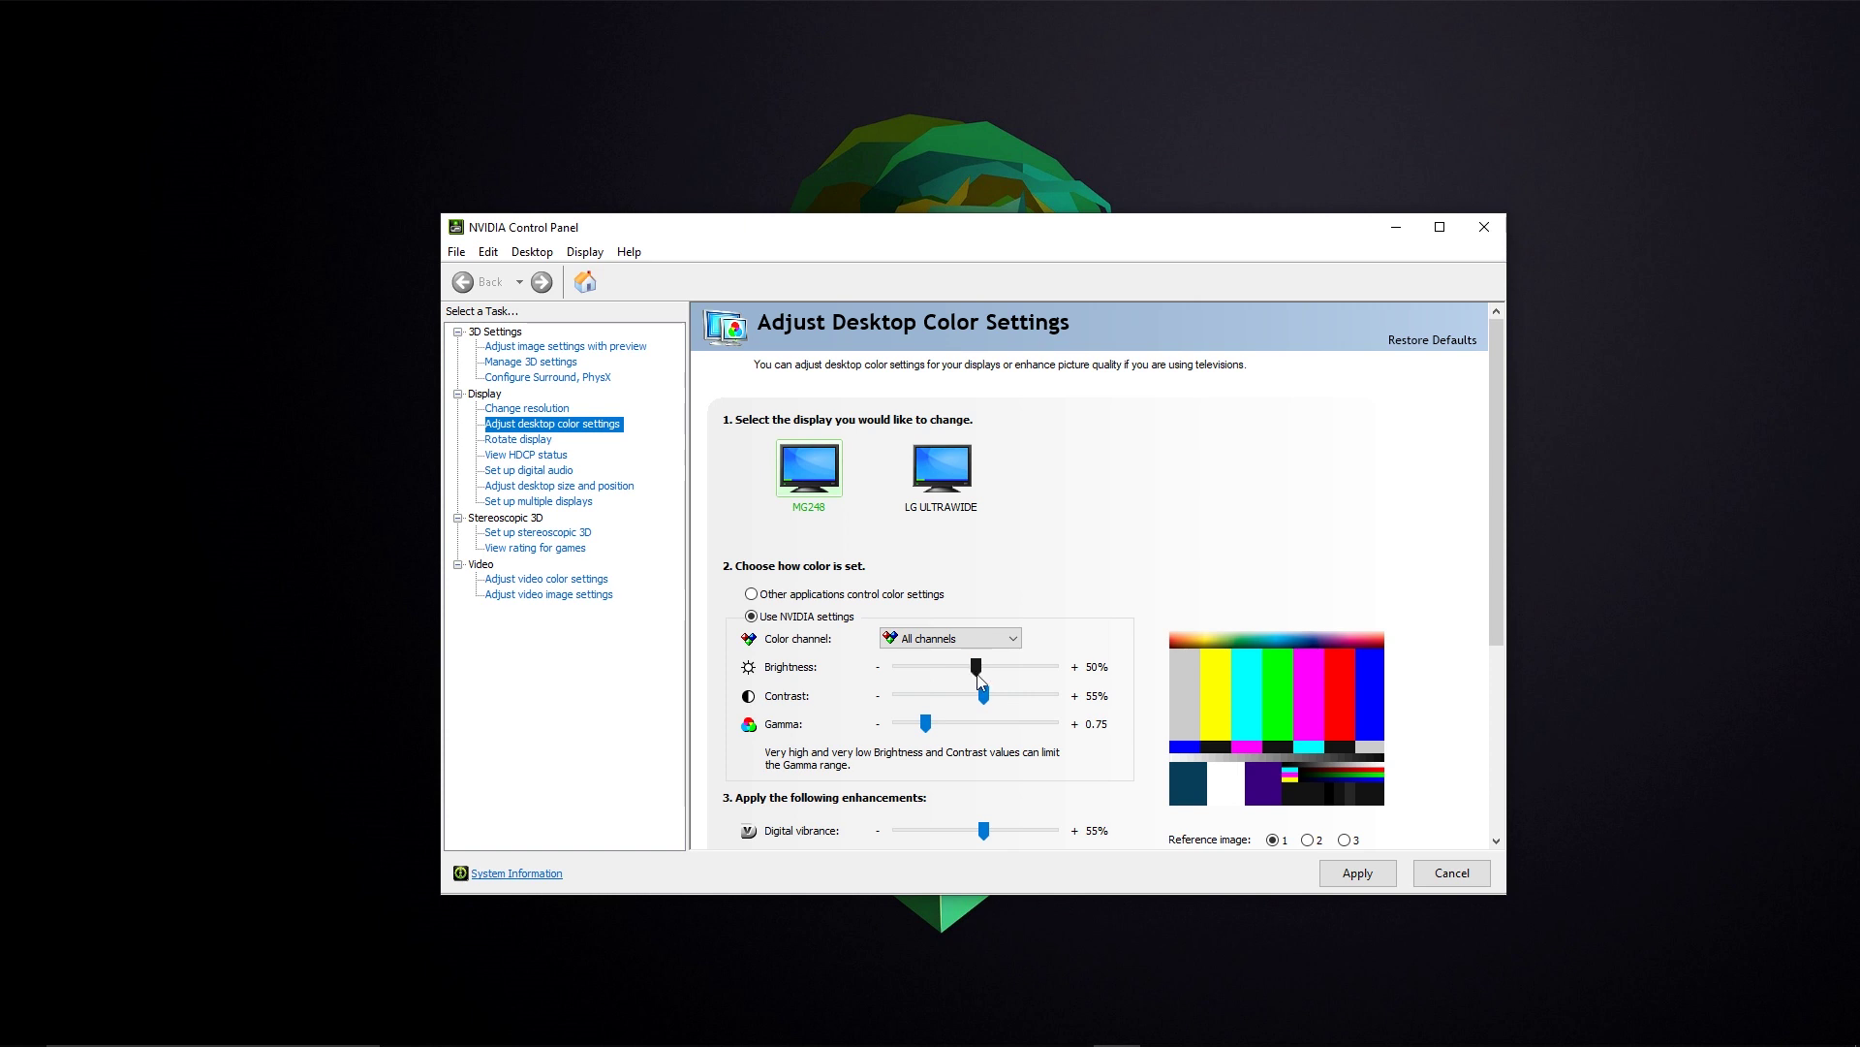
{"action": "scroll", "coordinate": [981, 690], "scroll_direction": "down", "scroll_amount": 1}
{"action": "scroll", "coordinate": [1190, 772], "scroll_direction": "down", "scroll_amount": 1}
{"action": "left_click_drag", "start_coordinate": [988, 579], "coordinate": [985, 580]}
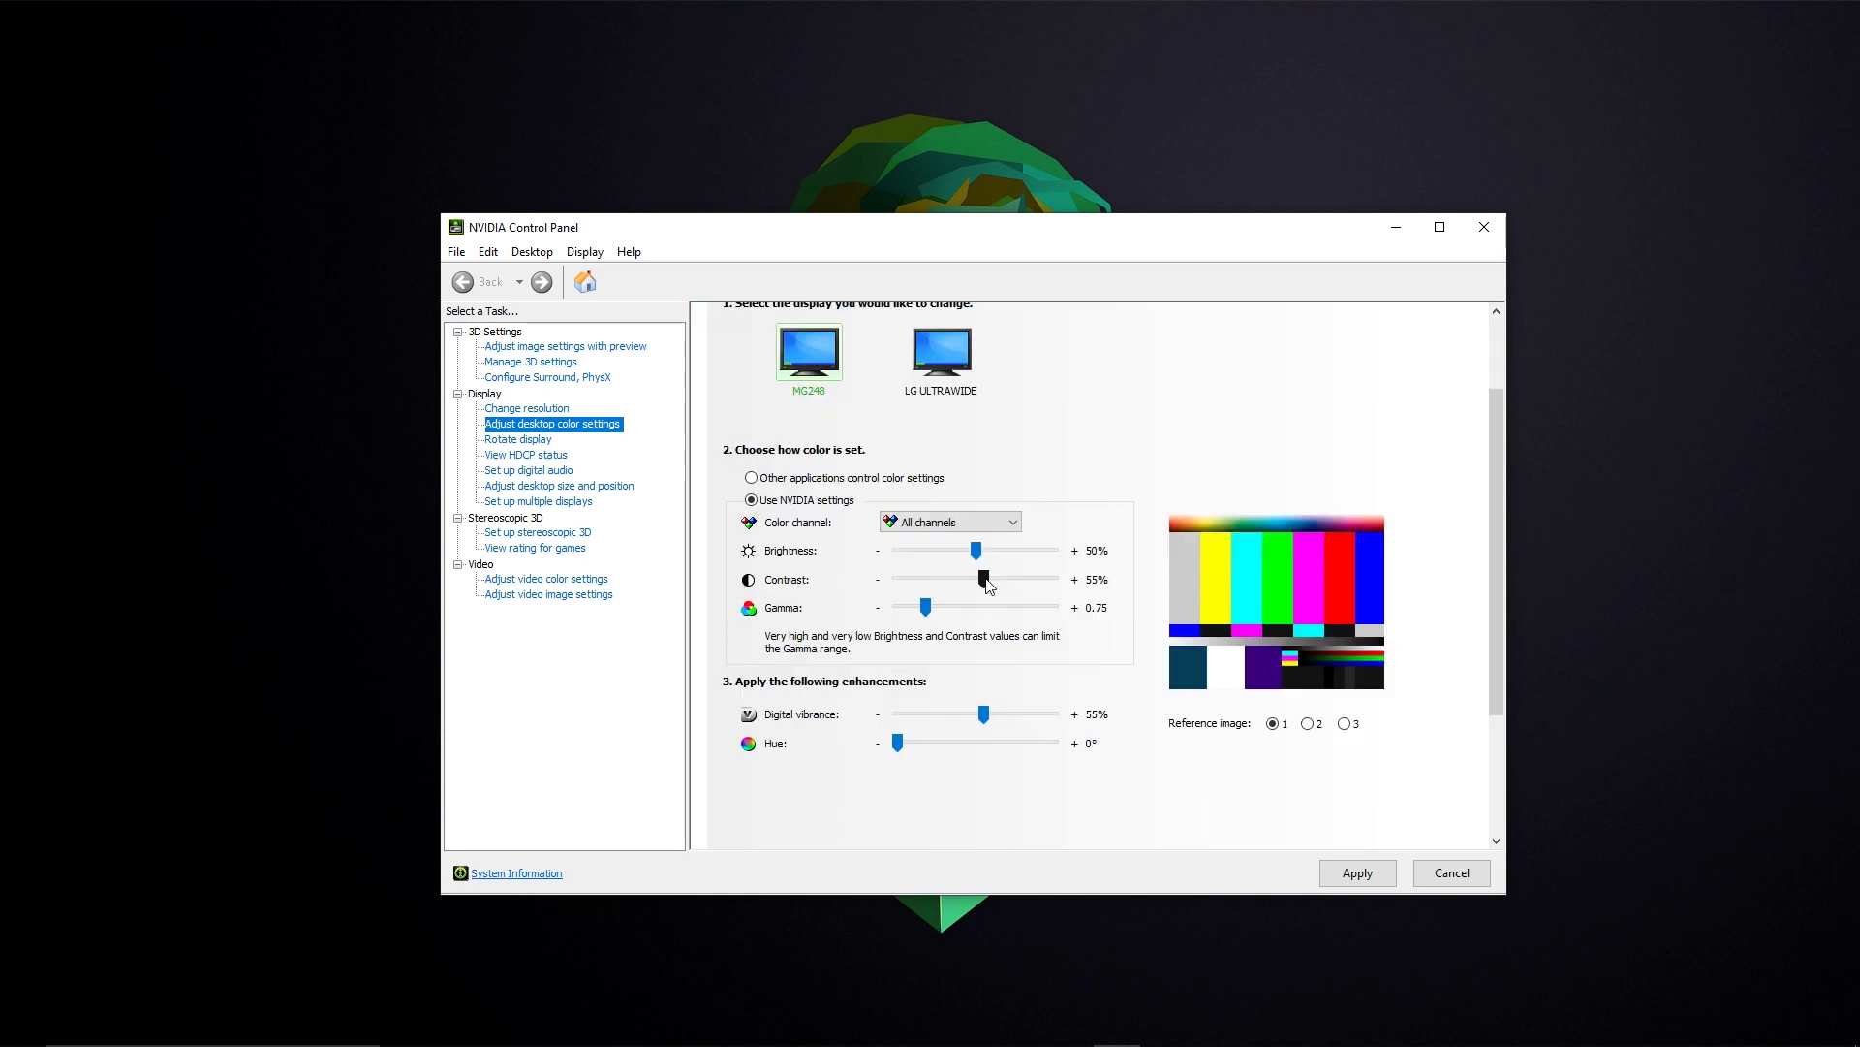
{"action": "scroll", "coordinate": [1164, 702], "scroll_direction": "down", "scroll_amount": 1}
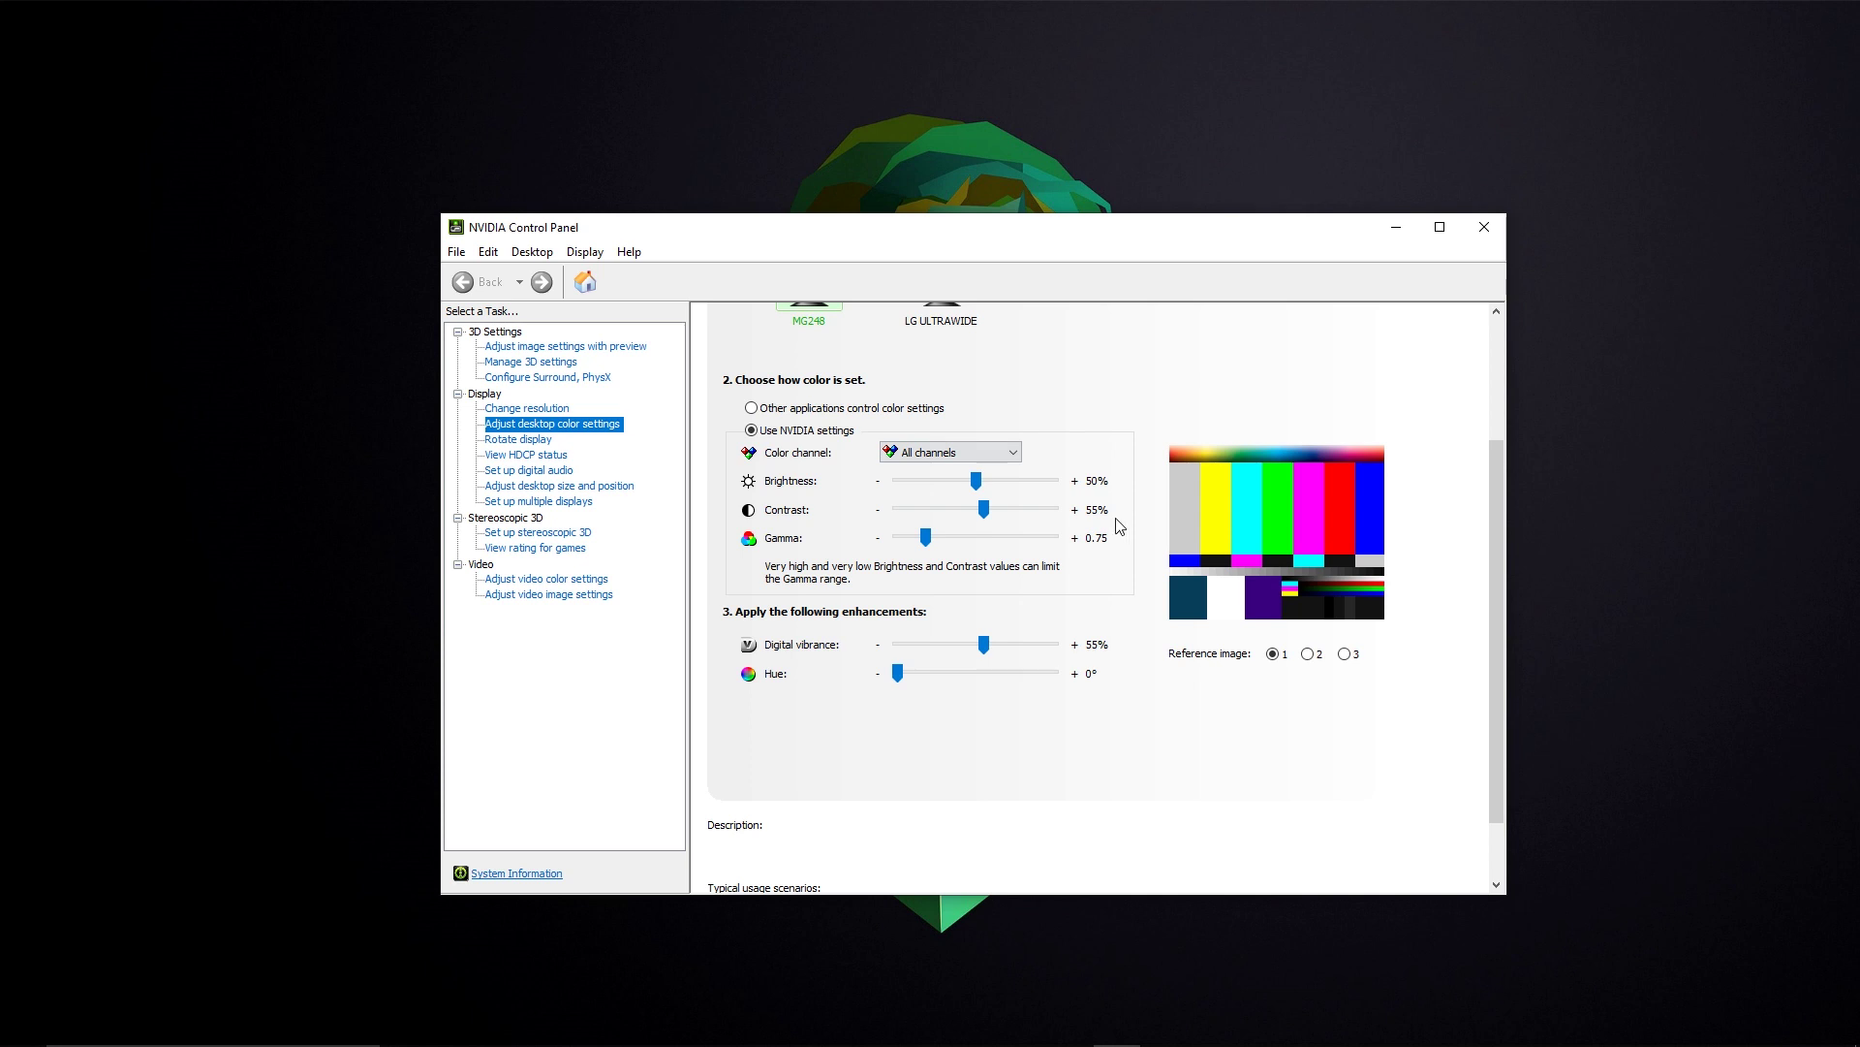
Check how the desktop looks by minimizing and restoring the NVIDIA Control Panel twice, finally closing it.
{"action": "left_click", "coordinate": [1391, 230]}
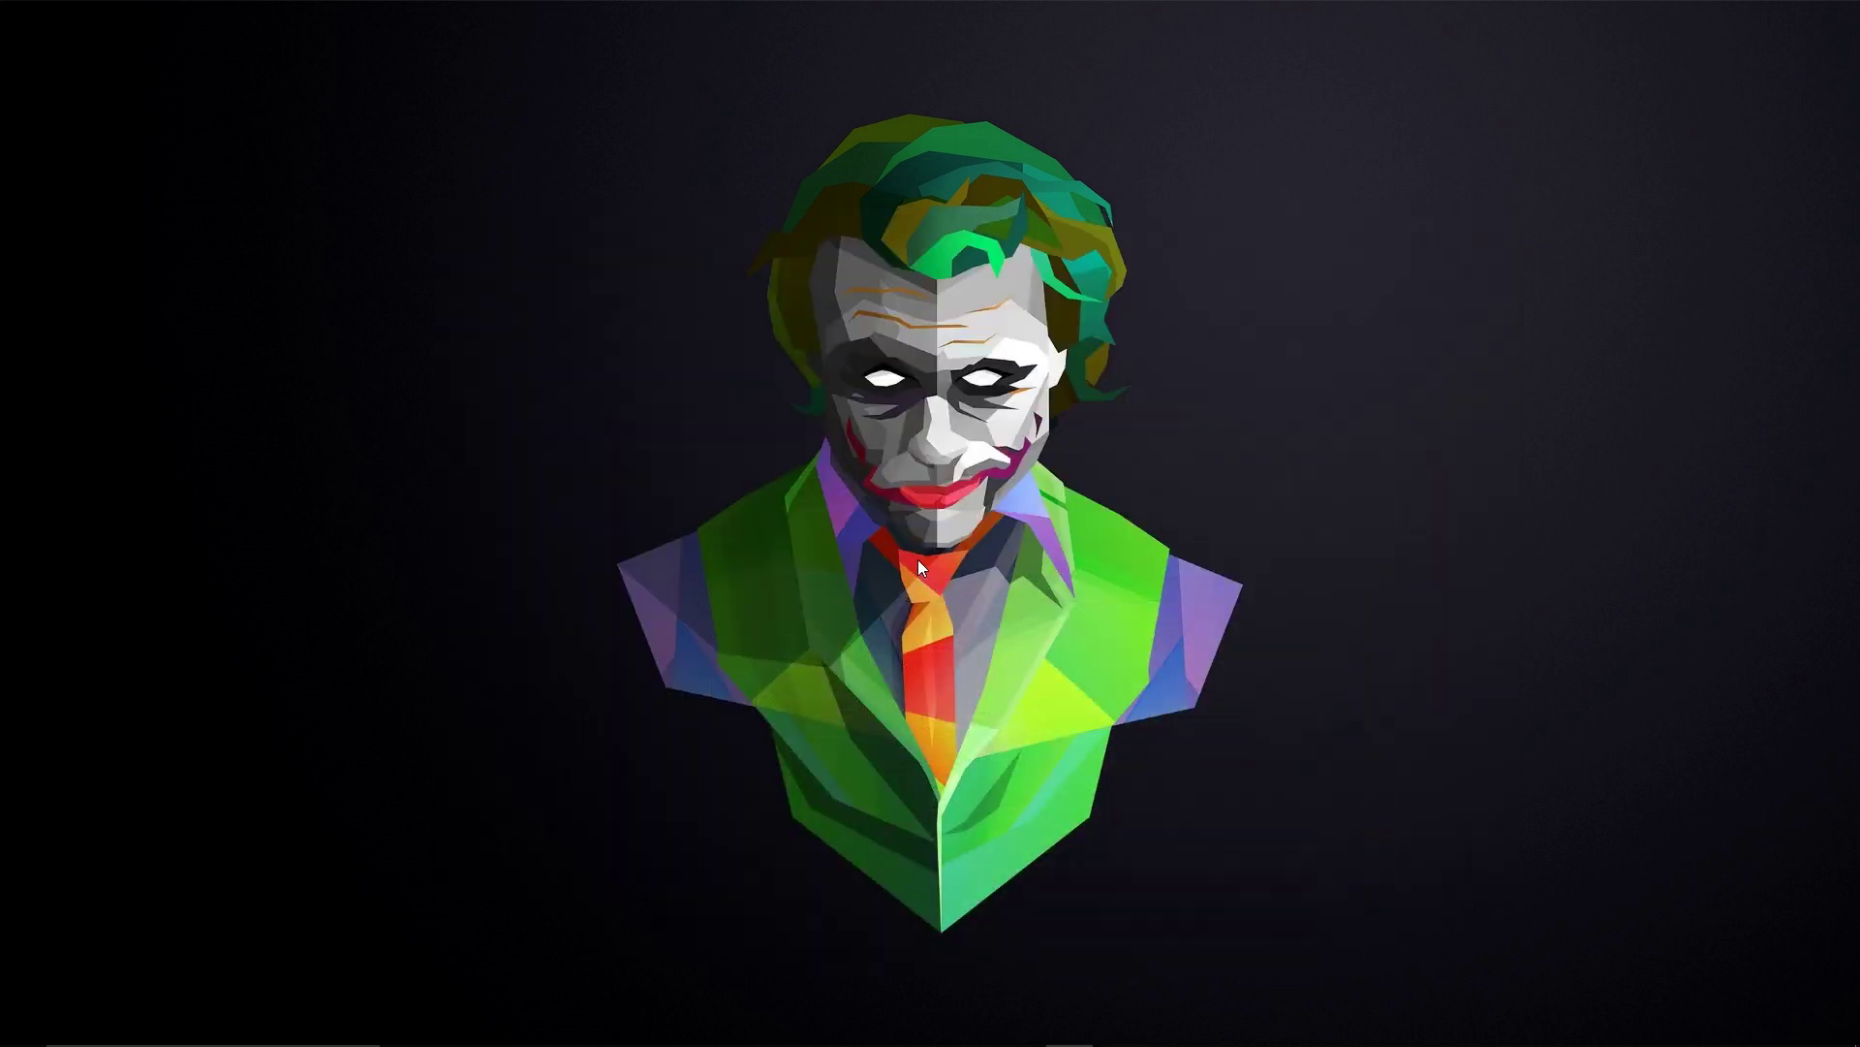
{"action": "mouse_move", "coordinate": [1095, 1043]}
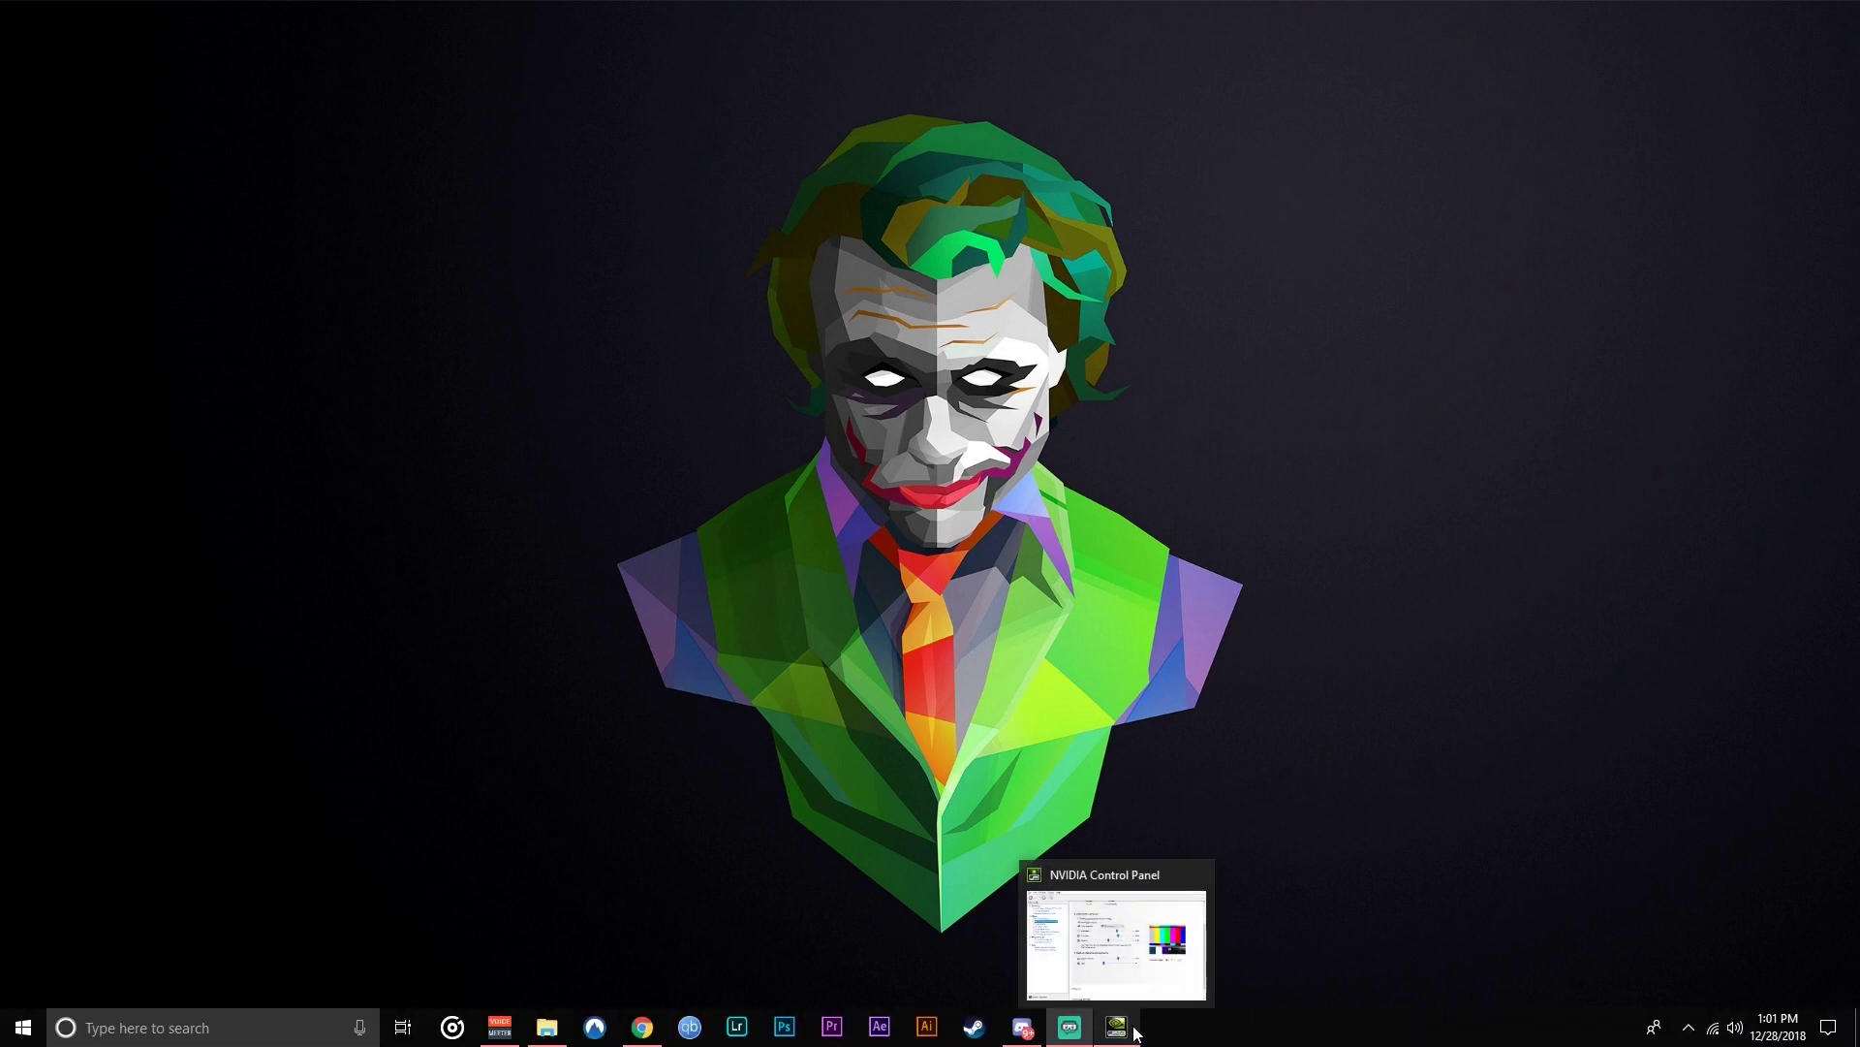
{"action": "left_click", "coordinate": [1115, 930]}
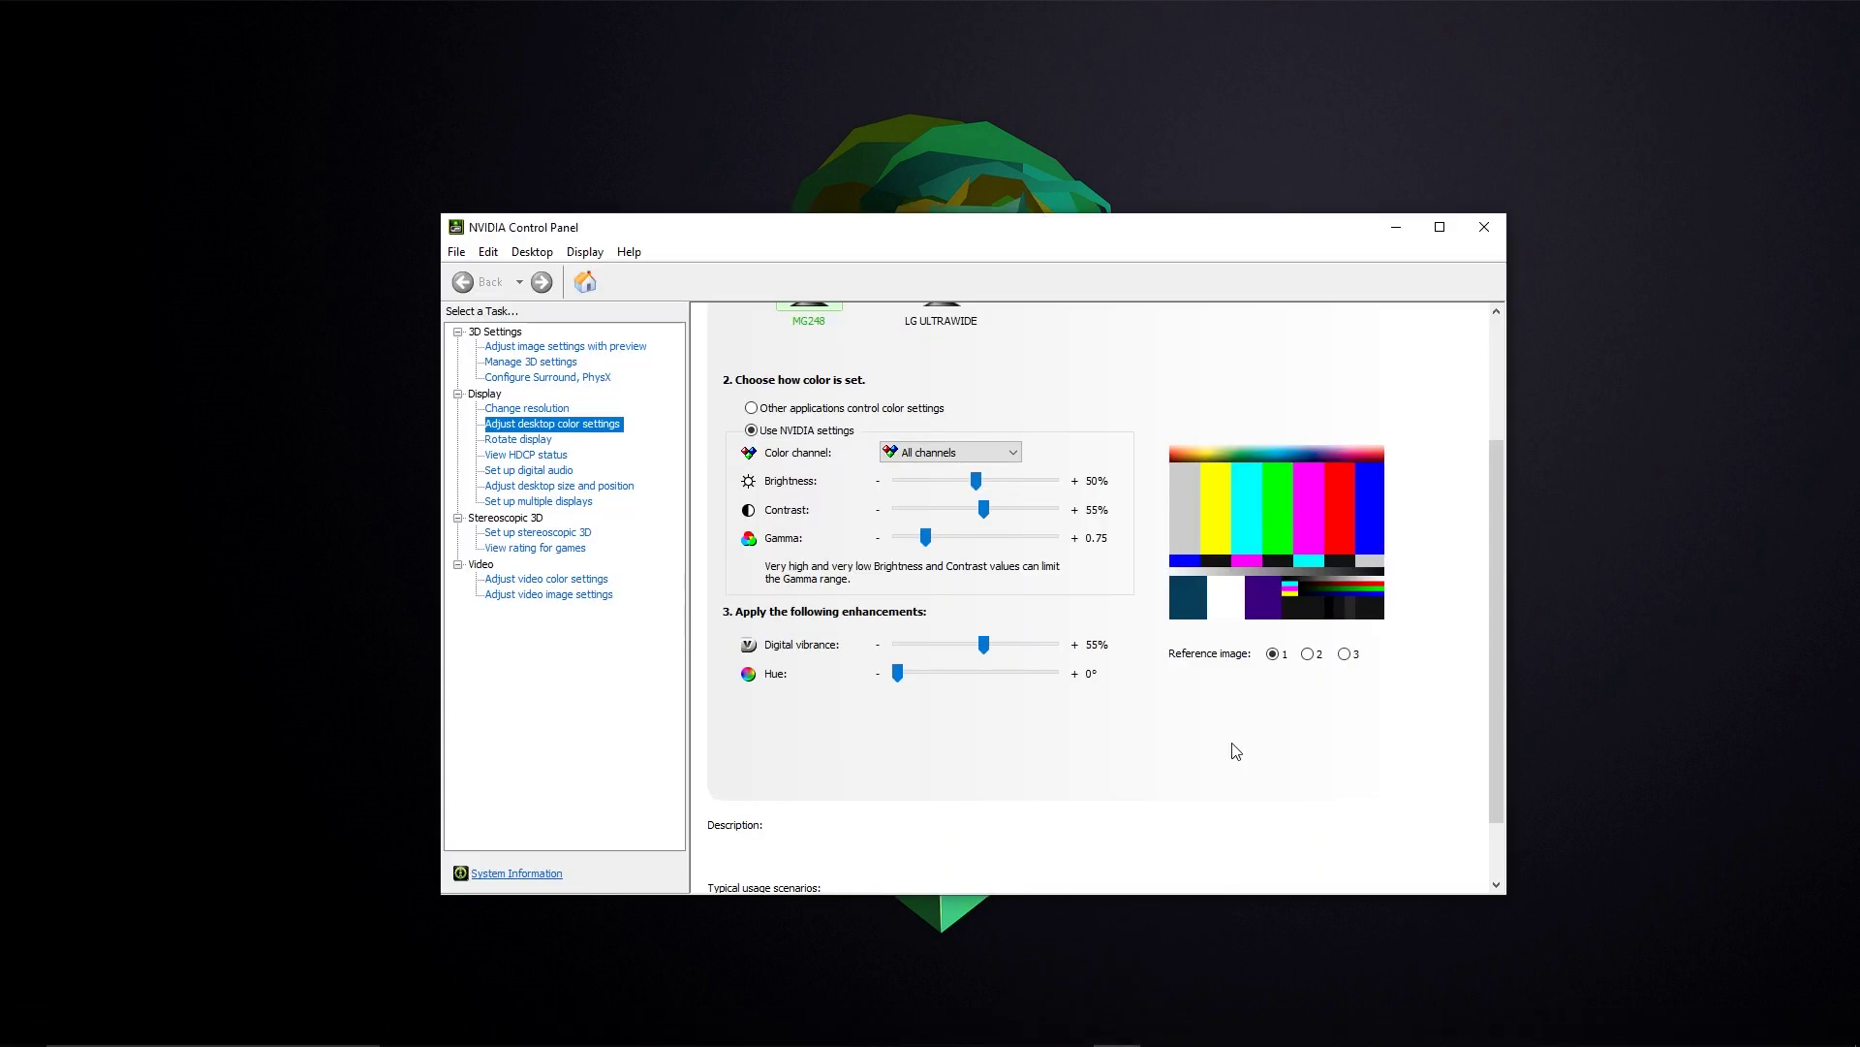
{"action": "left_click", "coordinate": [1396, 229]}
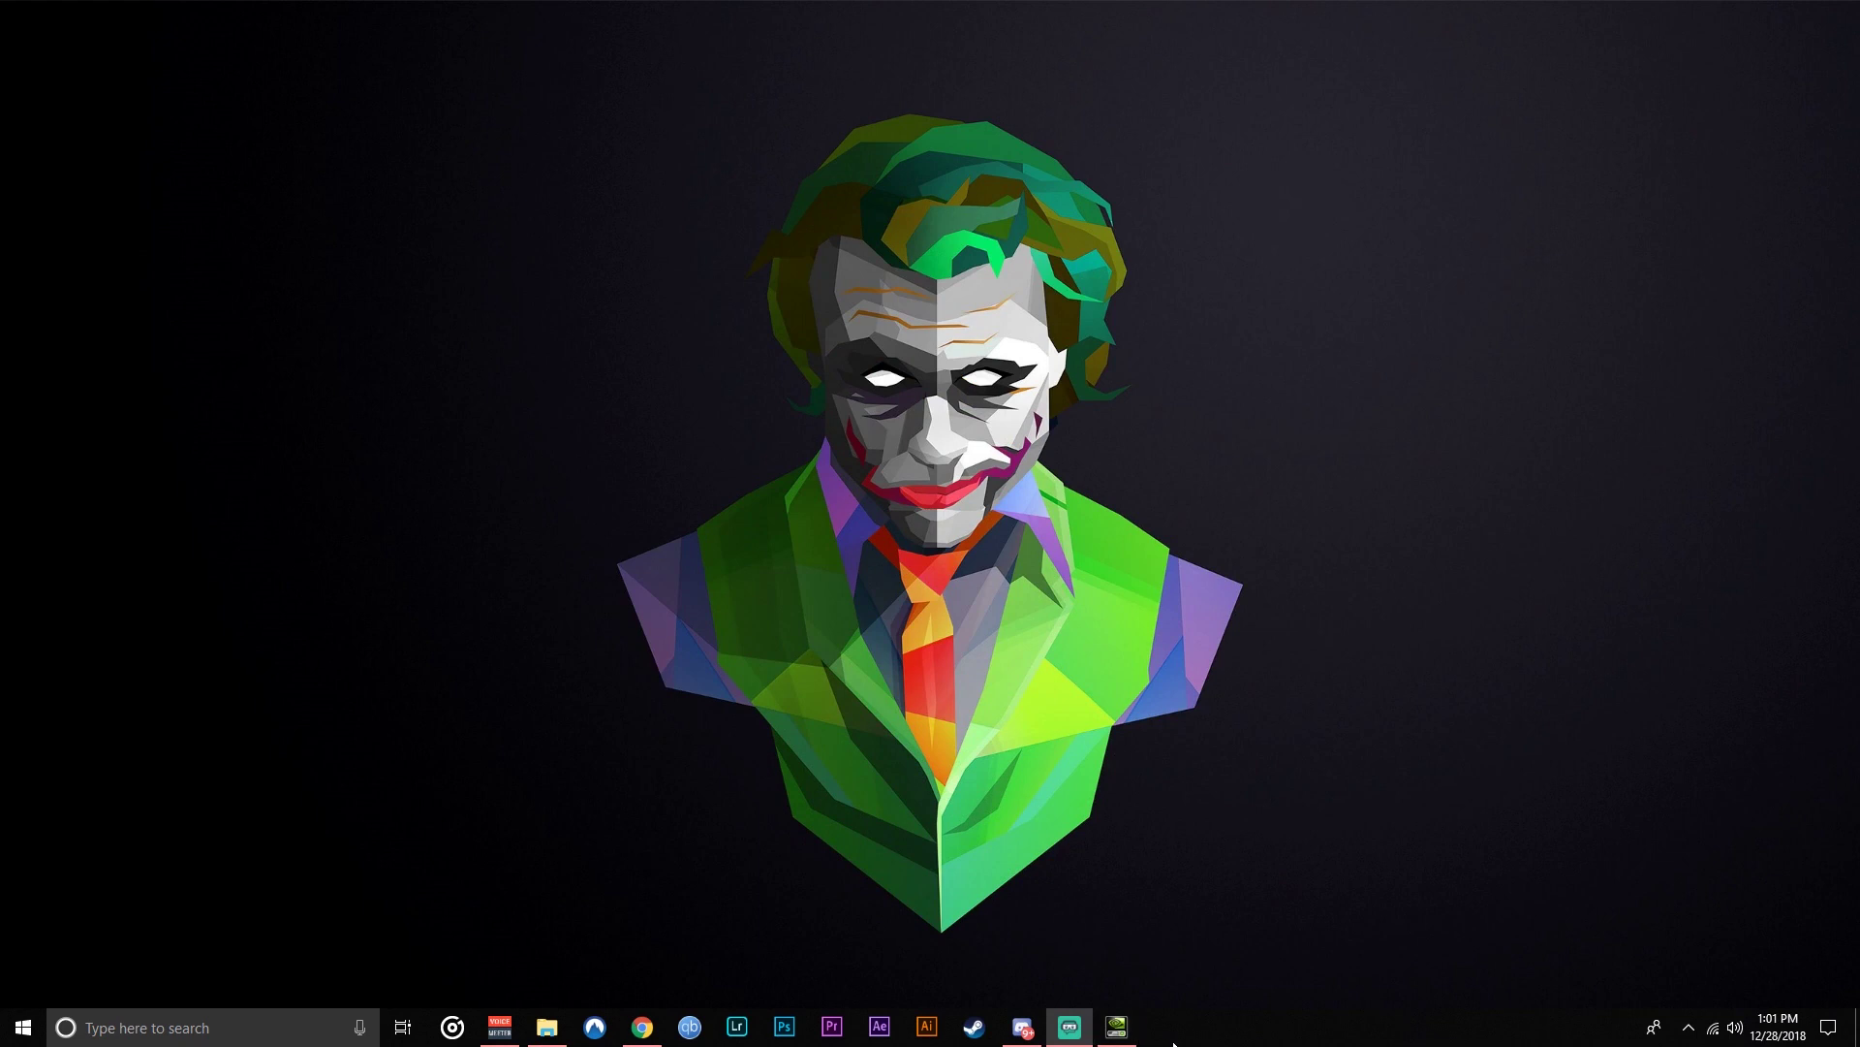
{"action": "left_click", "coordinate": [1116, 1037]}
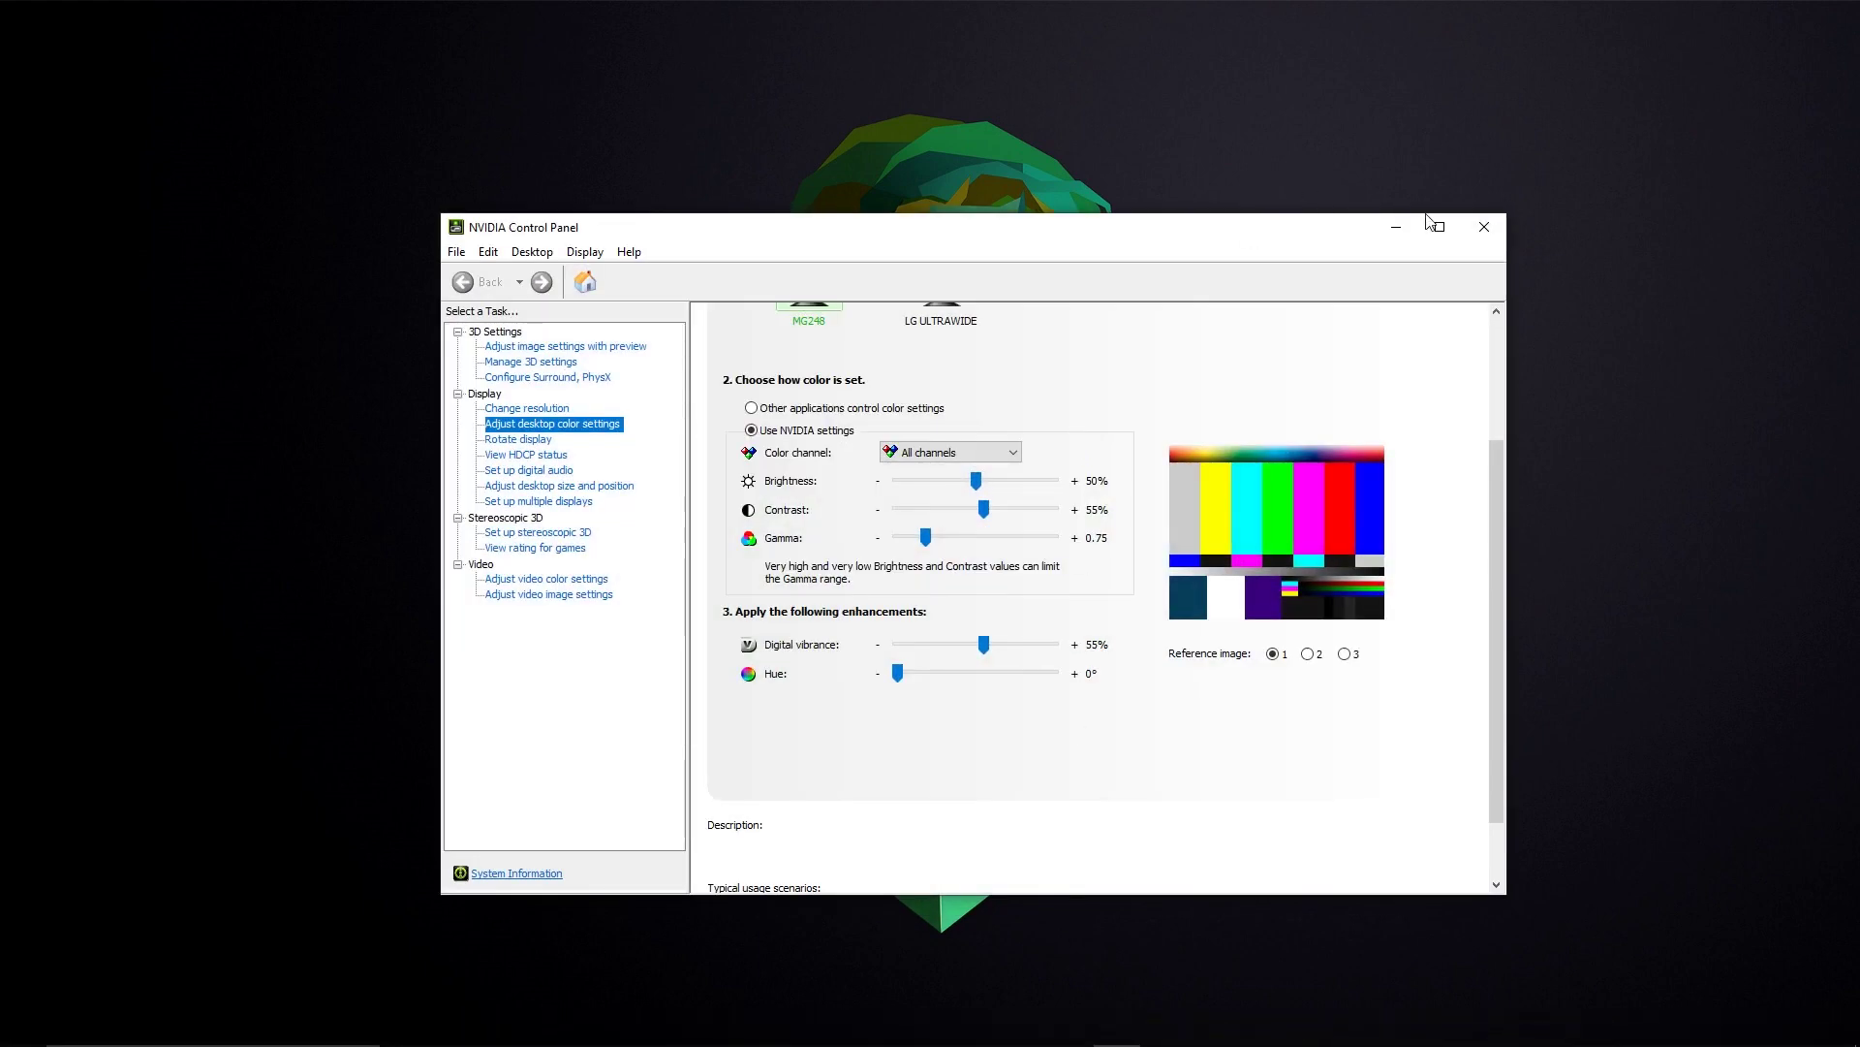
{"action": "left_click", "coordinate": [1481, 229]}
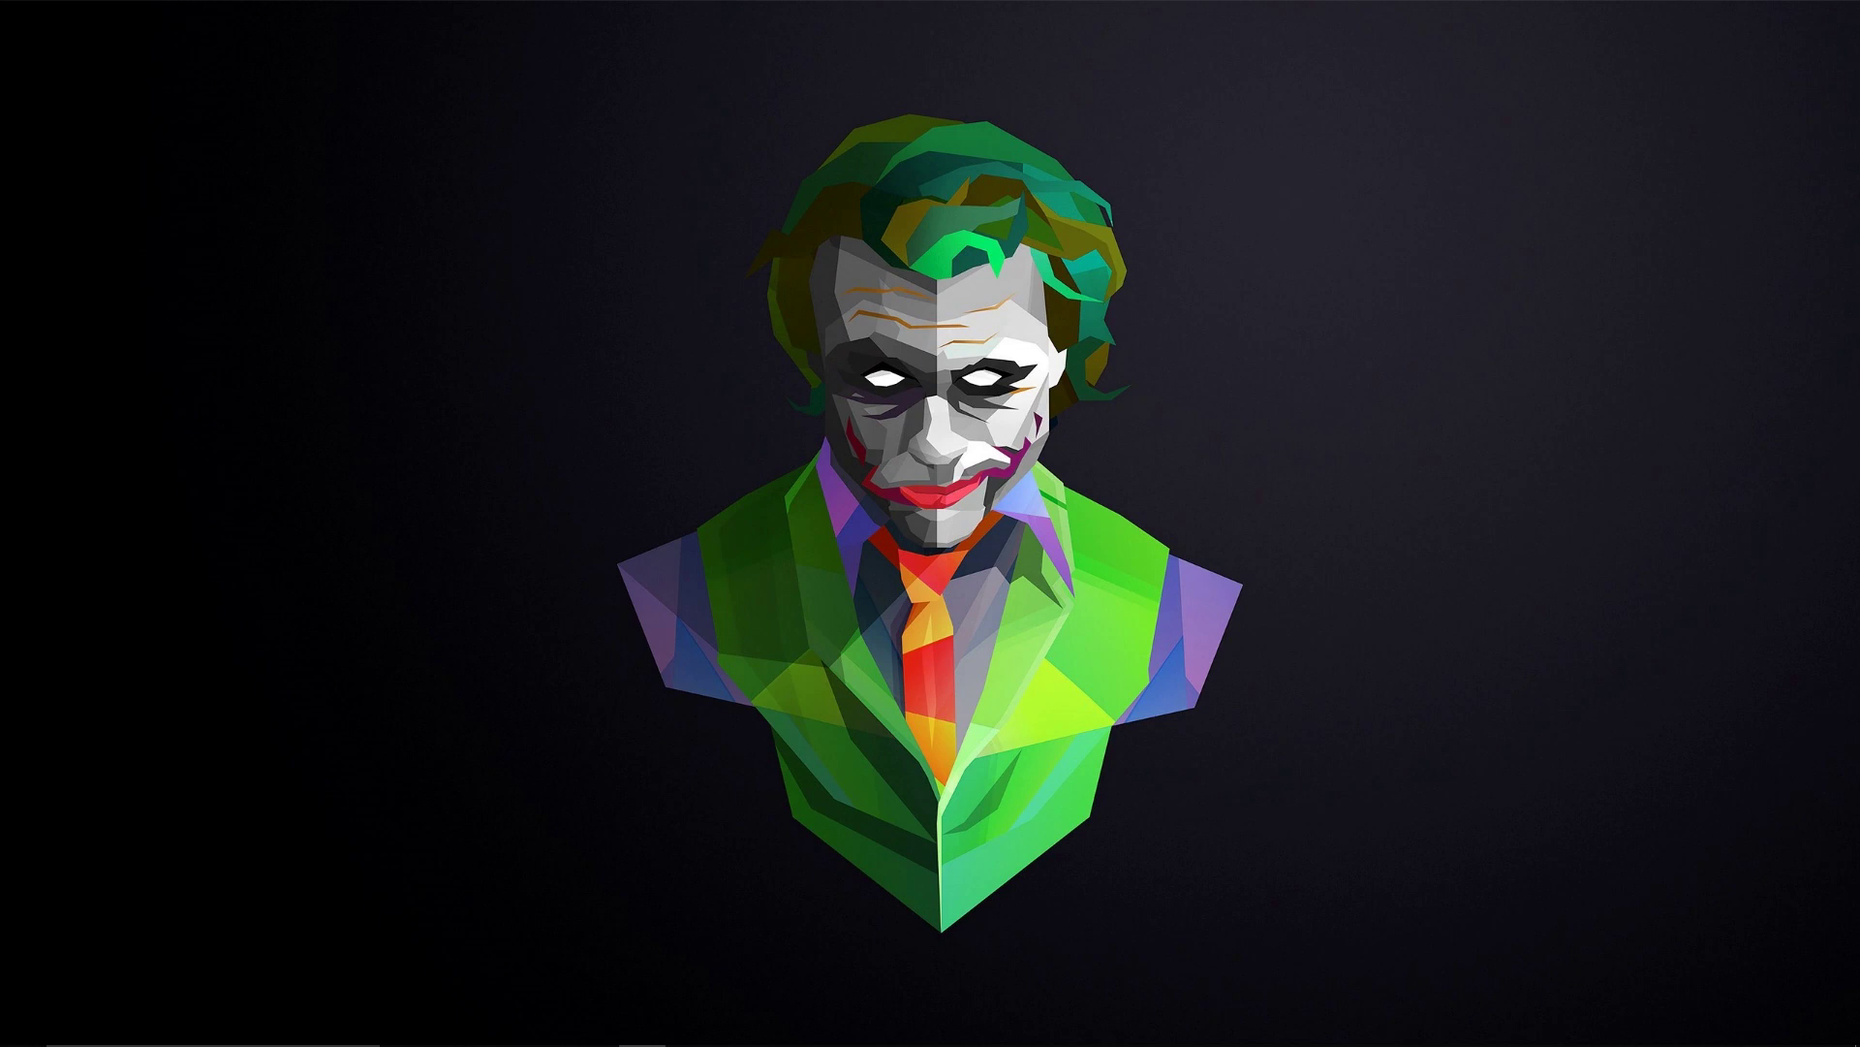
Switch to Chrome and go to the model table on TFT Central's ICC Profiles and Monitor Settings Database page.
{"action": "key", "text": "alt+Tab"}
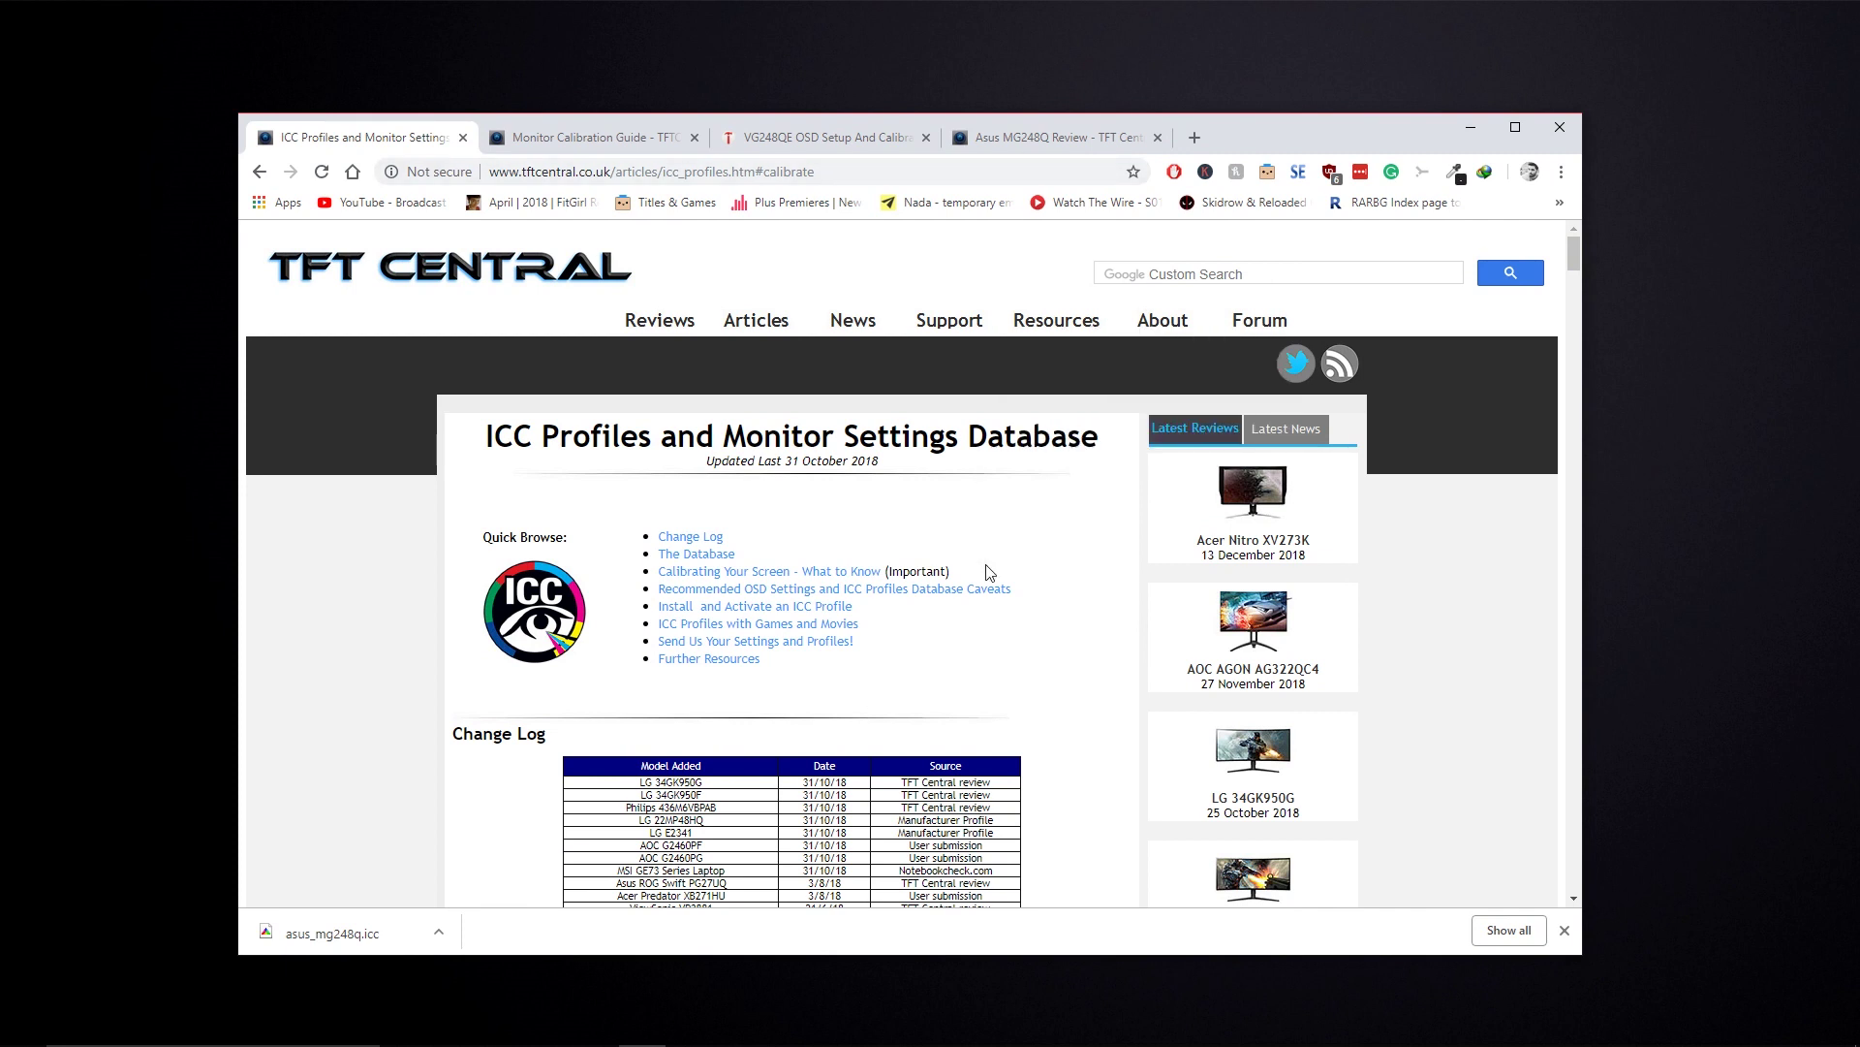
{"action": "scroll", "coordinate": [433, 317], "scroll_direction": "down", "scroll_amount": 1}
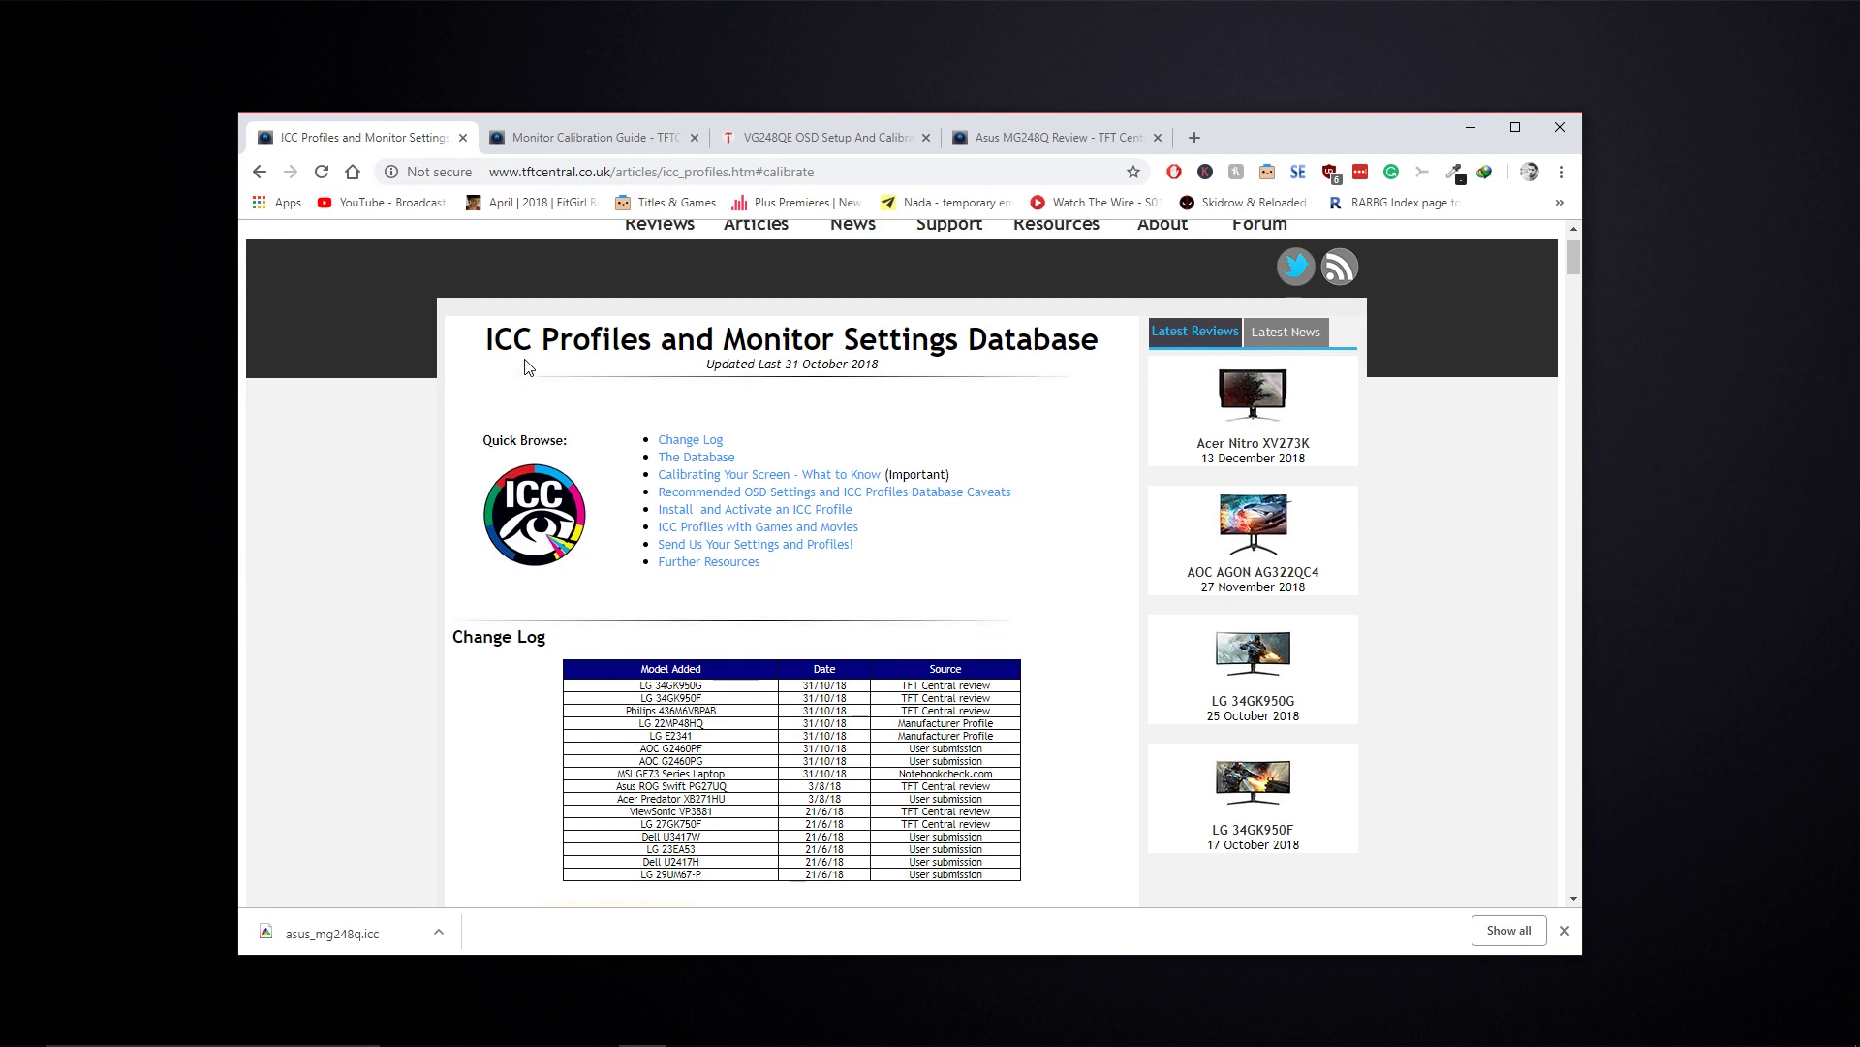
{"action": "scroll", "coordinate": [528, 373], "scroll_direction": "down", "scroll_amount": 3}
{"action": "scroll", "coordinate": [531, 378], "scroll_direction": "up", "scroll_amount": 2}
{"action": "scroll", "coordinate": [528, 382], "scroll_direction": "down", "scroll_amount": 6}
{"action": "scroll", "coordinate": [538, 313], "scroll_direction": "down", "scroll_amount": 1}
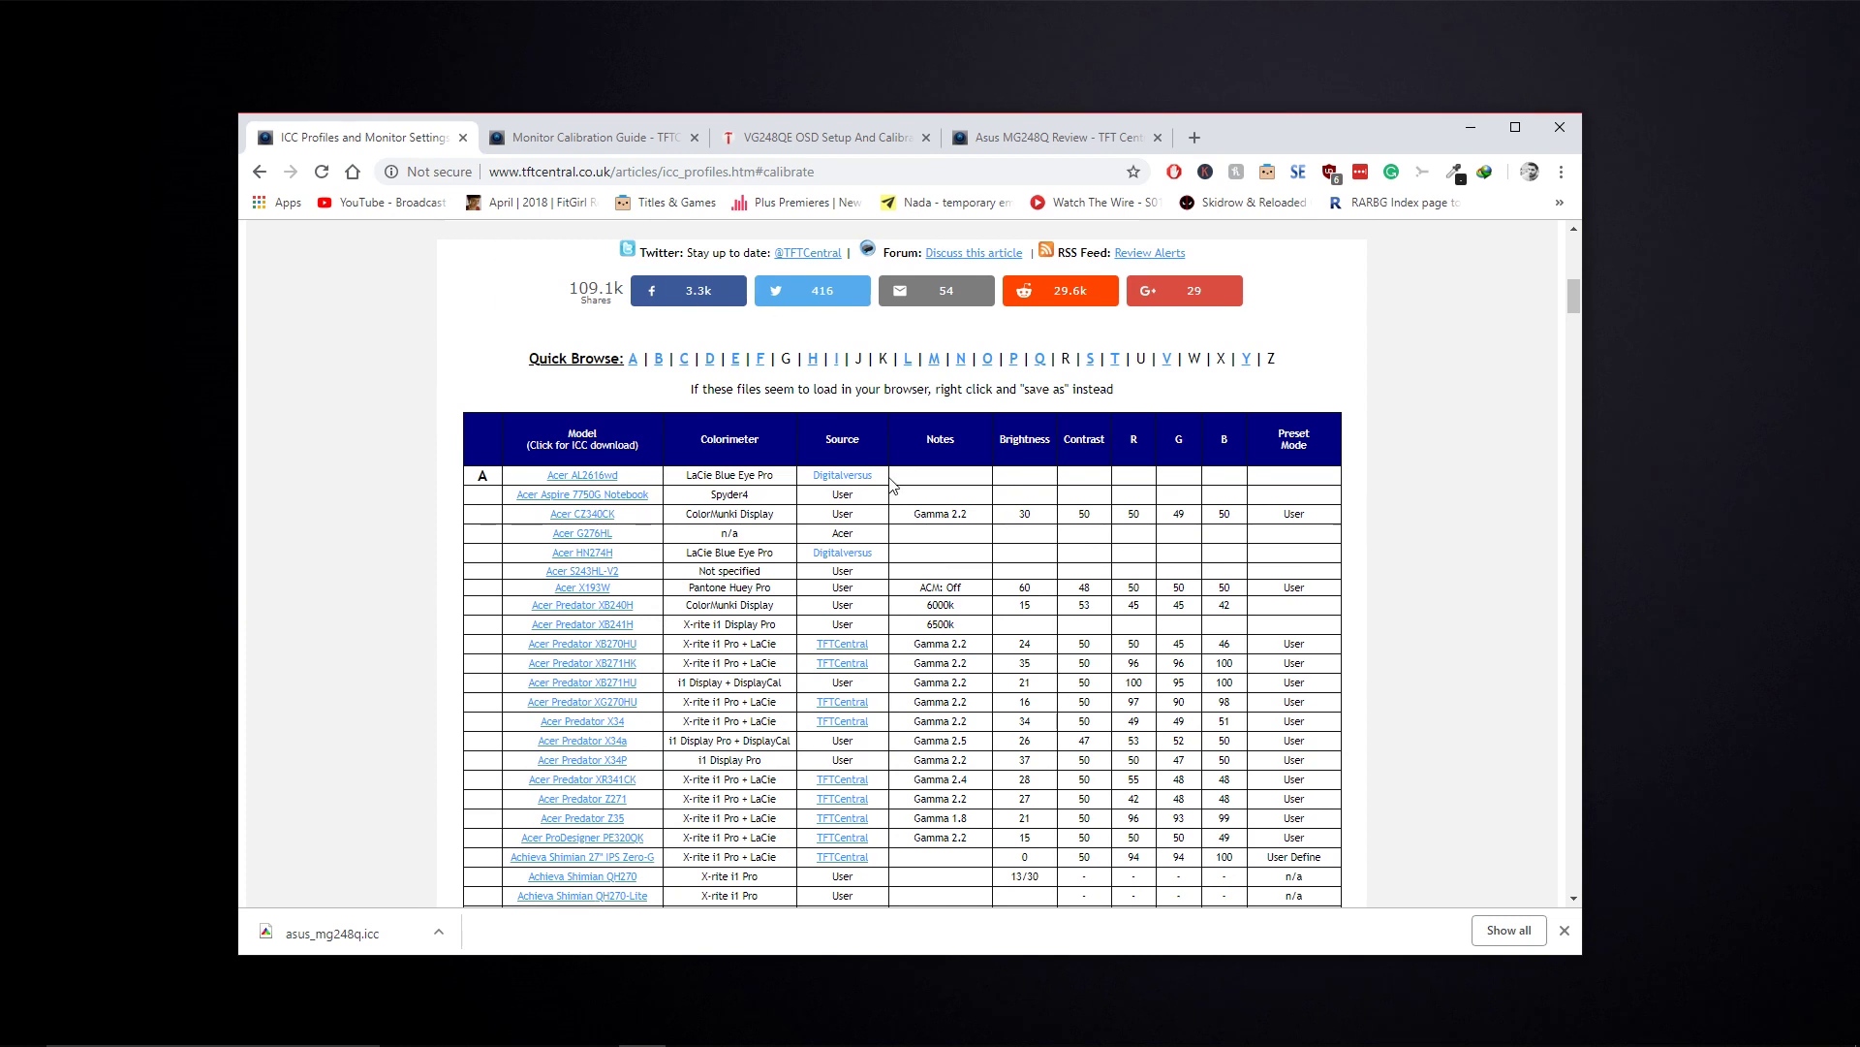
Look through the listed monitor models and their ICC profiles, ending at the Asus entries.
{"action": "scroll", "coordinate": [820, 570], "scroll_direction": "down", "scroll_amount": 3}
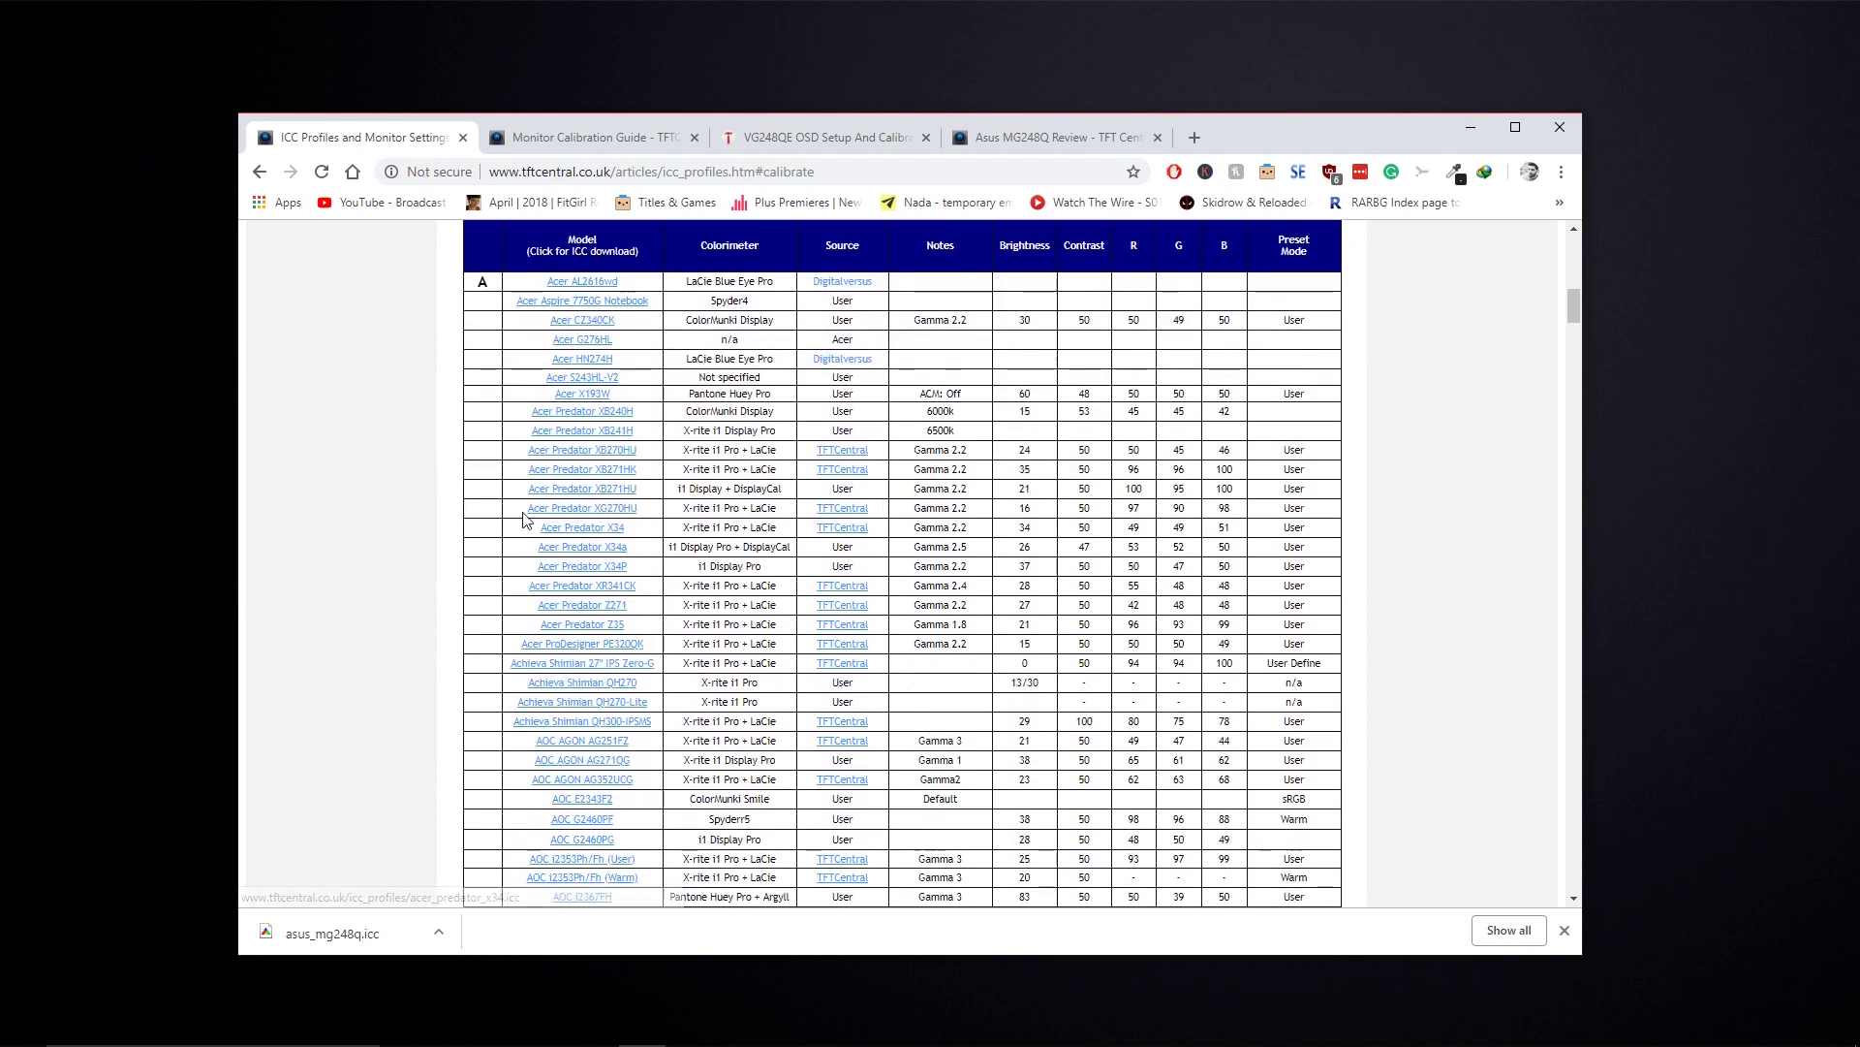
{"action": "scroll", "coordinate": [583, 499], "scroll_direction": "up", "scroll_amount": 5}
{"action": "scroll", "coordinate": [591, 496], "scroll_direction": "down", "scroll_amount": 6}
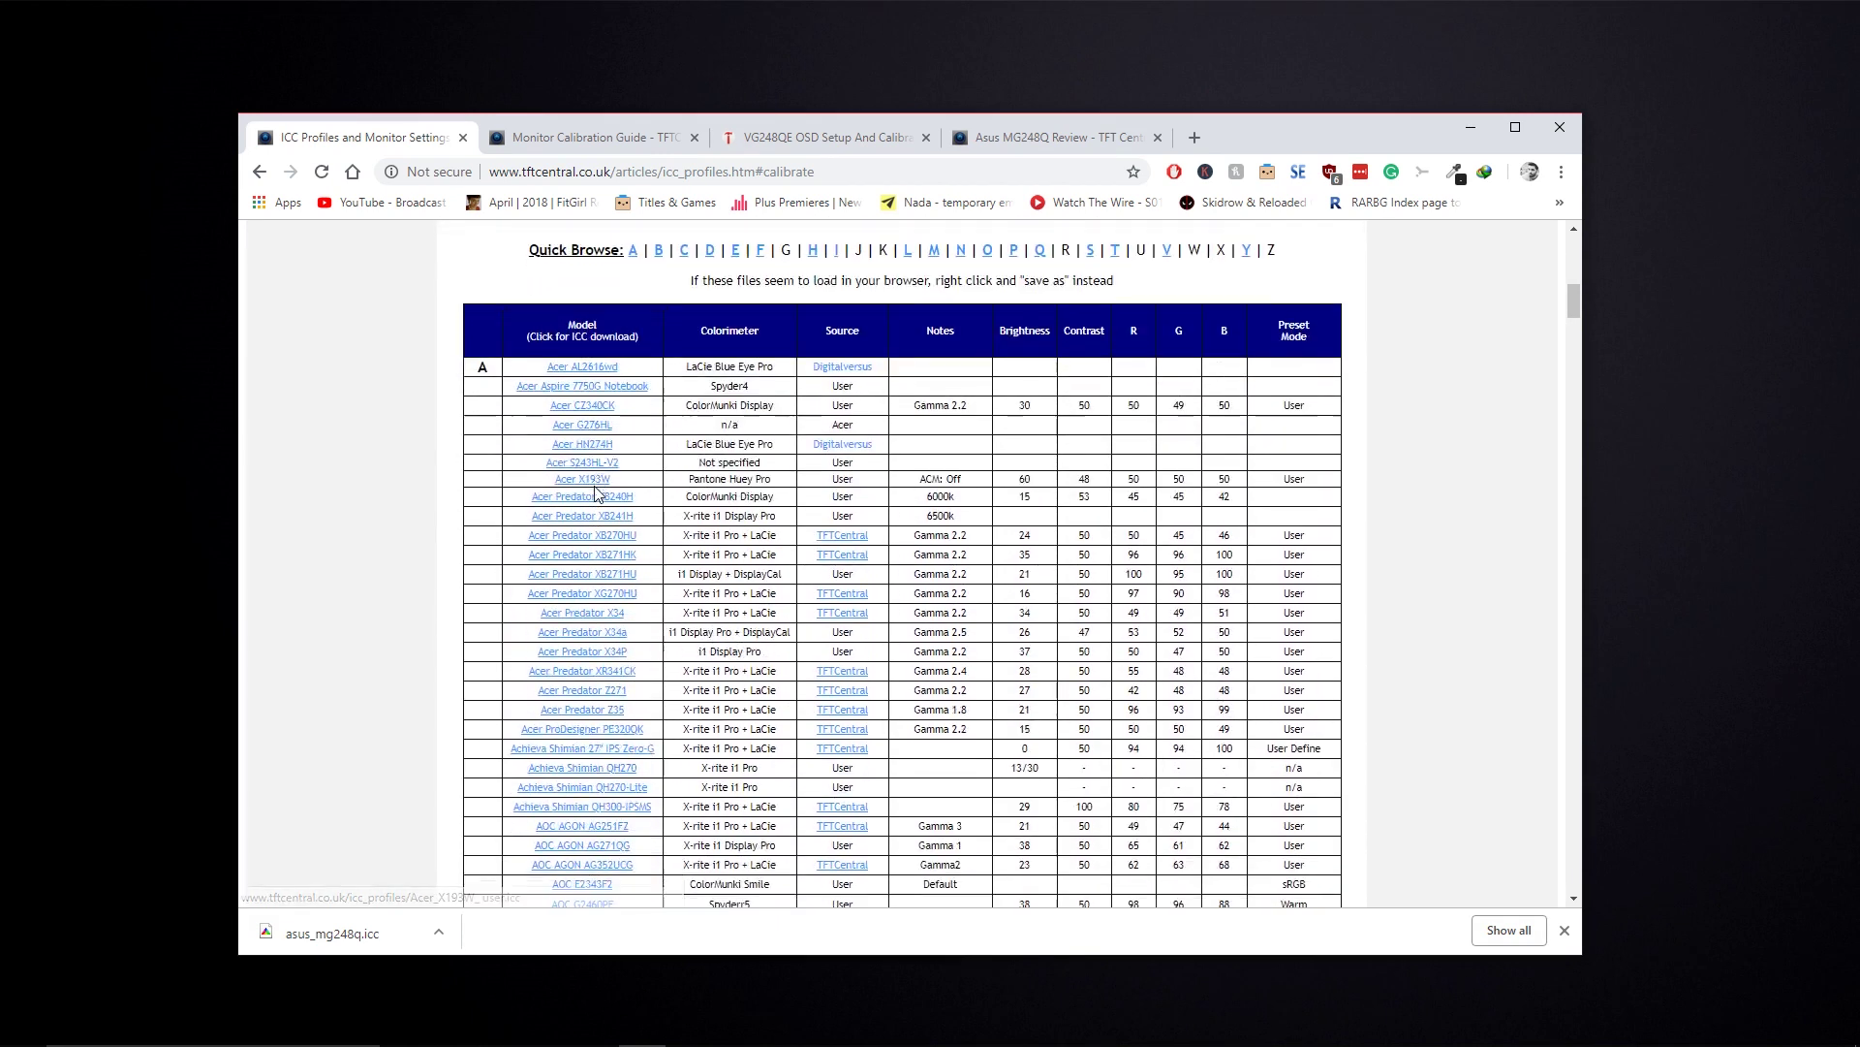
{"action": "scroll", "coordinate": [596, 494], "scroll_direction": "down", "scroll_amount": 15}
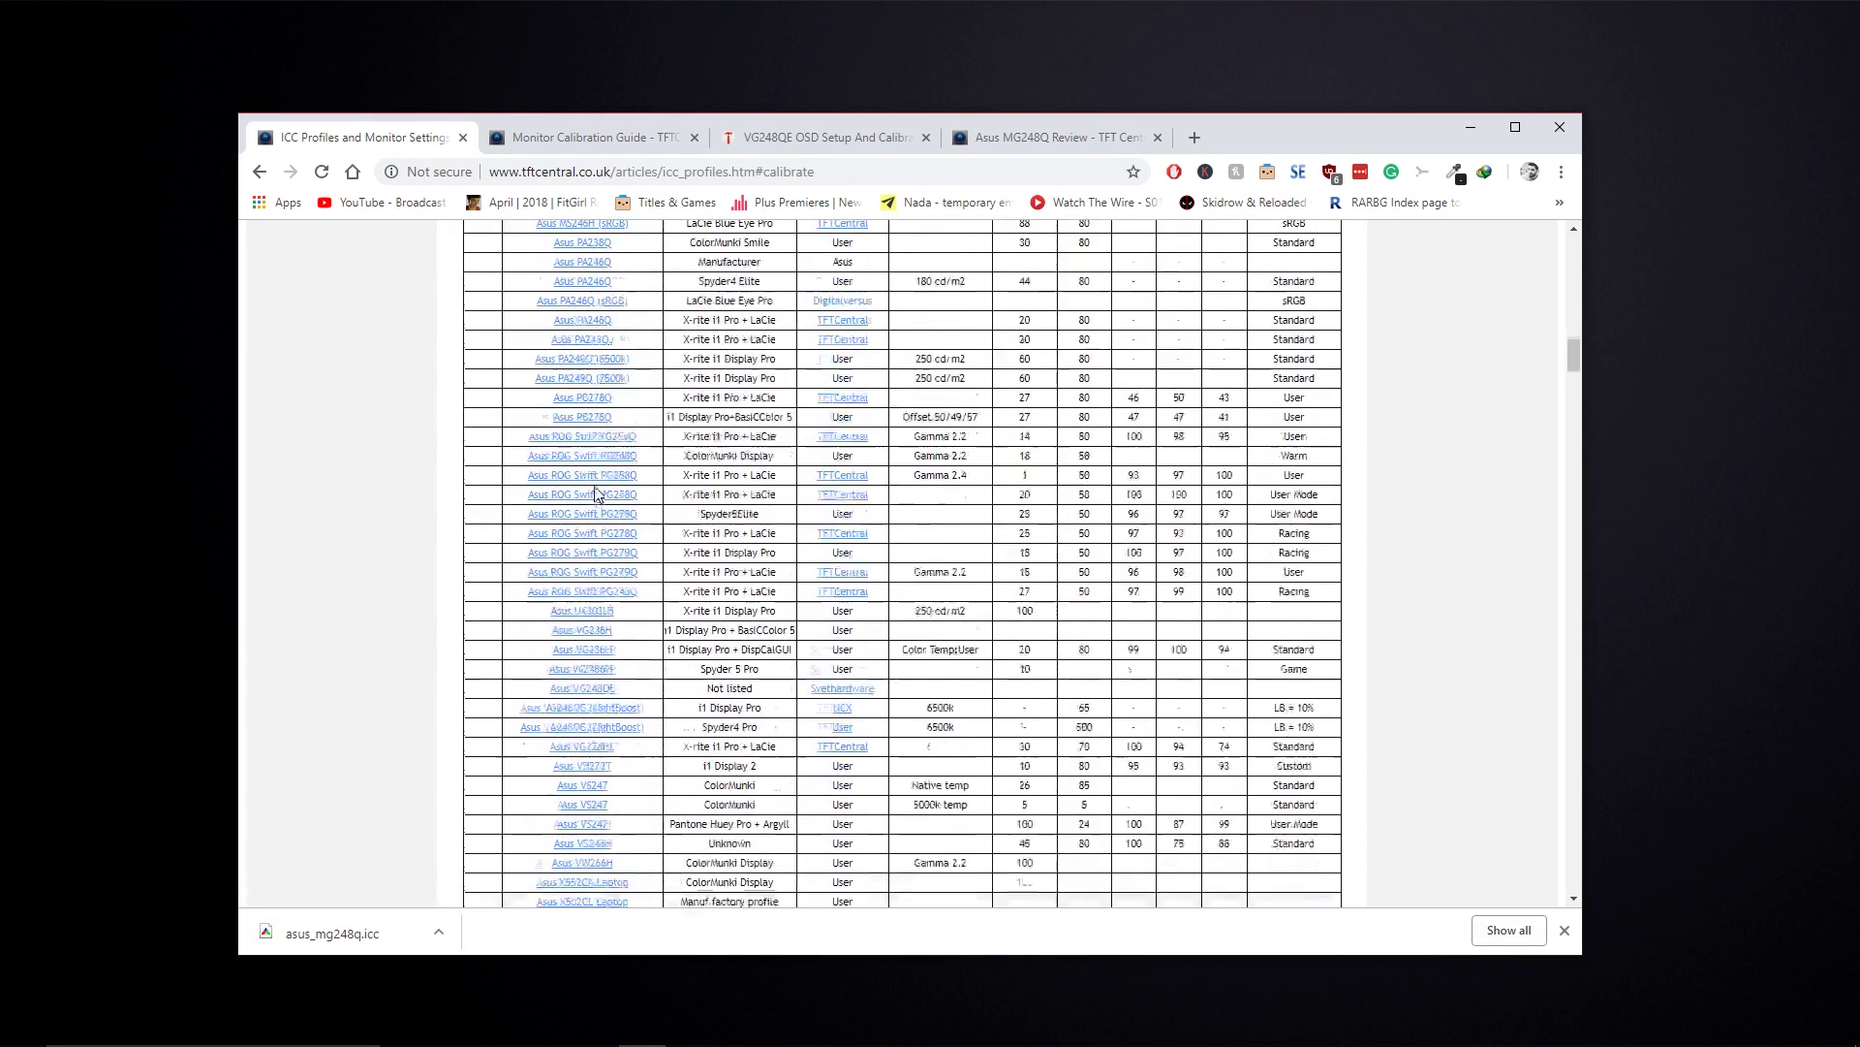
{"action": "scroll", "coordinate": [596, 494], "scroll_direction": "down", "scroll_amount": 15}
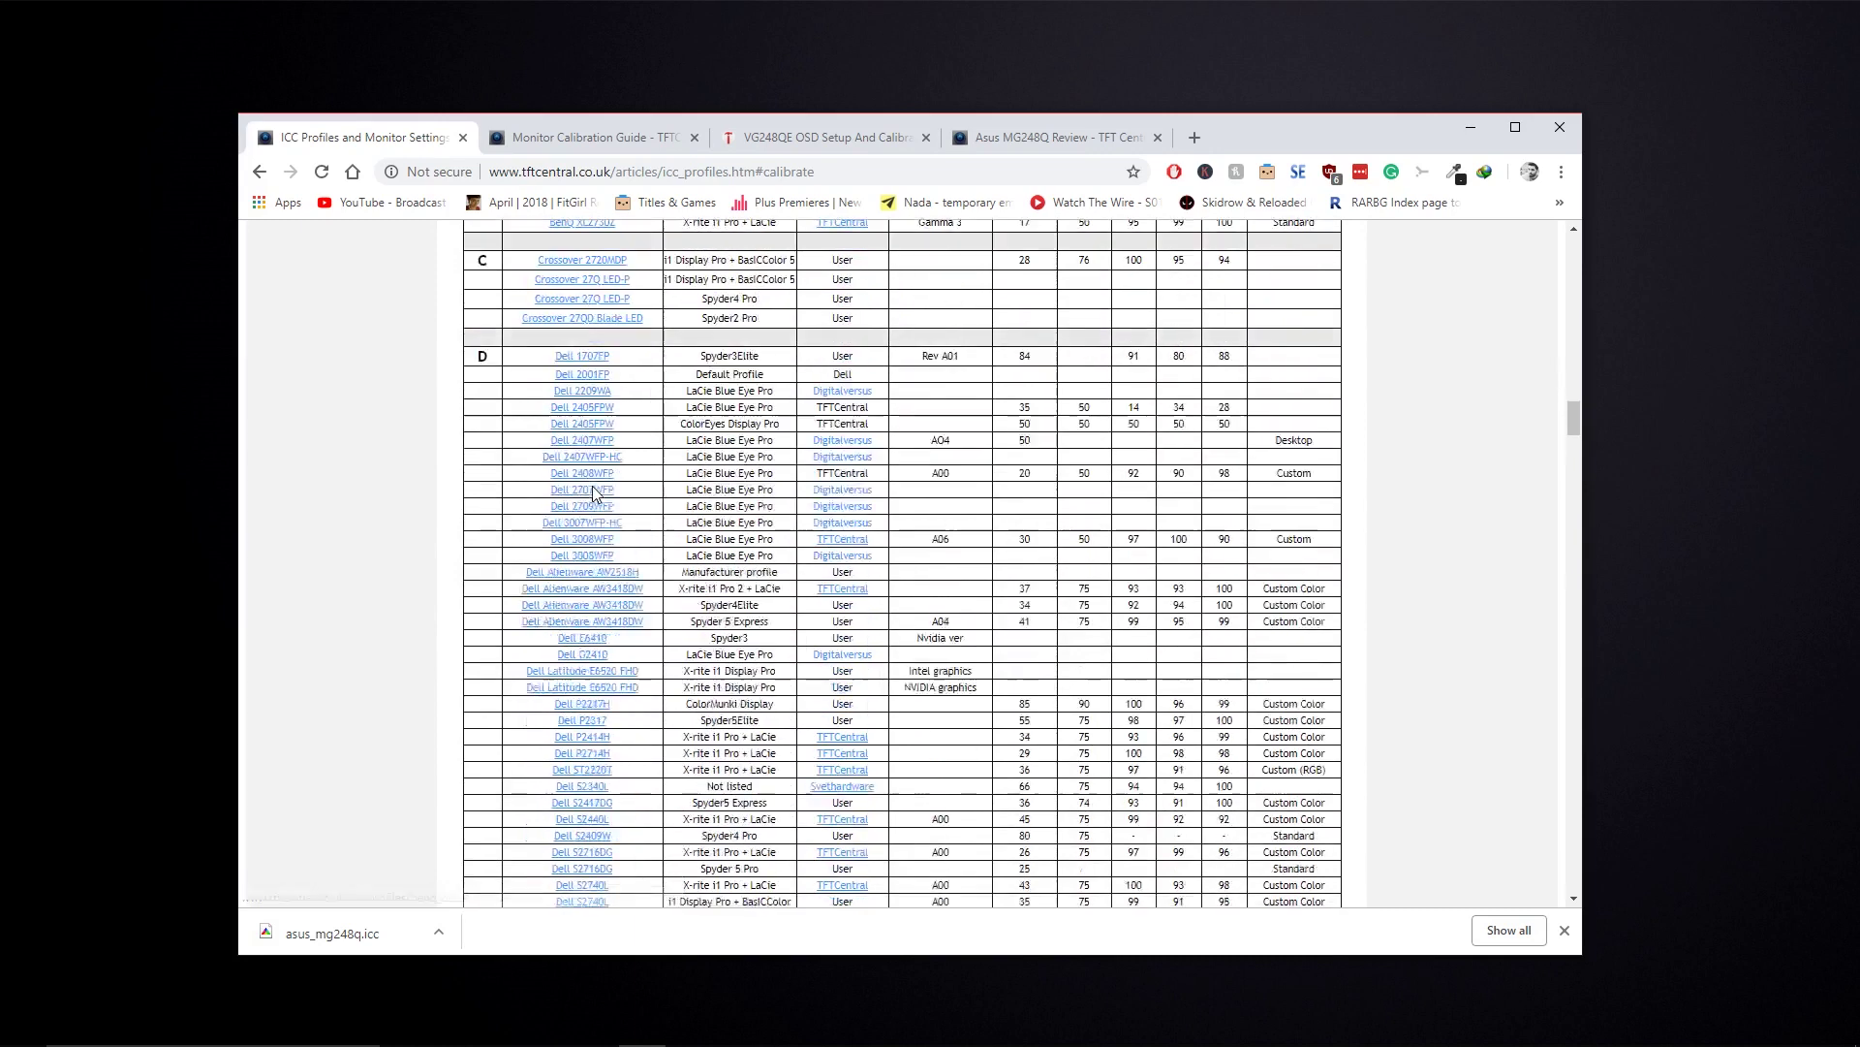
{"action": "scroll", "coordinate": [596, 494], "scroll_direction": "down", "scroll_amount": 9}
{"action": "scroll", "coordinate": [596, 494], "scroll_direction": "up", "scroll_amount": 6}
{"action": "scroll", "coordinate": [595, 492], "scroll_direction": "up", "scroll_amount": 20}
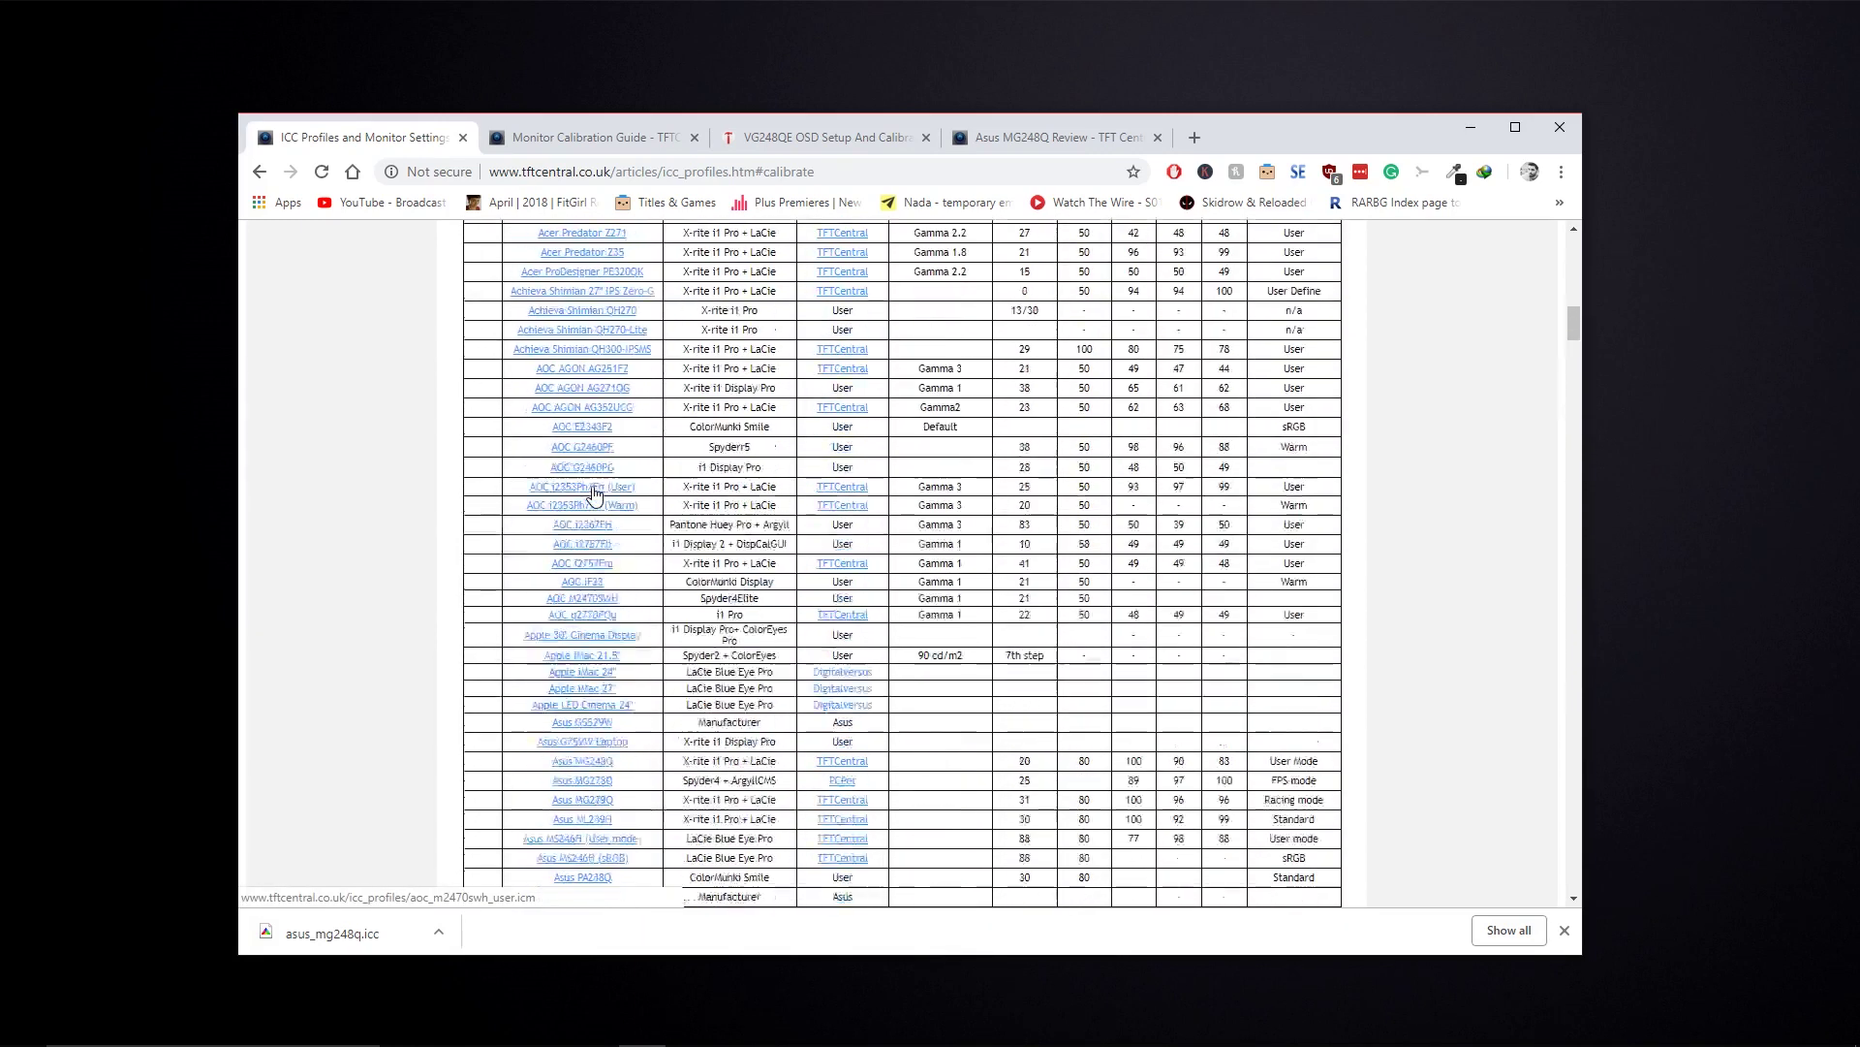
{"action": "scroll", "coordinate": [594, 492], "scroll_direction": "up", "scroll_amount": 3}
{"action": "scroll", "coordinate": [652, 485], "scroll_direction": "down", "scroll_amount": 6}
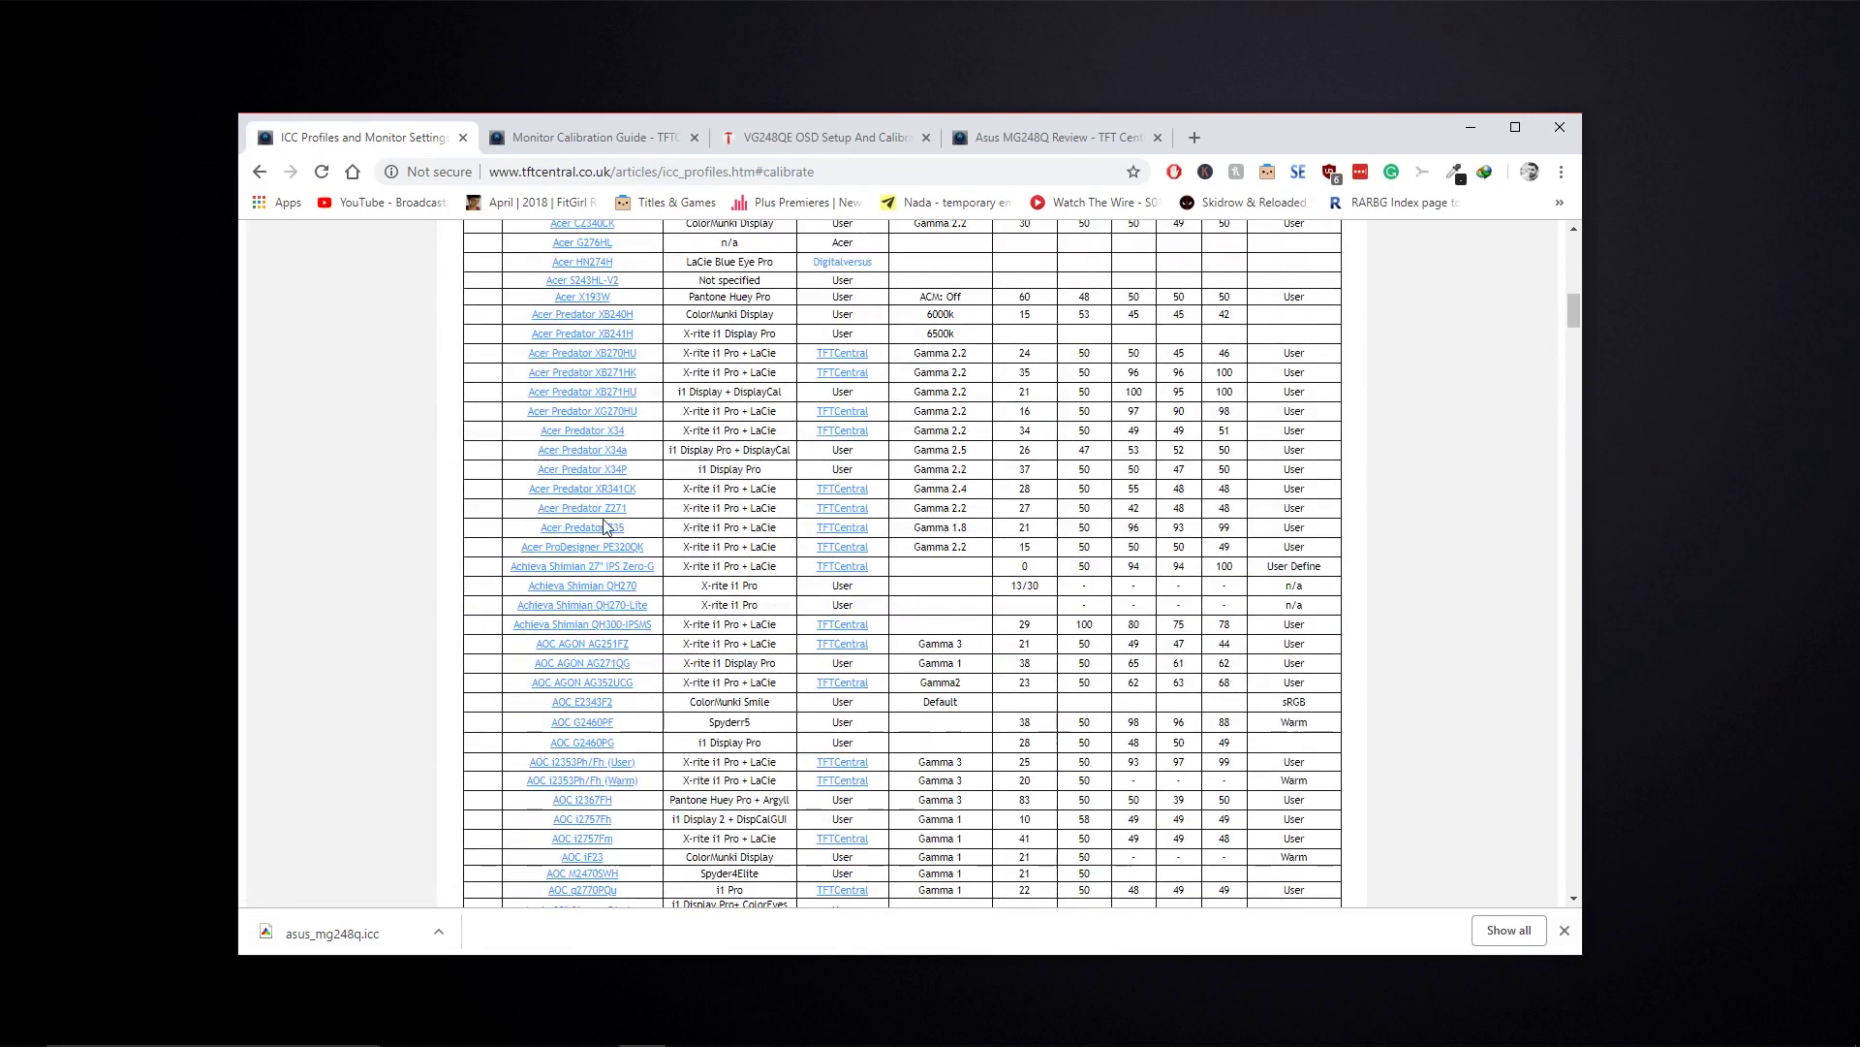
{"action": "scroll", "coordinate": [604, 526], "scroll_direction": "down", "scroll_amount": 7}
{"action": "scroll", "coordinate": [598, 484], "scroll_direction": "up", "scroll_amount": 5}
{"action": "scroll", "coordinate": [597, 482], "scroll_direction": "up", "scroll_amount": 5}
{"action": "scroll", "coordinate": [586, 582], "scroll_direction": "down", "scroll_amount": 11}
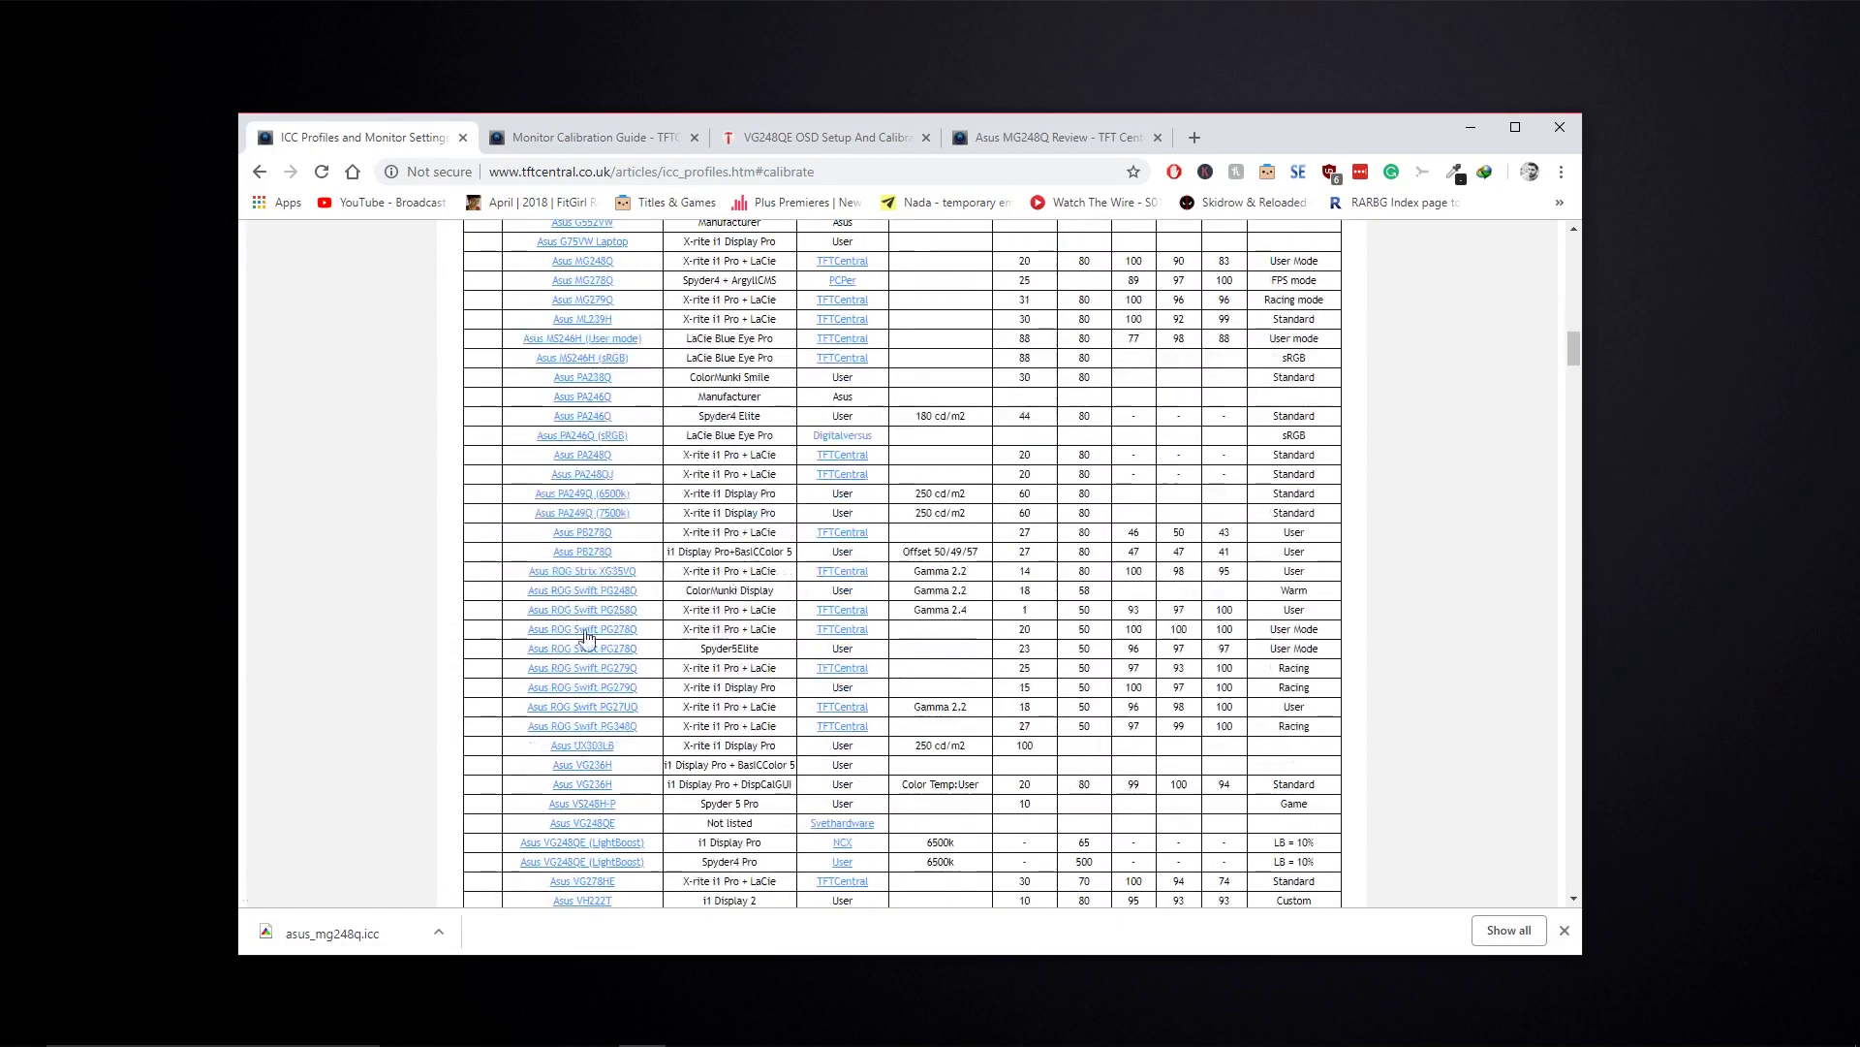
Switch to the NVIDIA Control Panel to view the MG248 display's color settings and close it again.
{"action": "right_click", "coordinate": [1684, 486]}
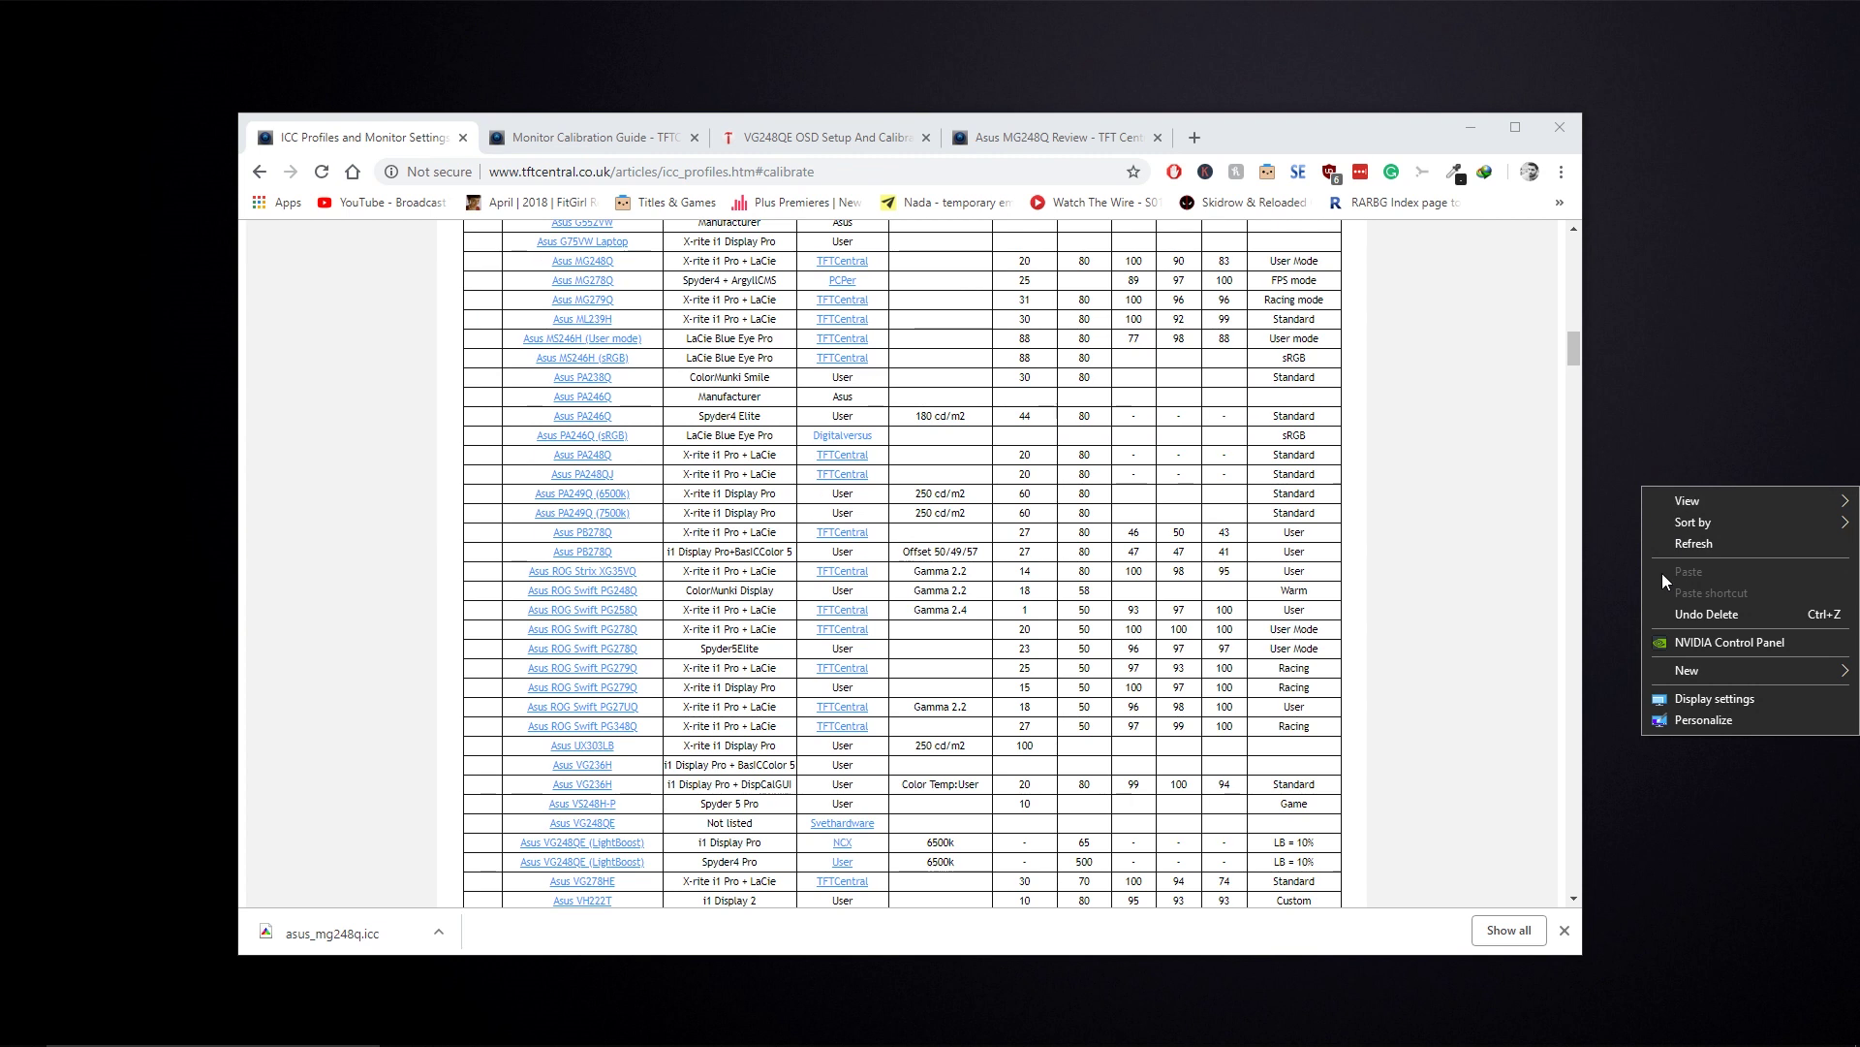
{"action": "left_click", "coordinate": [1684, 642]}
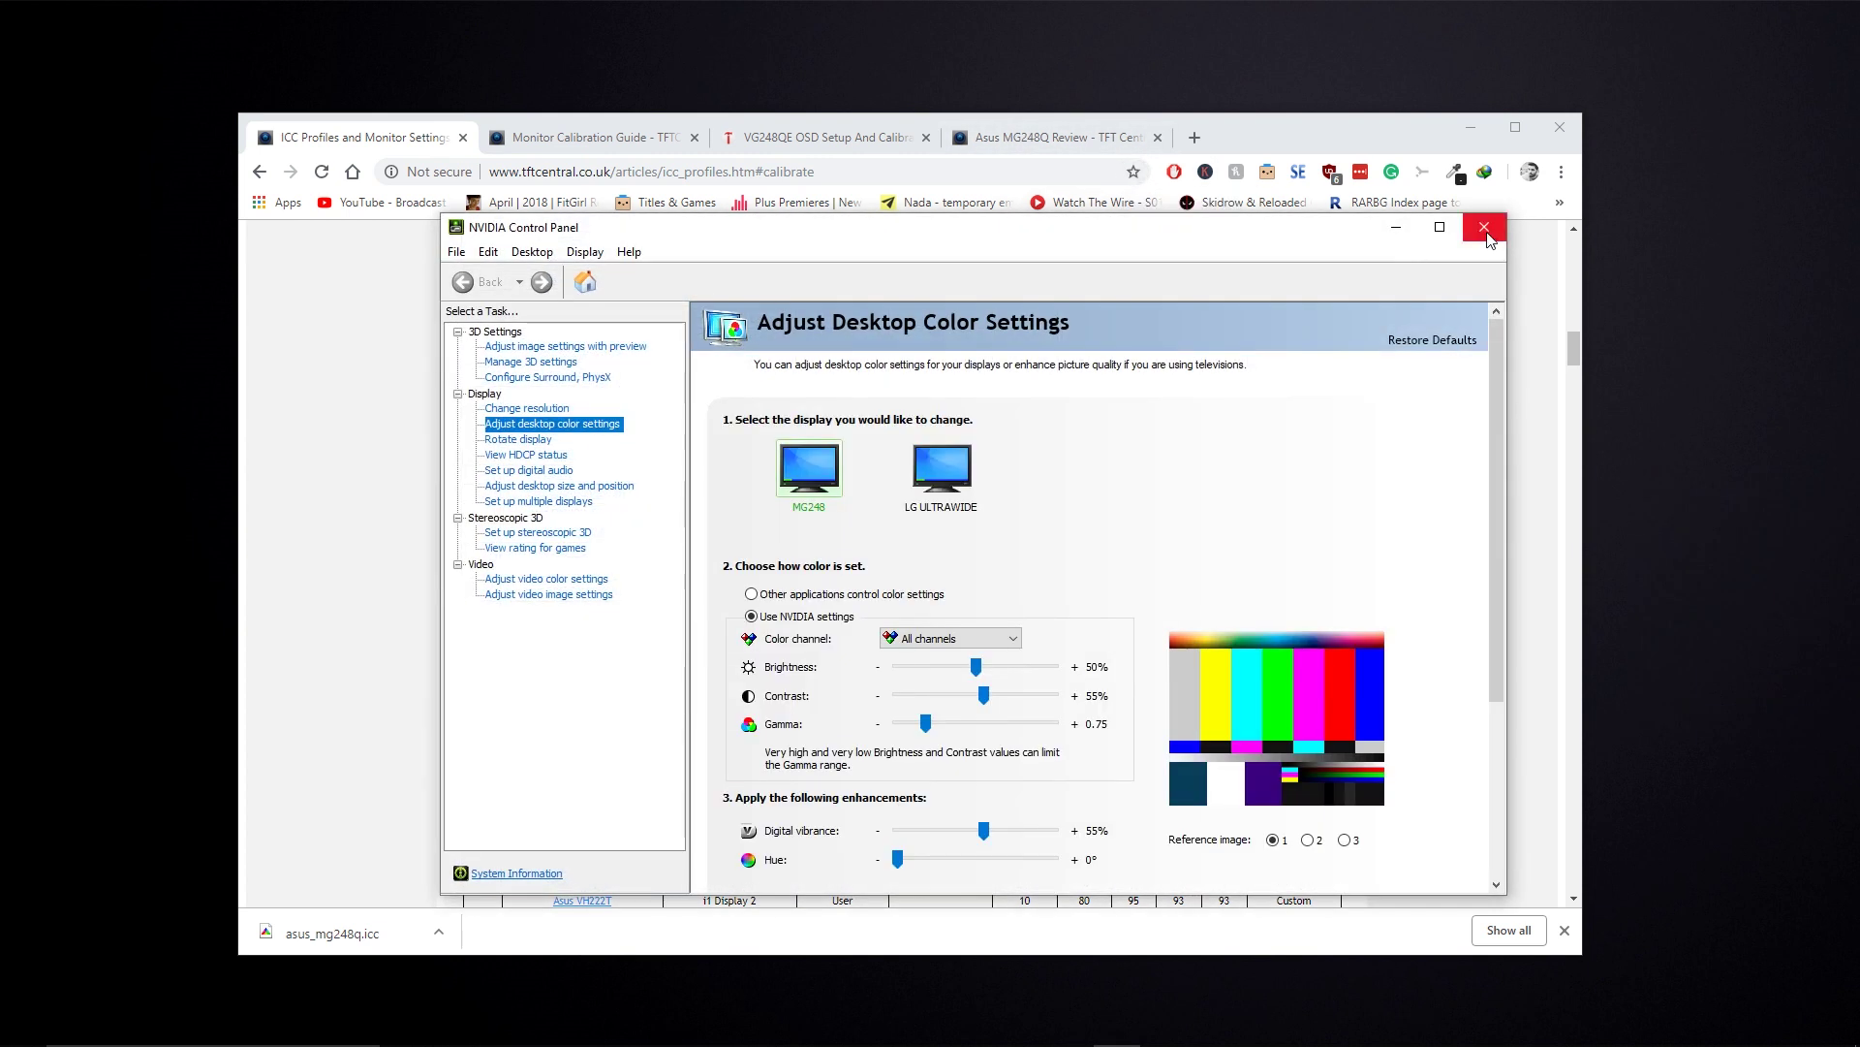
{"action": "left_click", "coordinate": [1497, 219]}
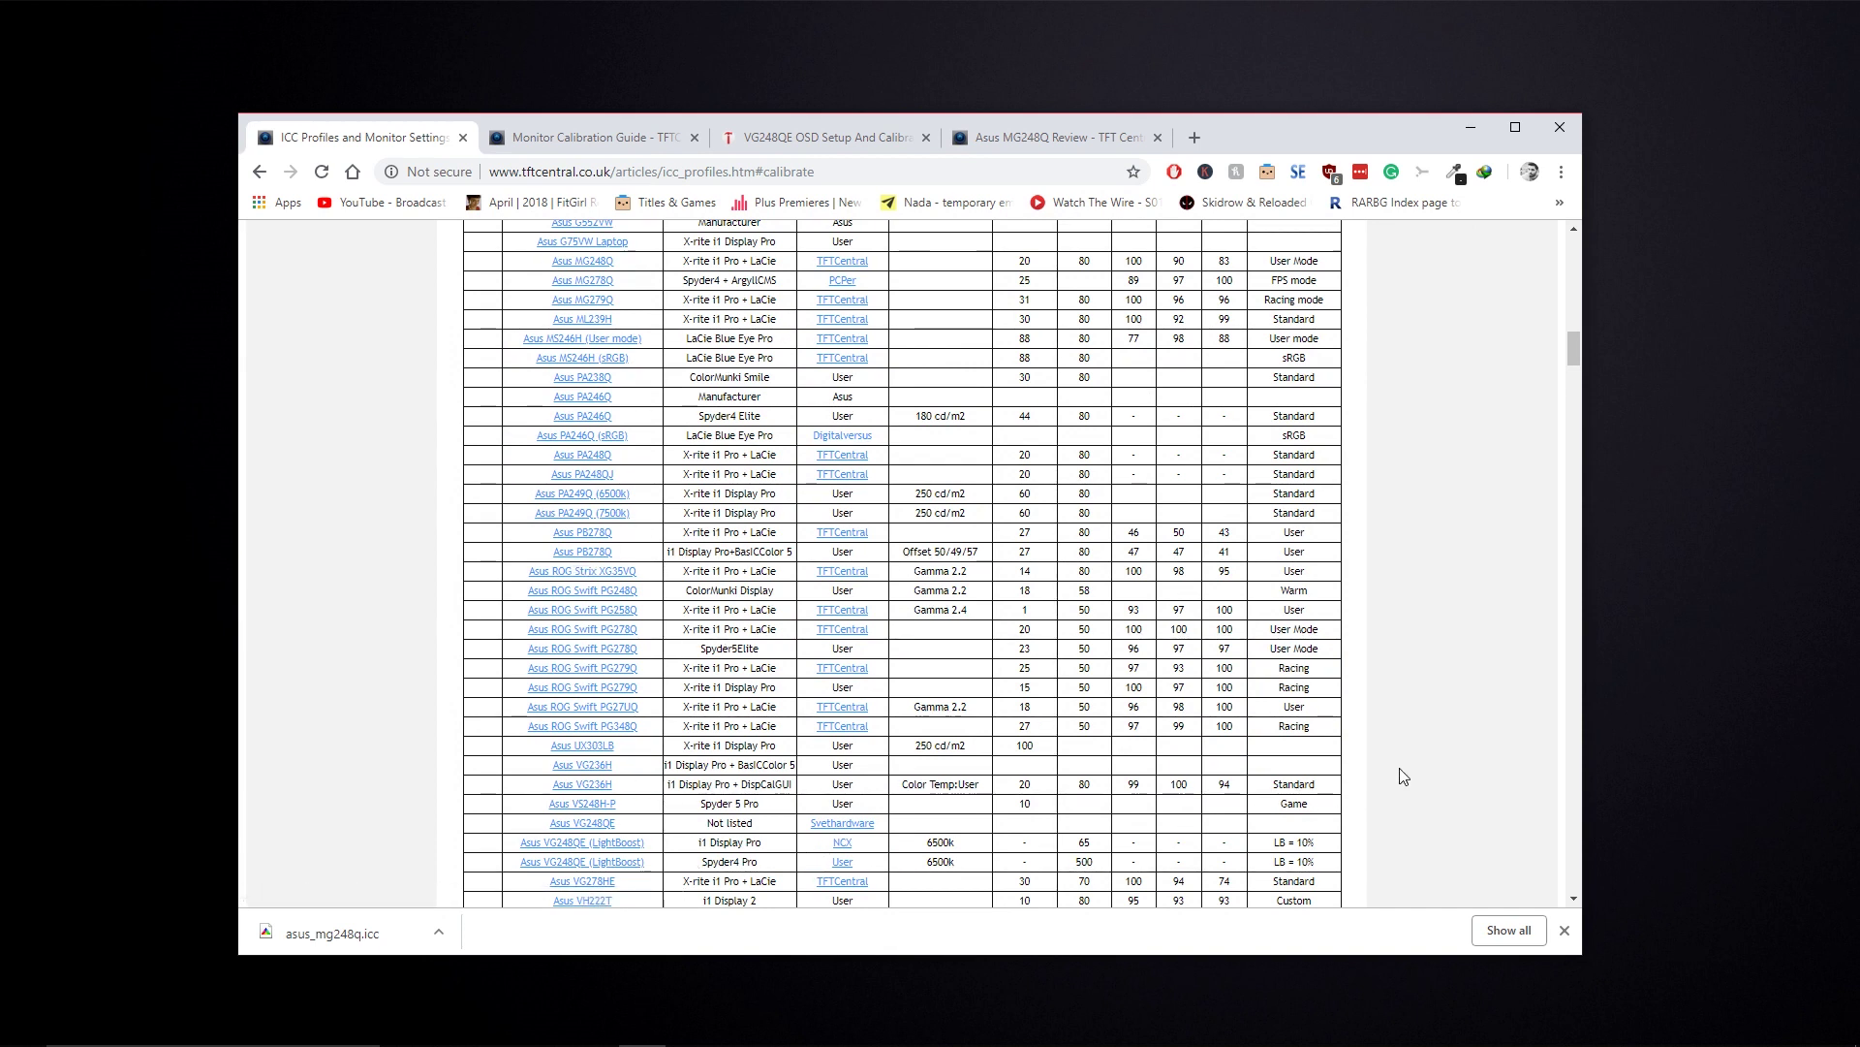
{"action": "right_click", "coordinate": [1633, 481]}
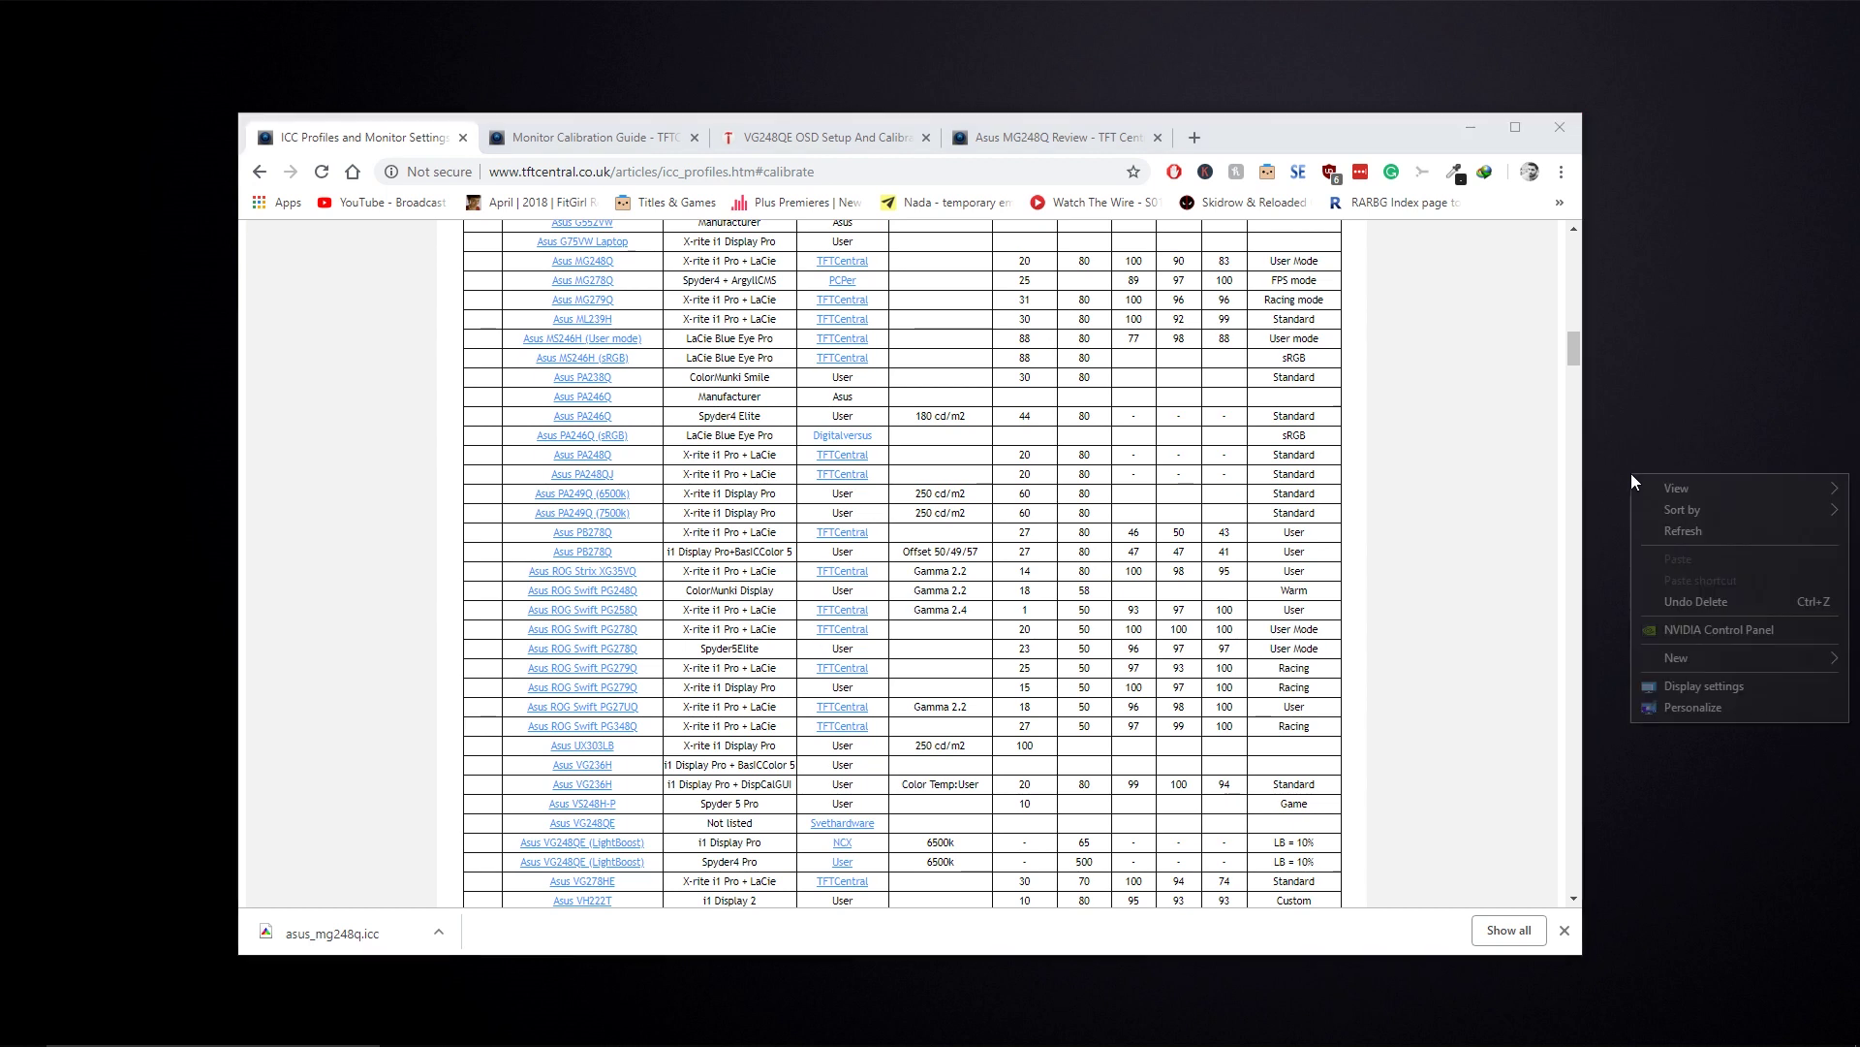
{"action": "left_click", "coordinate": [1673, 629]}
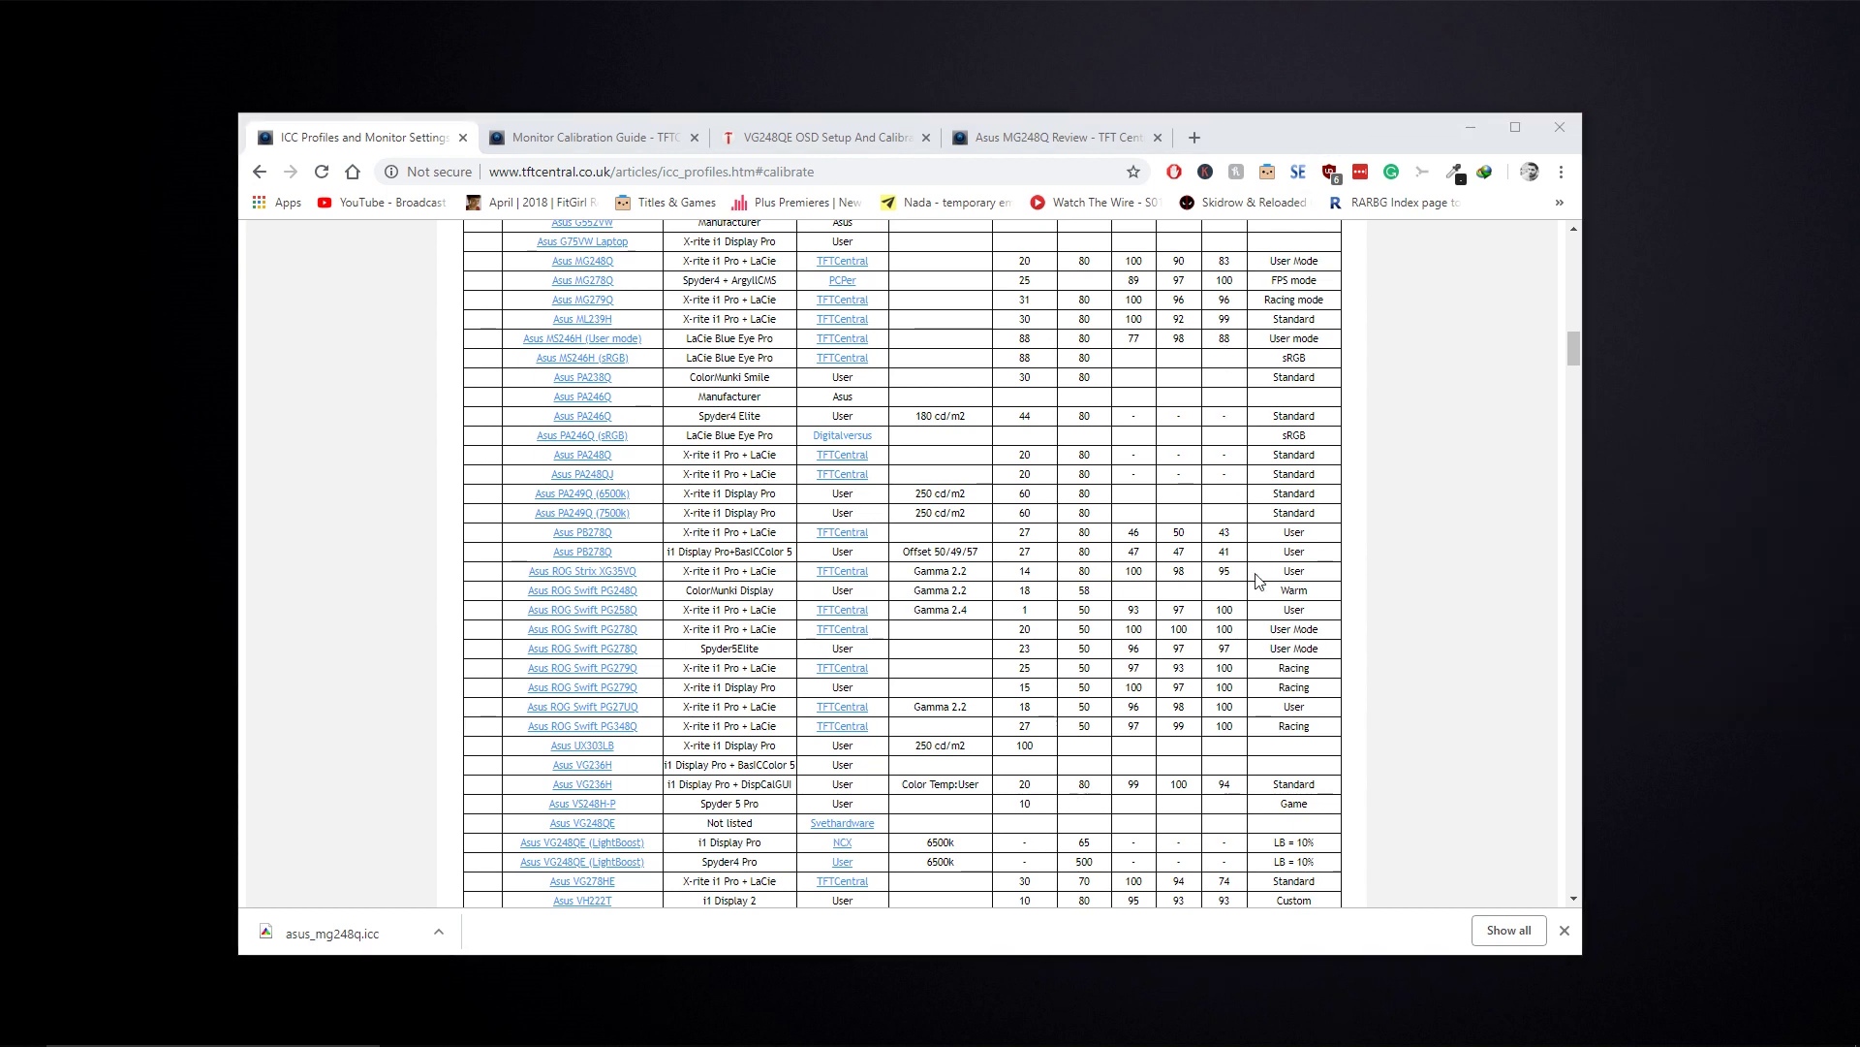
{"action": "left_click", "coordinate": [1486, 233]}
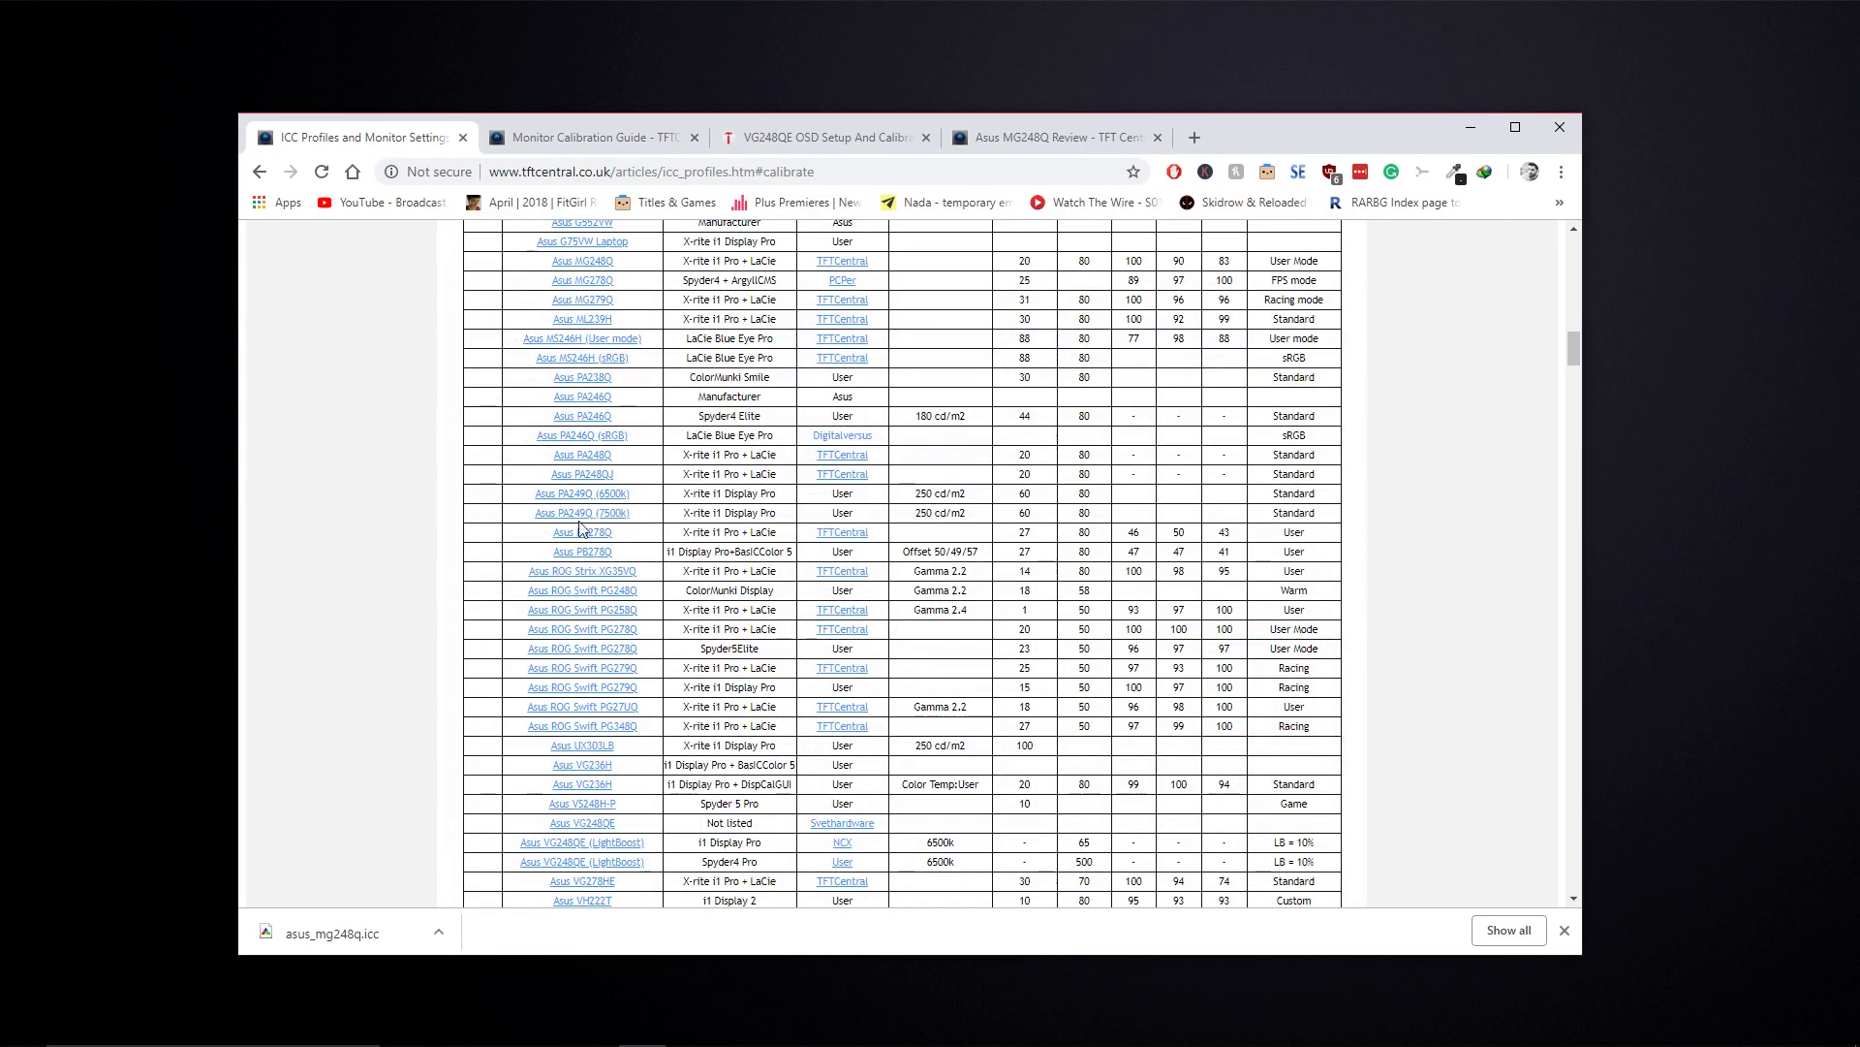
Examine the Asus MG248Q row against the table's brightness, contrast, R, G, B and preset mode columns.
{"action": "scroll", "coordinate": [585, 513], "scroll_direction": "up", "scroll_amount": 3}
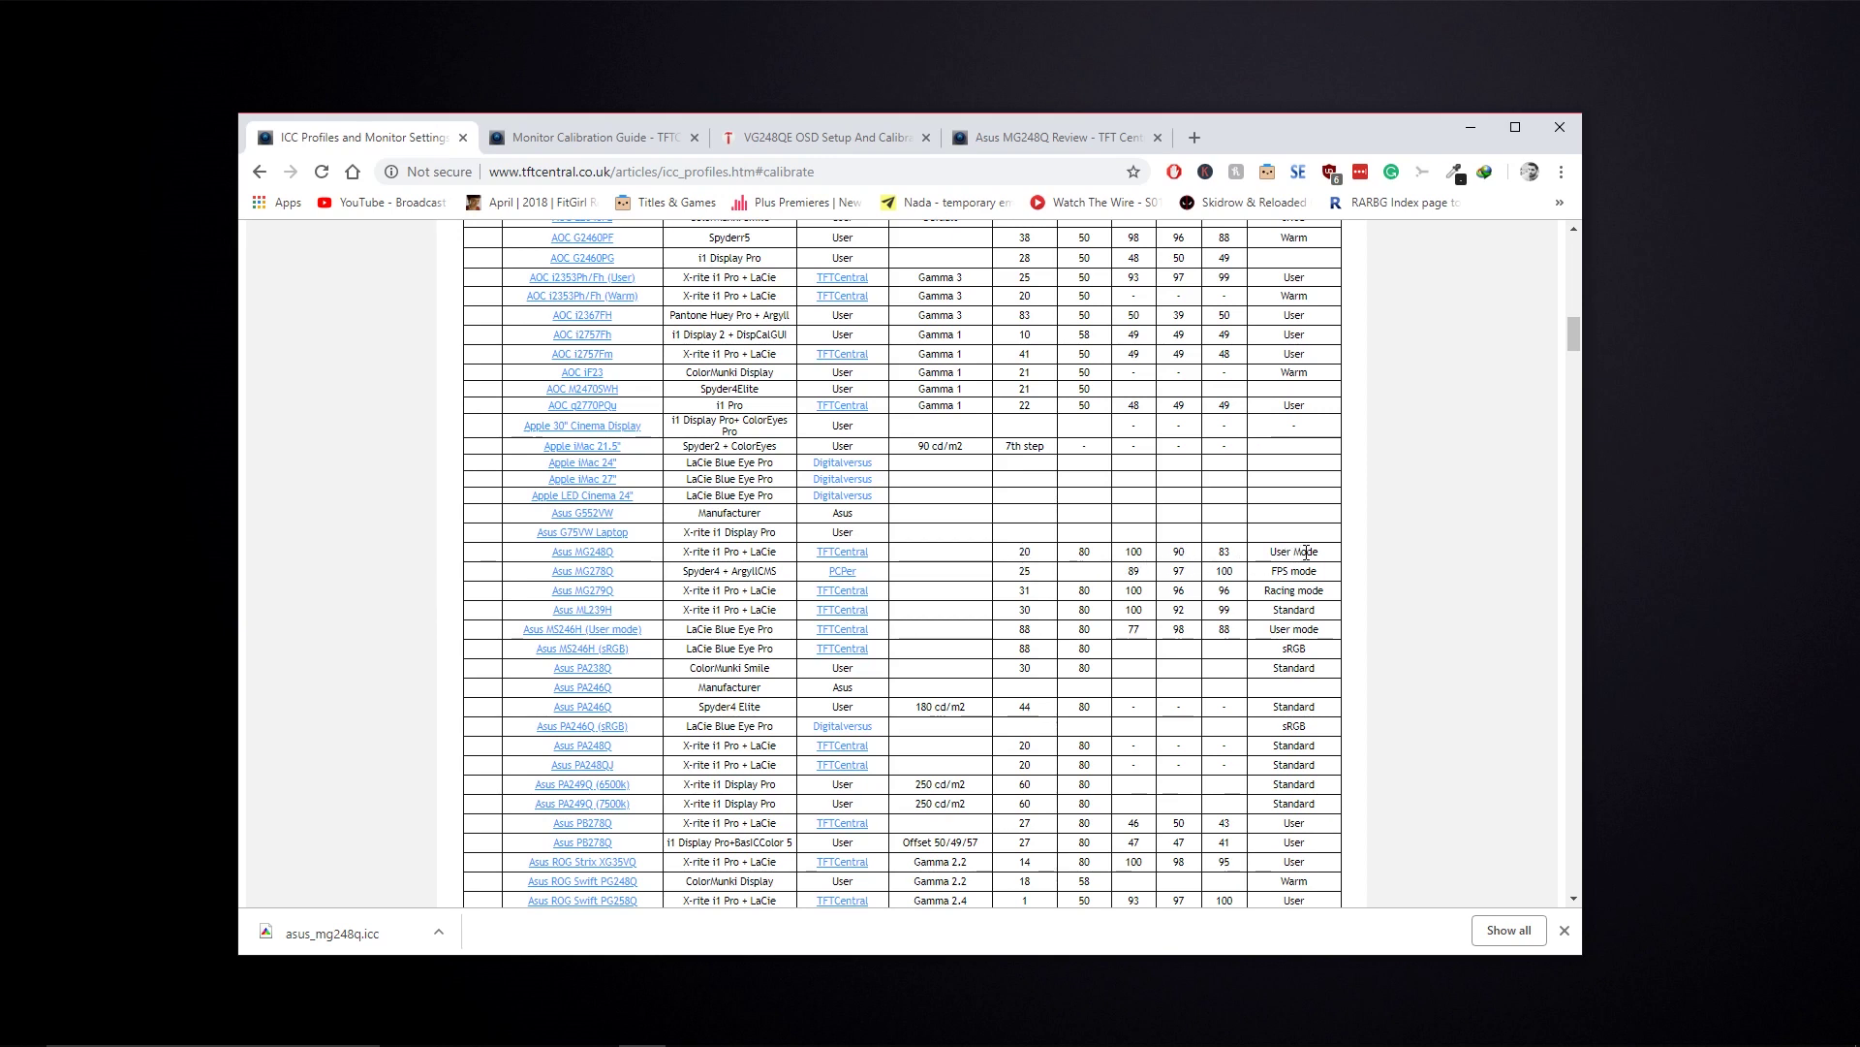
{"action": "key", "text": "Home"}
{"action": "scroll", "coordinate": [659, 286], "scroll_direction": "down", "scroll_amount": 6}
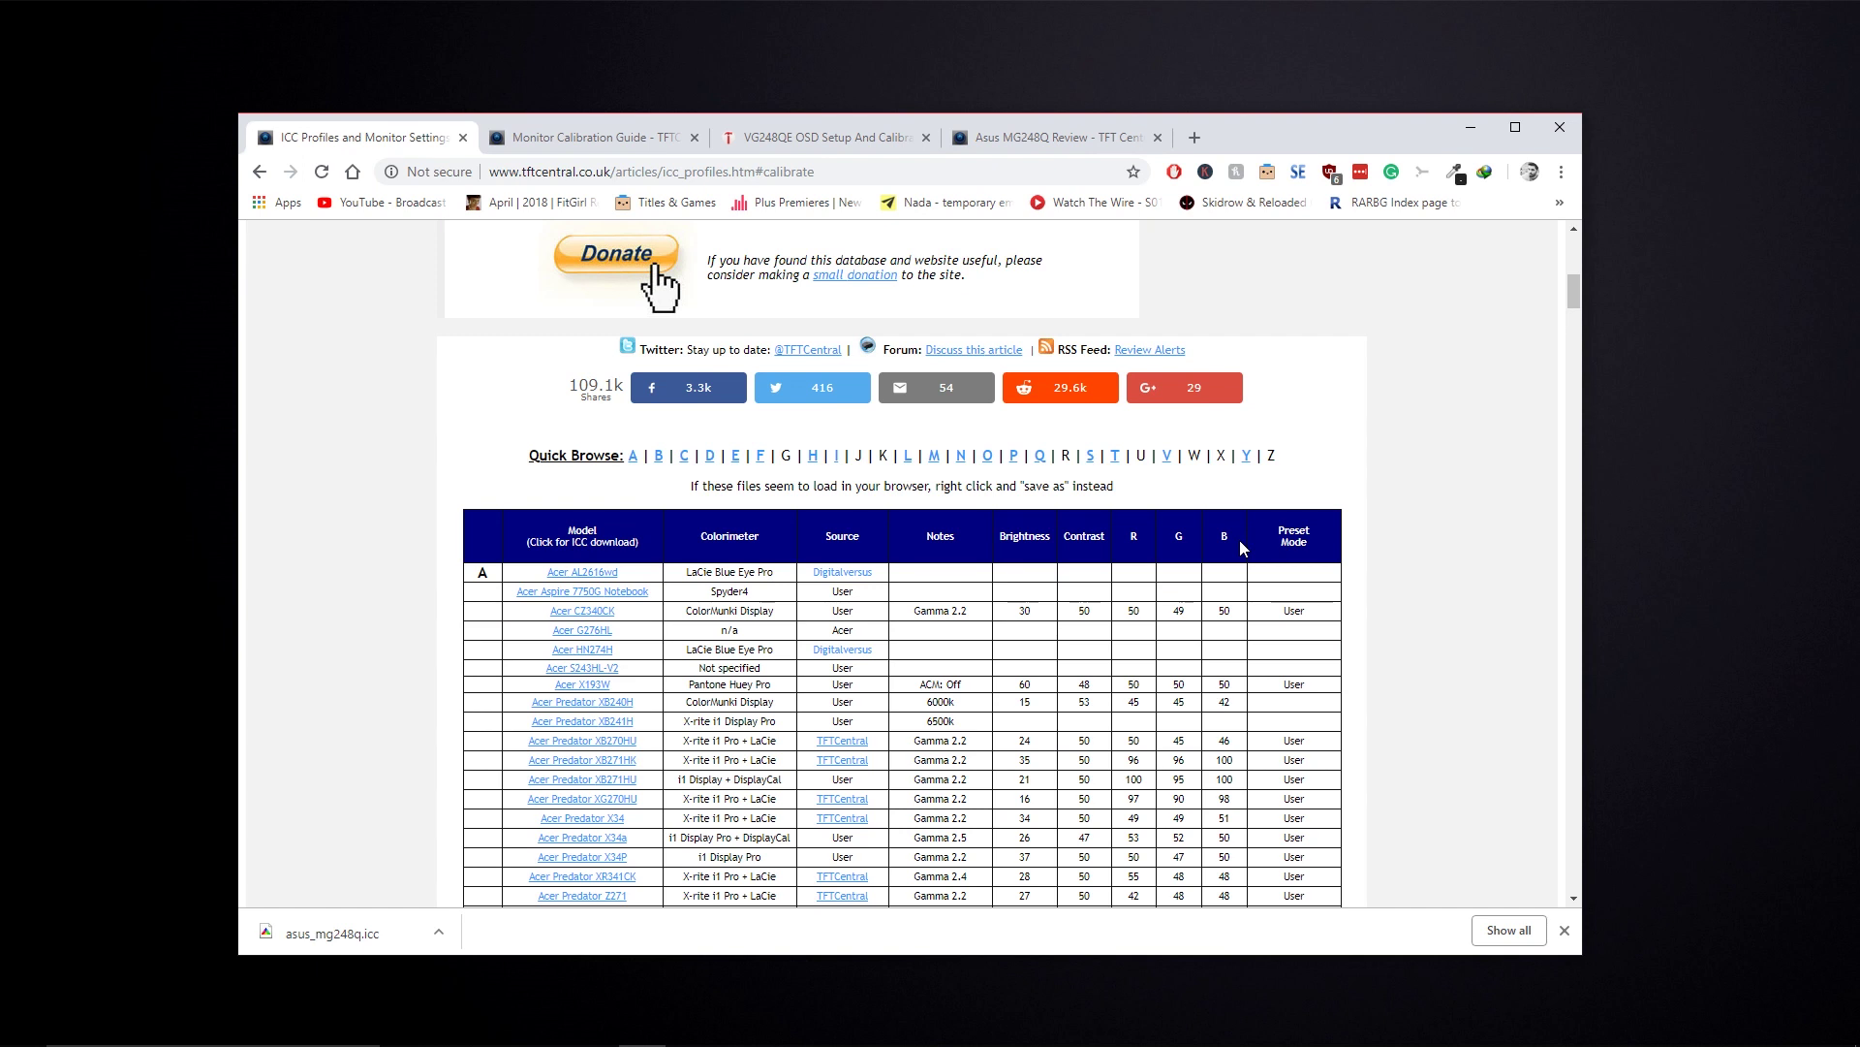
{"action": "scroll", "coordinate": [1299, 547], "scroll_direction": "down", "scroll_amount": 10}
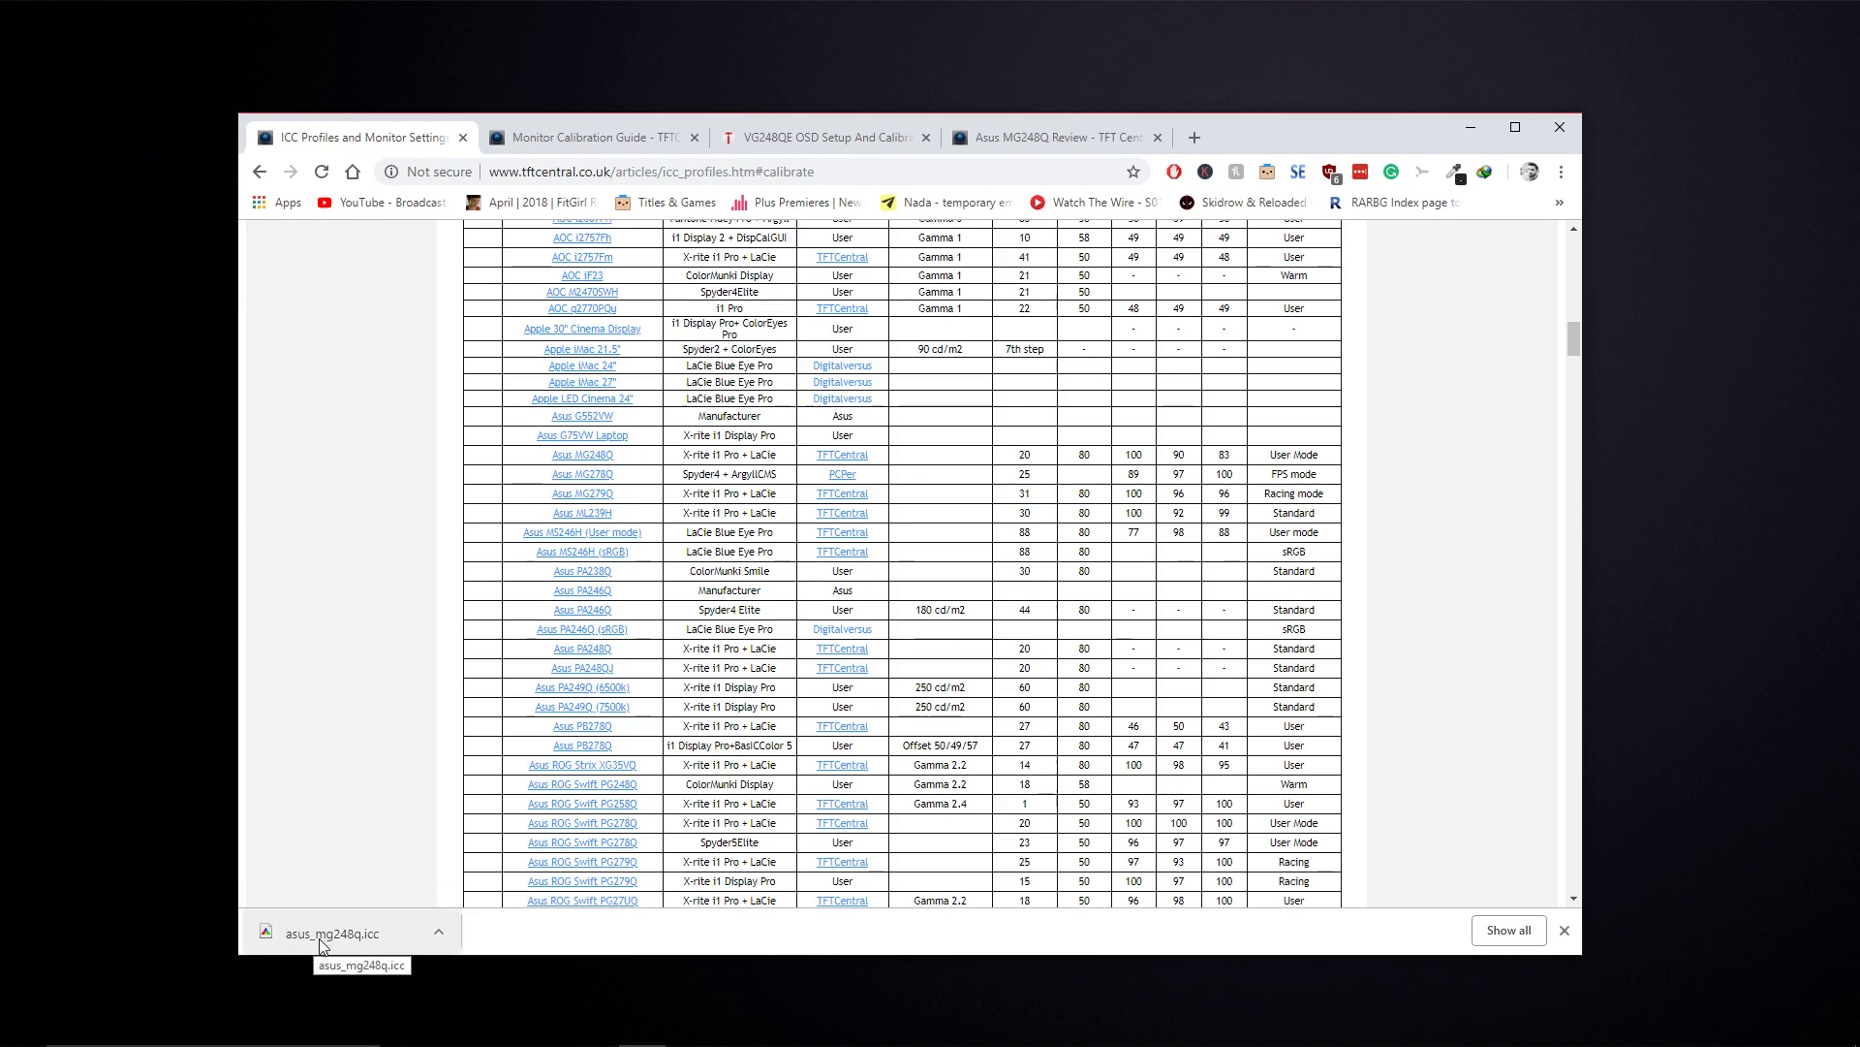
Go to the Install and Activate an ICC Profile section below the model table.
{"action": "scroll", "coordinate": [594, 768], "scroll_direction": "down", "scroll_amount": 20}
{"action": "scroll", "coordinate": [603, 747], "scroll_direction": "down", "scroll_amount": 15}
{"action": "scroll", "coordinate": [609, 748], "scroll_direction": "up", "scroll_amount": 6}
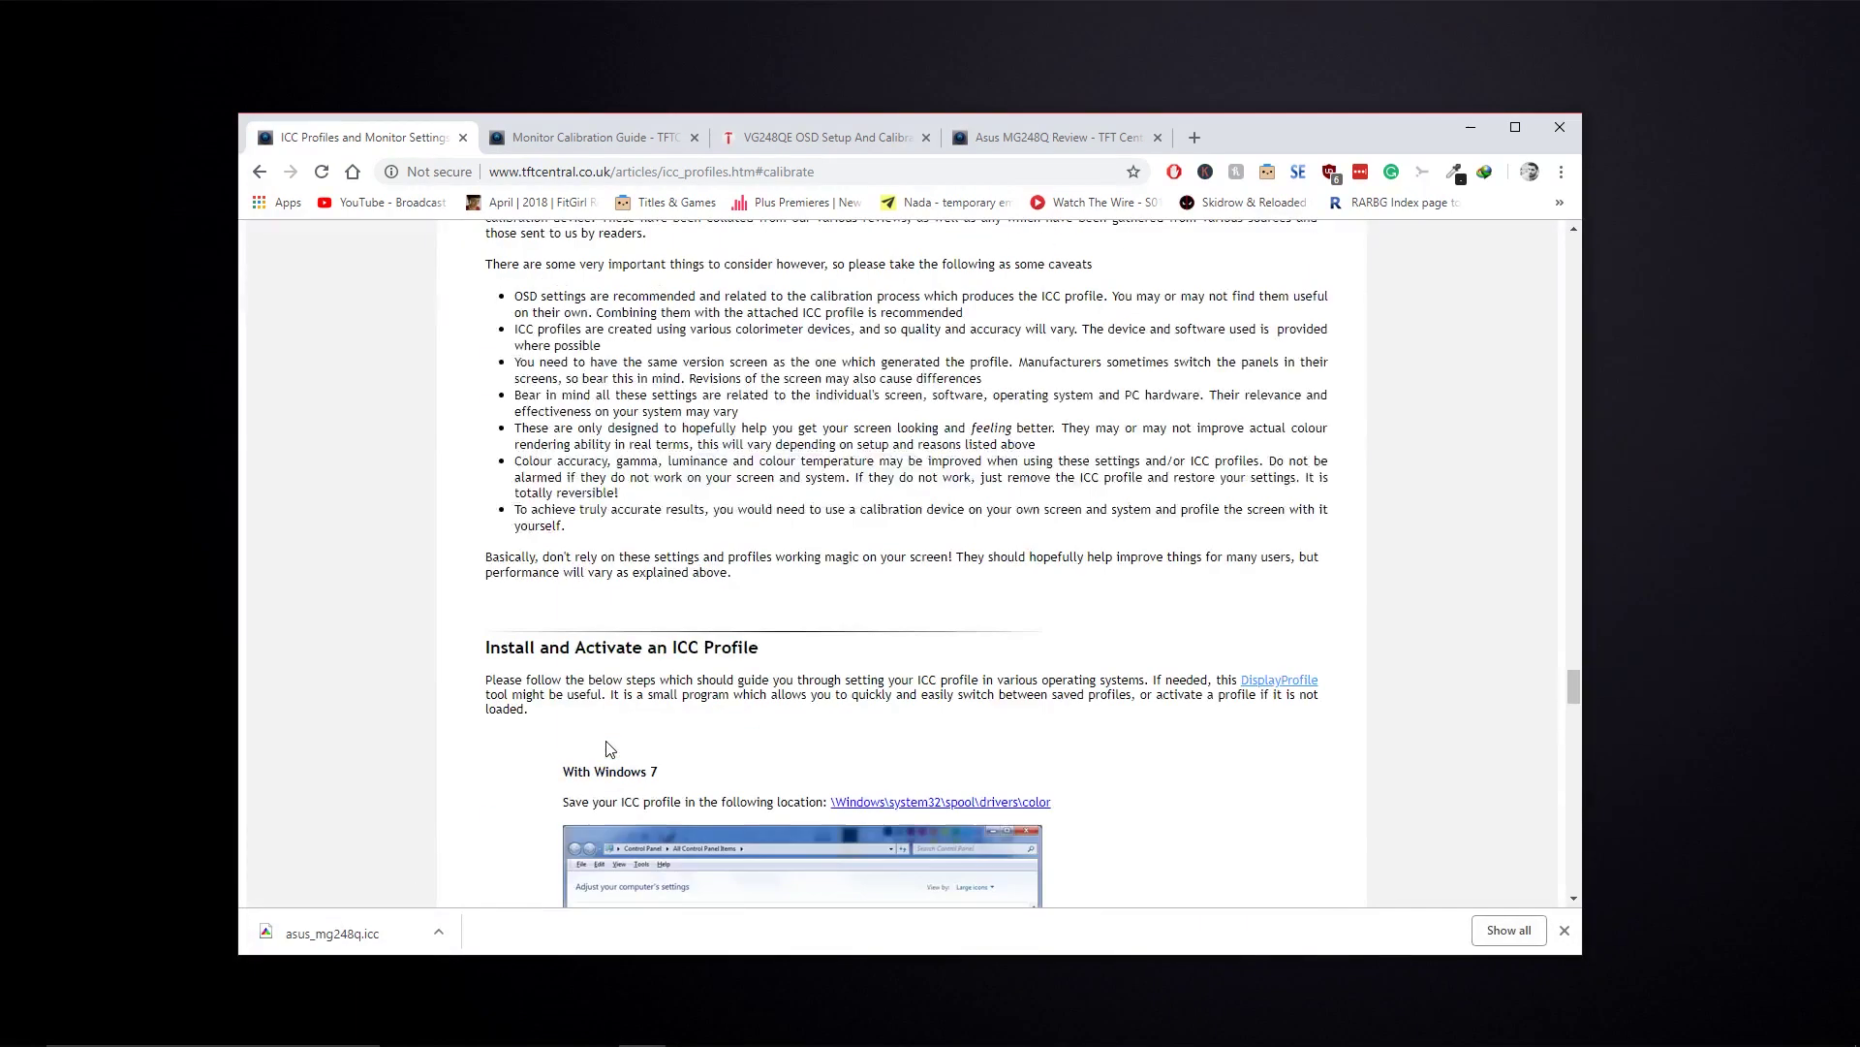
Read the Windows 7 instructions for saving an ICC profile and assigning it in Color Management.
{"action": "scroll", "coordinate": [592, 745], "scroll_direction": "down", "scroll_amount": 1}
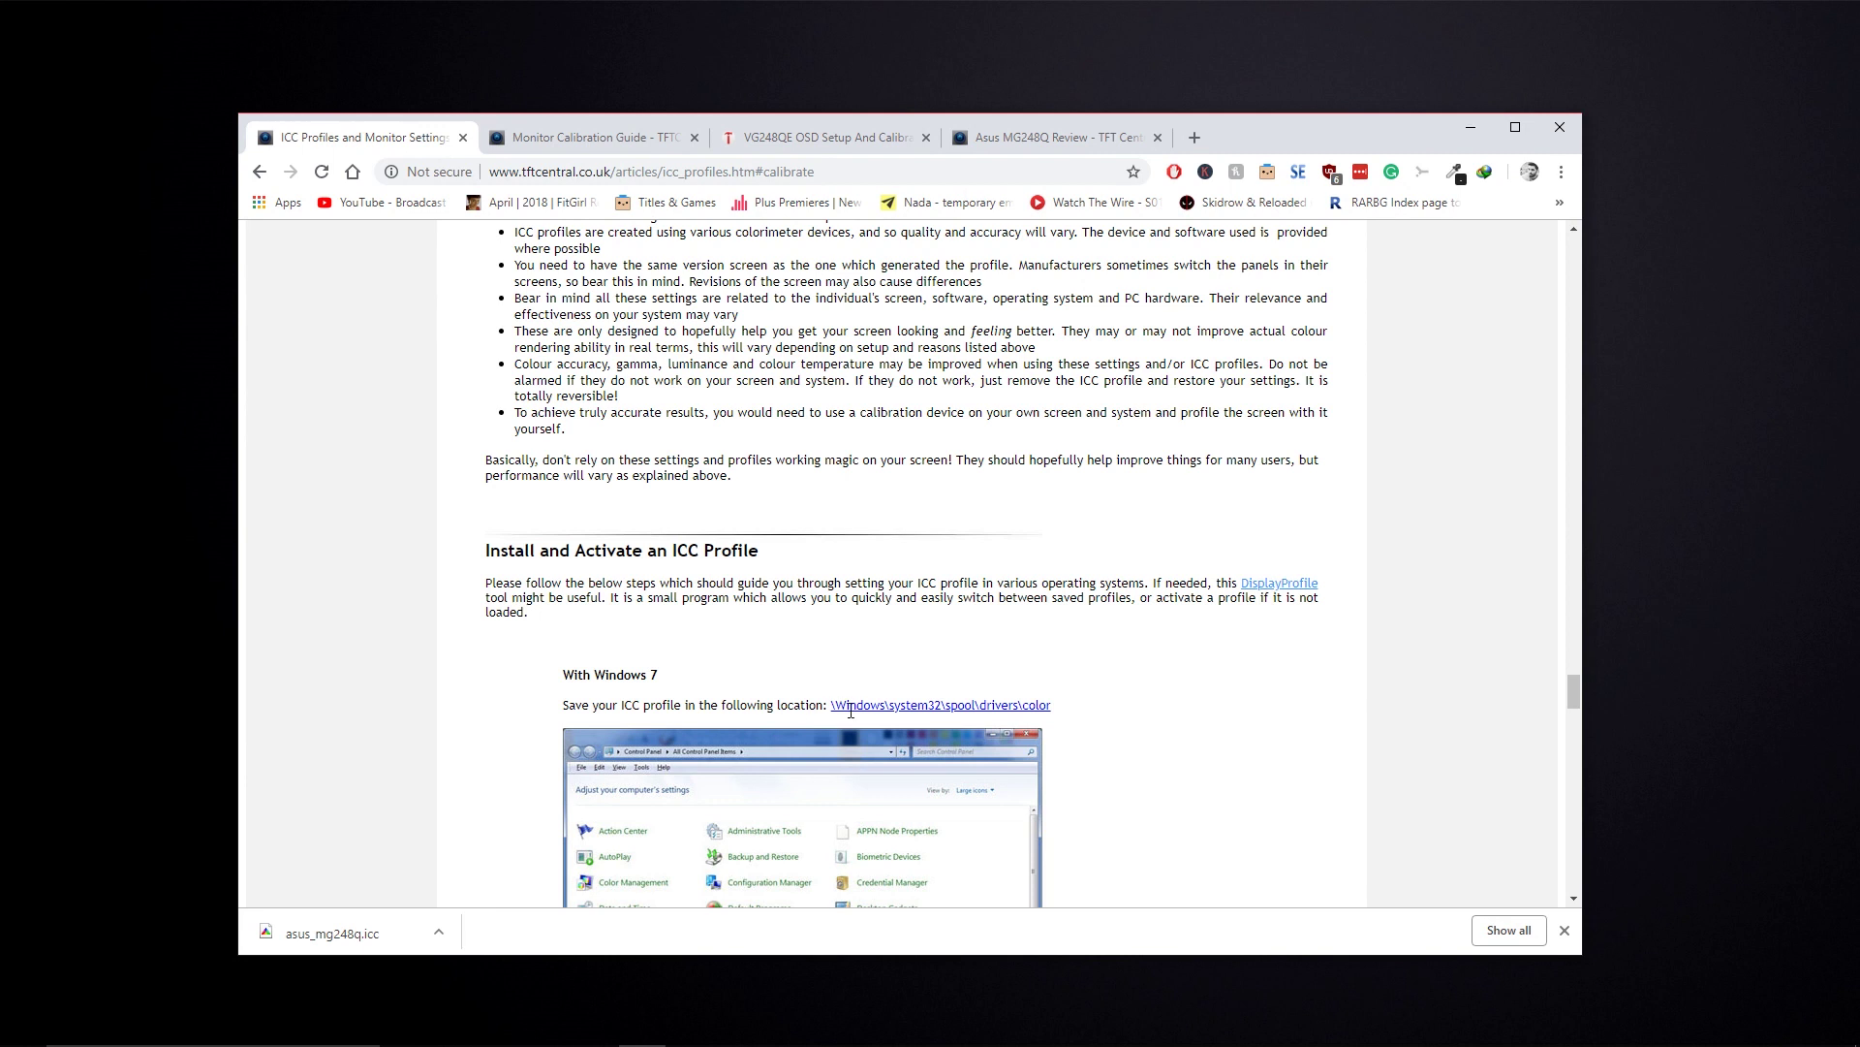
{"action": "scroll", "coordinate": [857, 709], "scroll_direction": "down", "scroll_amount": 1}
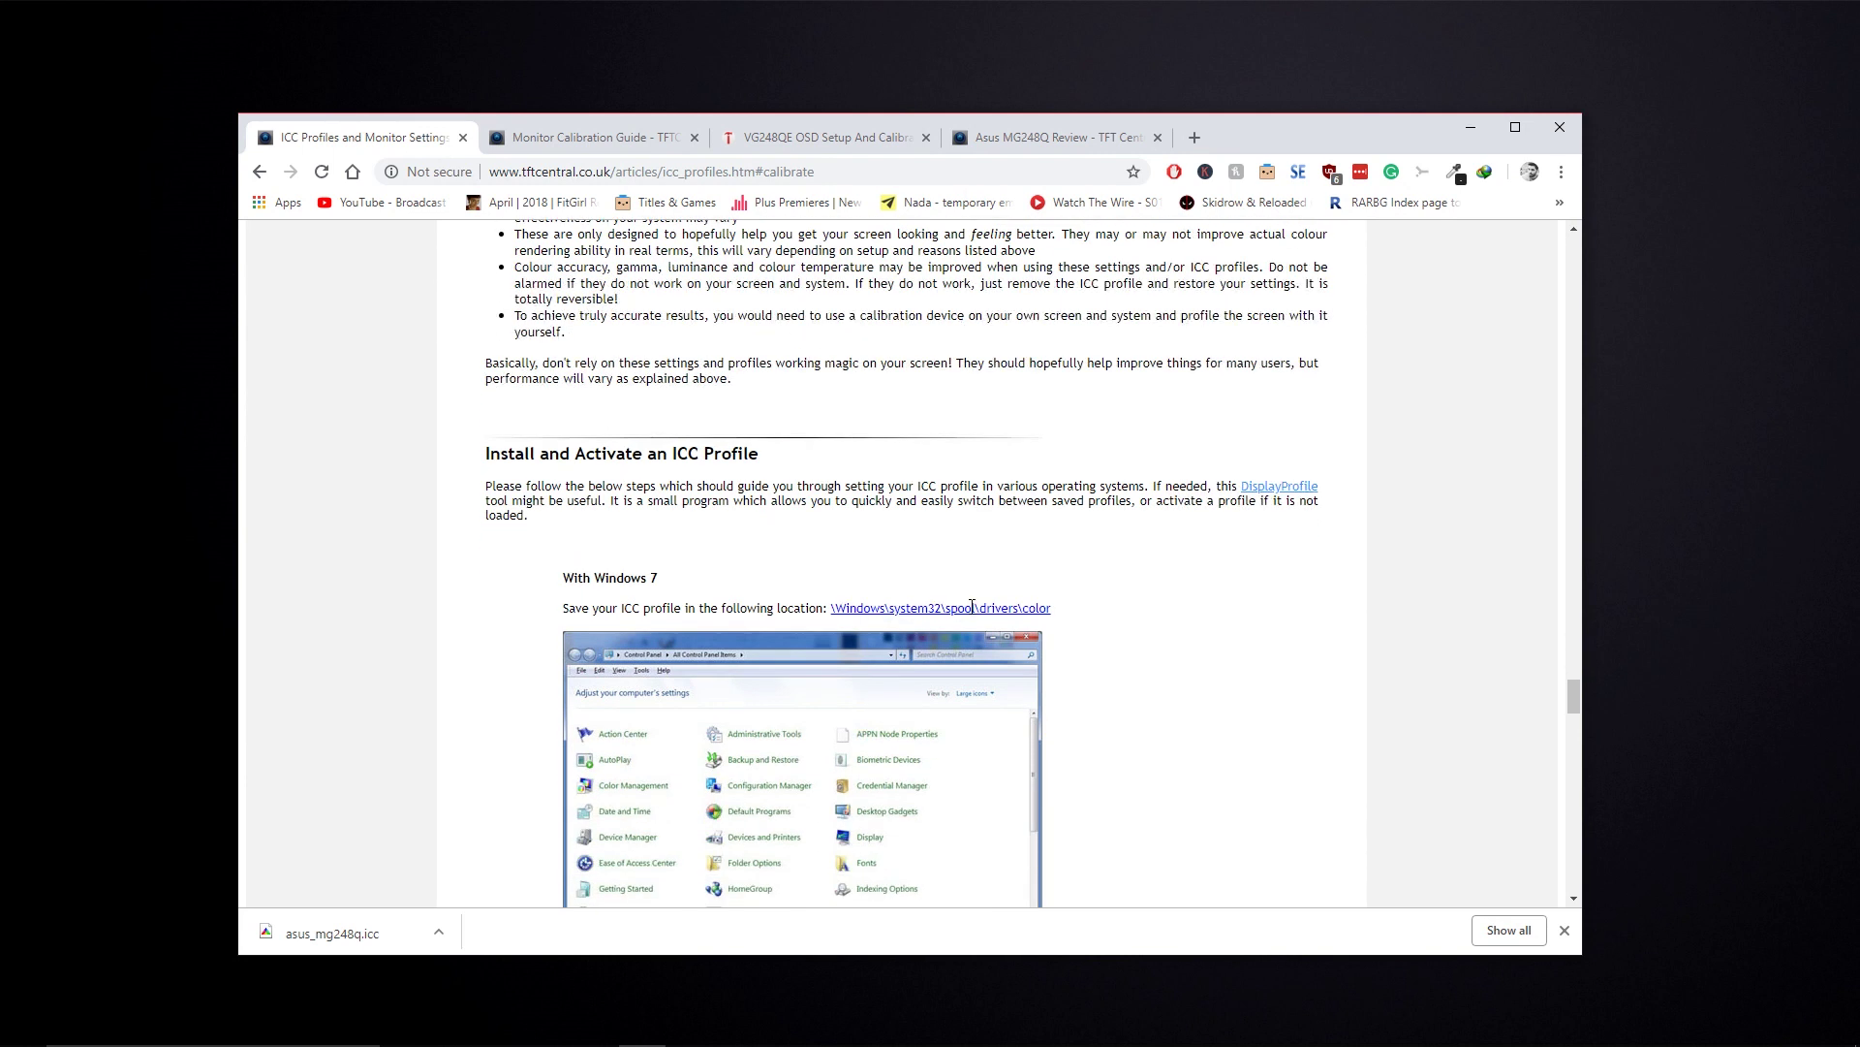
{"action": "scroll", "coordinate": [988, 612], "scroll_direction": "down", "scroll_amount": 1}
{"action": "scroll", "coordinate": [895, 668], "scroll_direction": "down", "scroll_amount": 3}
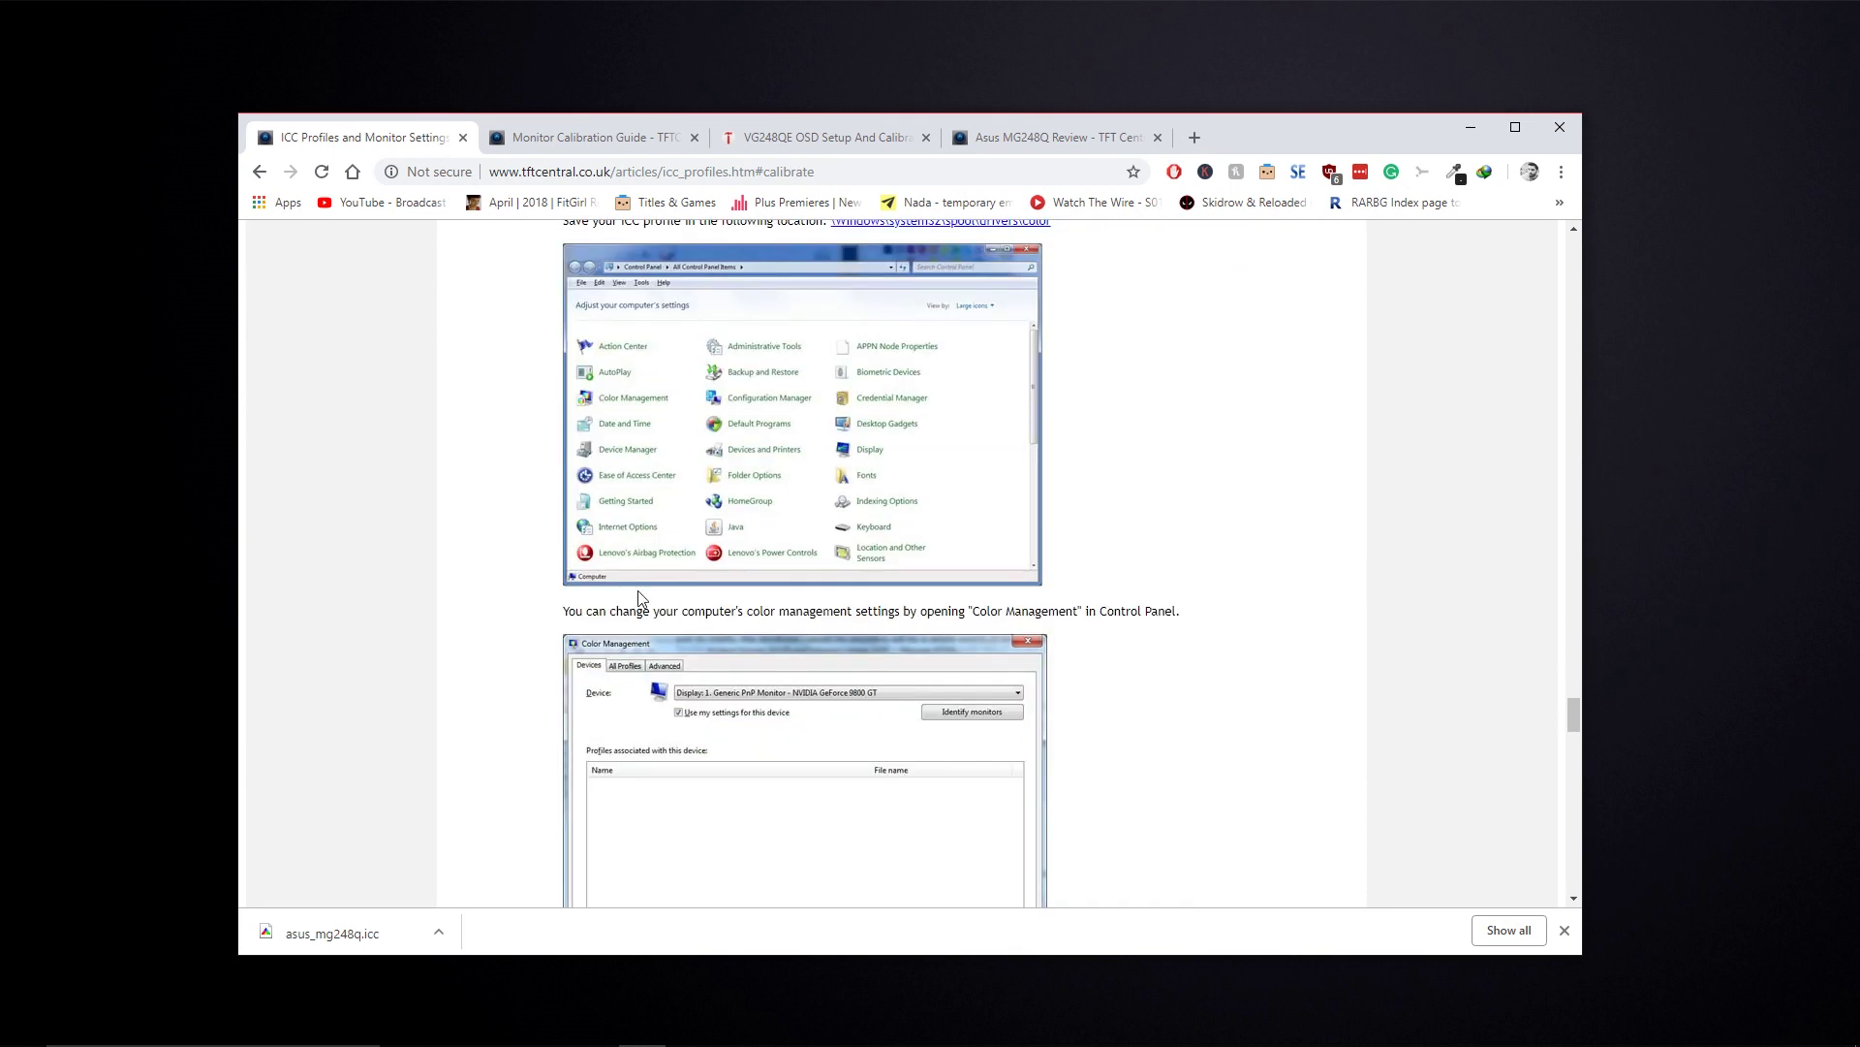
{"action": "scroll", "coordinate": [669, 456], "scroll_direction": "down", "scroll_amount": 1}
{"action": "scroll", "coordinate": [712, 640], "scroll_direction": "up", "scroll_amount": 2}
{"action": "scroll", "coordinate": [713, 626], "scroll_direction": "up", "scroll_amount": 1}
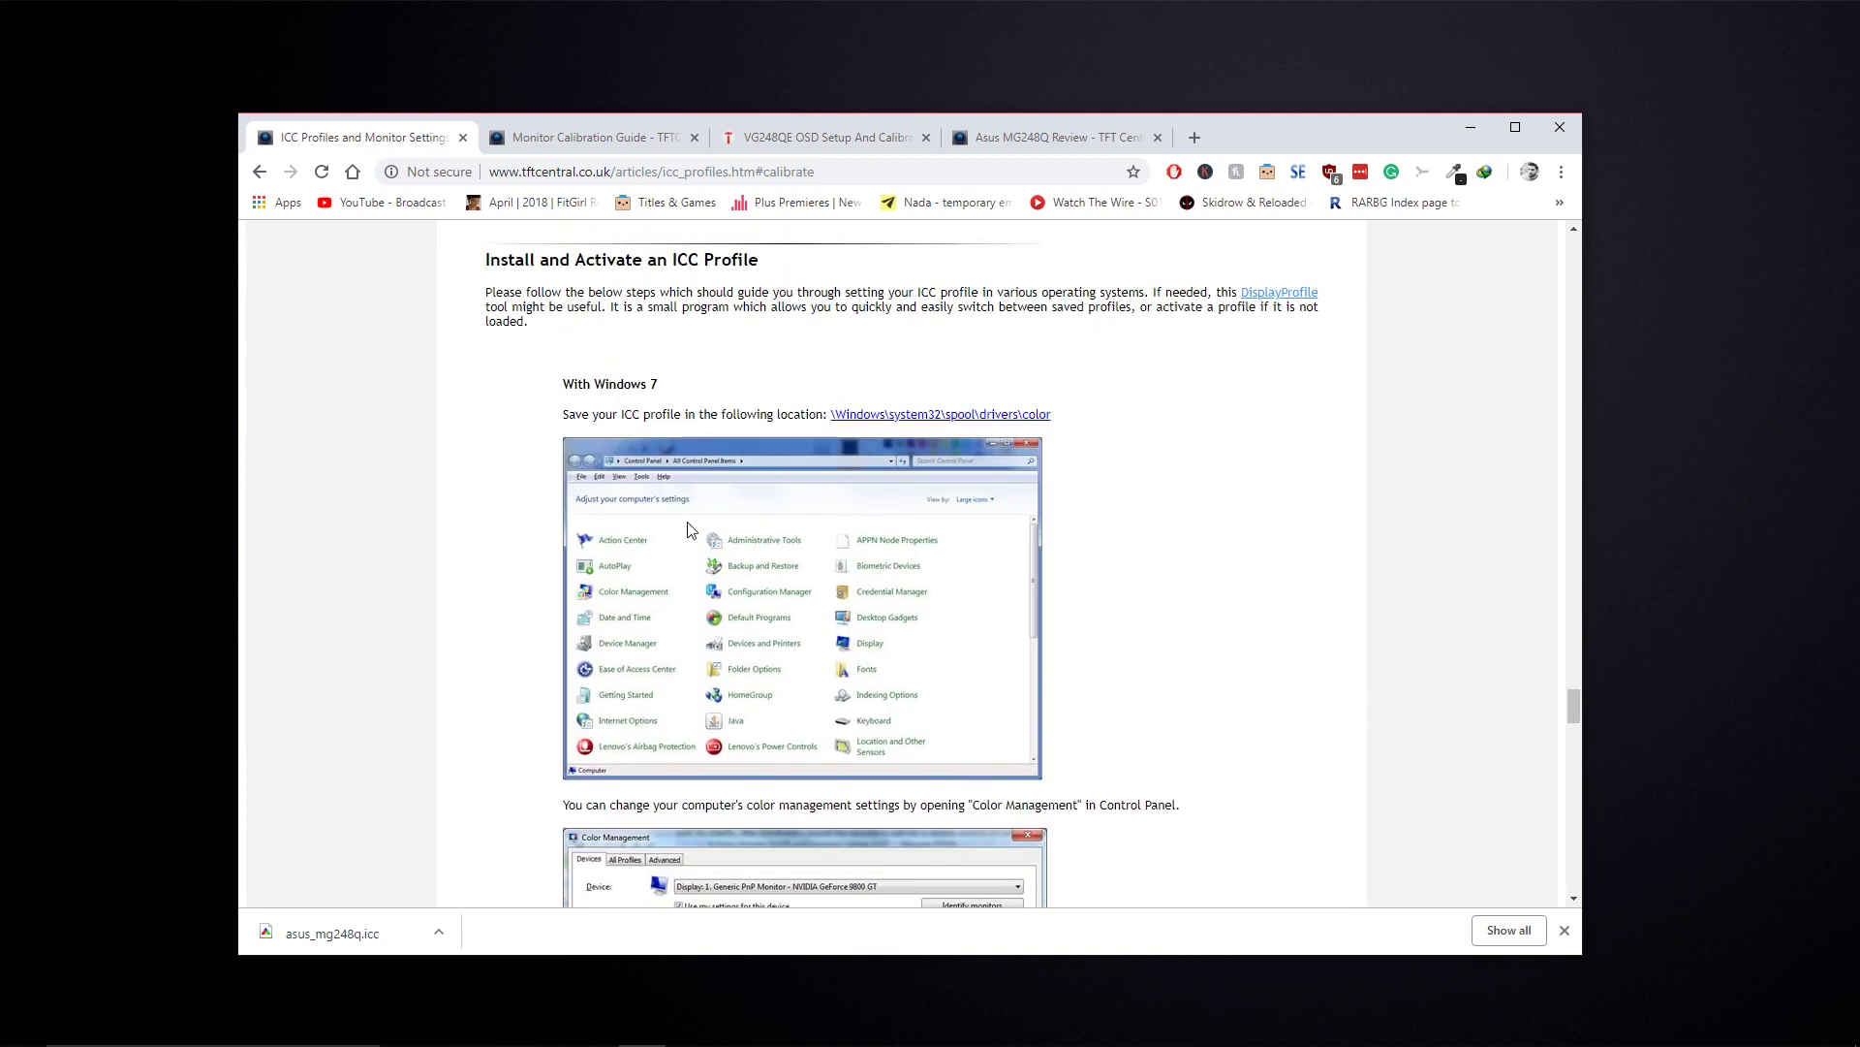
{"action": "scroll", "coordinate": [728, 678], "scroll_direction": "down", "scroll_amount": 3}
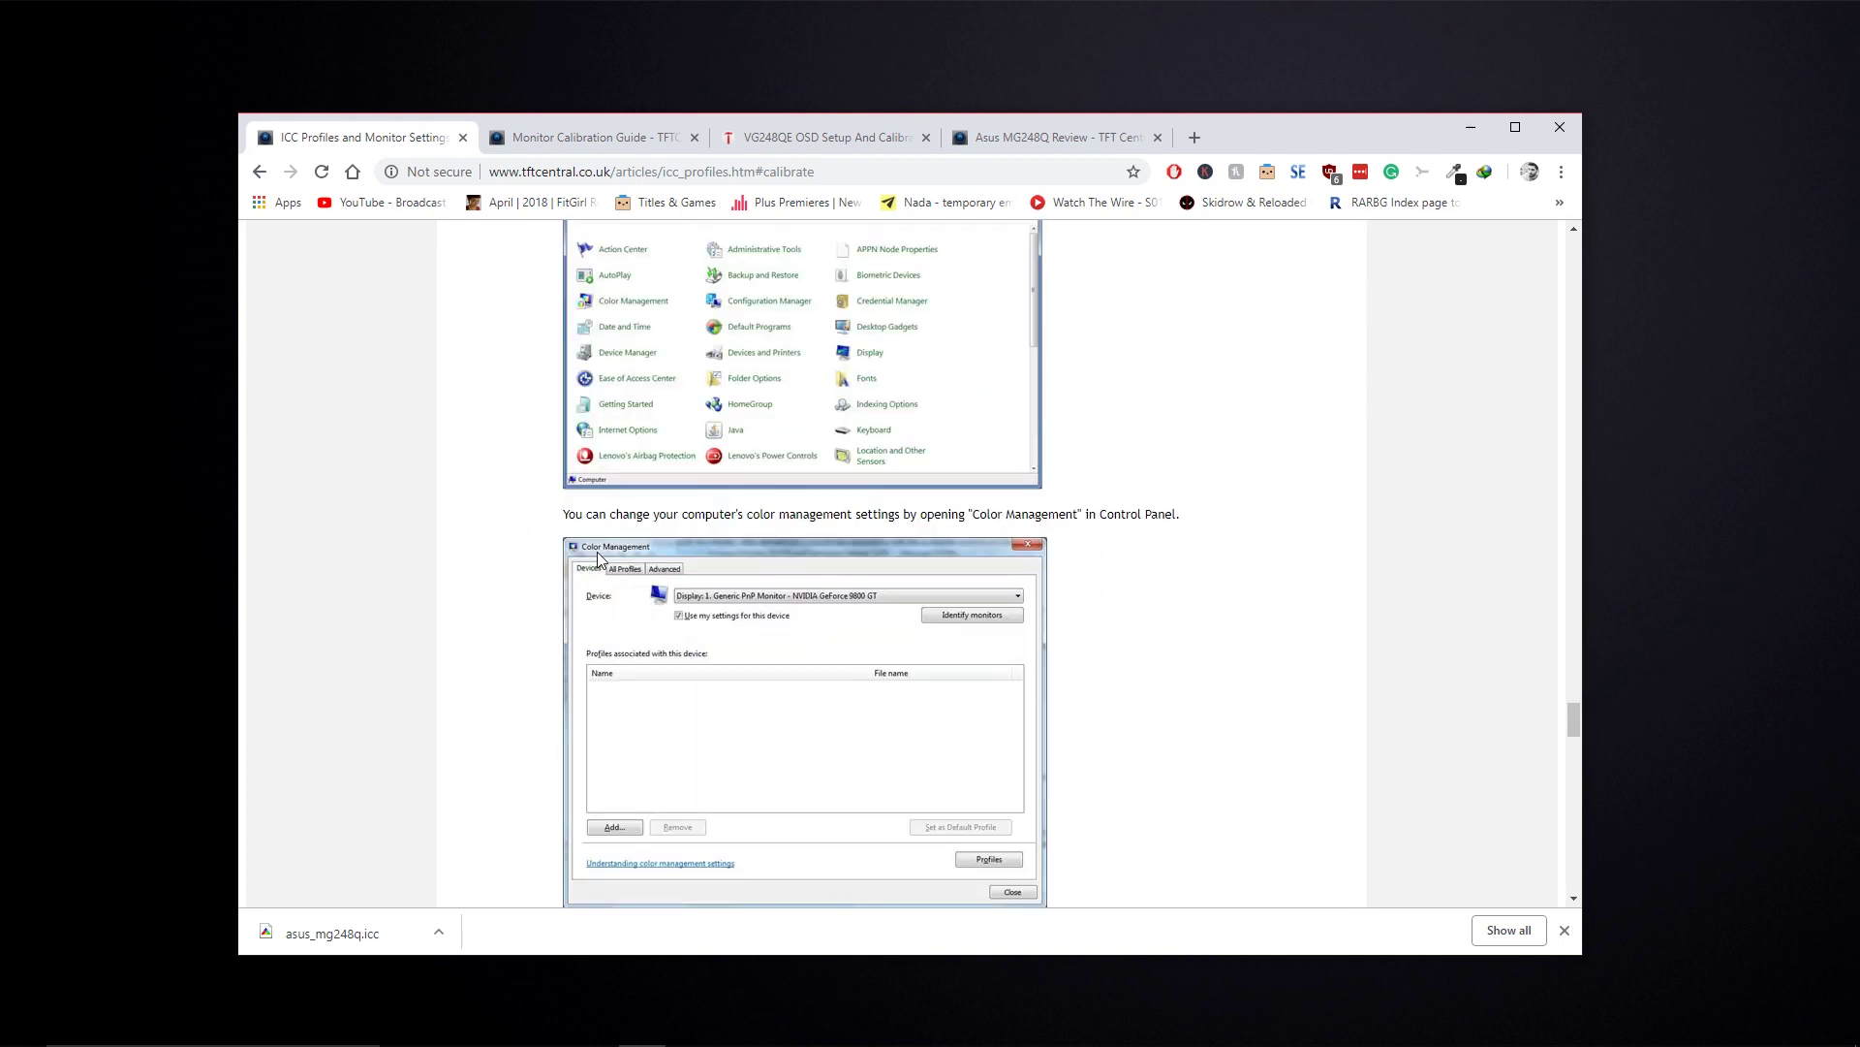
{"action": "scroll", "coordinate": [625, 572], "scroll_direction": "down", "scroll_amount": 3}
{"action": "scroll", "coordinate": [536, 532], "scroll_direction": "down", "scroll_amount": 1}
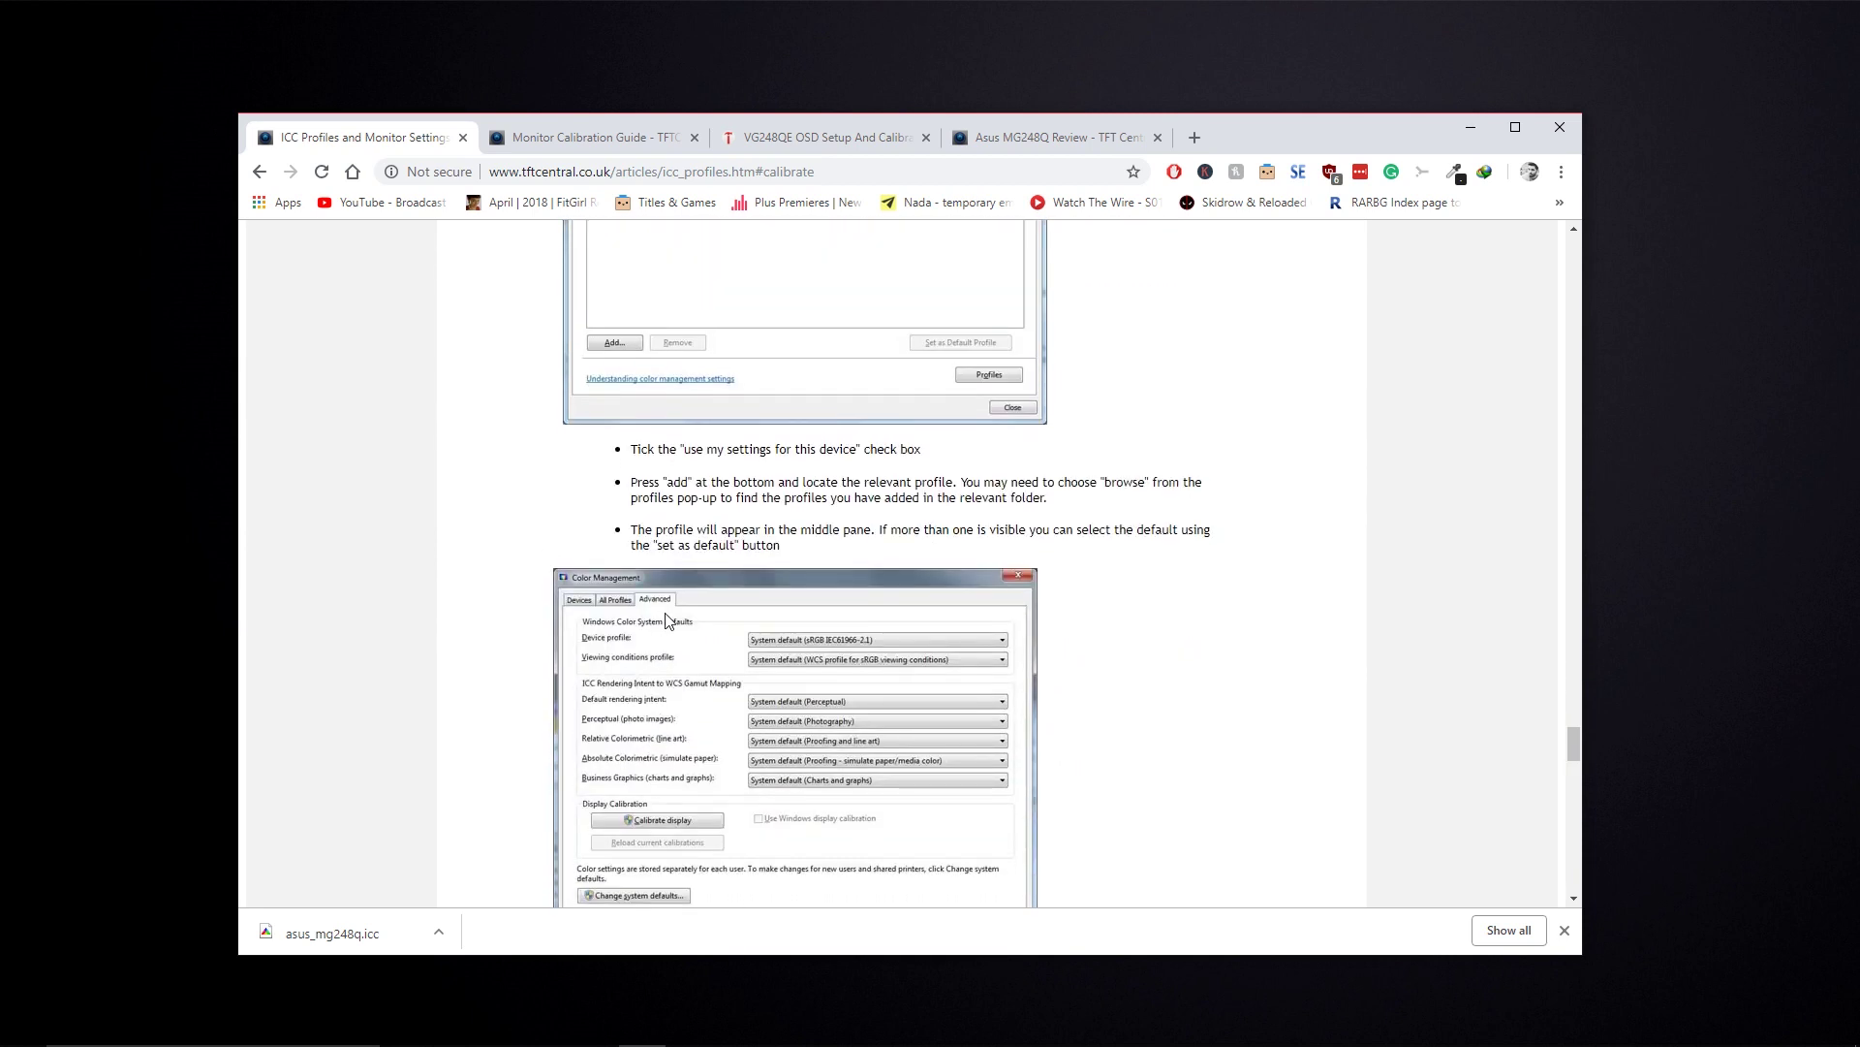
{"action": "scroll", "coordinate": [668, 620], "scroll_direction": "down", "scroll_amount": 2}
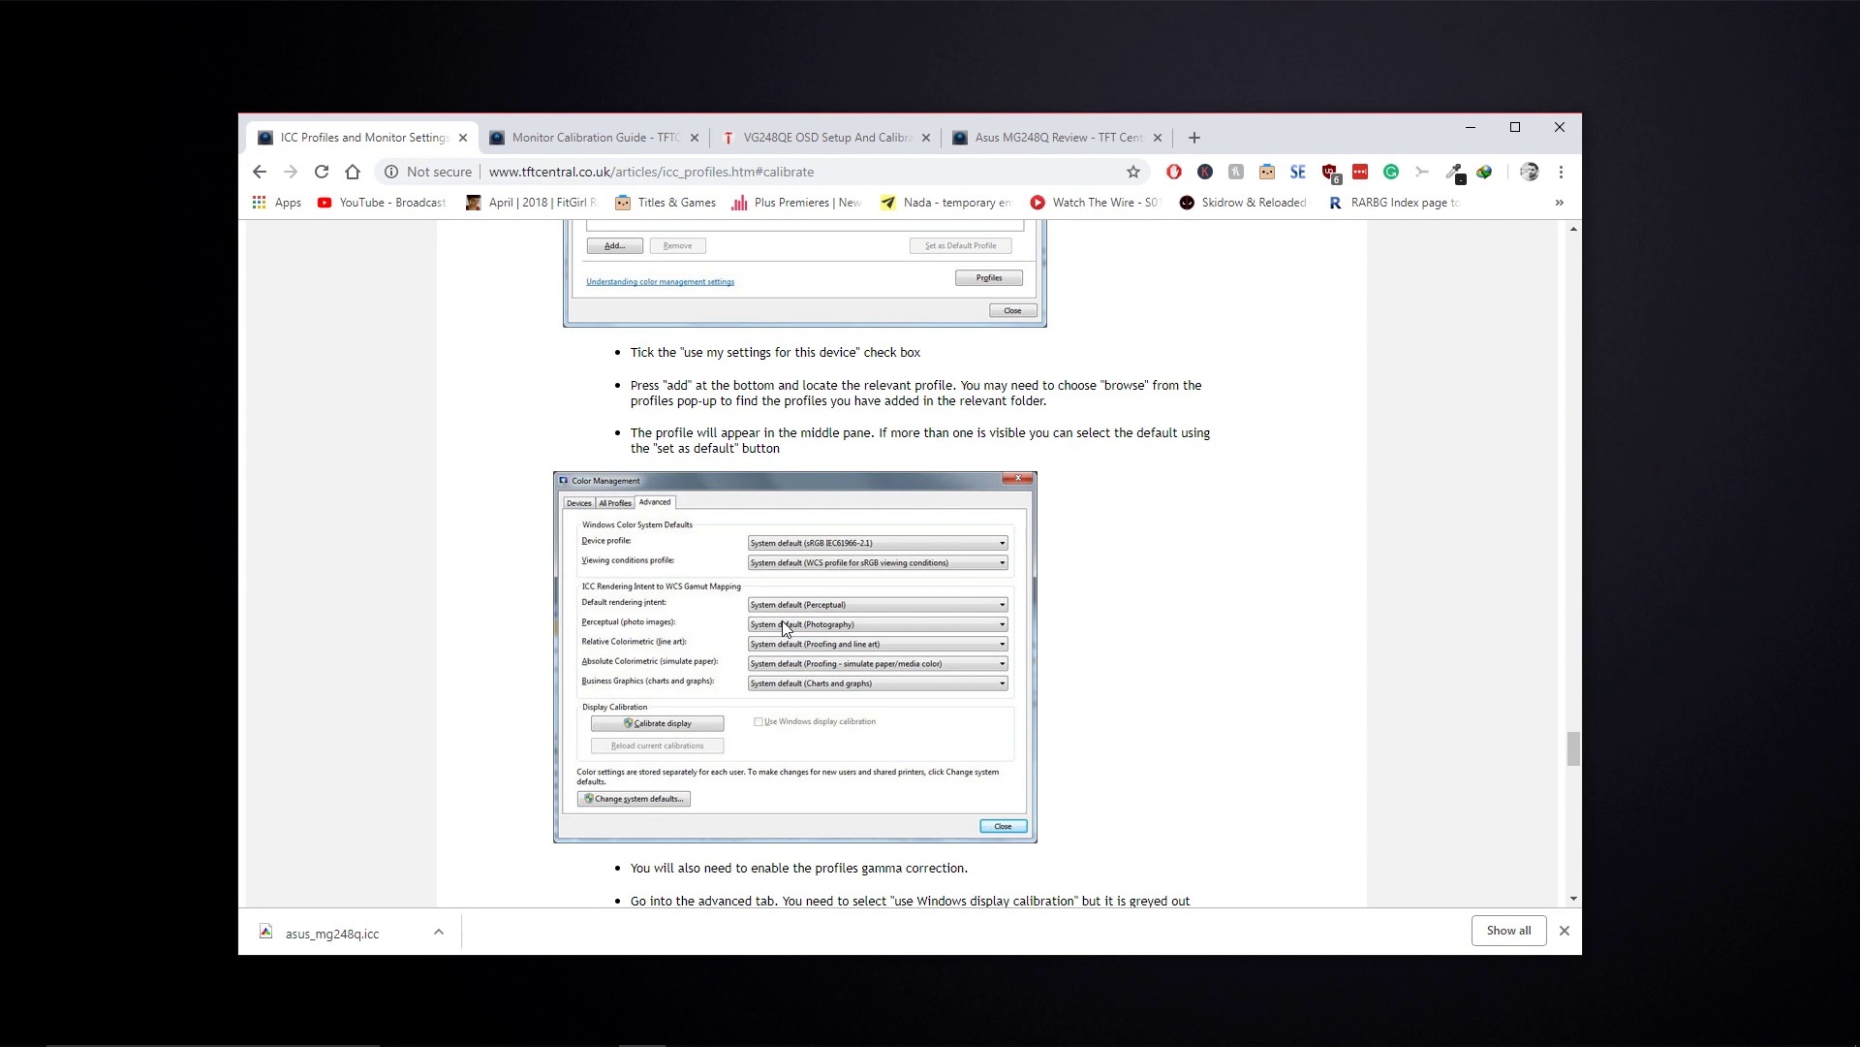
Look through the ICC profile instructions for Windows XP, Windows Vista and other operating systems, then return to the Windows 7 part.
{"action": "scroll", "coordinate": [785, 628], "scroll_direction": "down", "scroll_amount": 12}
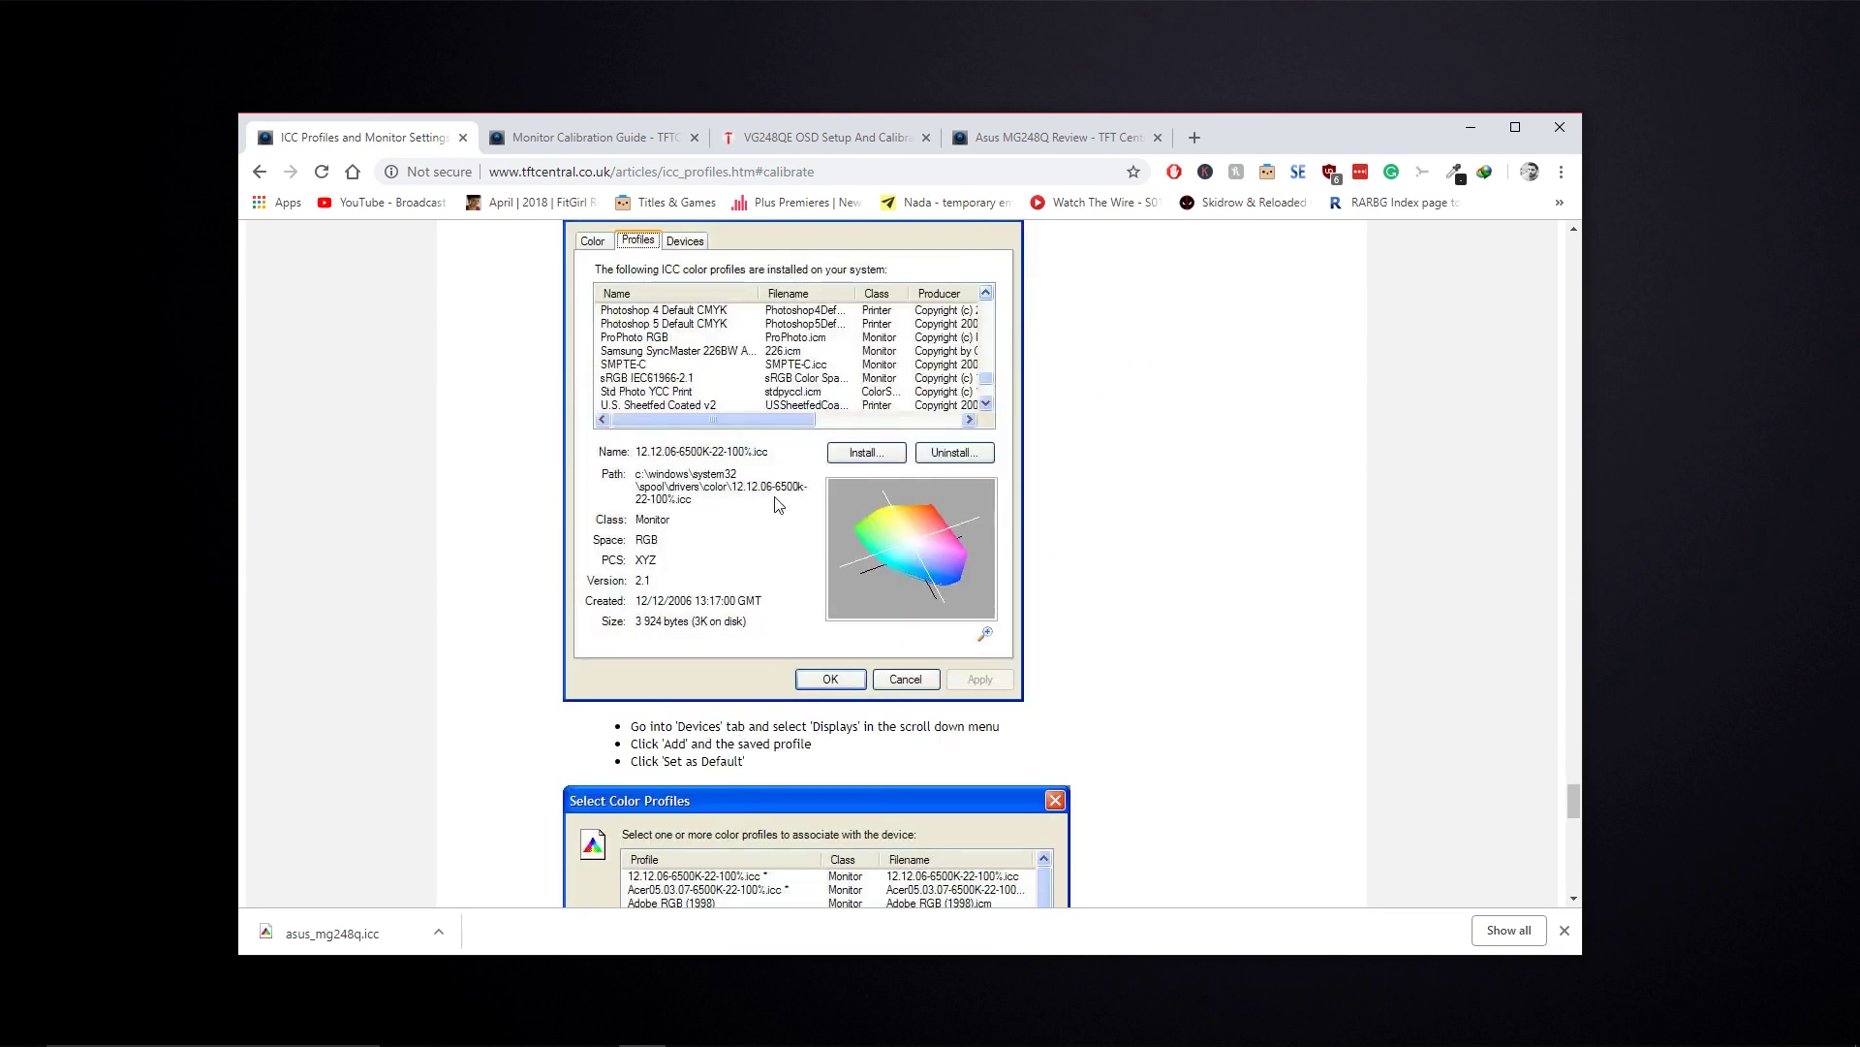
{"action": "scroll", "coordinate": [720, 378], "scroll_direction": "up", "scroll_amount": 2}
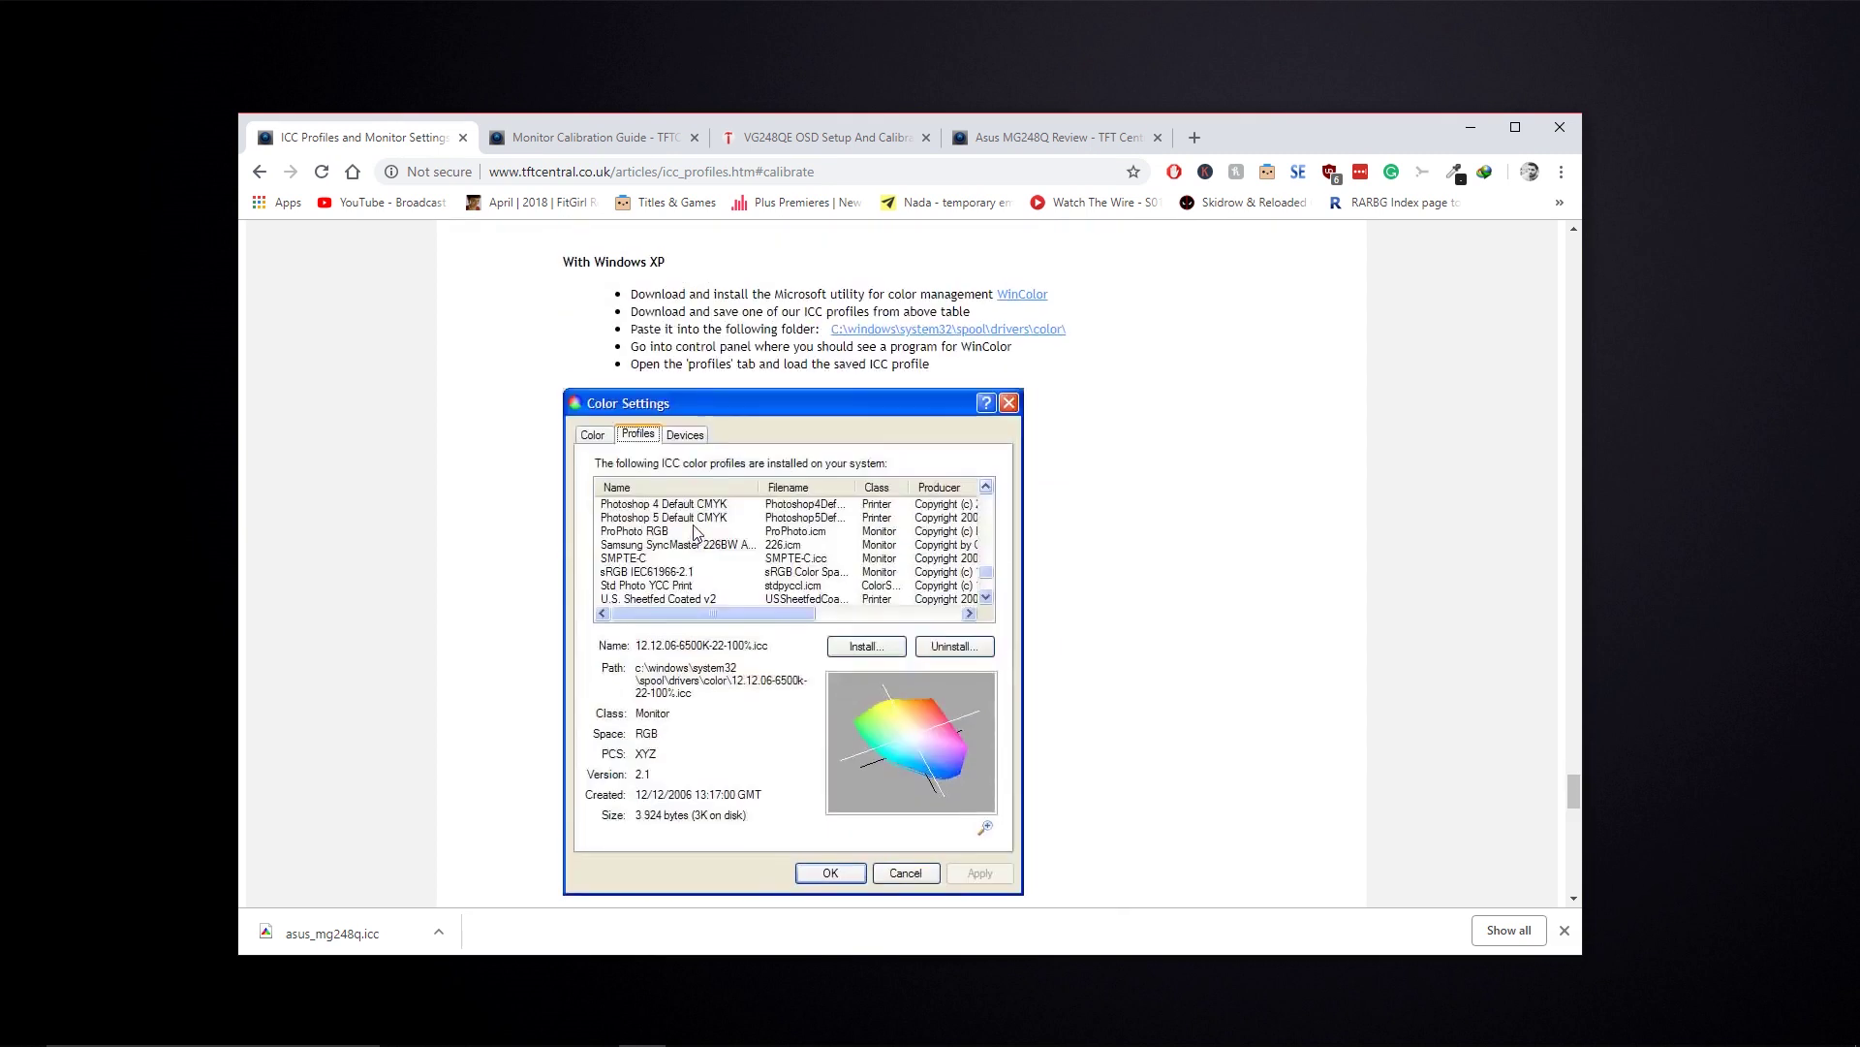
{"action": "scroll", "coordinate": [625, 554], "scroll_direction": "down", "scroll_amount": 3}
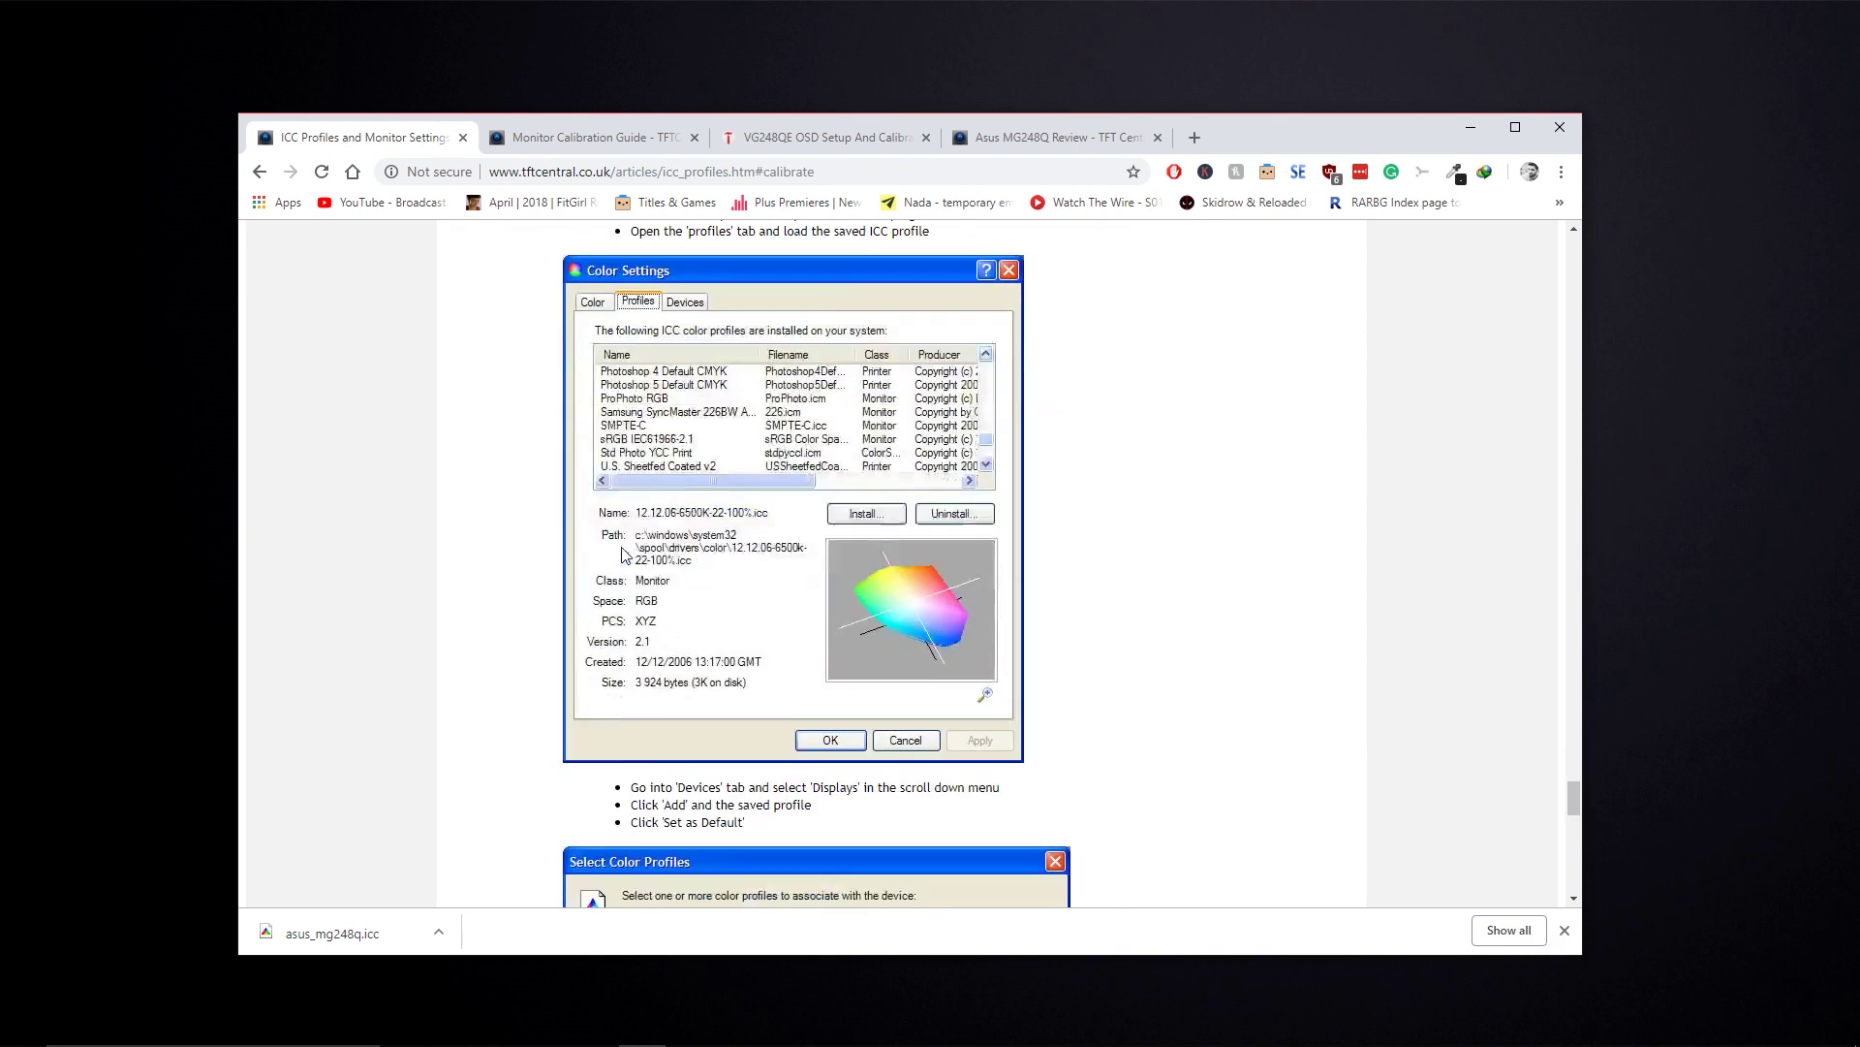
{"action": "scroll", "coordinate": [736, 619], "scroll_direction": "down", "scroll_amount": 3}
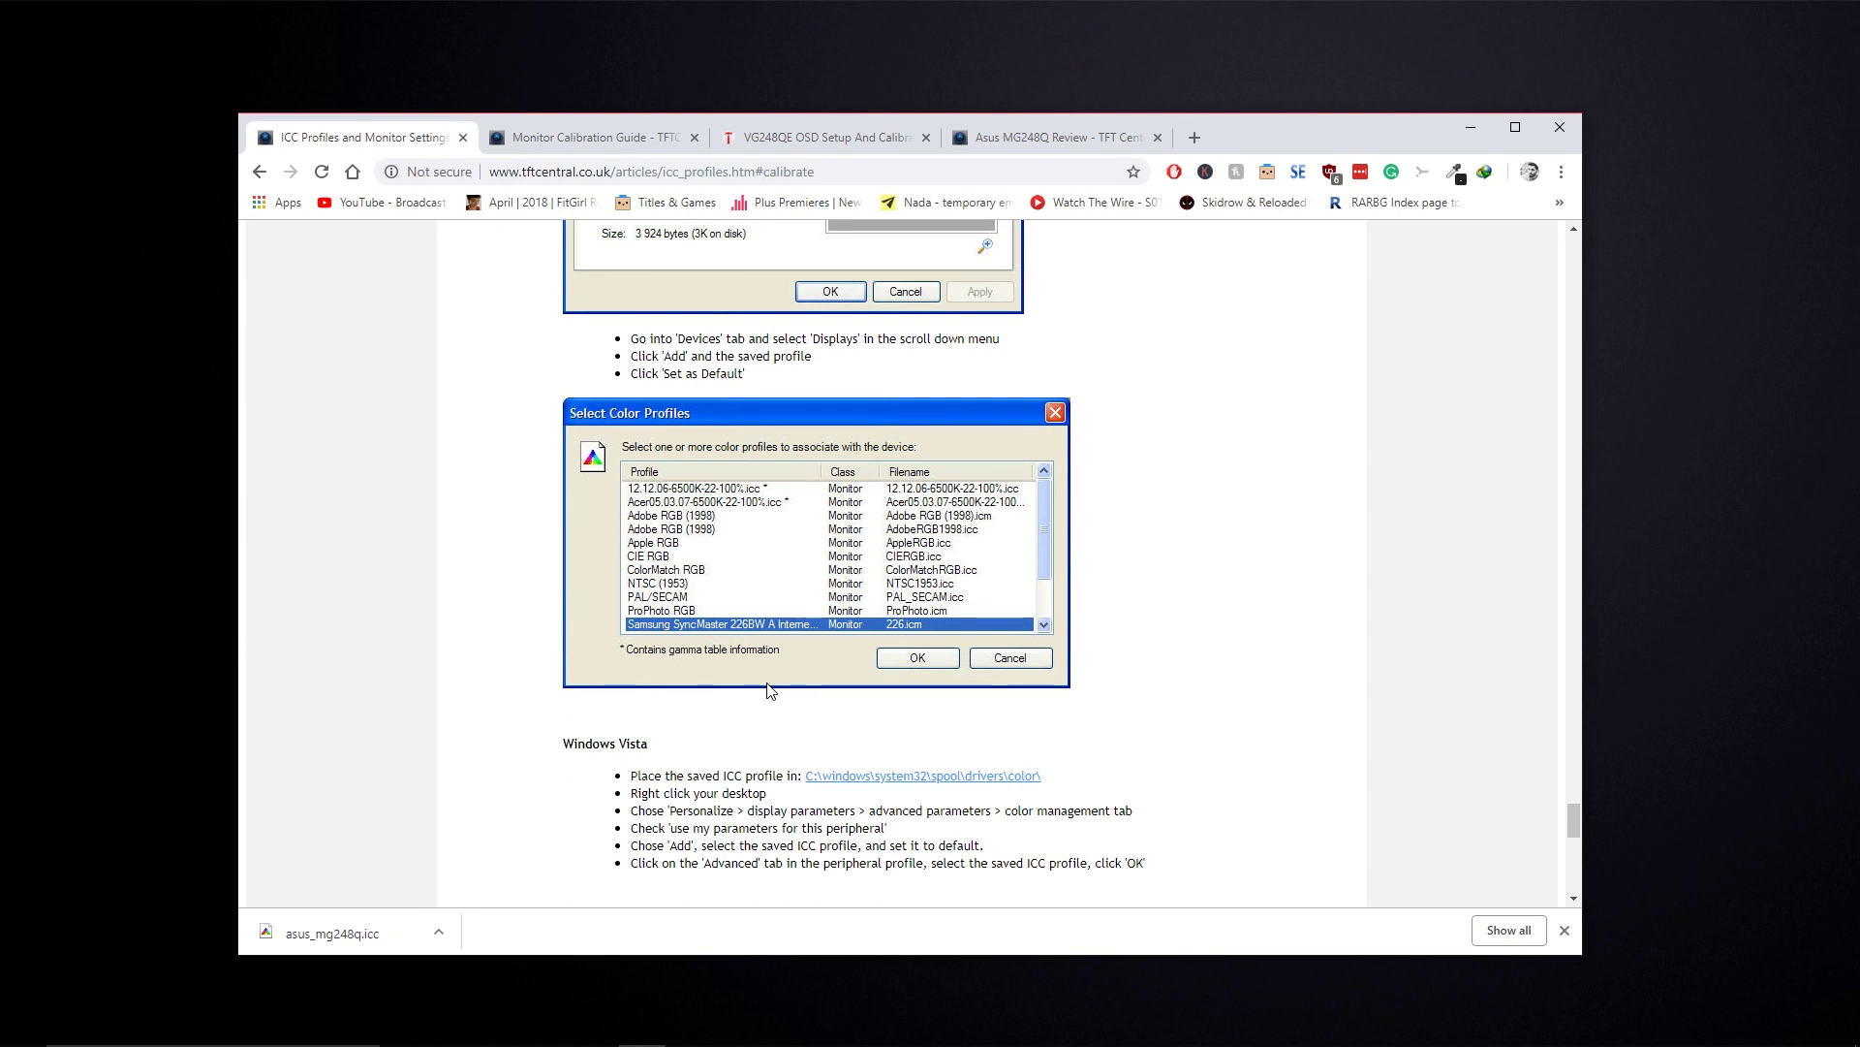
{"action": "scroll", "coordinate": [790, 686], "scroll_direction": "down", "scroll_amount": 3}
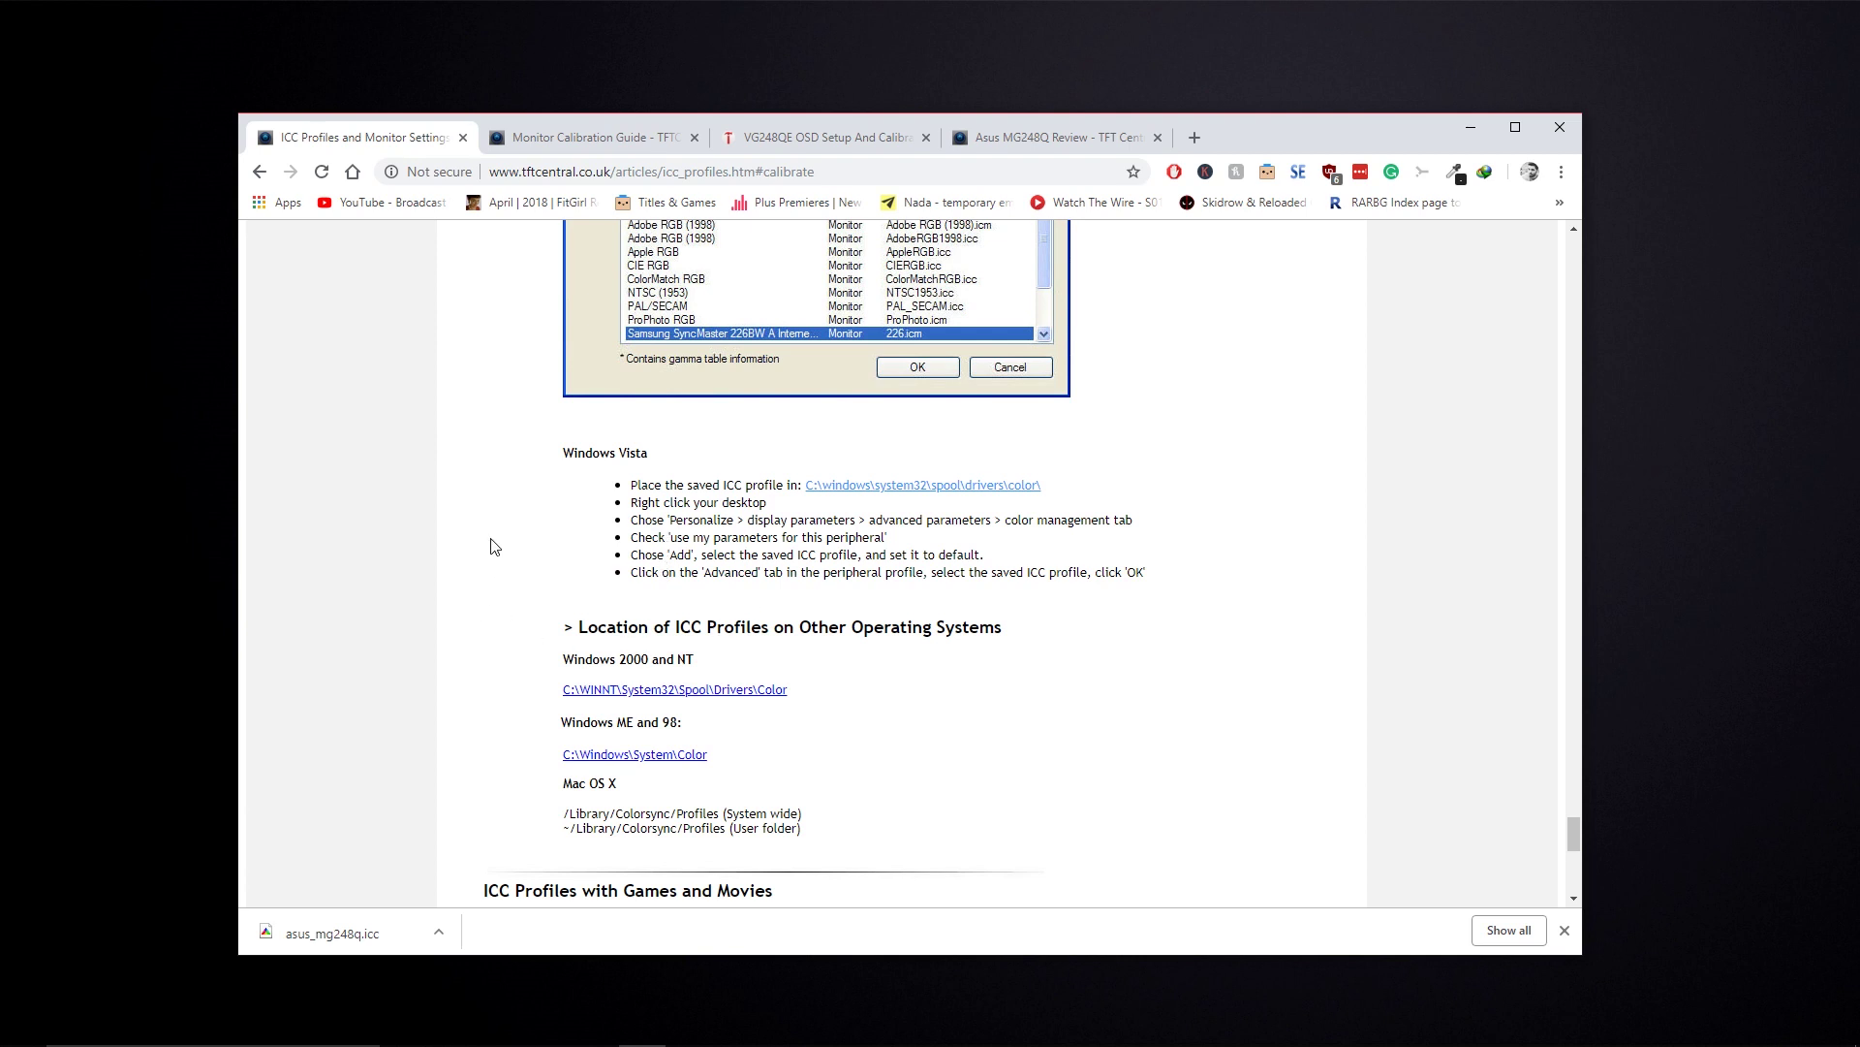
{"action": "scroll", "coordinate": [498, 525], "scroll_direction": "up", "scroll_amount": 3}
{"action": "scroll", "coordinate": [499, 524], "scroll_direction": "down", "scroll_amount": 8}
{"action": "scroll", "coordinate": [498, 524], "scroll_direction": "up", "scroll_amount": 5}
{"action": "scroll", "coordinate": [499, 524], "scroll_direction": "down", "scroll_amount": 10}
{"action": "scroll", "coordinate": [502, 552], "scroll_direction": "up", "scroll_amount": 15}
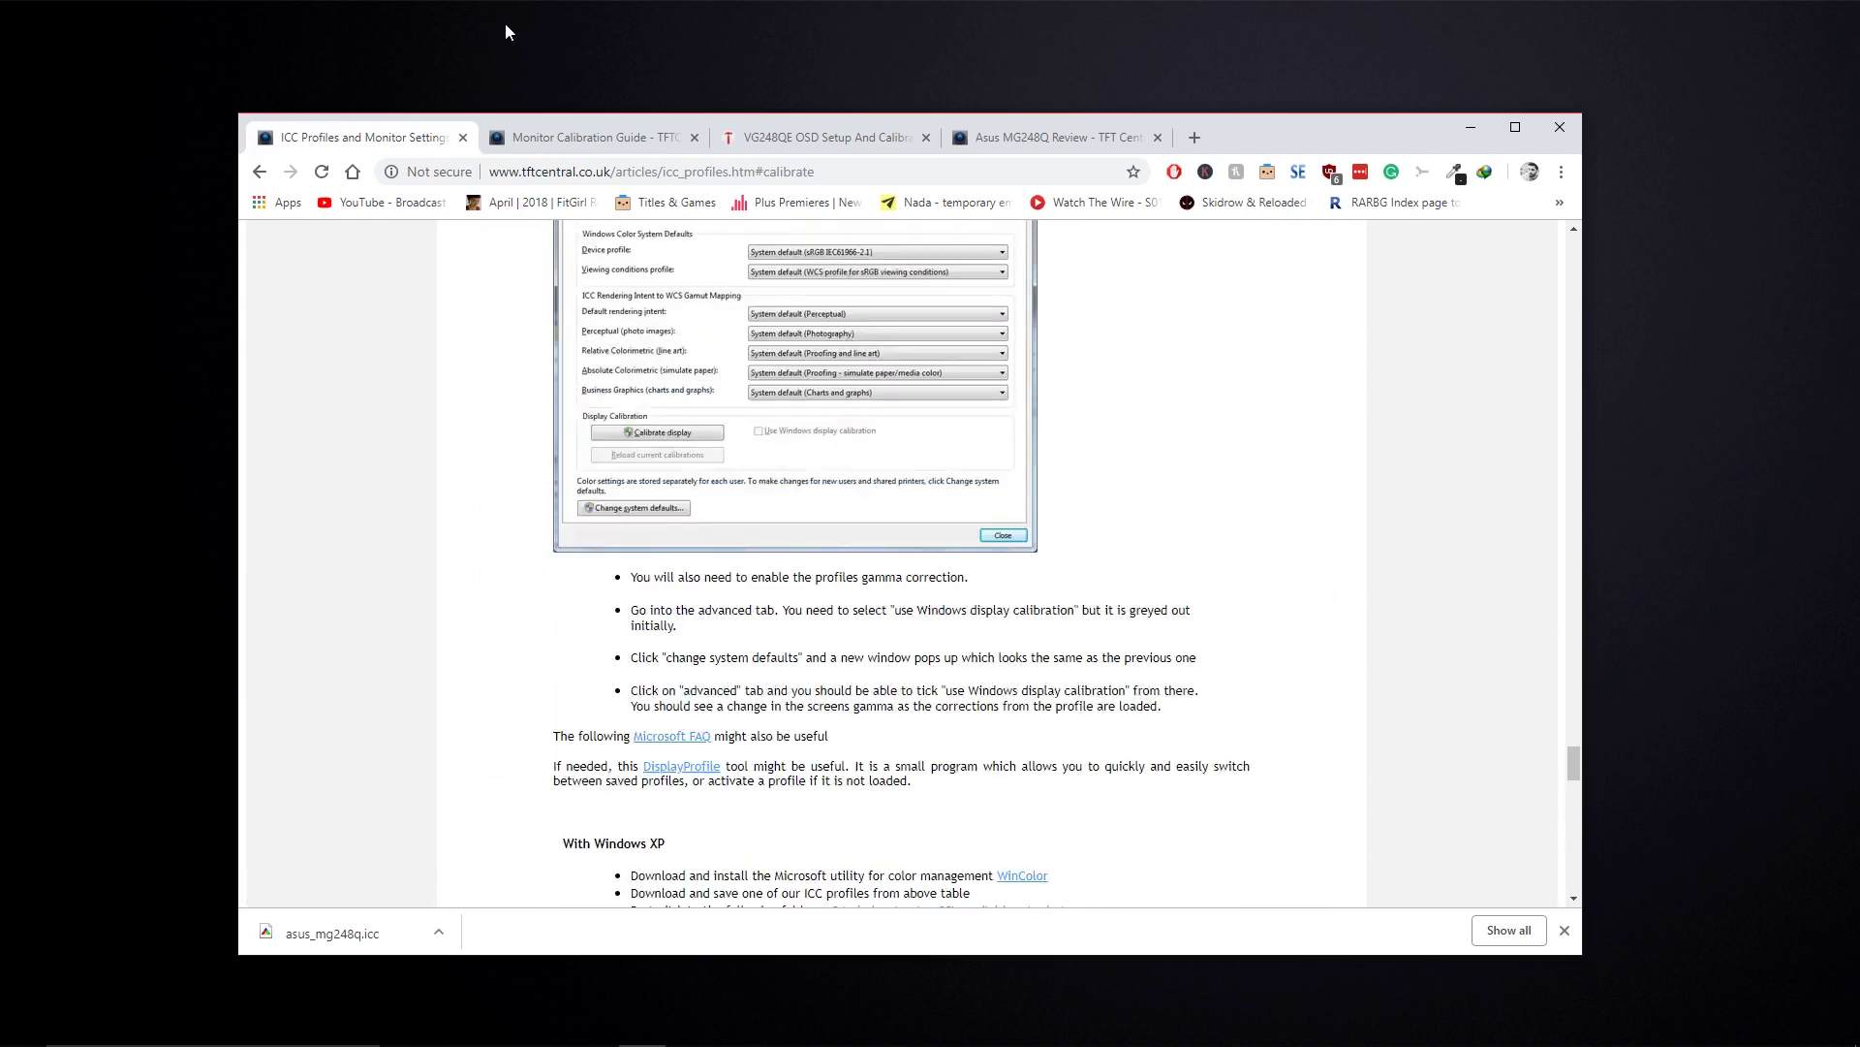
{"action": "scroll", "coordinate": [539, 465], "scroll_direction": "up", "scroll_amount": 6}
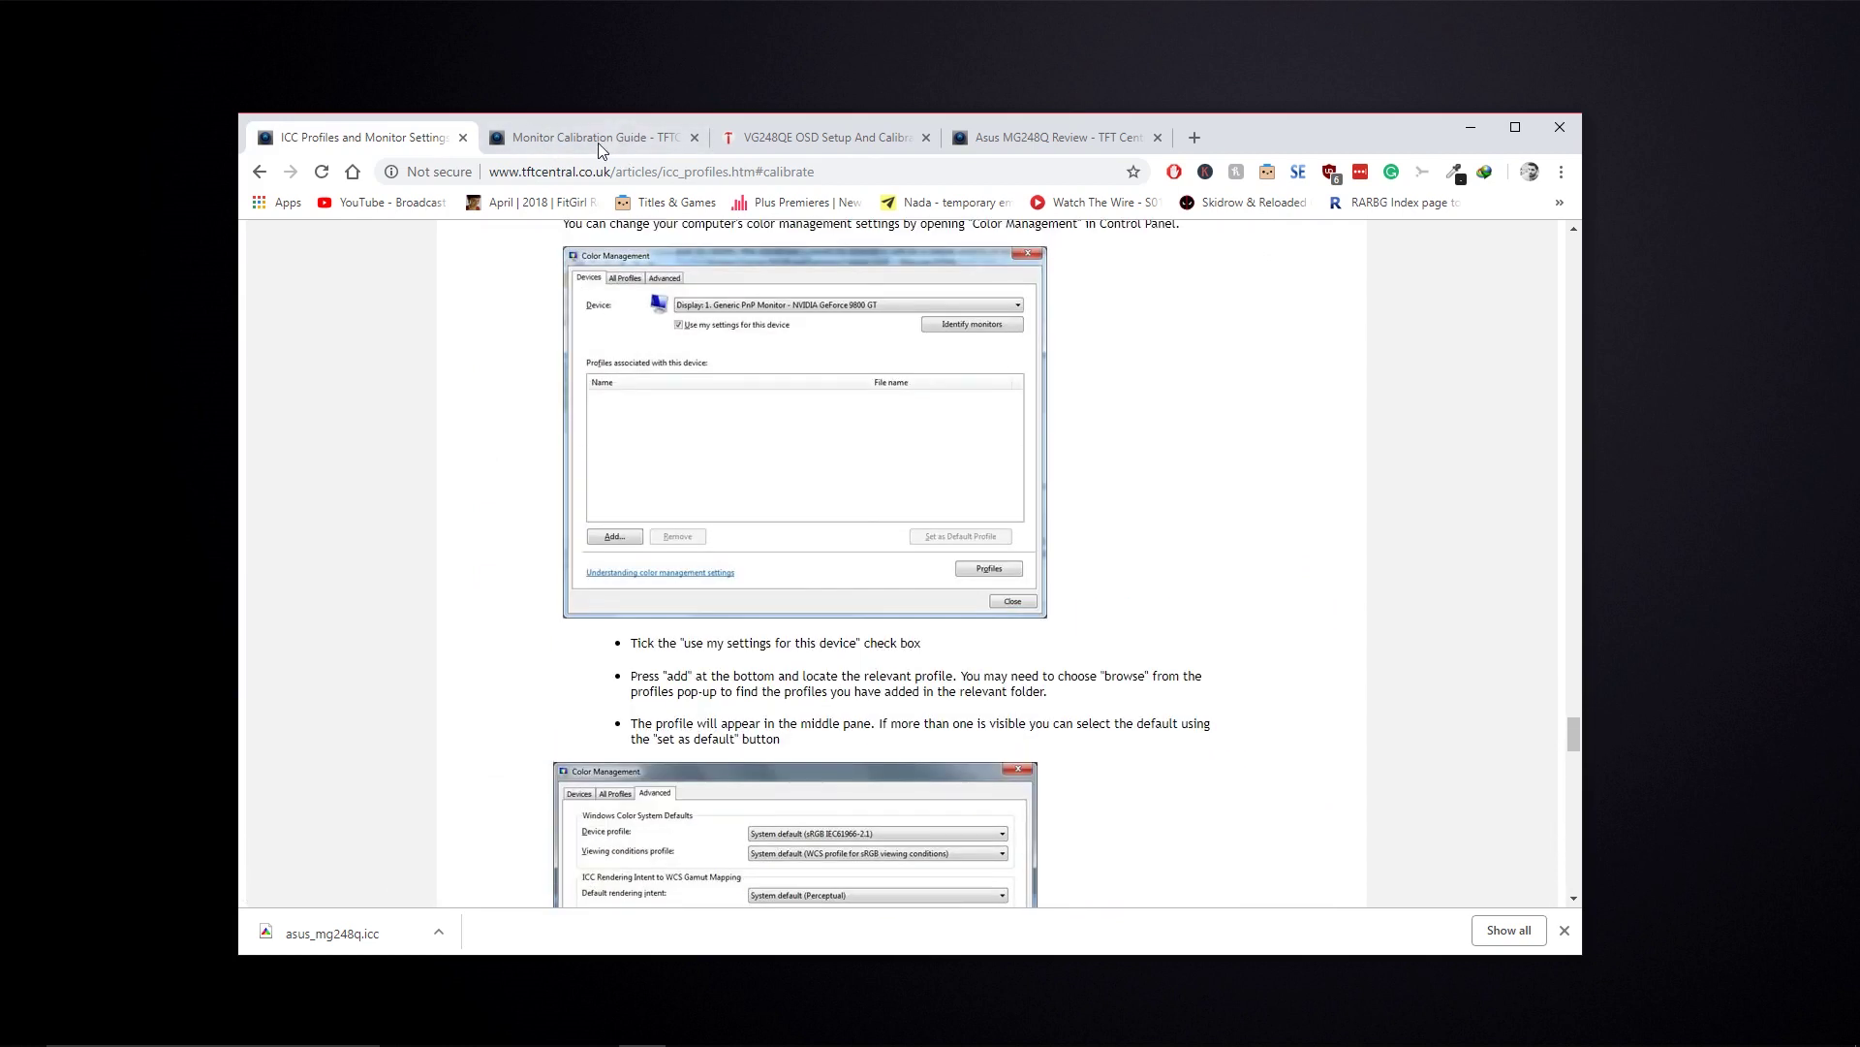
Switch to the TFT Central Calibration Guide and examine its panel technologies, ideal settings and software calibration sections.
{"action": "key", "text": "ctrl+Tab"}
{"action": "scroll", "coordinate": [561, 524], "scroll_direction": "up", "scroll_amount": 1}
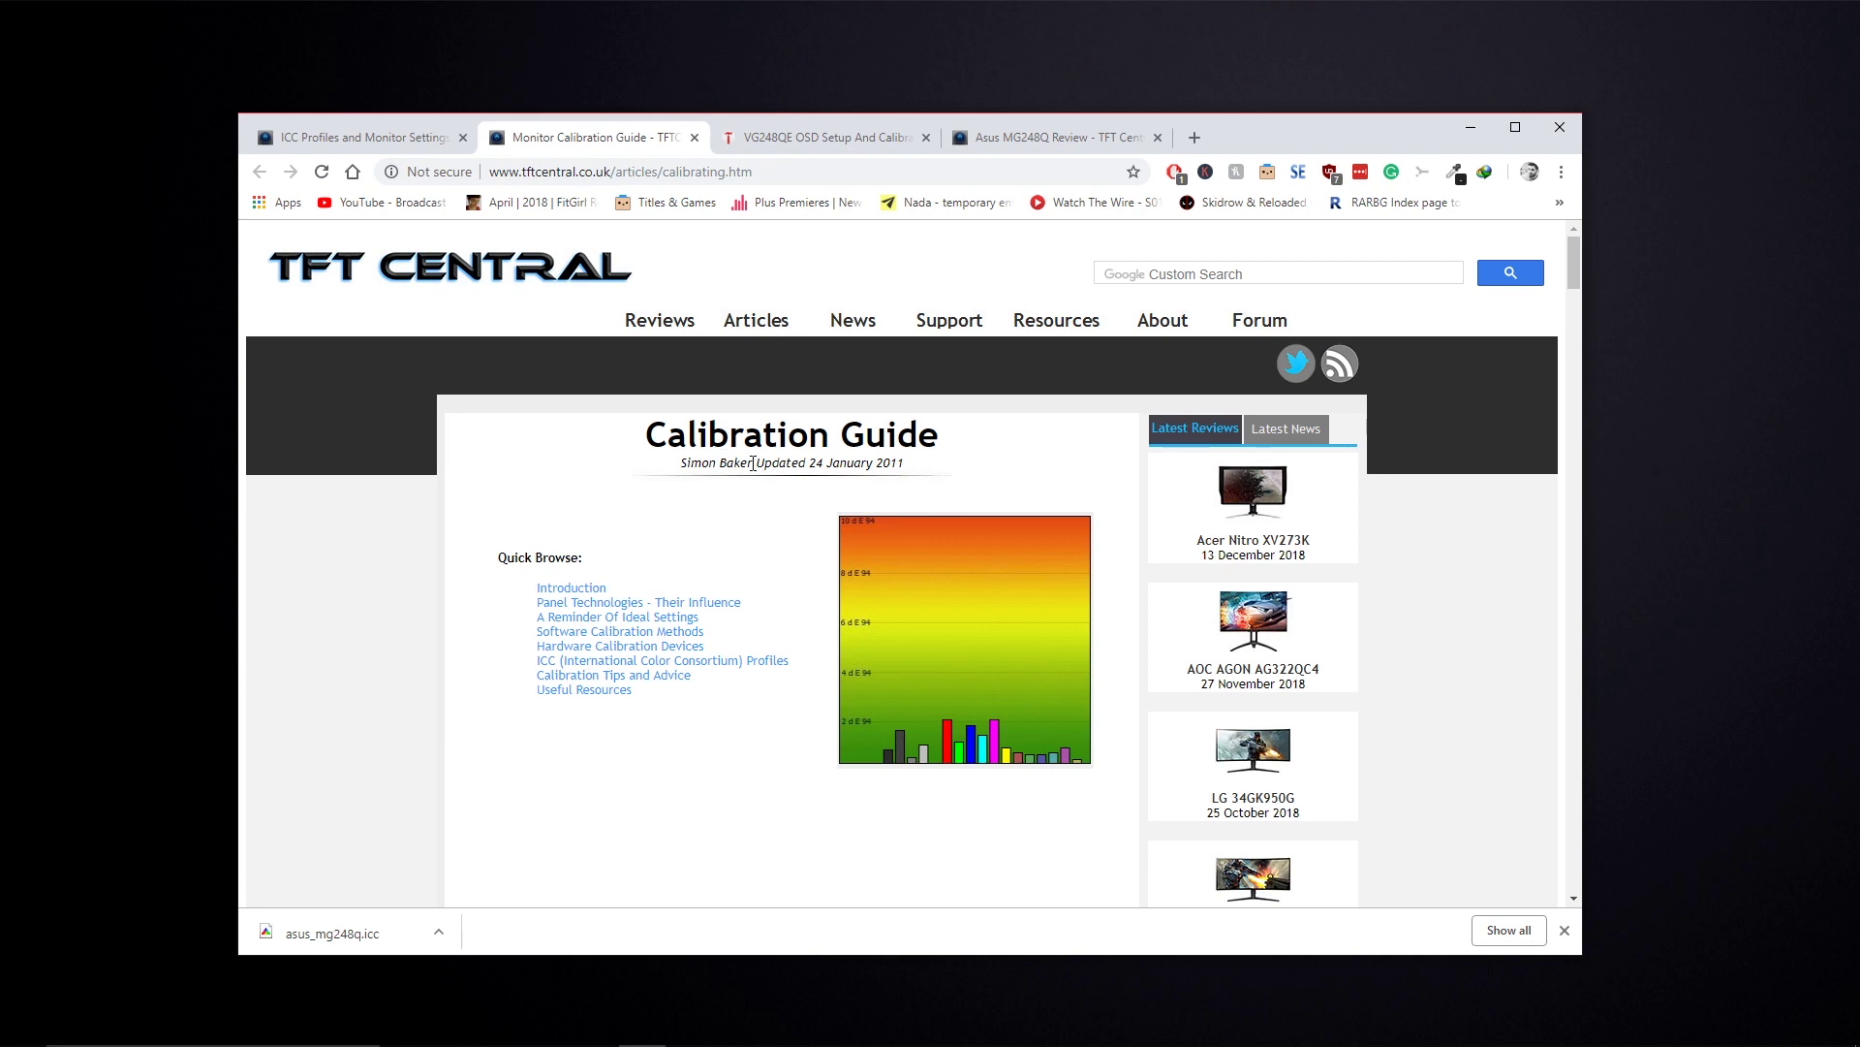
{"action": "scroll", "coordinate": [760, 462], "scroll_direction": "down", "scroll_amount": 7}
{"action": "scroll", "coordinate": [427, 496], "scroll_direction": "down", "scroll_amount": 4}
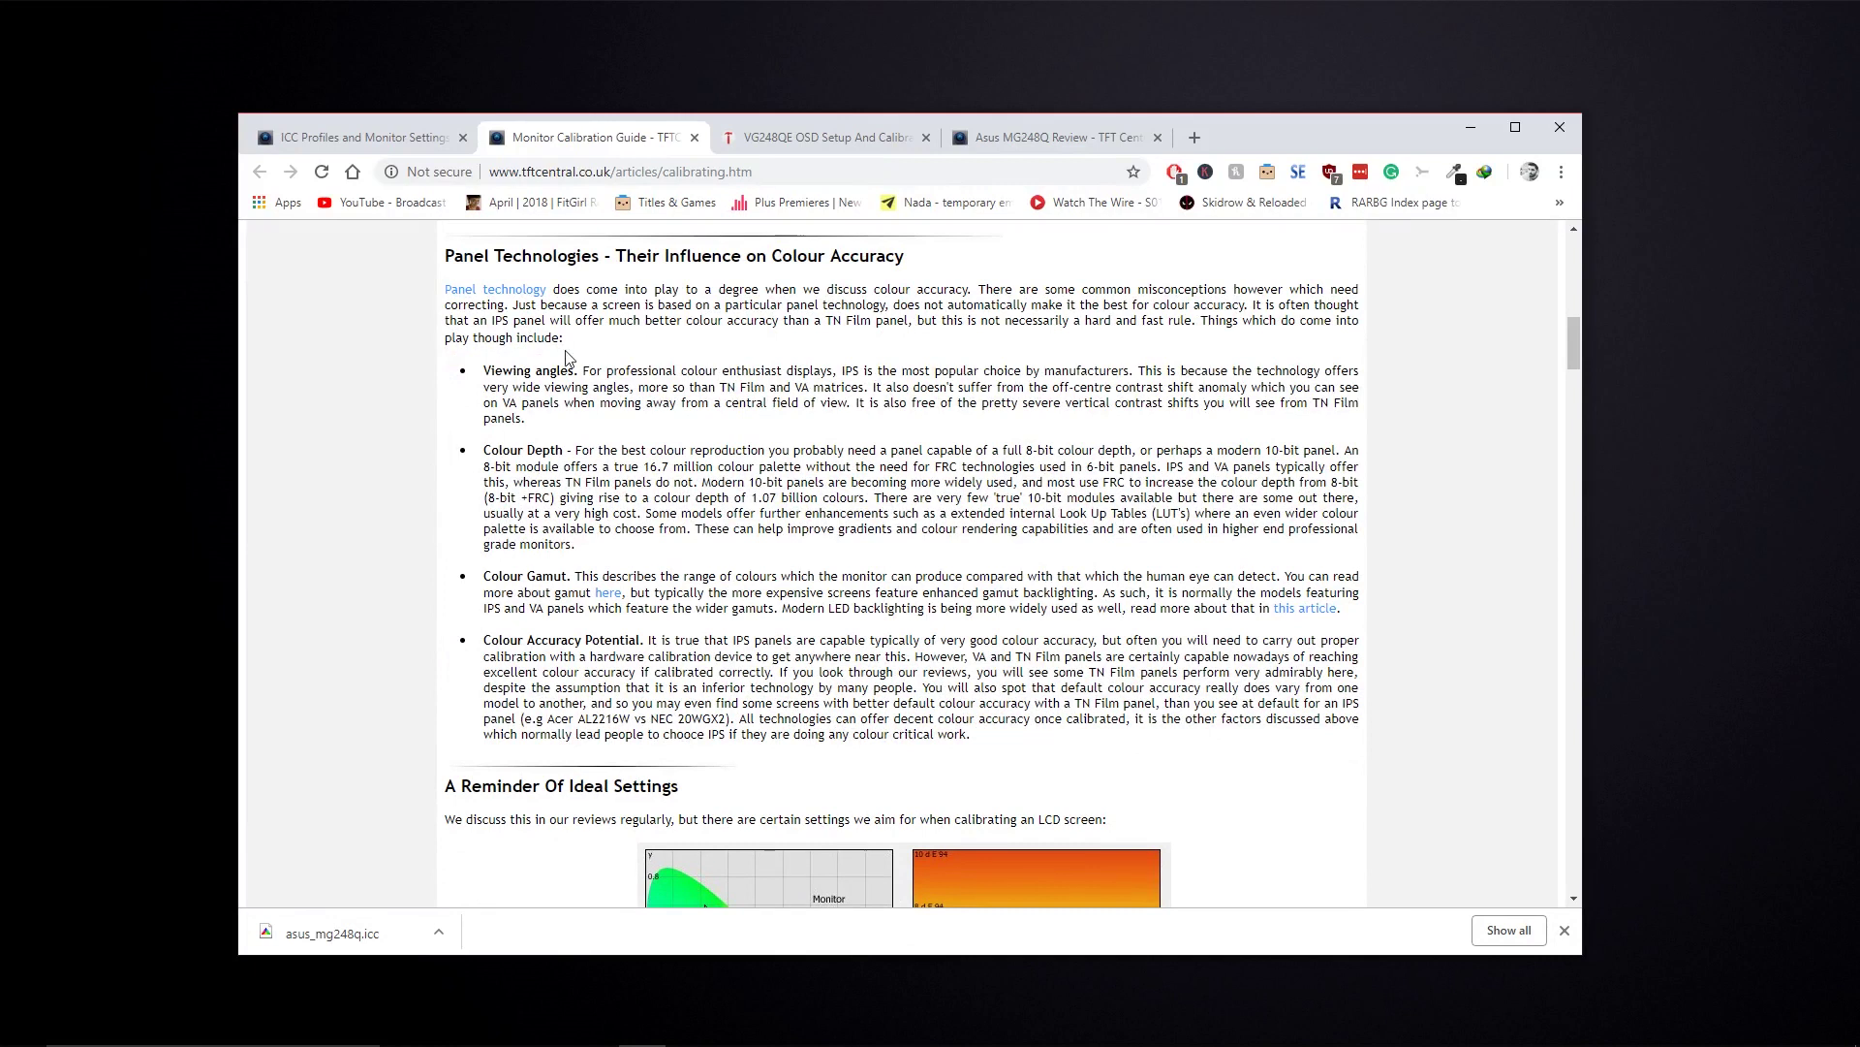
{"action": "scroll", "coordinate": [497, 402], "scroll_direction": "down", "scroll_amount": 1}
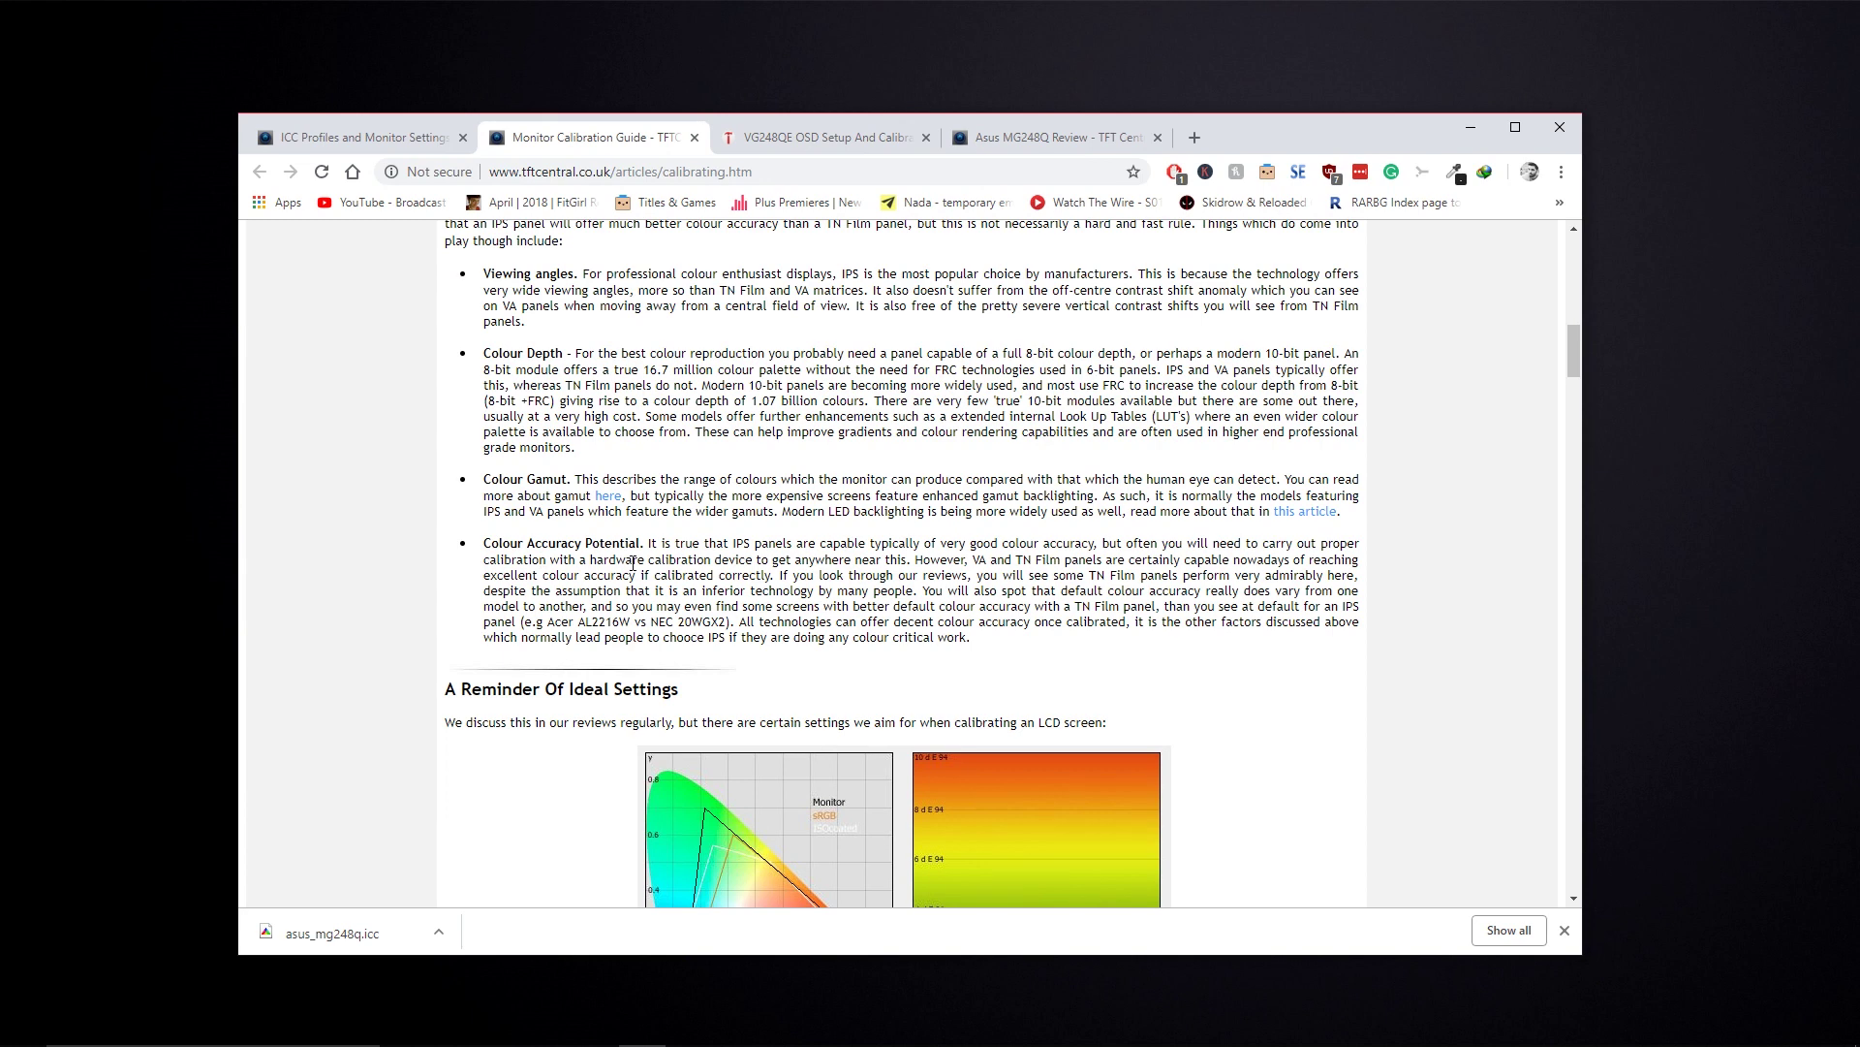
{"action": "scroll", "coordinate": [633, 563], "scroll_direction": "down", "scroll_amount": 5}
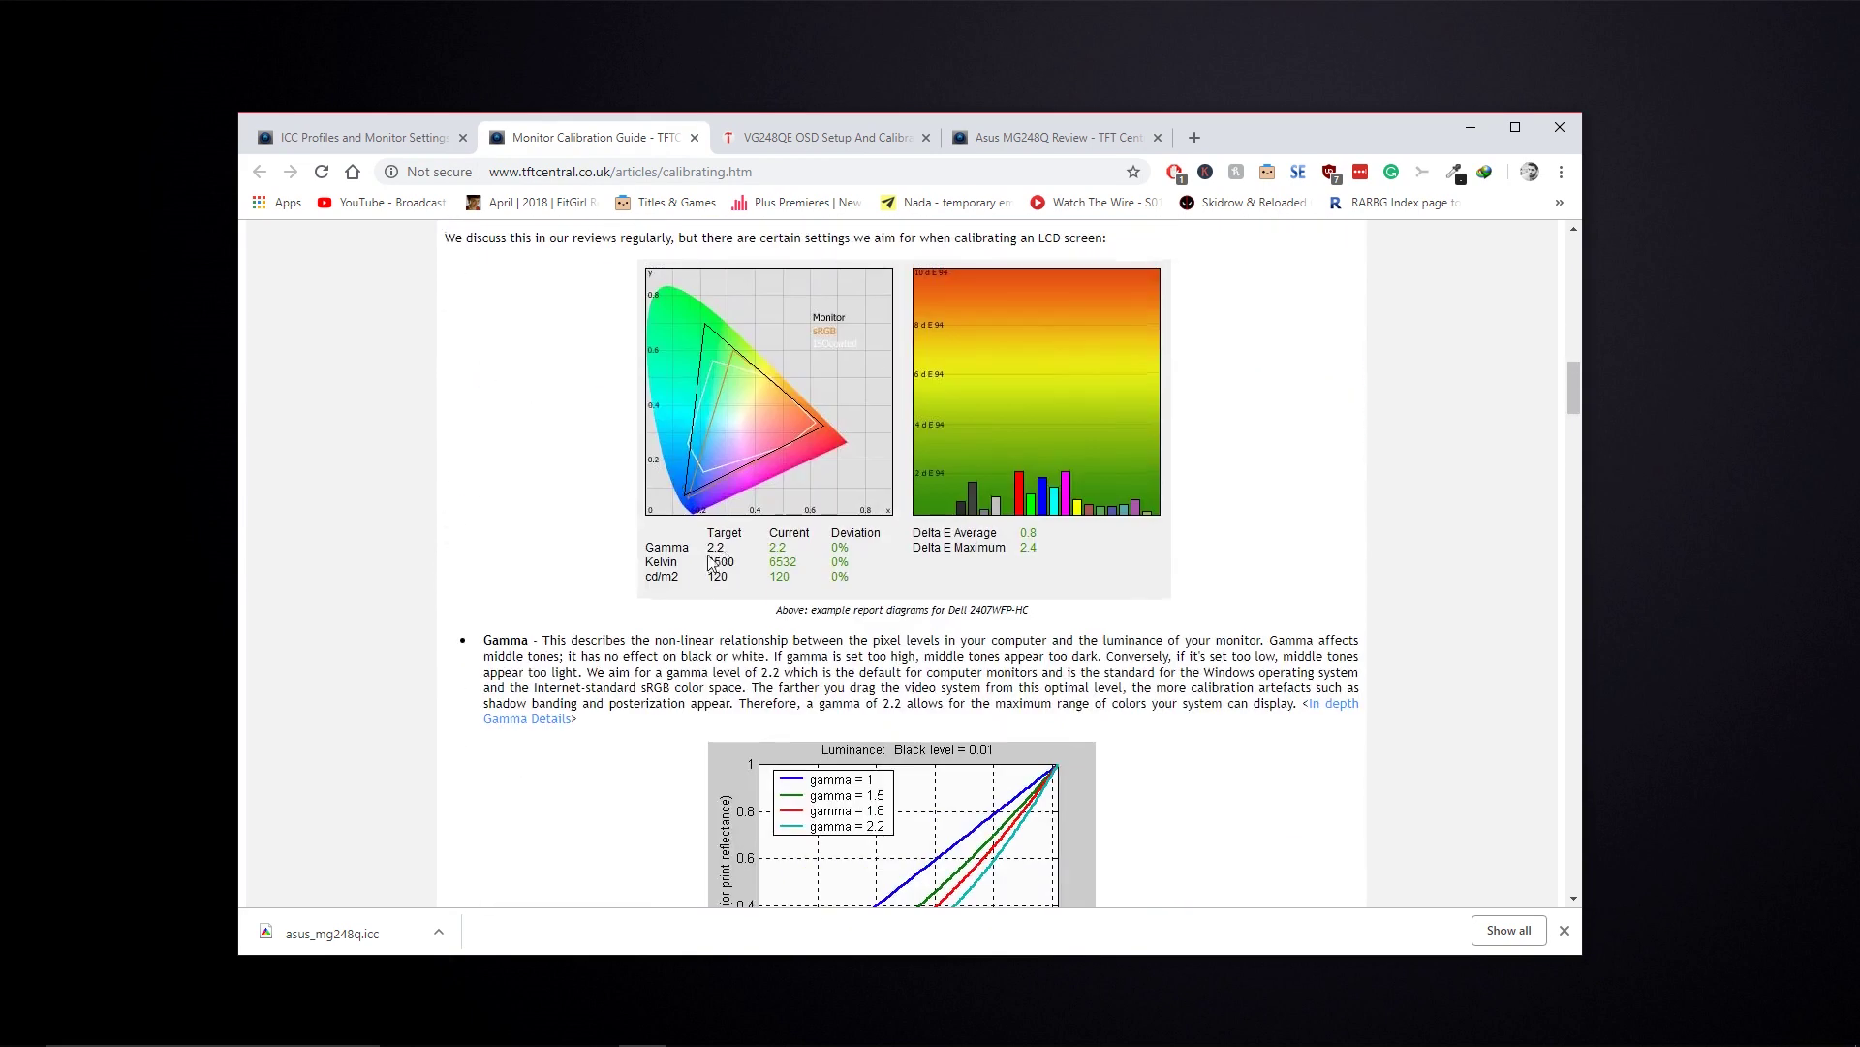
{"action": "scroll", "coordinate": [711, 562], "scroll_direction": "down", "scroll_amount": 7}
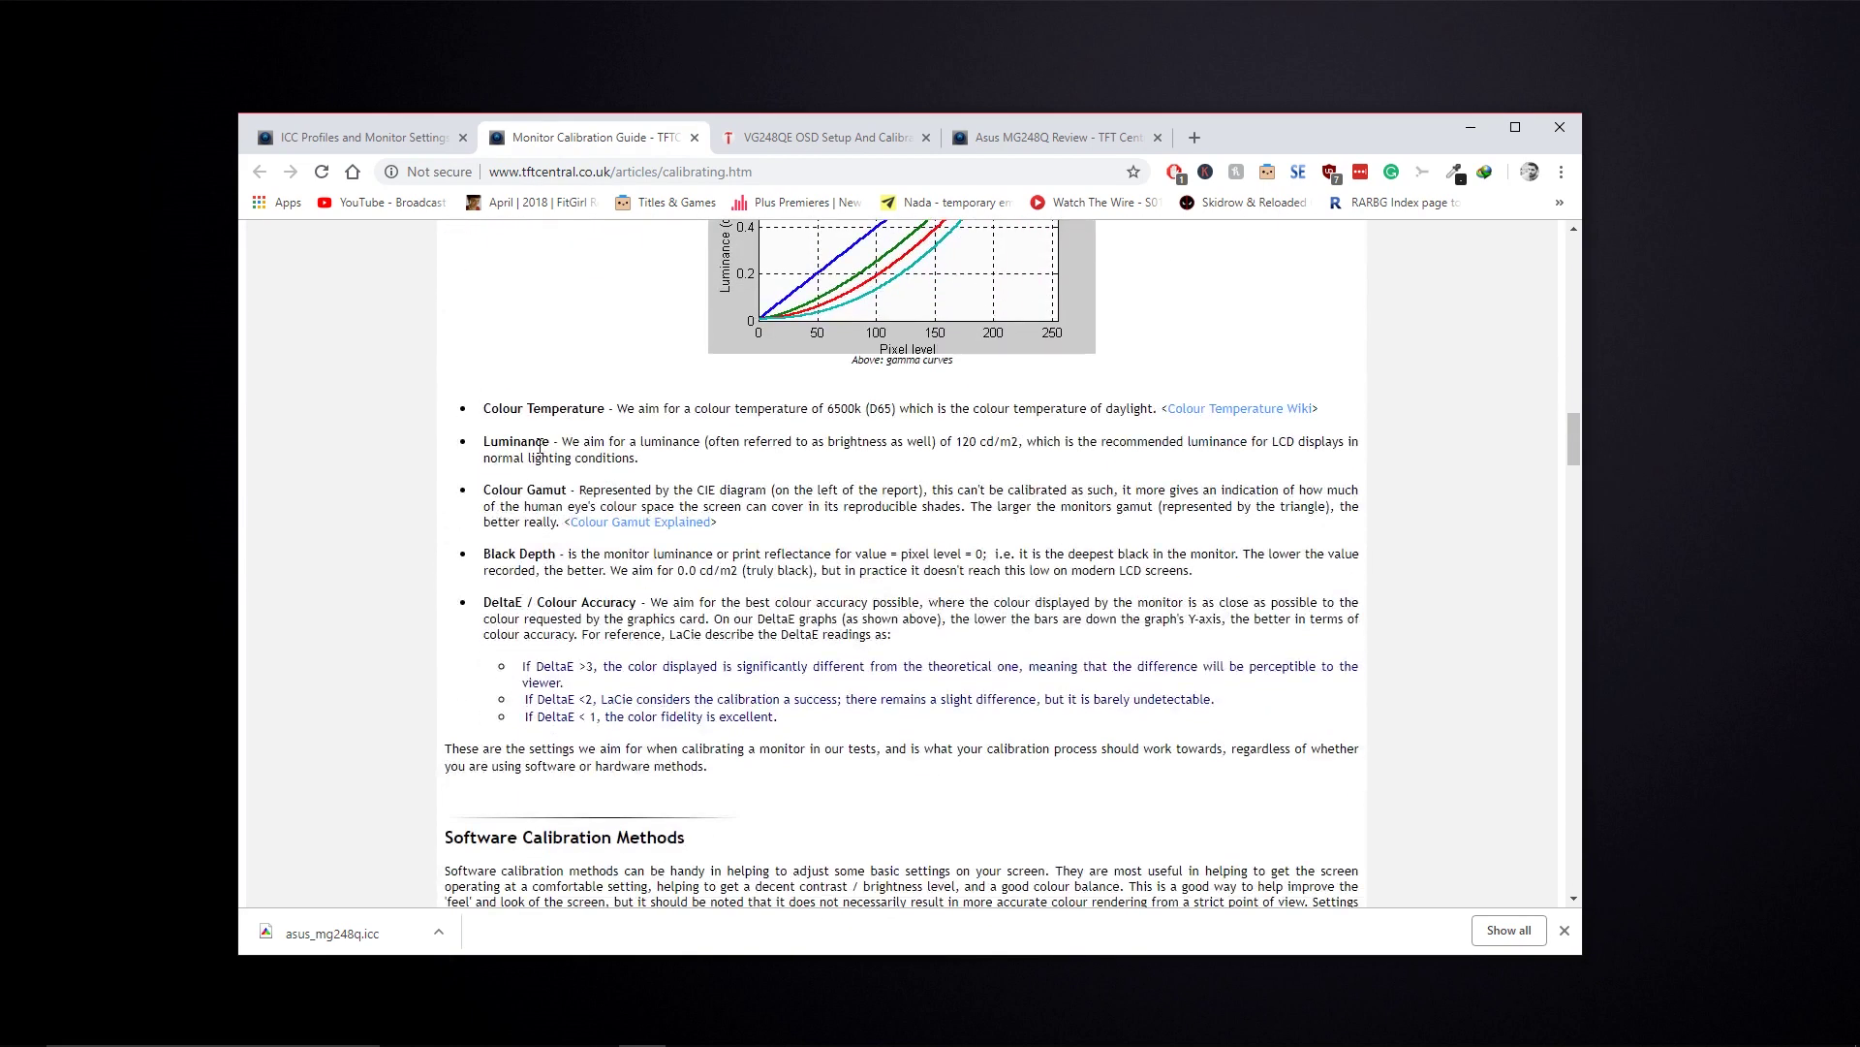
{"action": "scroll", "coordinate": [540, 445], "scroll_direction": "up", "scroll_amount": 5}
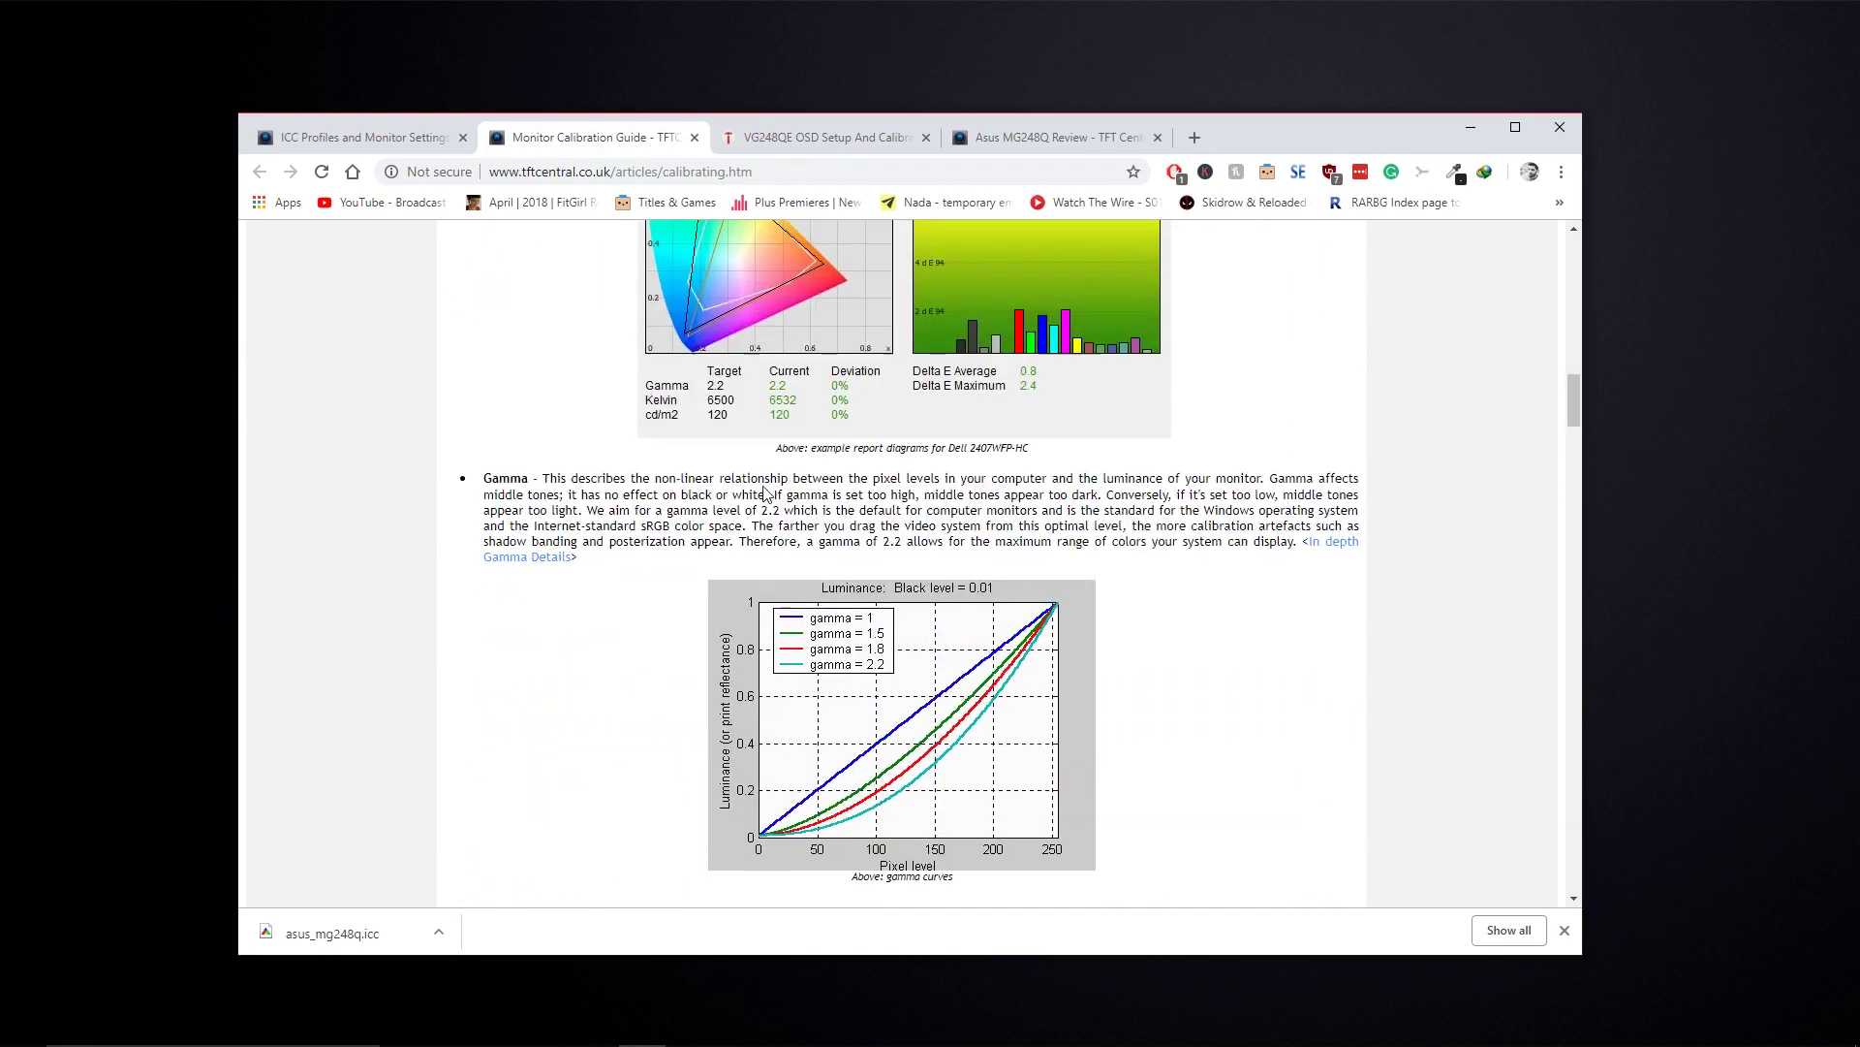
{"action": "scroll", "coordinate": [766, 495], "scroll_direction": "up", "scroll_amount": 1}
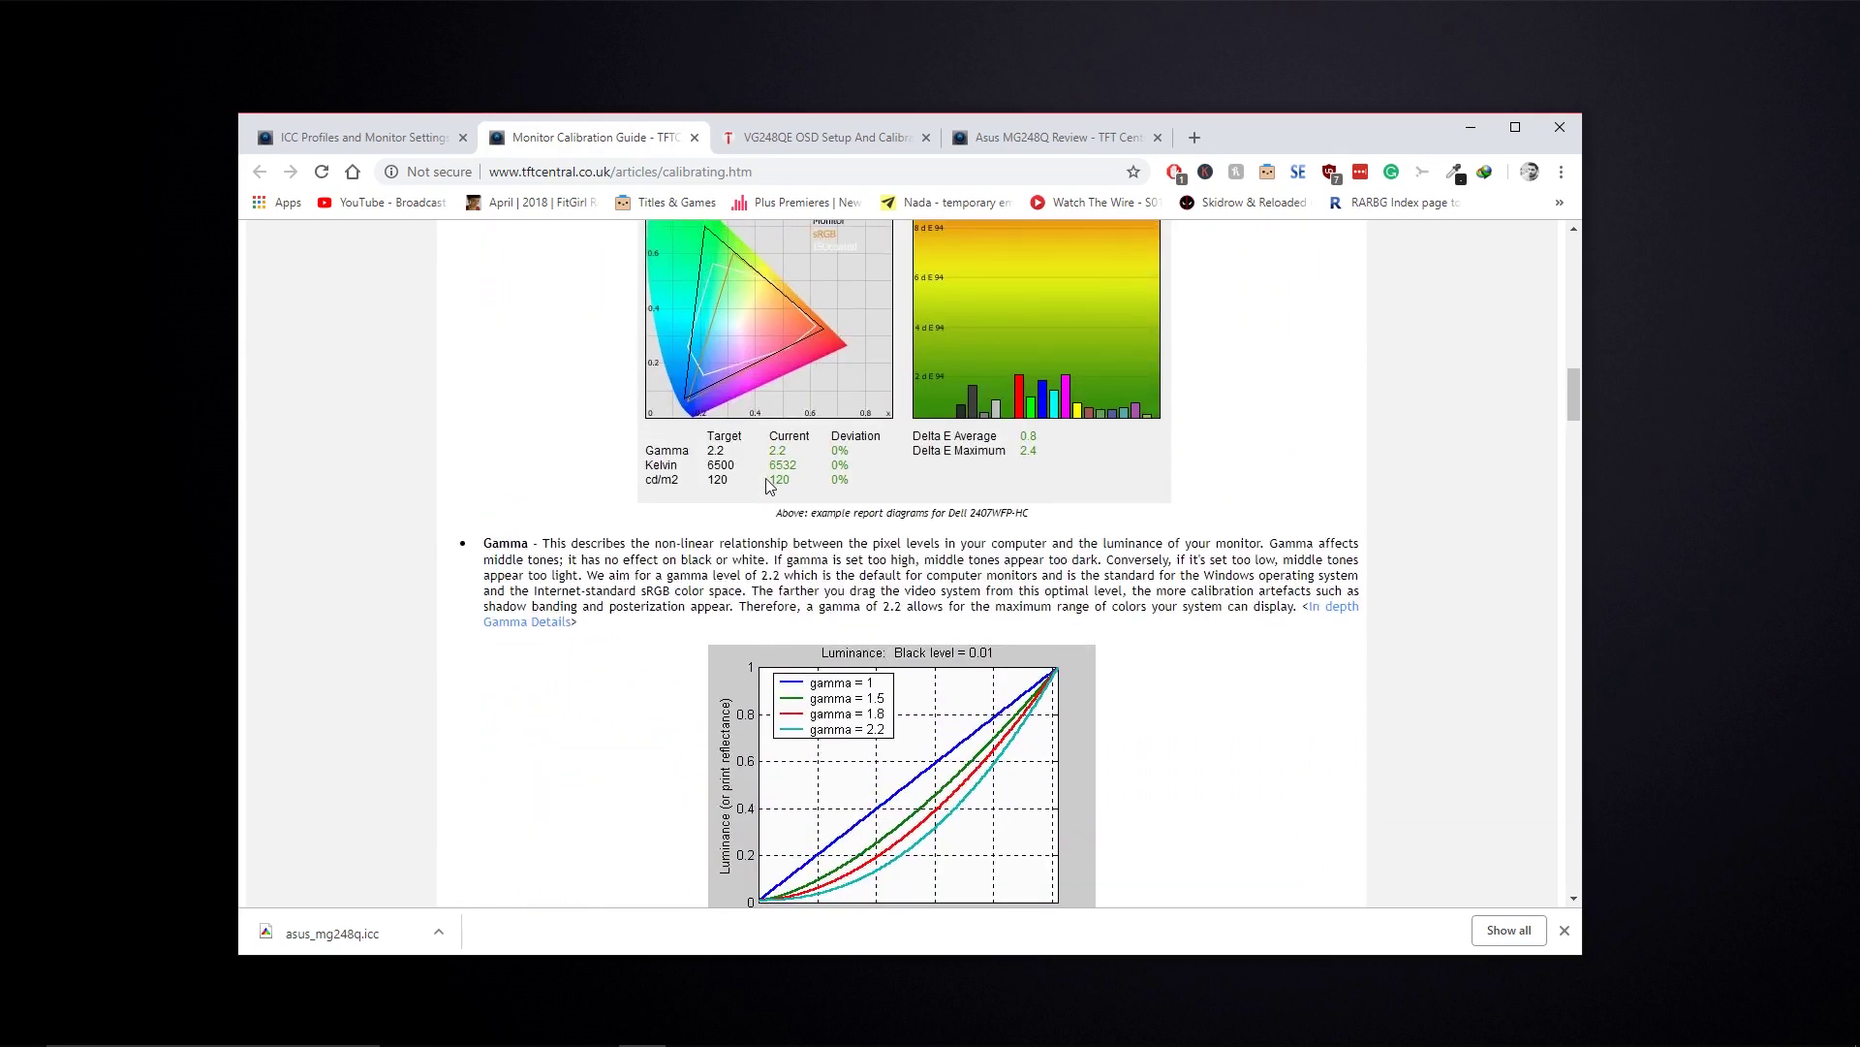
{"action": "scroll", "coordinate": [766, 489], "scroll_direction": "down", "scroll_amount": 13}
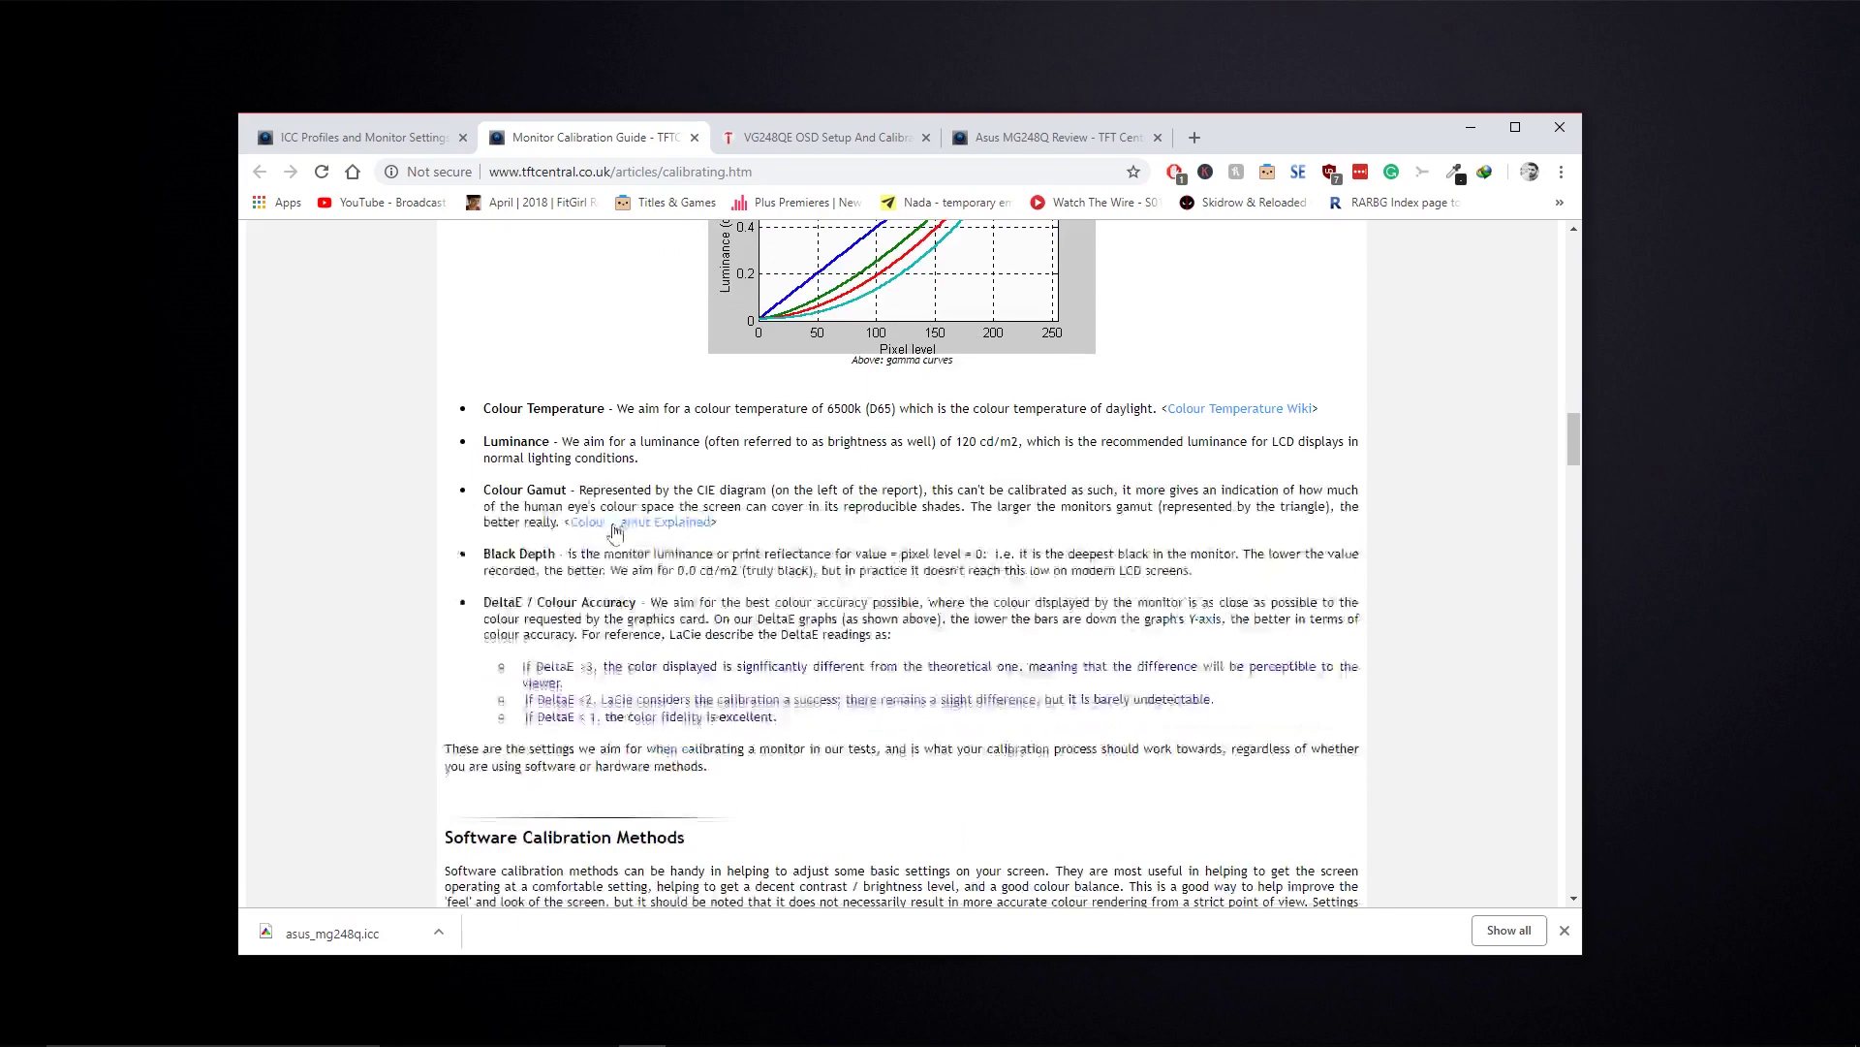
{"action": "scroll", "coordinate": [615, 518], "scroll_direction": "down", "scroll_amount": 20}
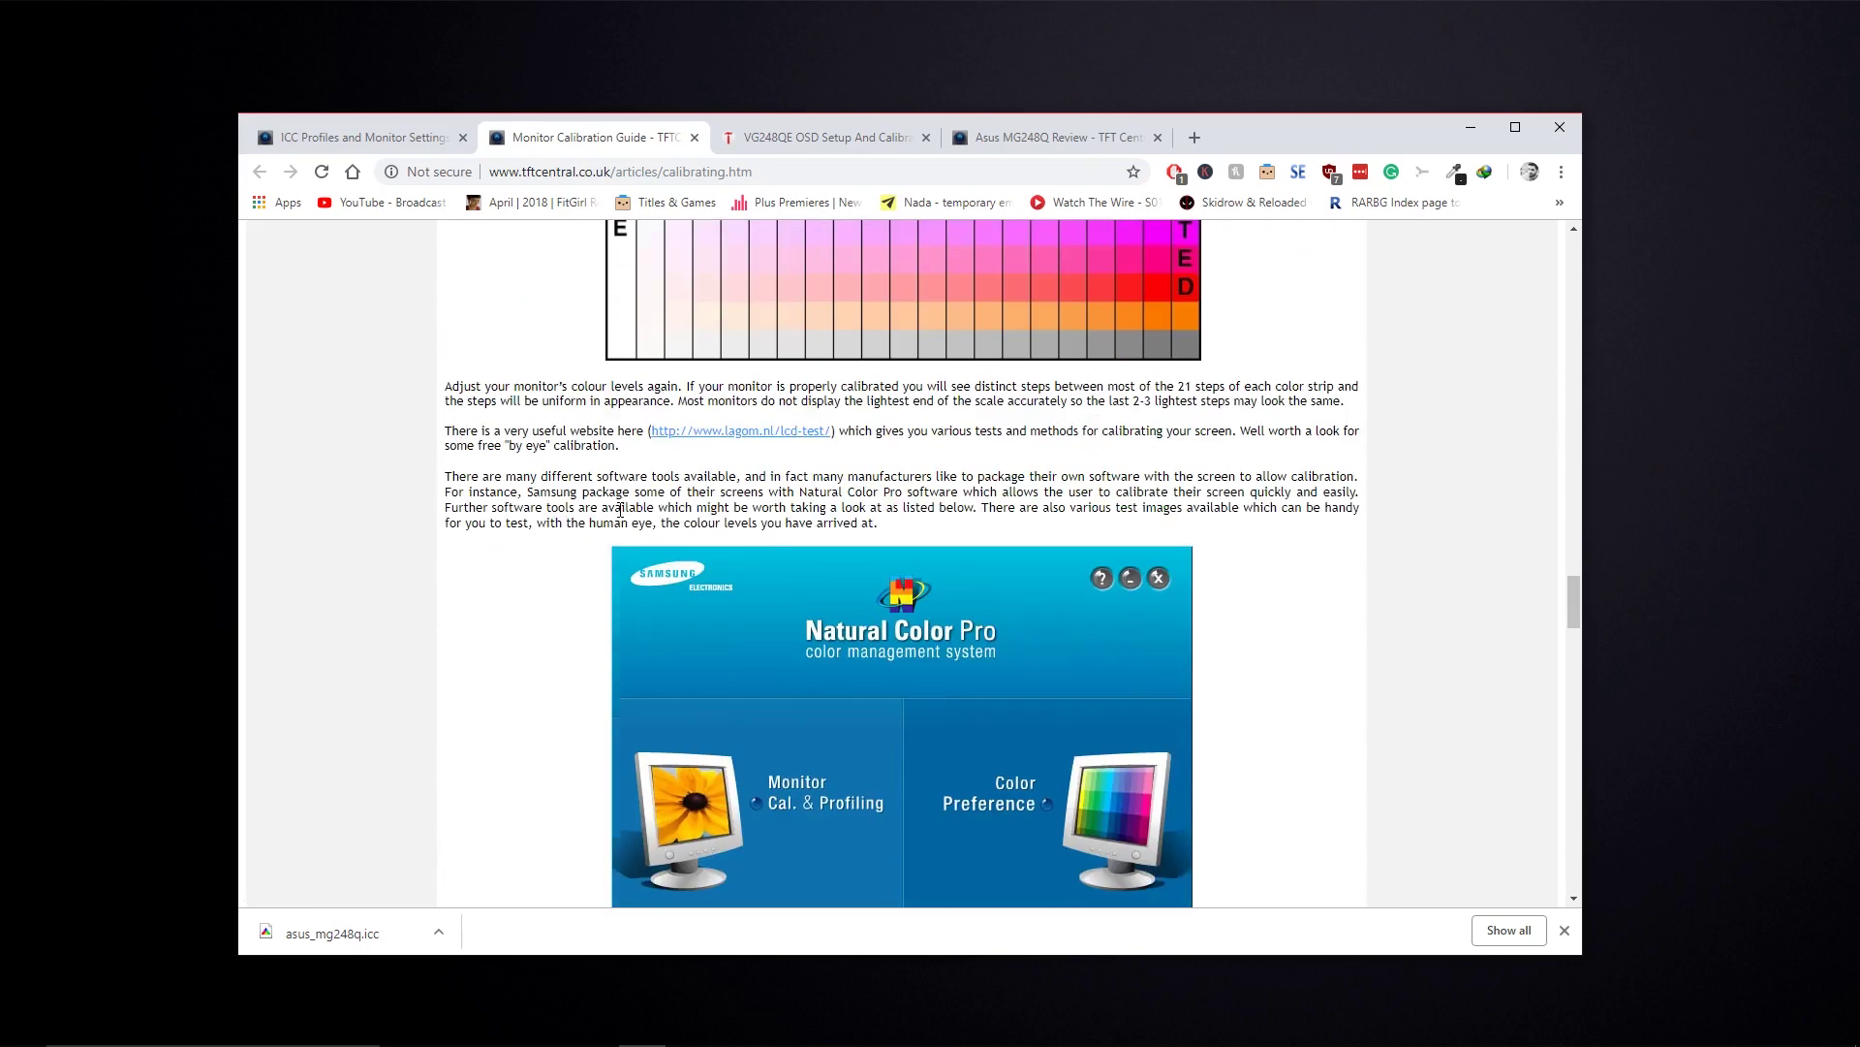
{"action": "scroll", "coordinate": [625, 514], "scroll_direction": "up", "scroll_amount": 20}
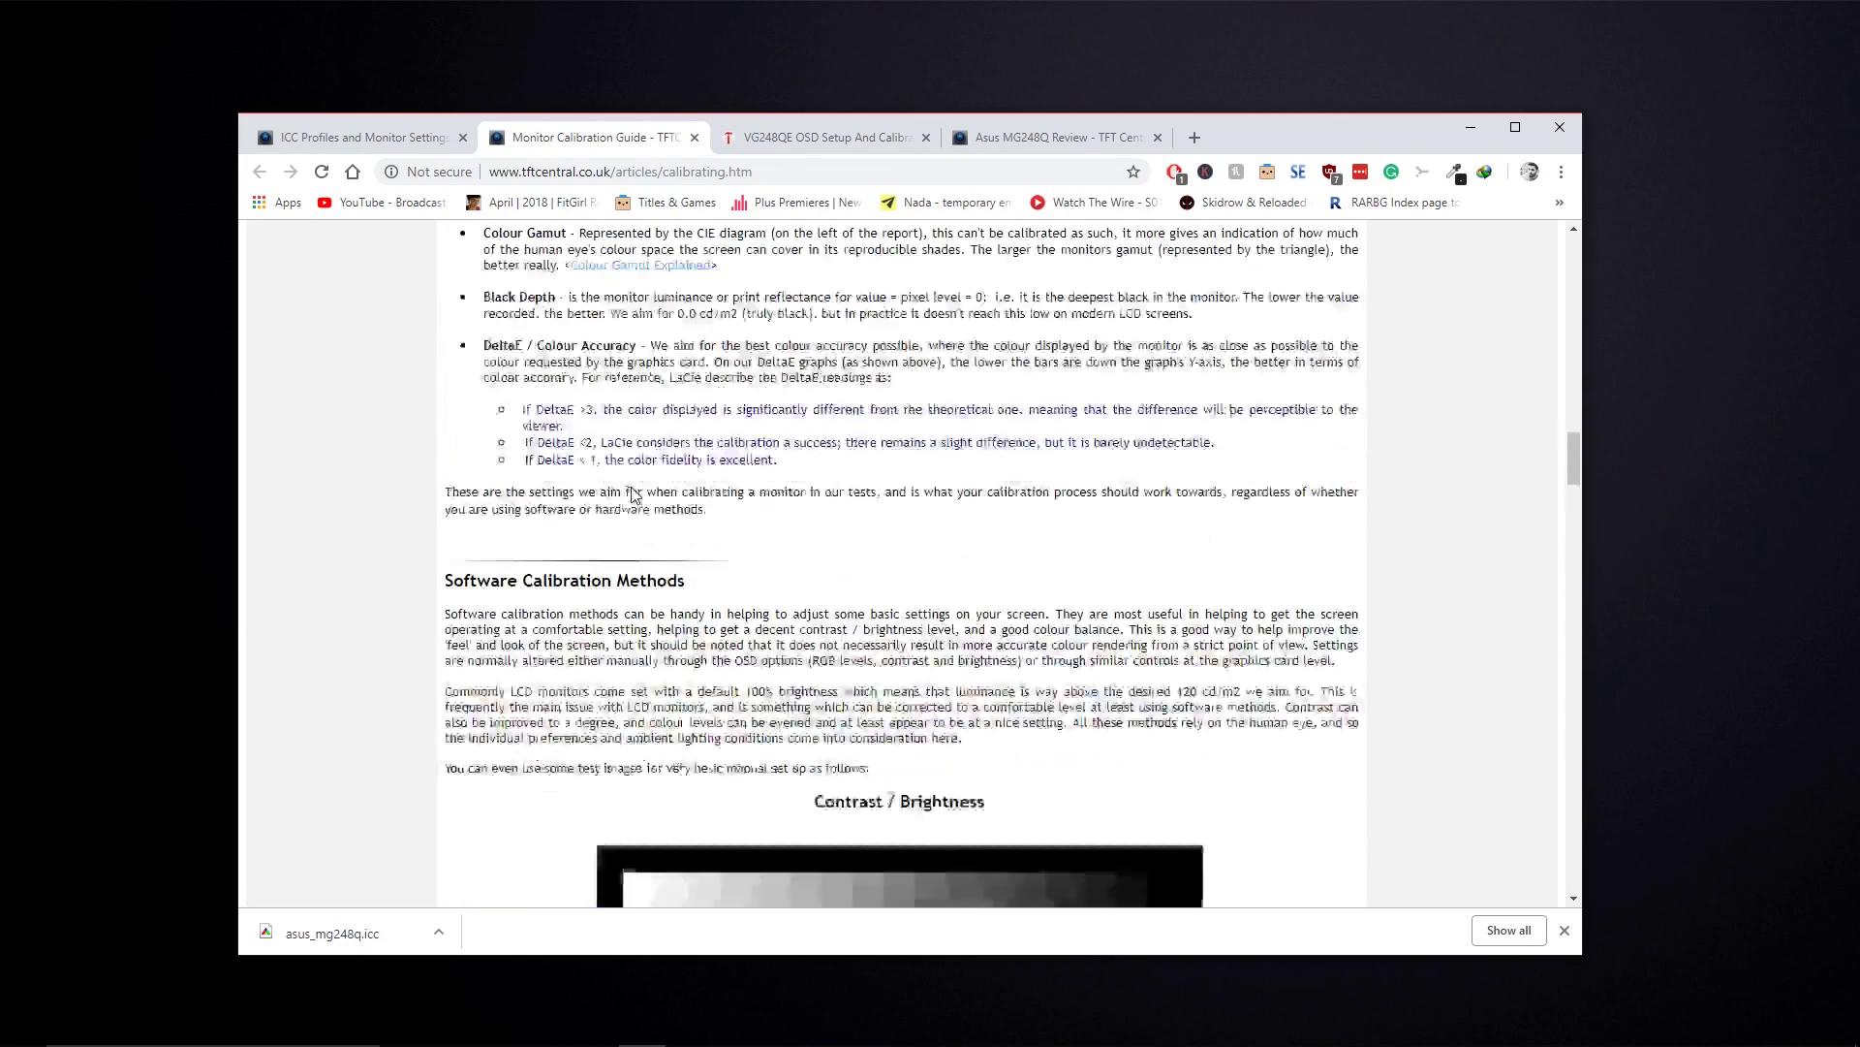
Switch to the Tom's Hardware Asus VG248QE review and examine its OSD Setup And Calibration page, including the Splendid and Color menus.
{"action": "key", "text": "ctrl+Tab"}
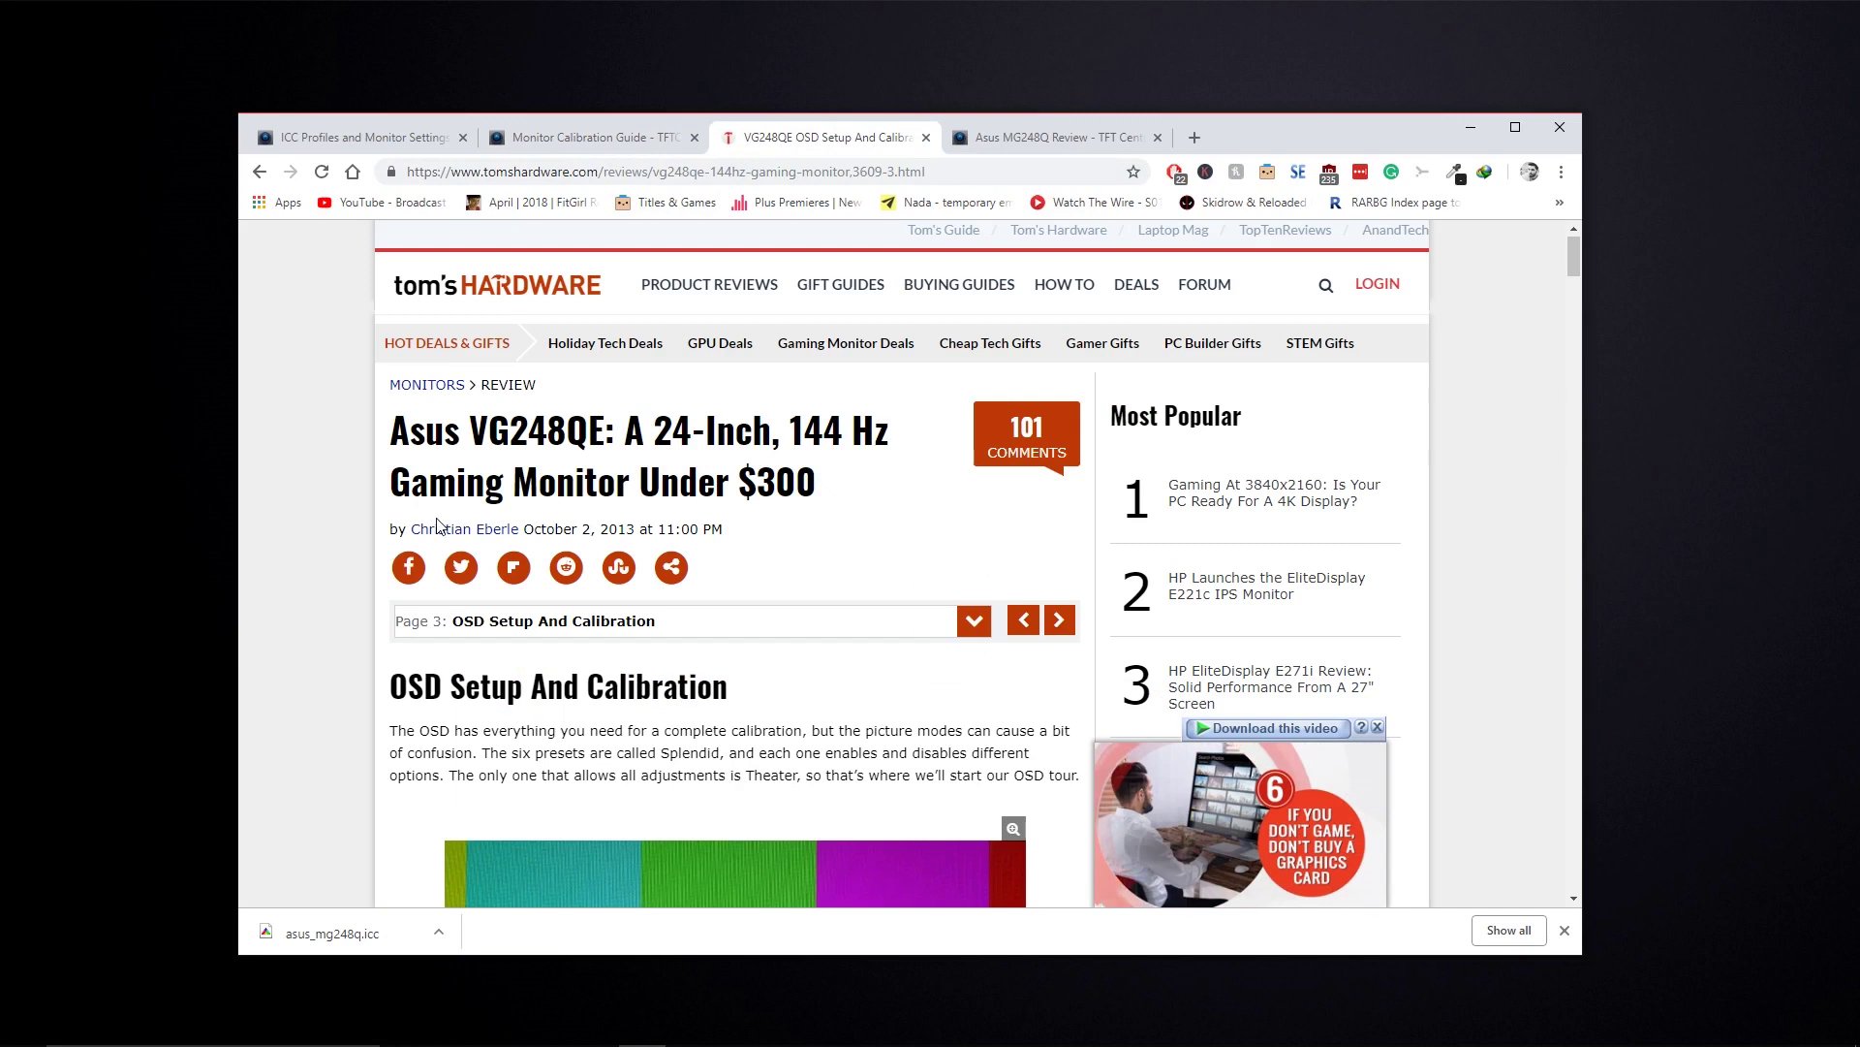
{"action": "scroll", "coordinate": [440, 528], "scroll_direction": "down", "scroll_amount": 6}
{"action": "scroll", "coordinate": [746, 433], "scroll_direction": "up", "scroll_amount": 6}
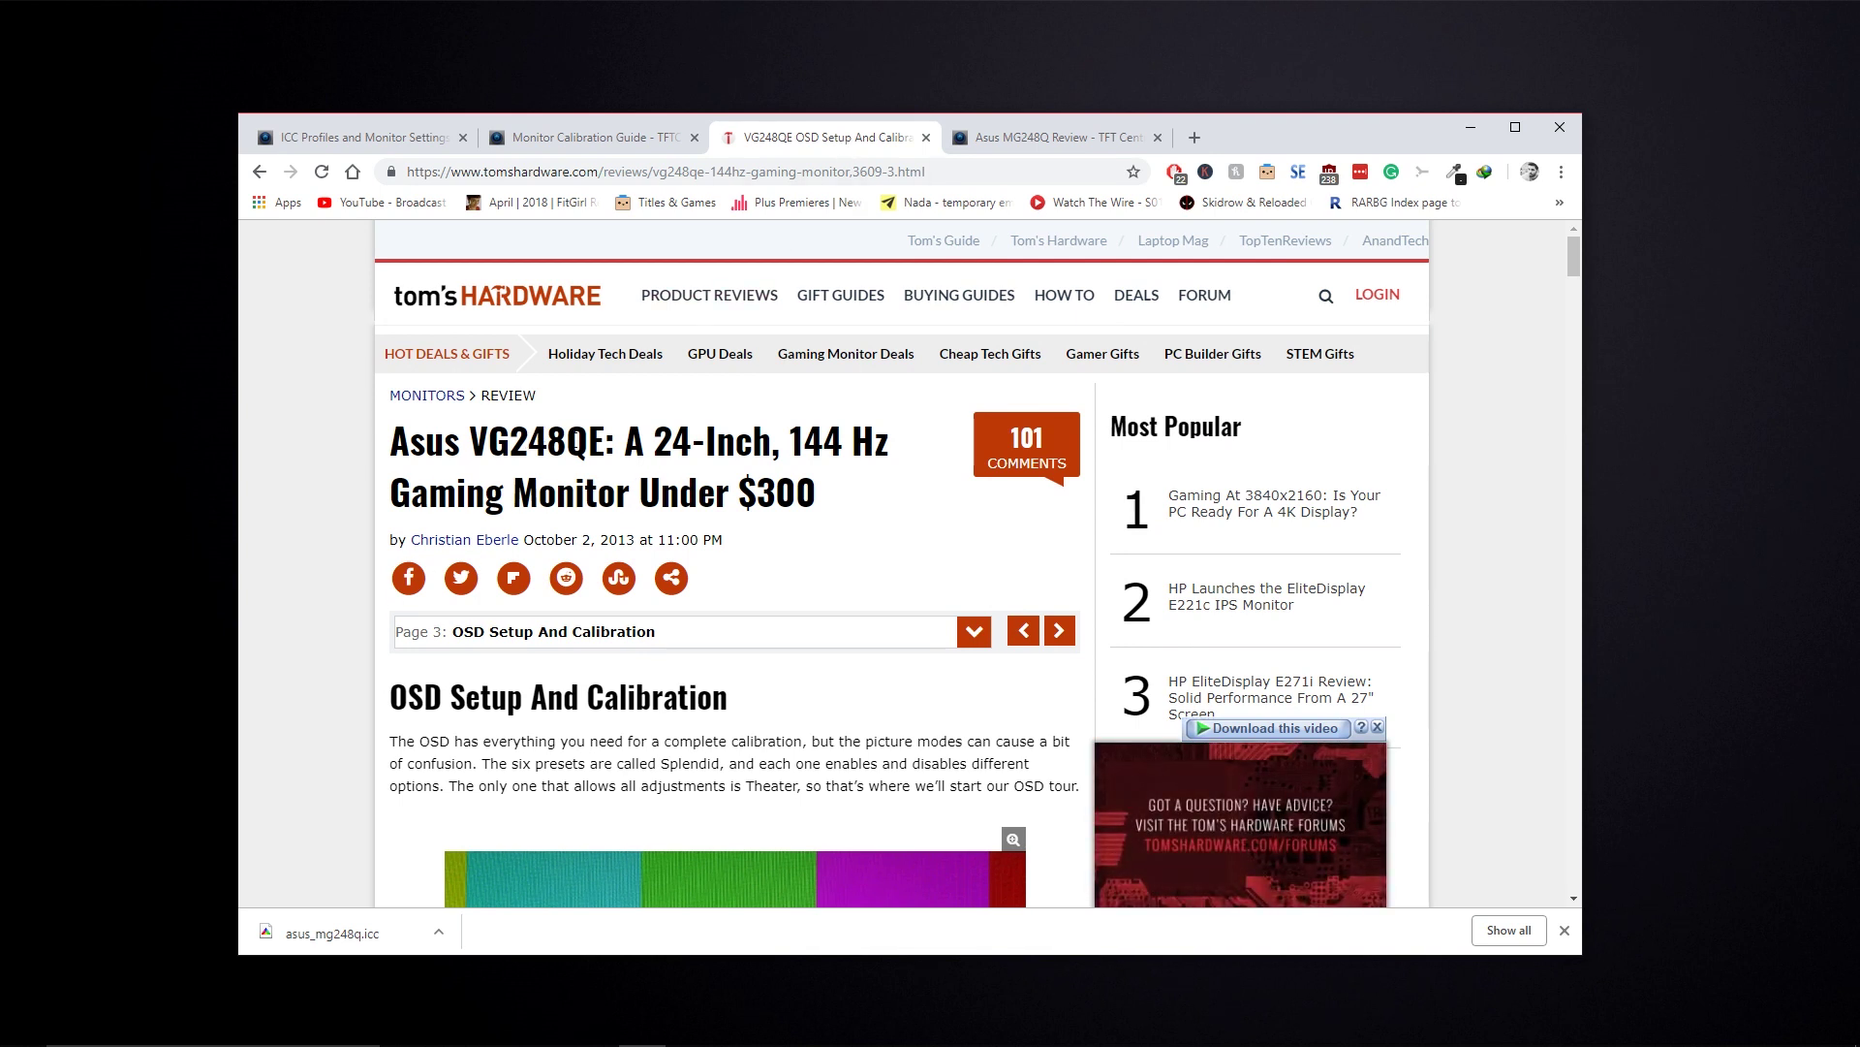
{"action": "scroll", "coordinate": [675, 415], "scroll_direction": "down", "scroll_amount": 15}
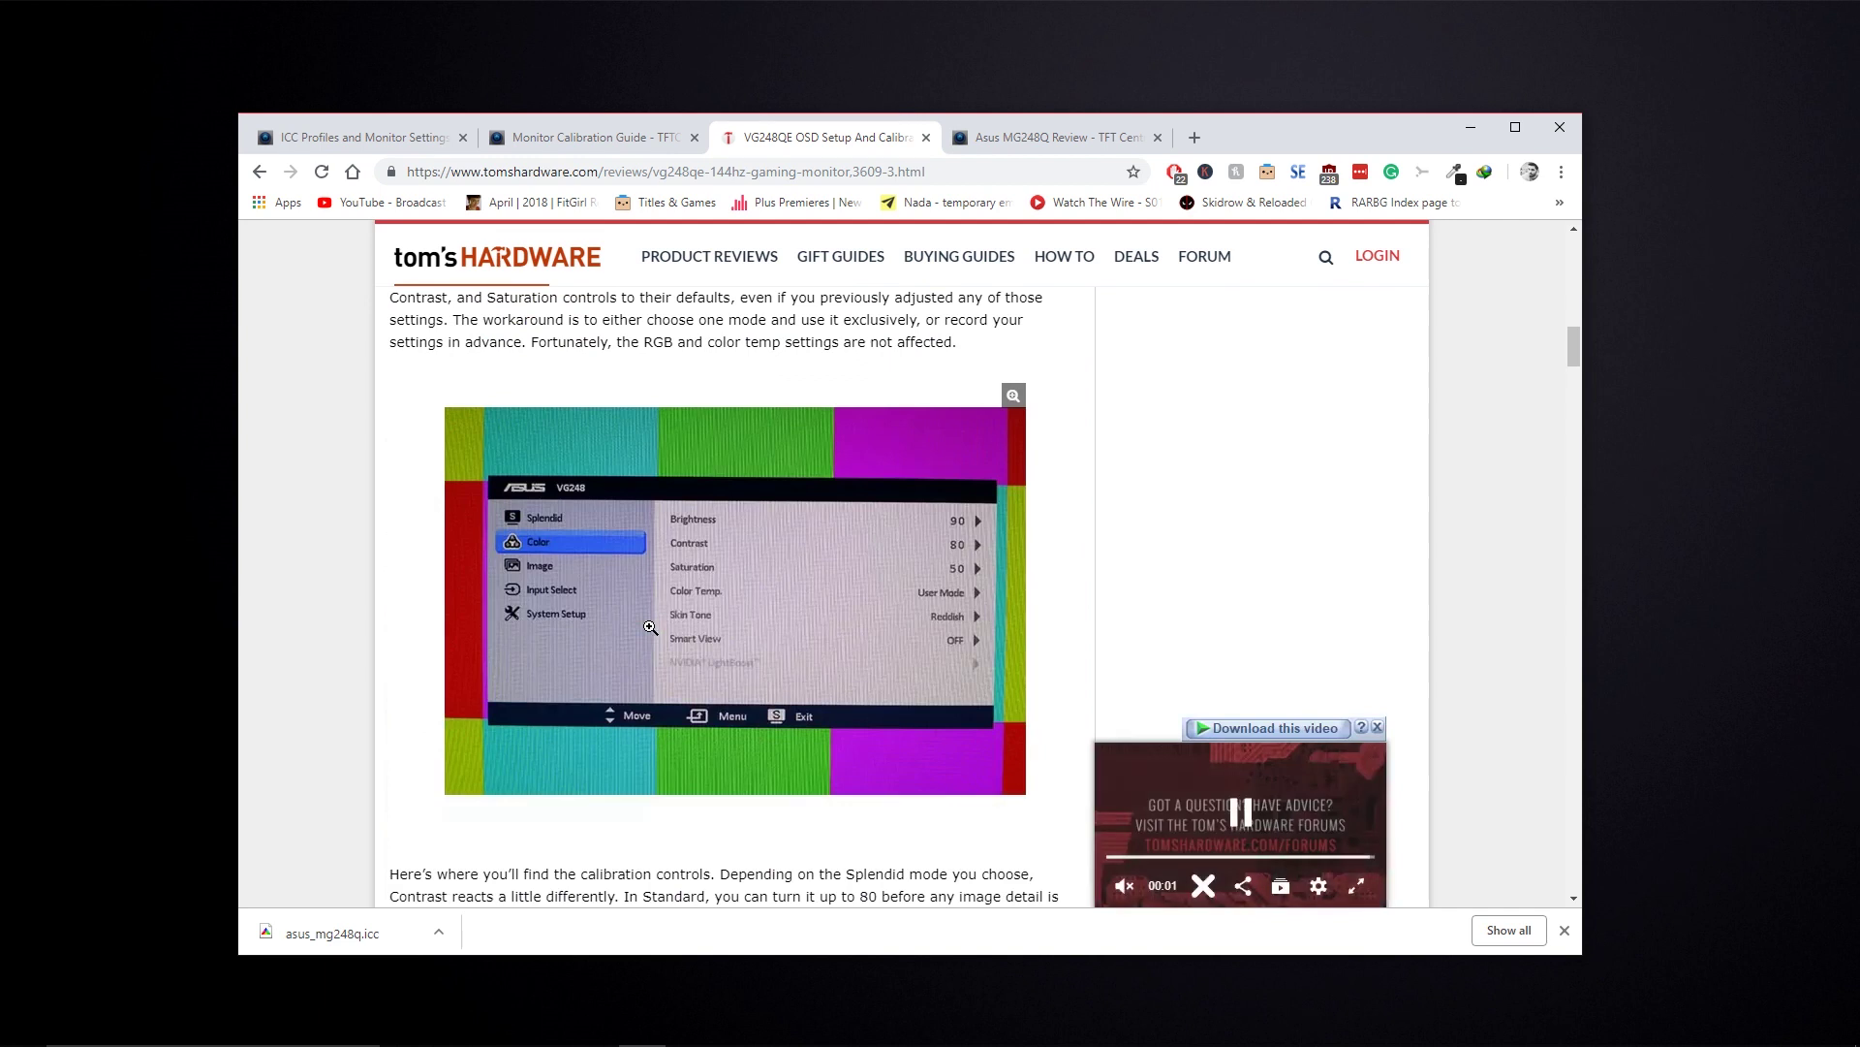
{"action": "scroll", "coordinate": [651, 623], "scroll_direction": "up", "scroll_amount": 10}
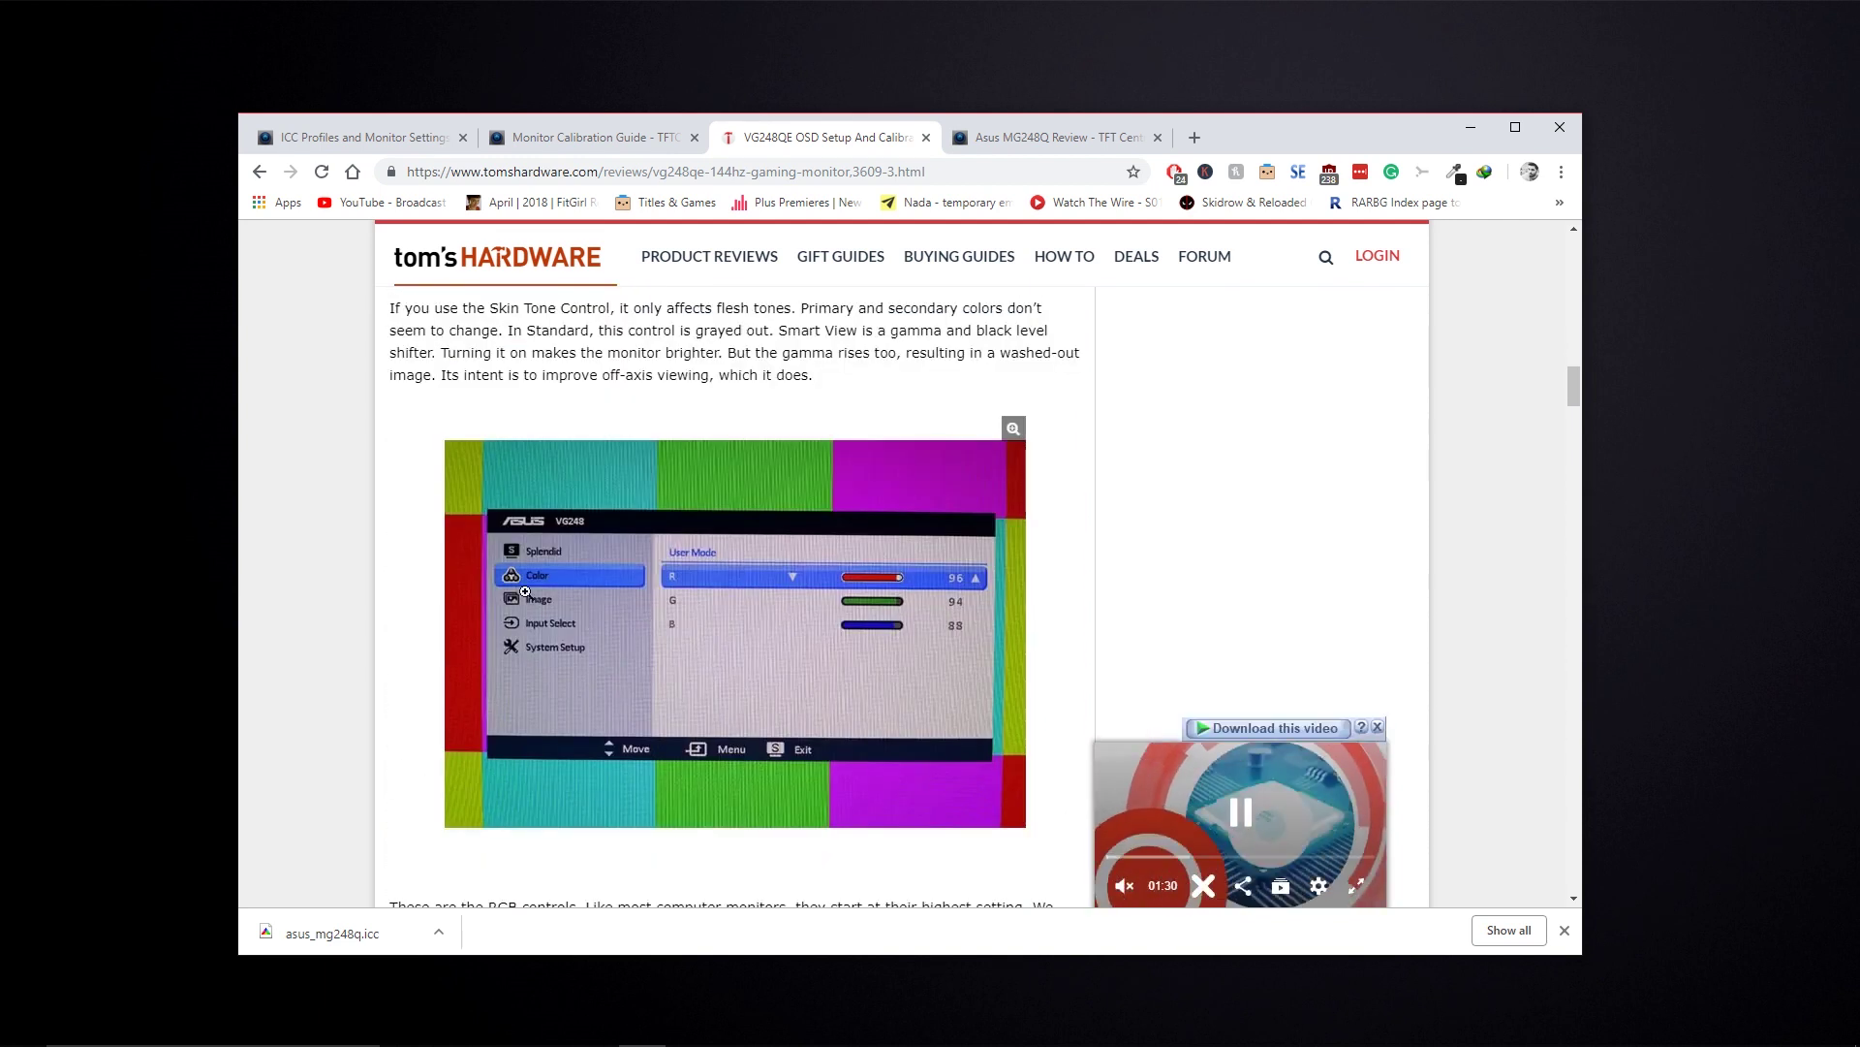
{"action": "scroll", "coordinate": [401, 580], "scroll_direction": "up", "scroll_amount": 8}
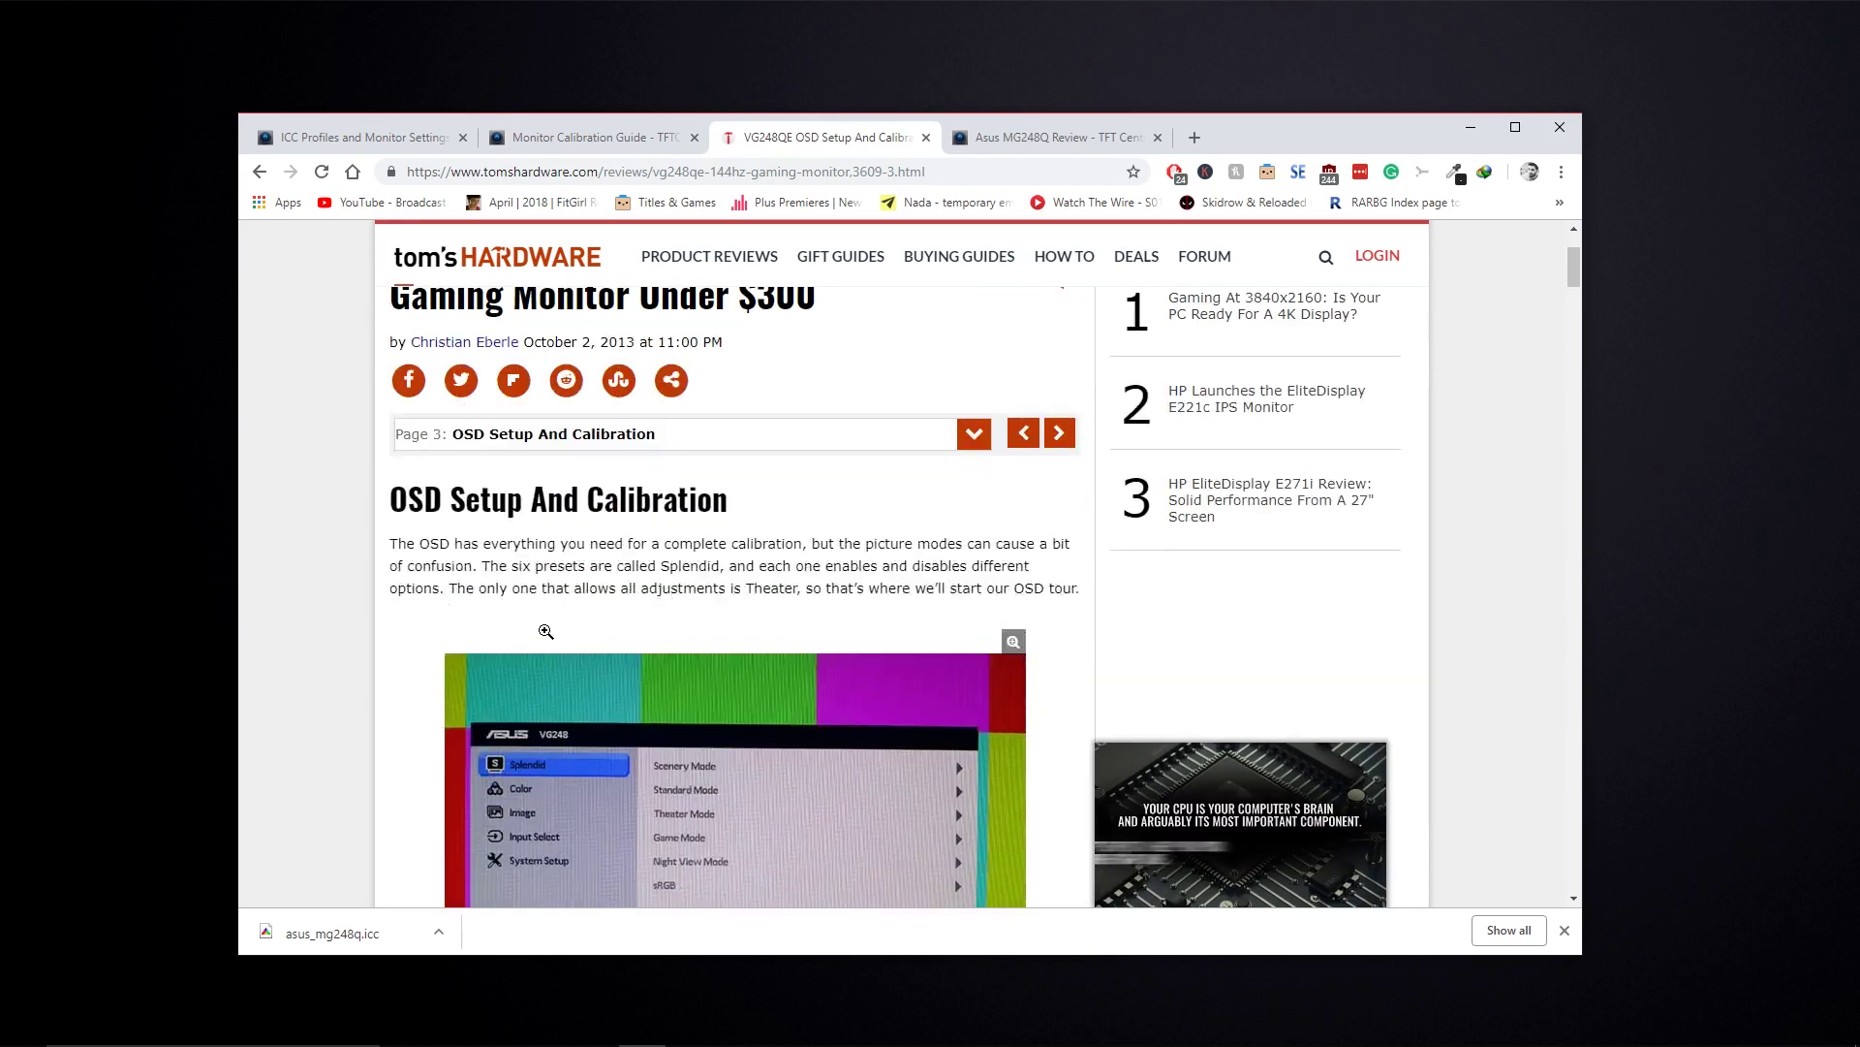
{"action": "scroll", "coordinate": [542, 632], "scroll_direction": "down", "scroll_amount": 2}
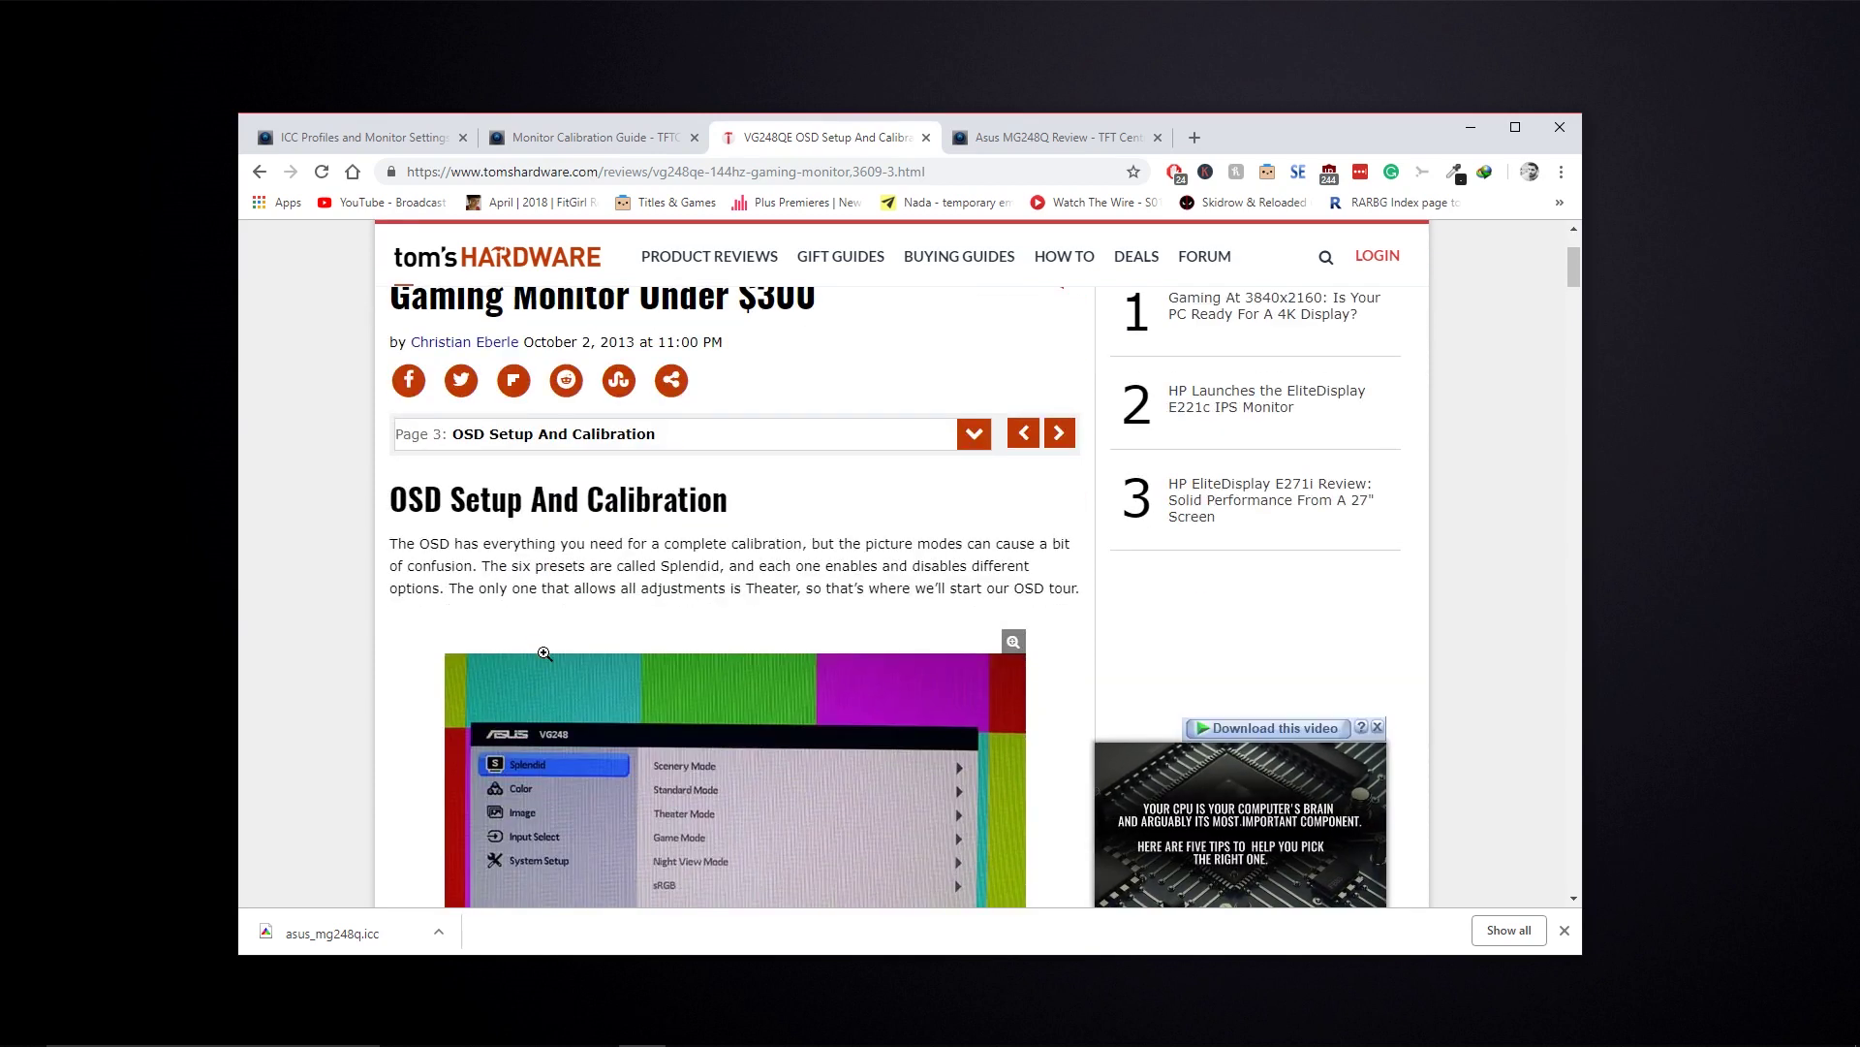
{"action": "scroll", "coordinate": [552, 632], "scroll_direction": "down", "scroll_amount": 1}
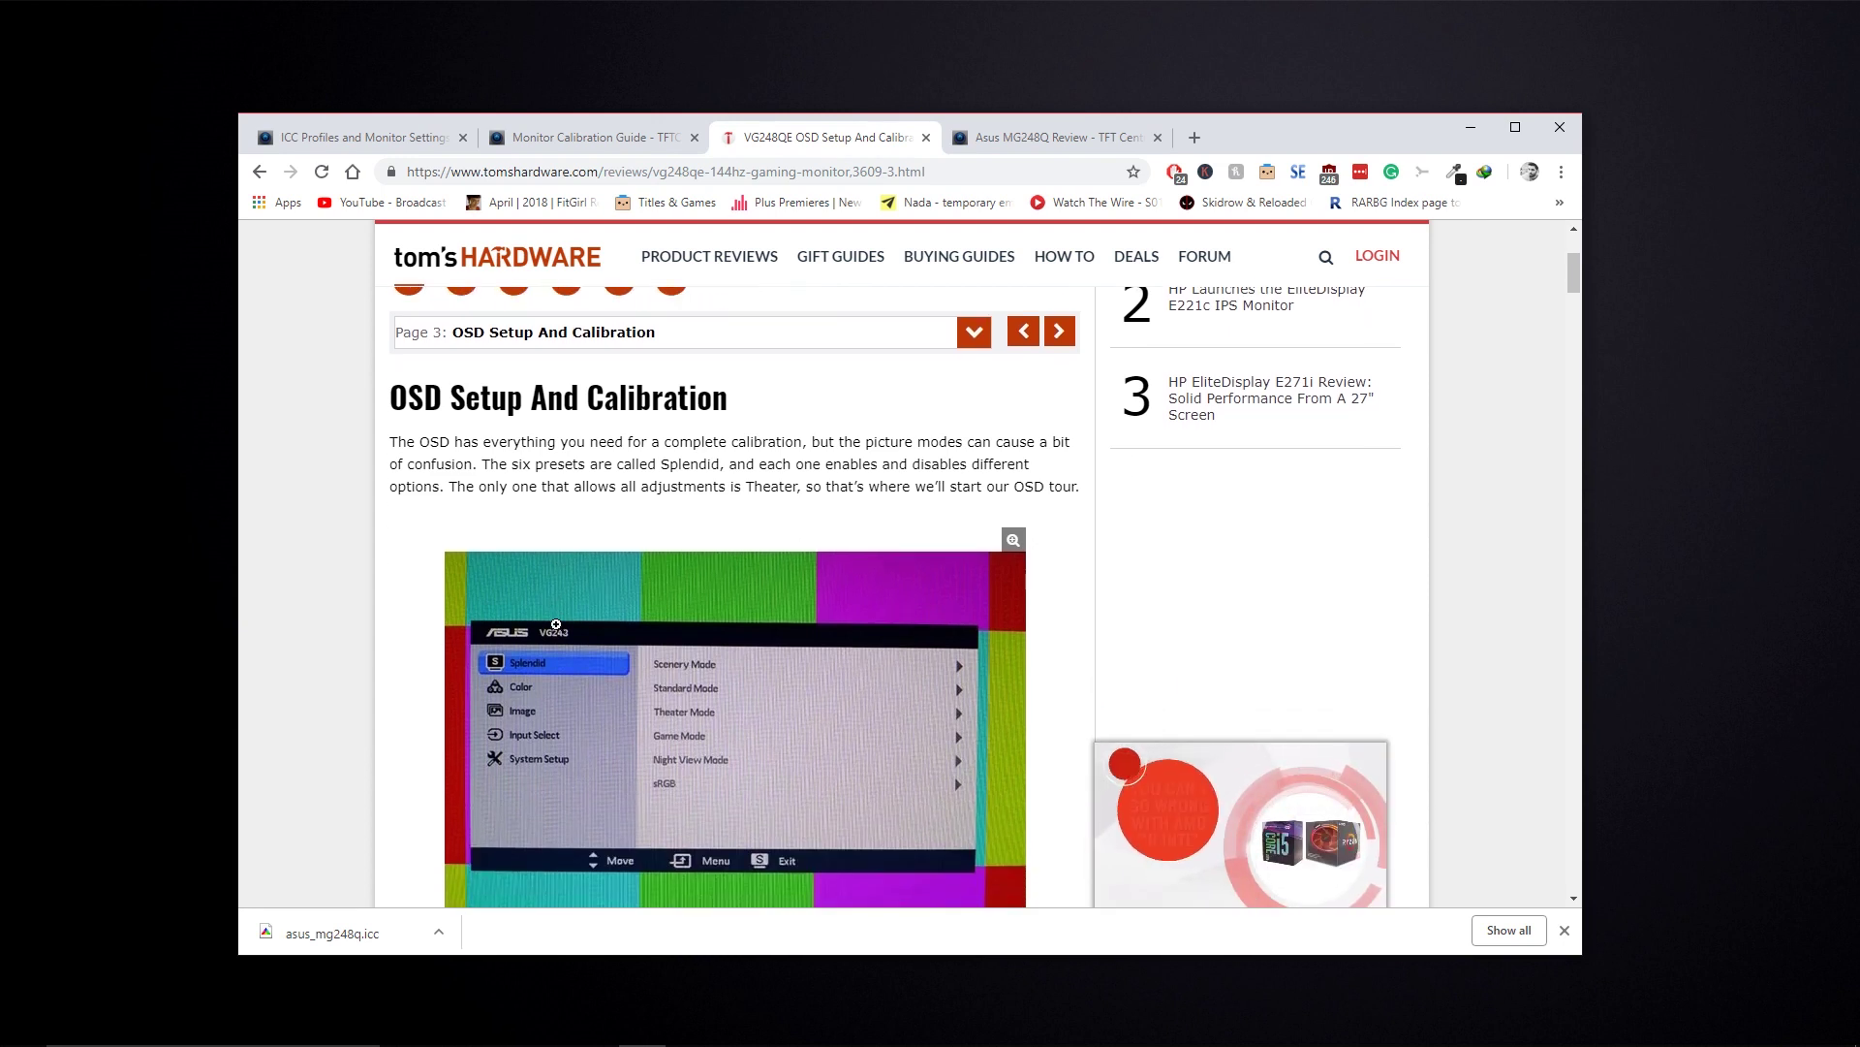
{"action": "scroll", "coordinate": [555, 624], "scroll_direction": "up", "scroll_amount": 6}
Switch to the TFT Central Asus MG248Q review and examine its specifications, features, design and ergonomics sections down to the OSD Menu, then return to the introduction.
{"action": "key", "text": "ctrl+Tab"}
{"action": "scroll", "coordinate": [513, 532], "scroll_direction": "up", "scroll_amount": 6}
{"action": "scroll", "coordinate": [514, 532], "scroll_direction": "up", "scroll_amount": 20}
{"action": "scroll", "coordinate": [523, 531], "scroll_direction": "down", "scroll_amount": 11}
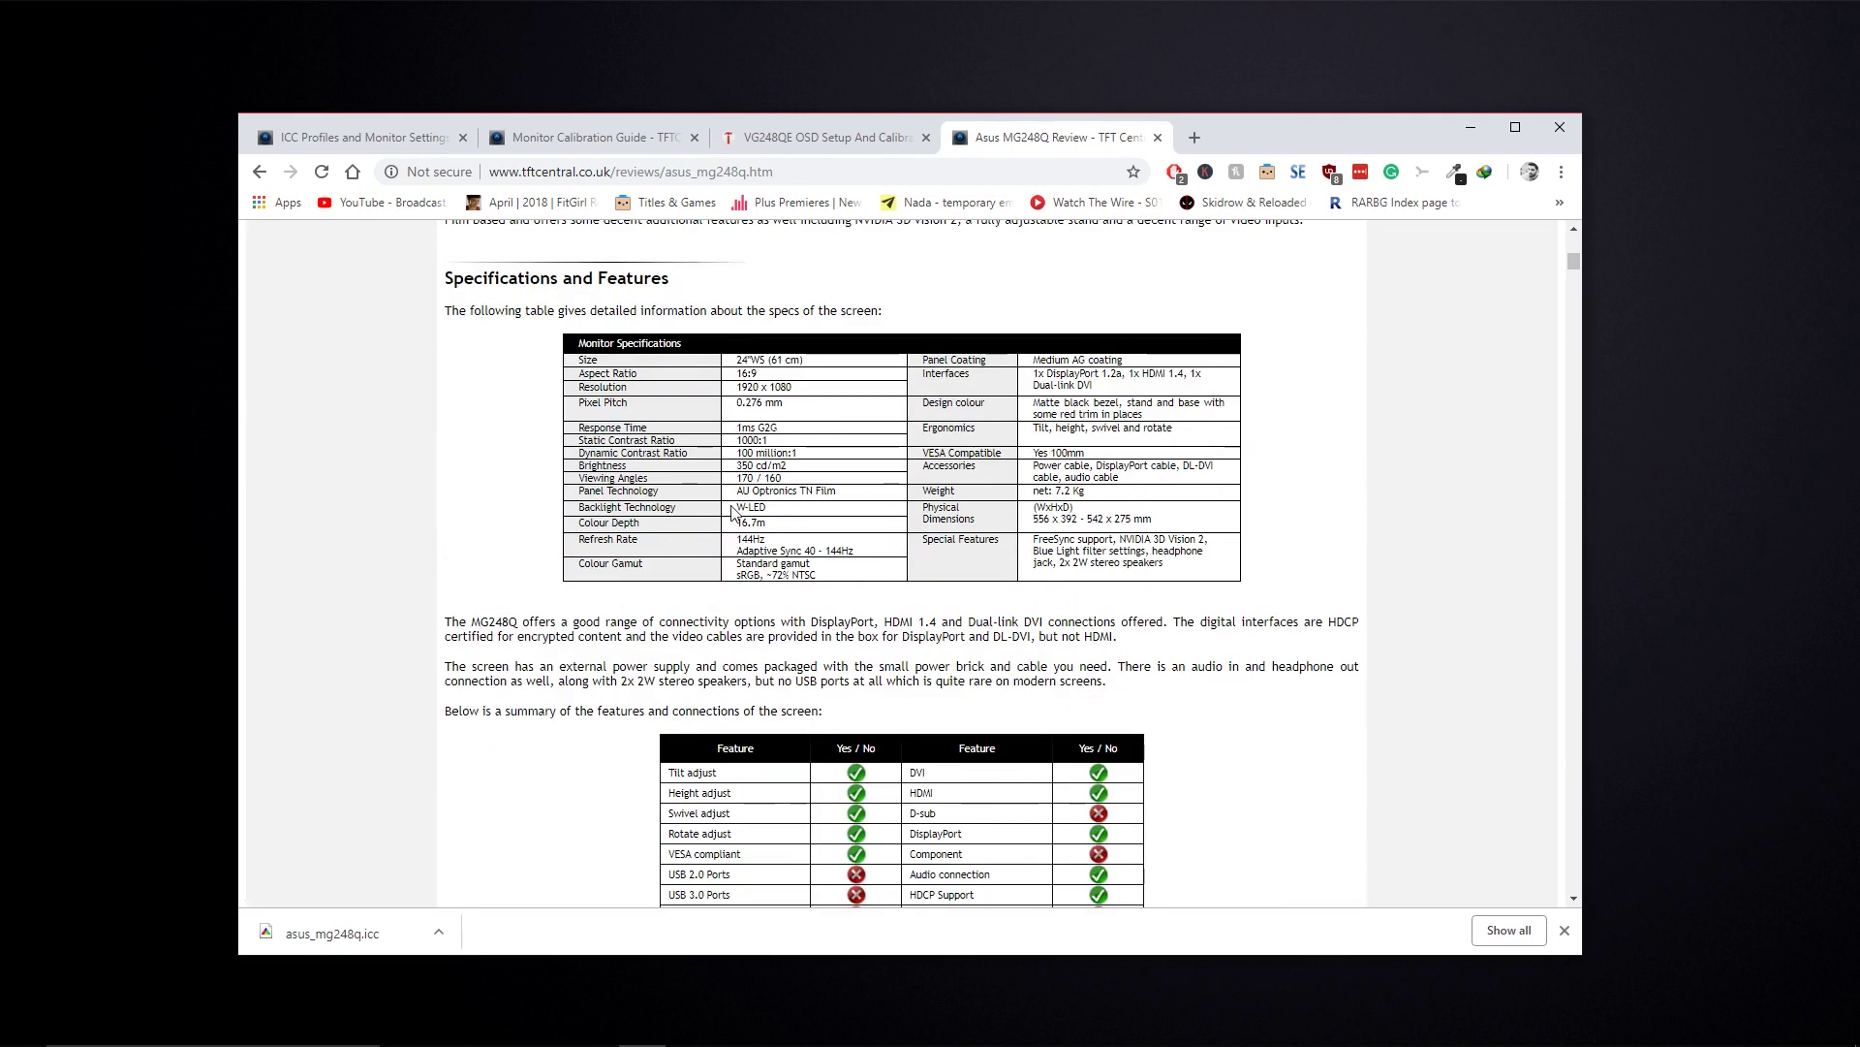
{"action": "scroll", "coordinate": [807, 523], "scroll_direction": "down", "scroll_amount": 18}
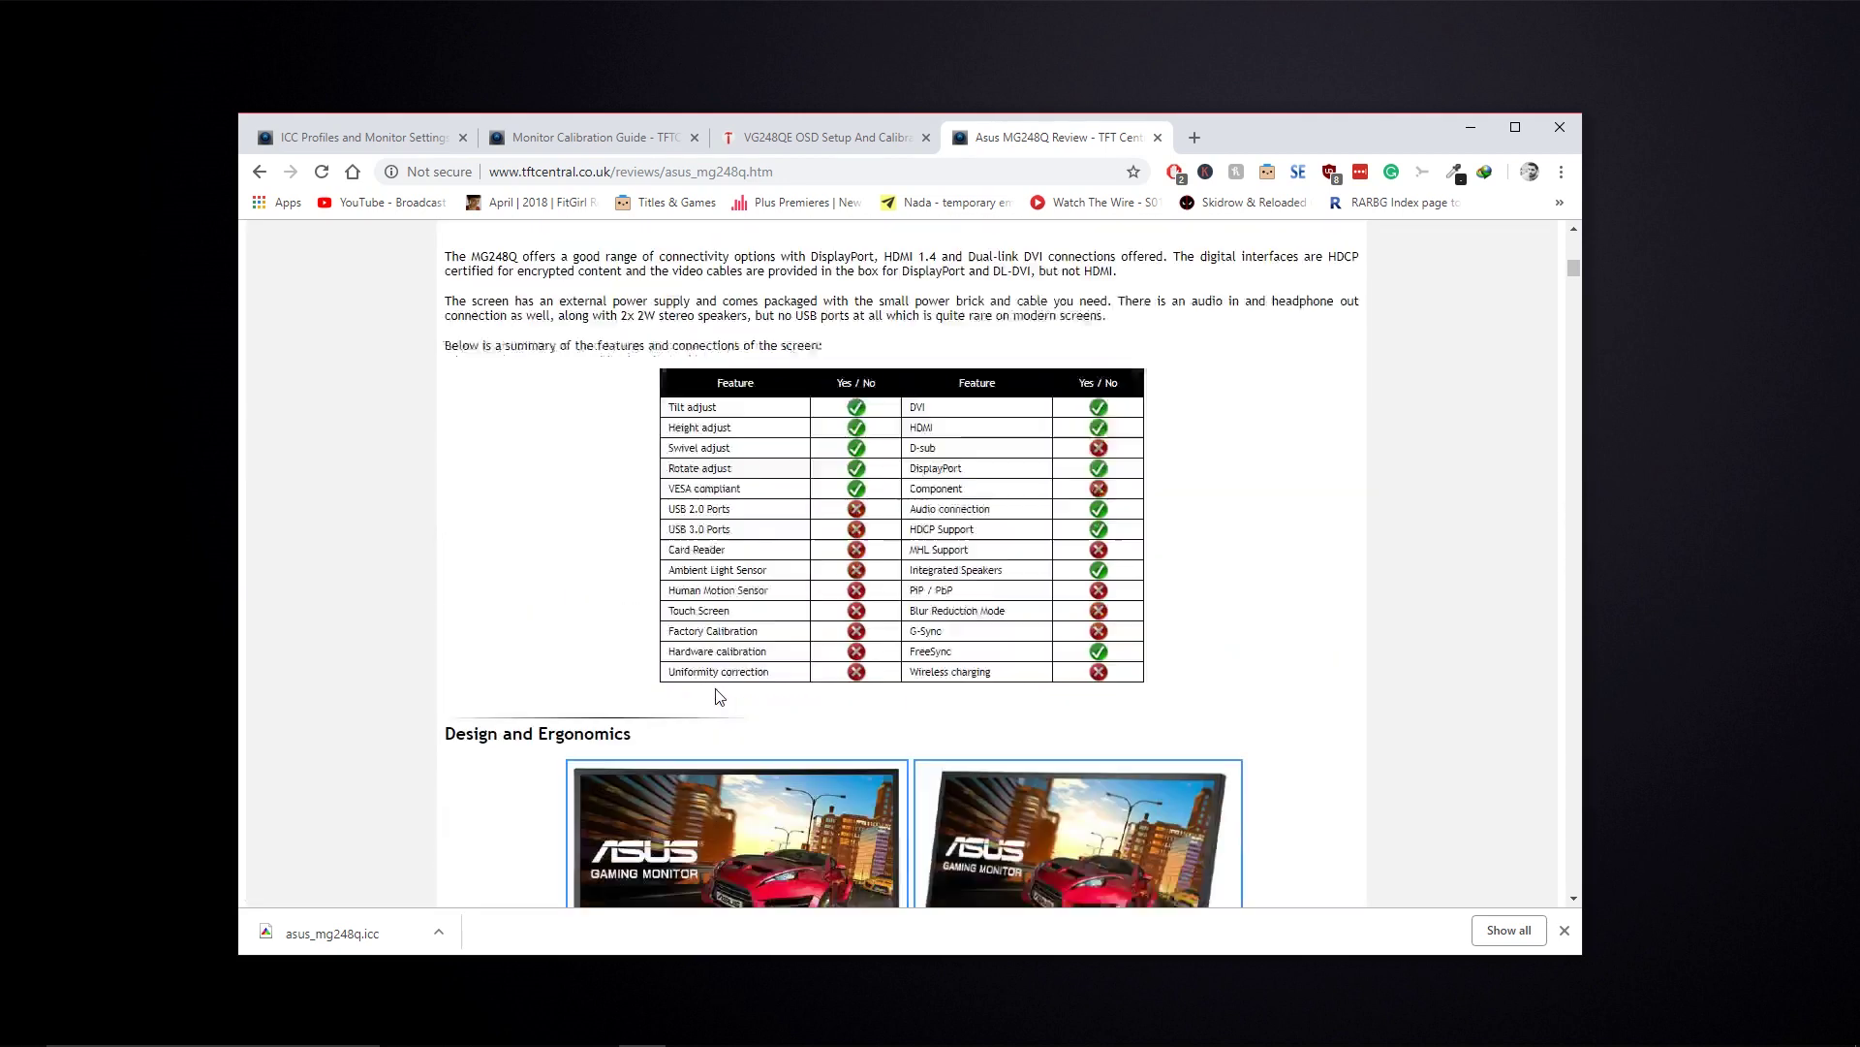
{"action": "scroll", "coordinate": [514, 562], "scroll_direction": "up", "scroll_amount": 11}
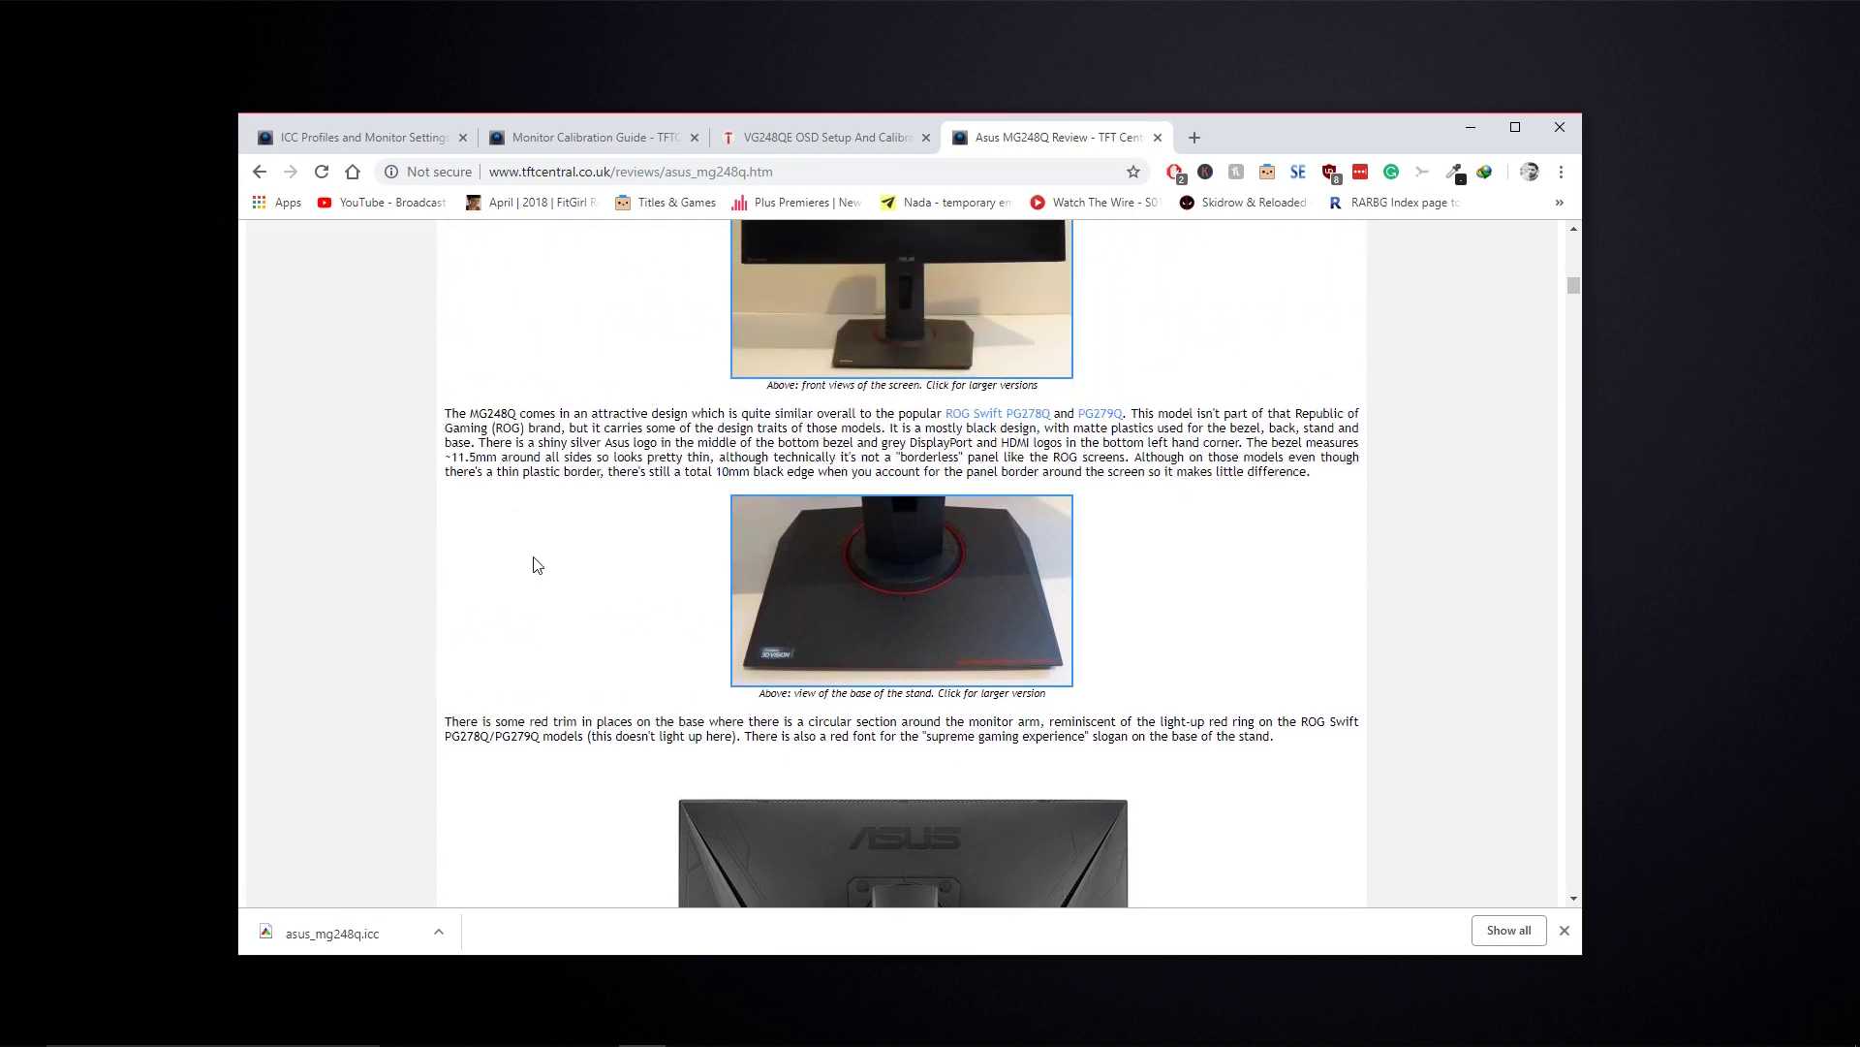
{"action": "scroll", "coordinate": [475, 587], "scroll_direction": "down", "scroll_amount": 5}
{"action": "scroll", "coordinate": [480, 586], "scroll_direction": "down", "scroll_amount": 12}
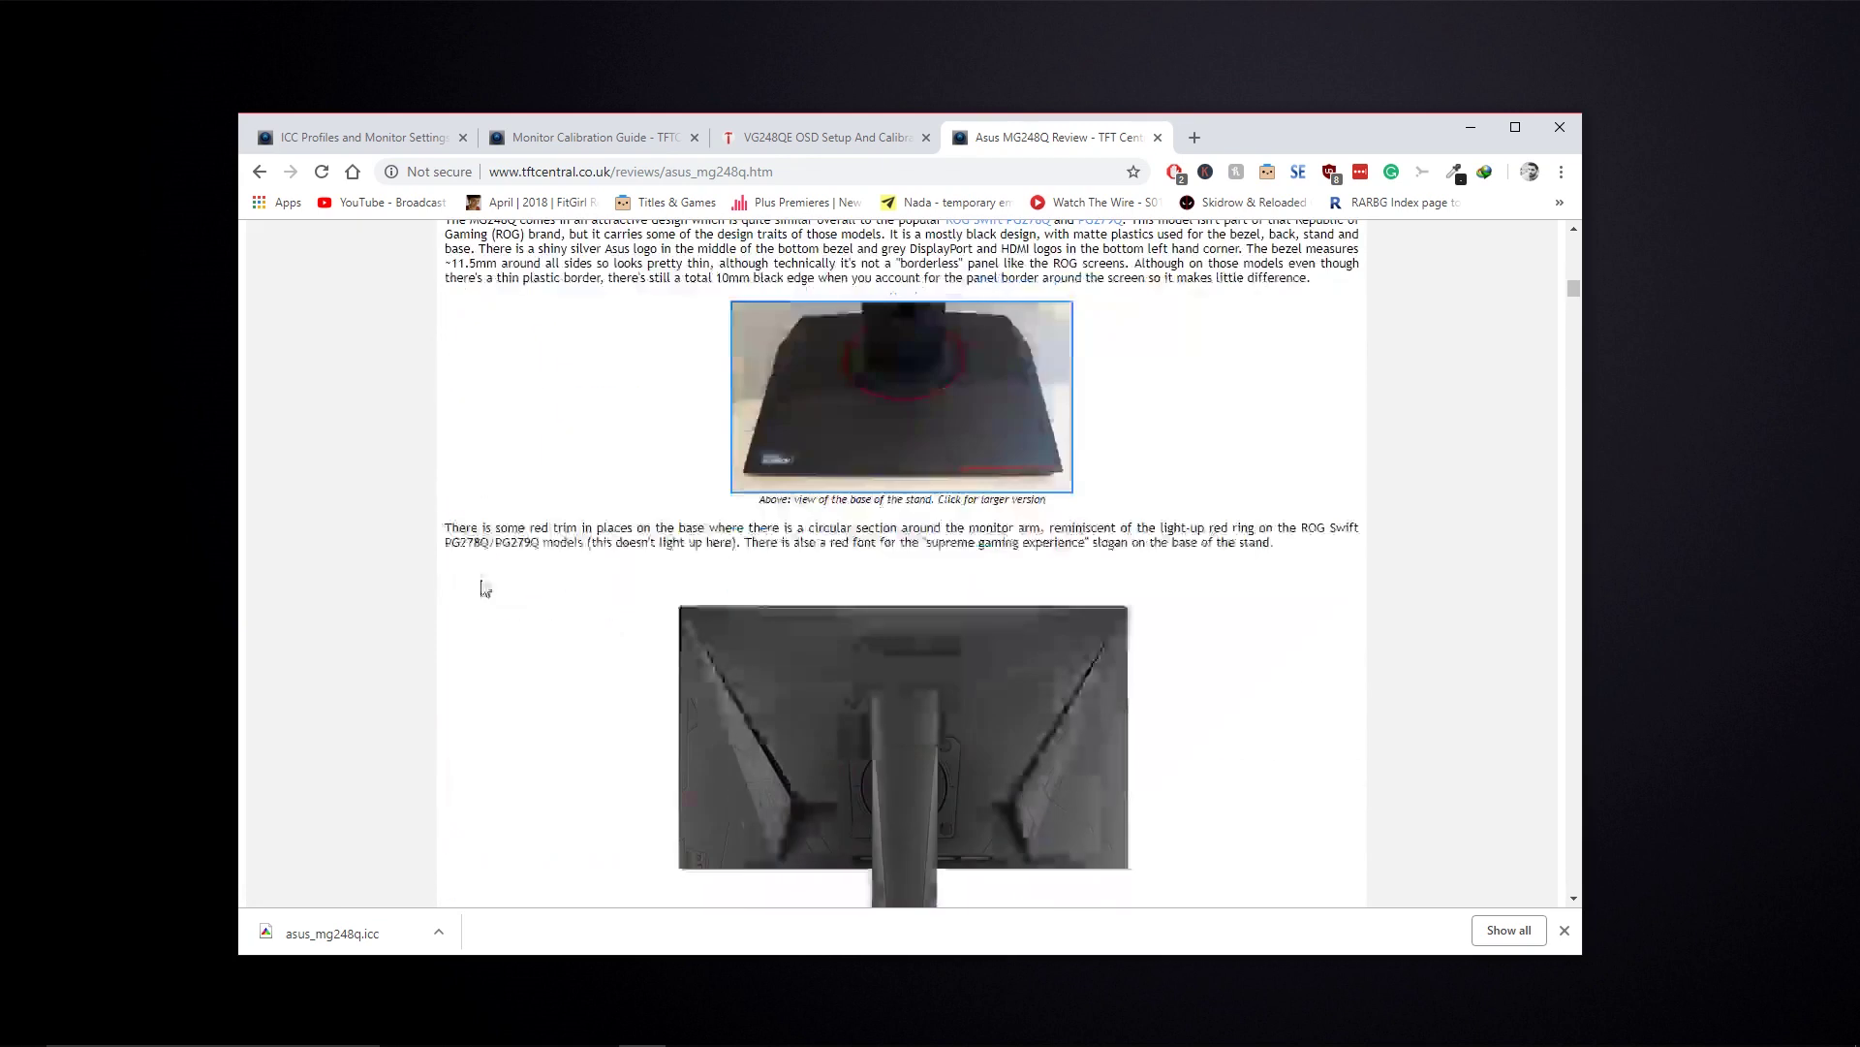
{"action": "scroll", "coordinate": [491, 573], "scroll_direction": "down", "scroll_amount": 4}
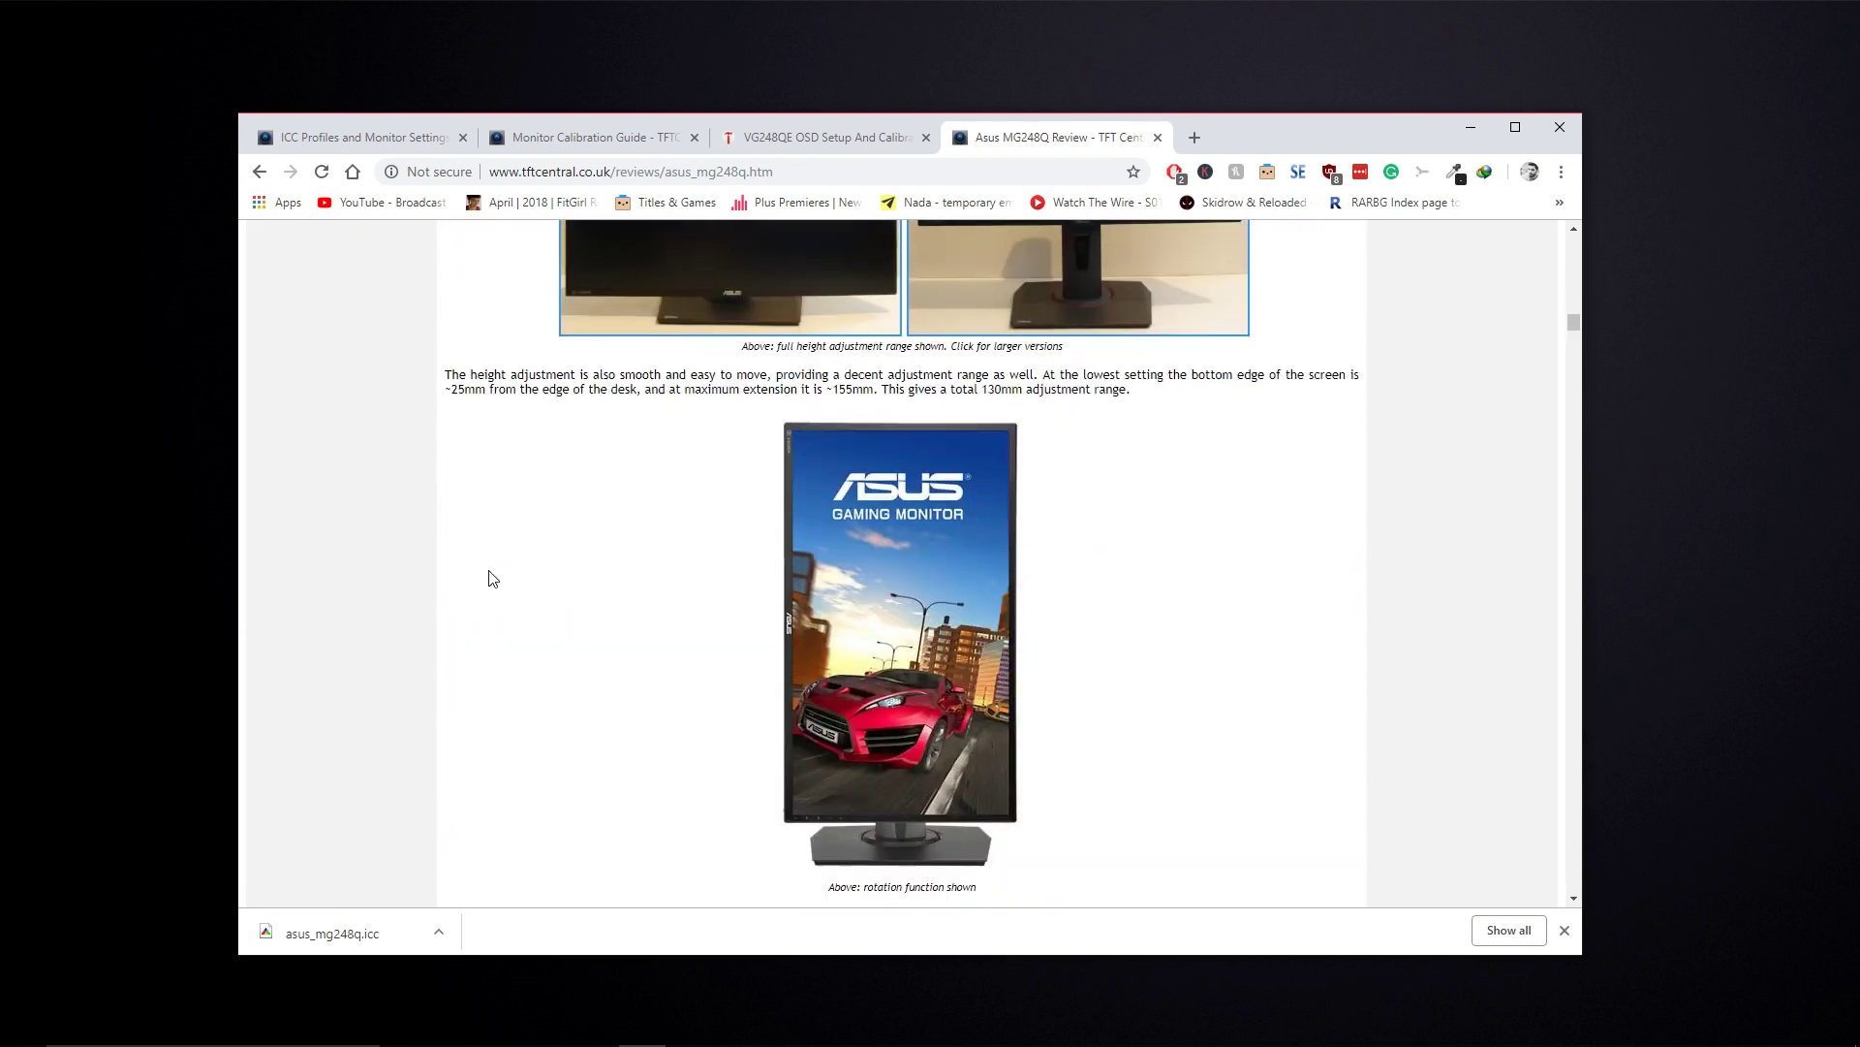
{"action": "scroll", "coordinate": [491, 579], "scroll_direction": "down", "scroll_amount": 9}
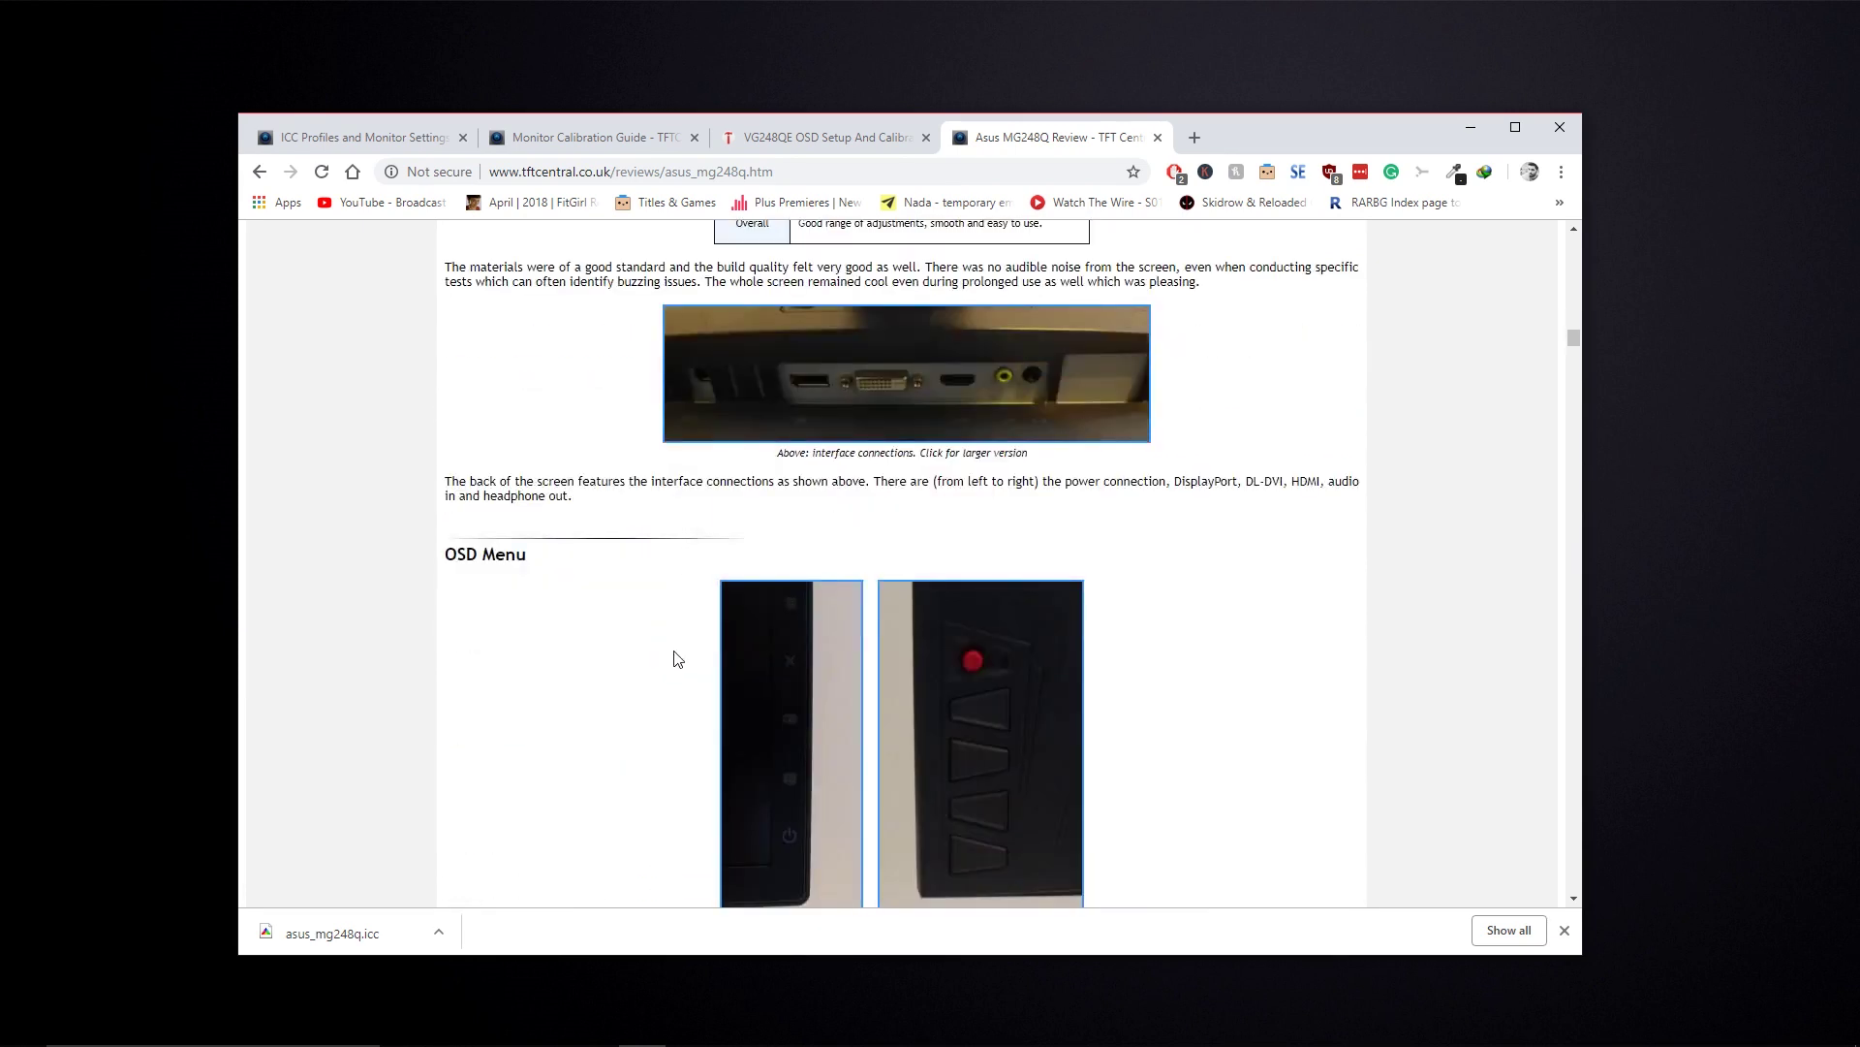
{"action": "scroll", "coordinate": [629, 596], "scroll_direction": "up", "scroll_amount": 18}
{"action": "scroll", "coordinate": [678, 604], "scroll_direction": "up", "scroll_amount": 12}
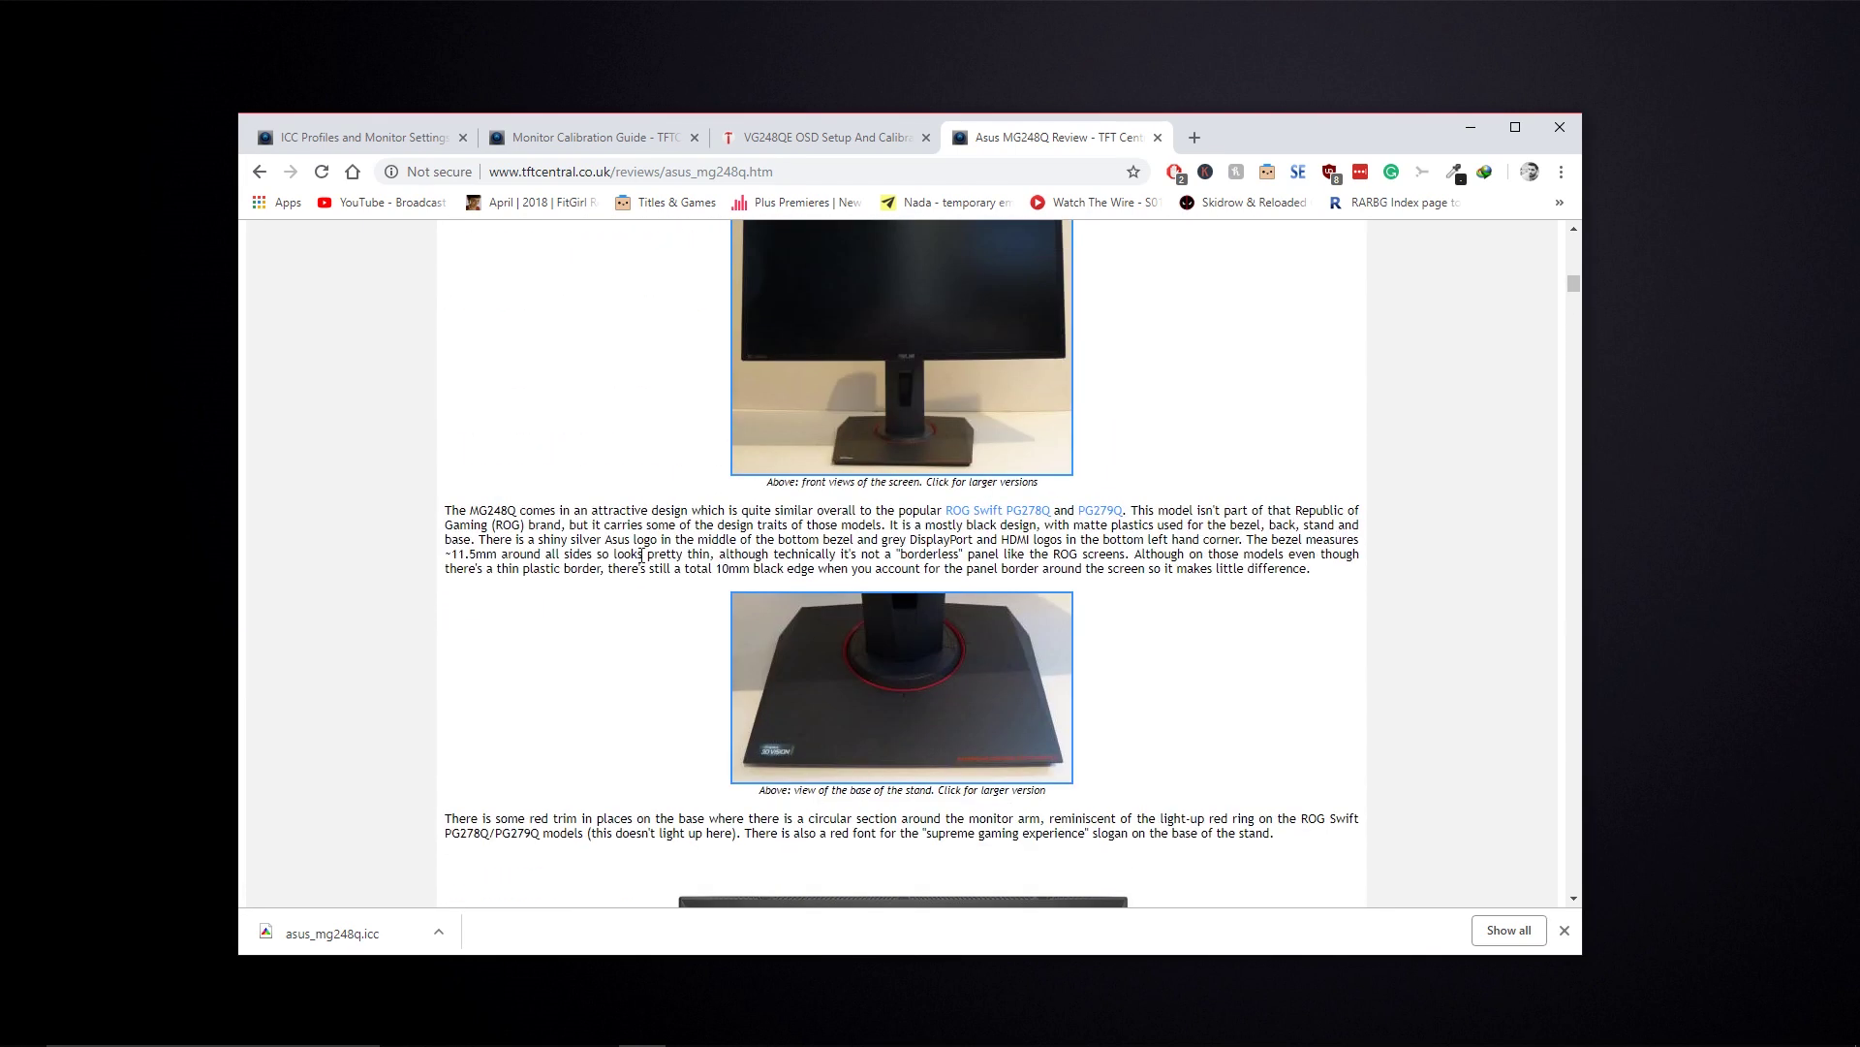
{"action": "scroll", "coordinate": [596, 557], "scroll_direction": "down", "scroll_amount": 7}
{"action": "scroll", "coordinate": [497, 463], "scroll_direction": "up", "scroll_amount": 10}
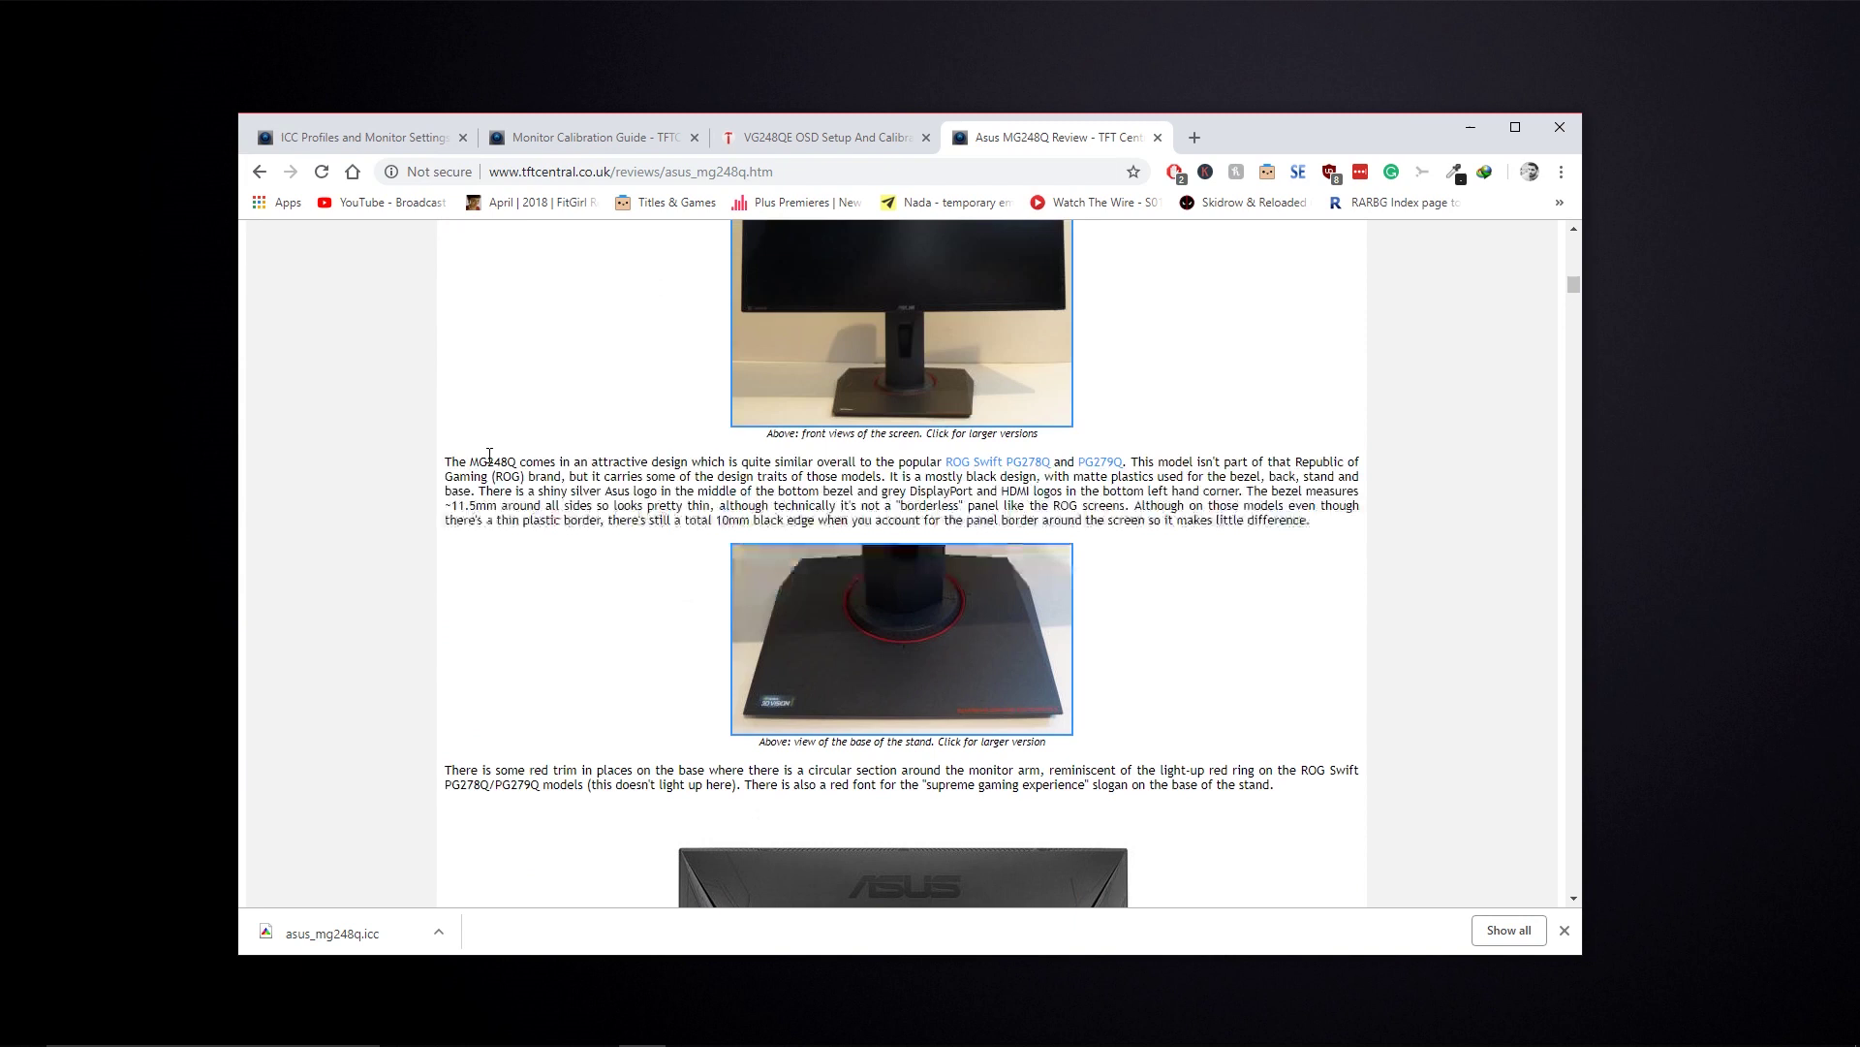
{"action": "scroll", "coordinate": [474, 526], "scroll_direction": "up", "scroll_amount": 6}
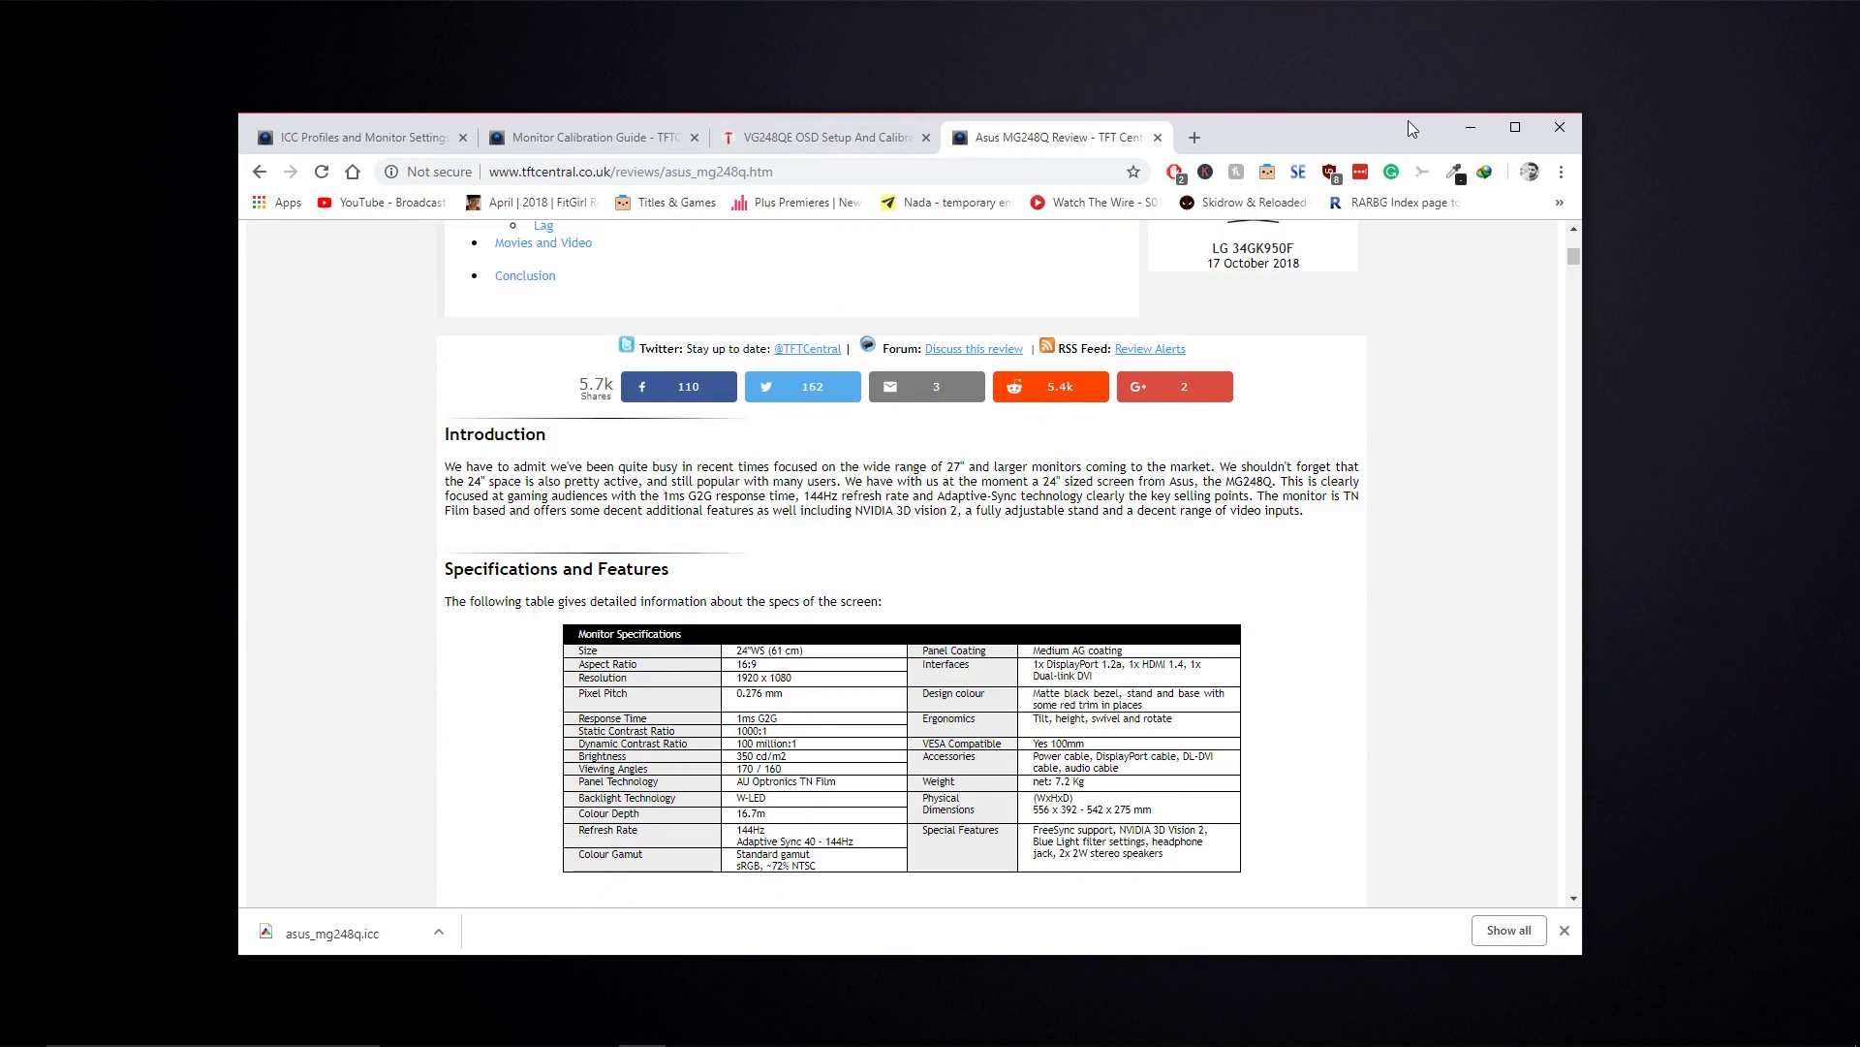
Minimize the browser window and open the NVIDIA Control Panel from the desktop.
{"action": "left_click", "coordinate": [1471, 130]}
{"action": "right_click", "coordinate": [1062, 436]}
{"action": "left_click", "coordinate": [1157, 591]}
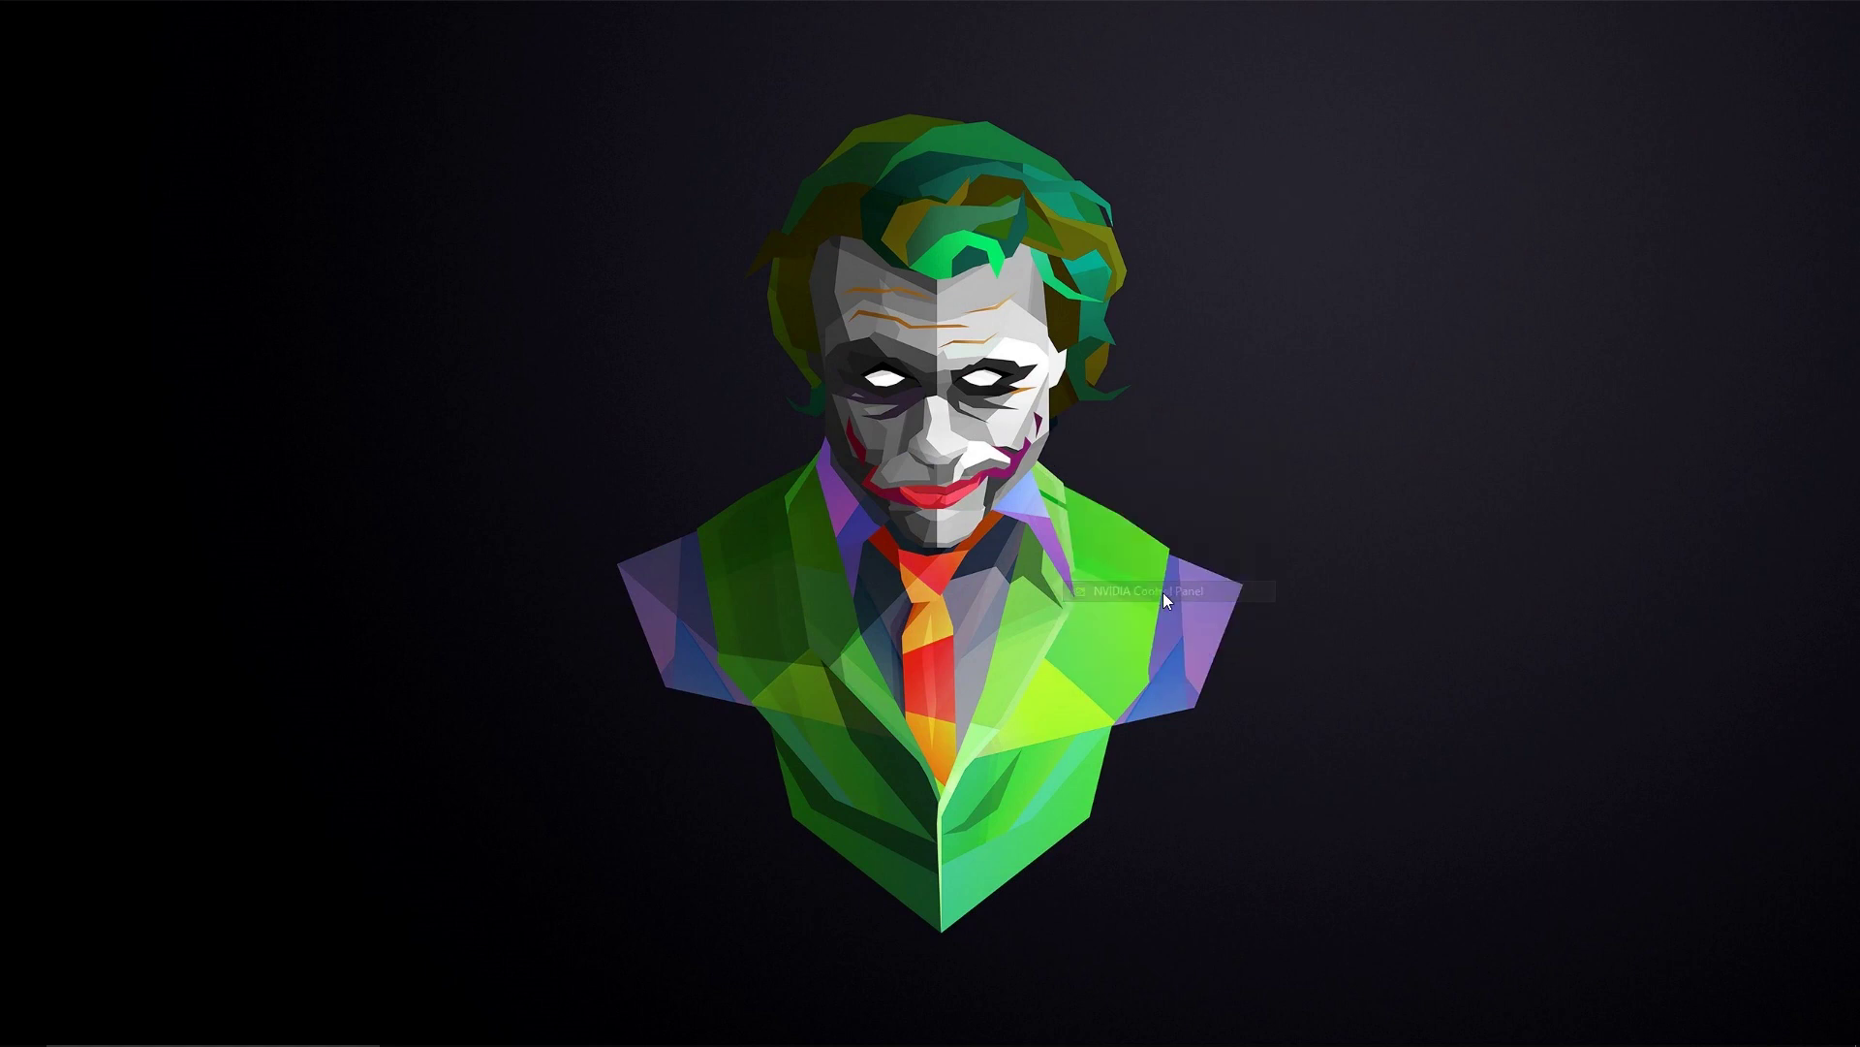